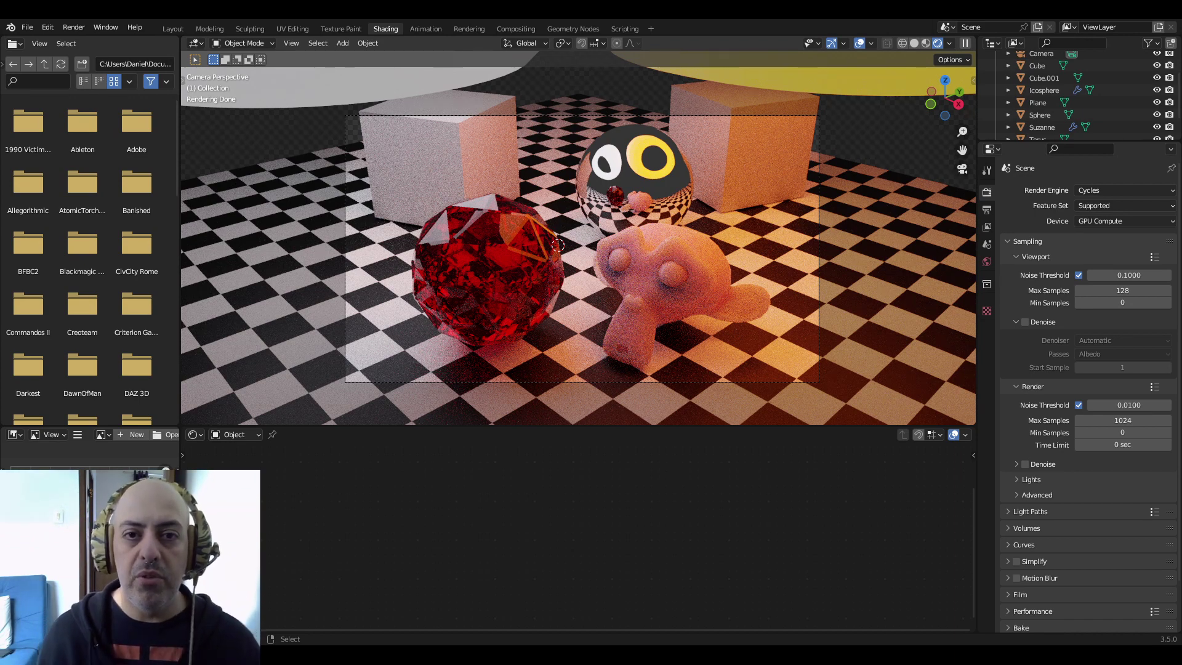
Select the yellow torus and move its Blackbody node beside the Principled BSDF's Emission input
{"action": "key", "text": "KP_0"}
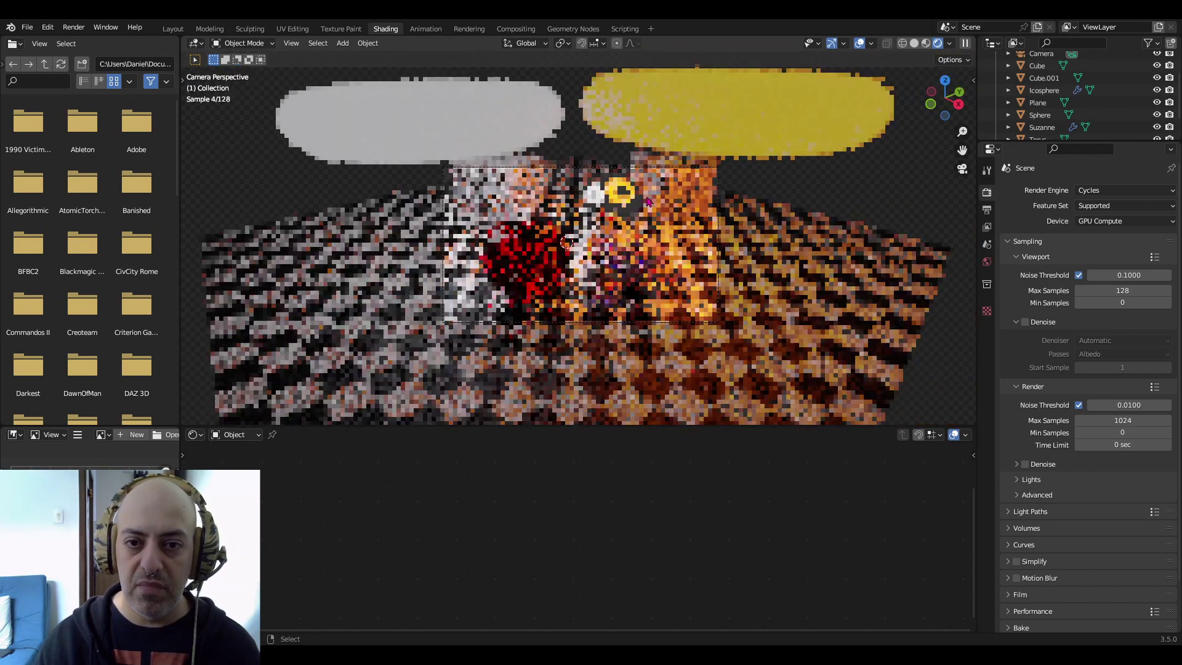
{"action": "scroll", "coordinate": [668, 191], "scroll_direction": "up", "scroll_amount": 10}
{"action": "scroll", "coordinate": [579, 241], "scroll_direction": "down", "scroll_amount": 8}
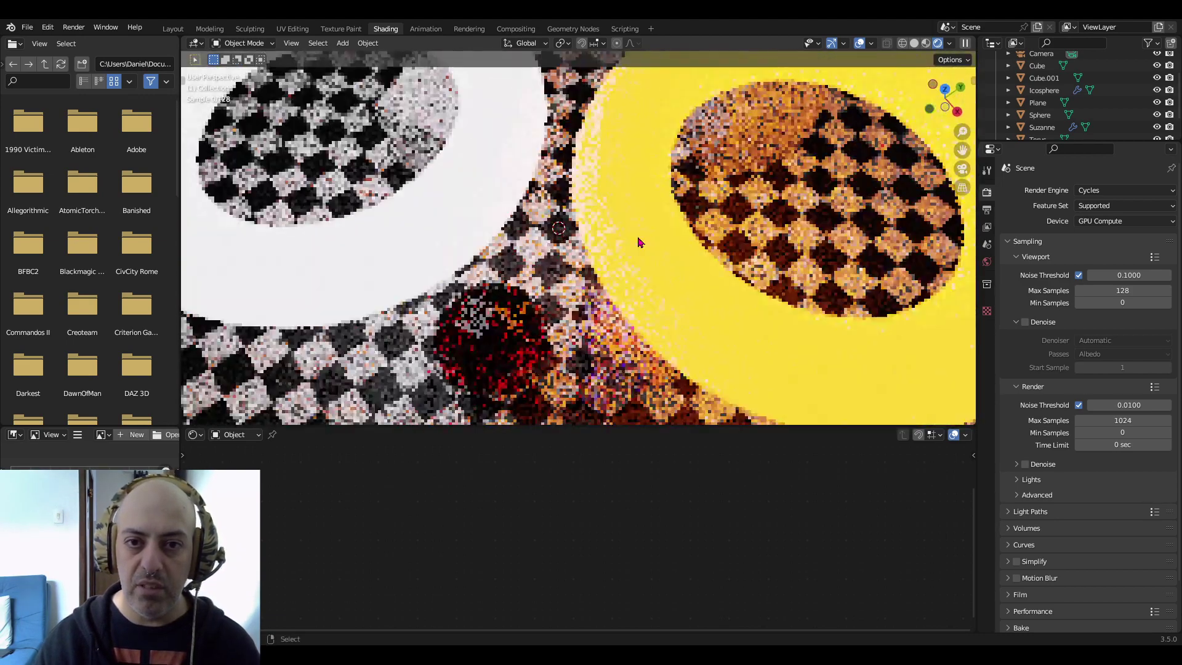
{"action": "middle_click_drag", "start_coordinate": [623, 274], "coordinate": [620, 240]}
{"action": "left_click", "coordinate": [702, 185]}
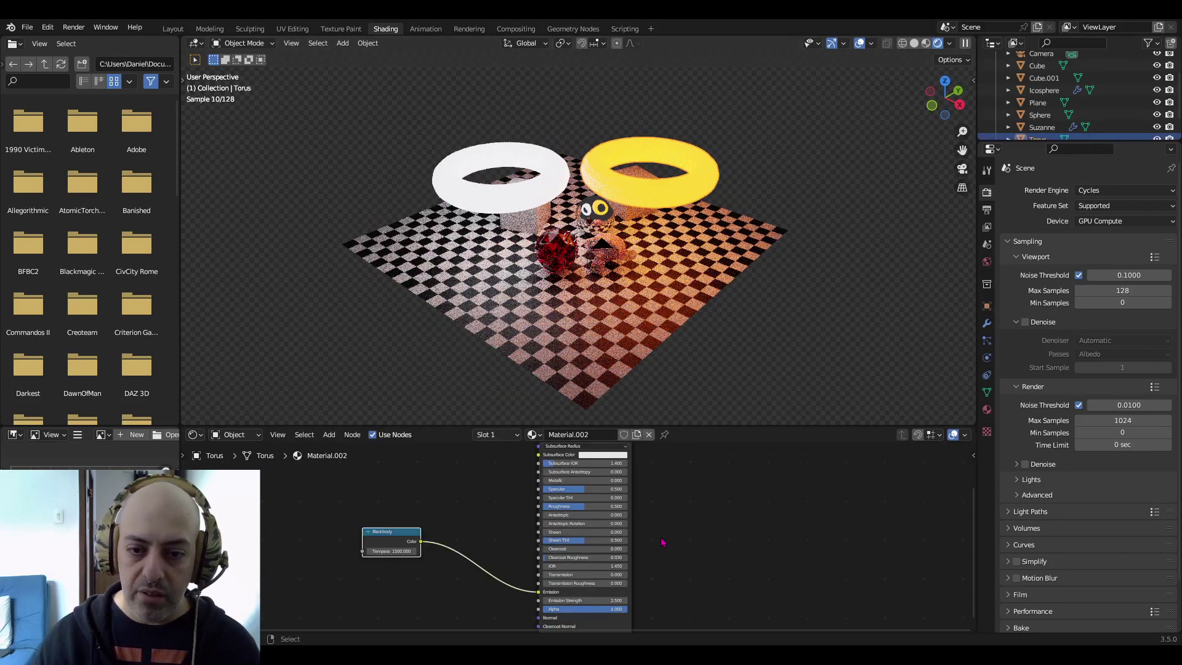
{"action": "scroll", "coordinate": [659, 548], "scroll_direction": "up", "scroll_amount": 5}
{"action": "scroll", "coordinate": [742, 552], "scroll_direction": "down", "scroll_amount": 1}
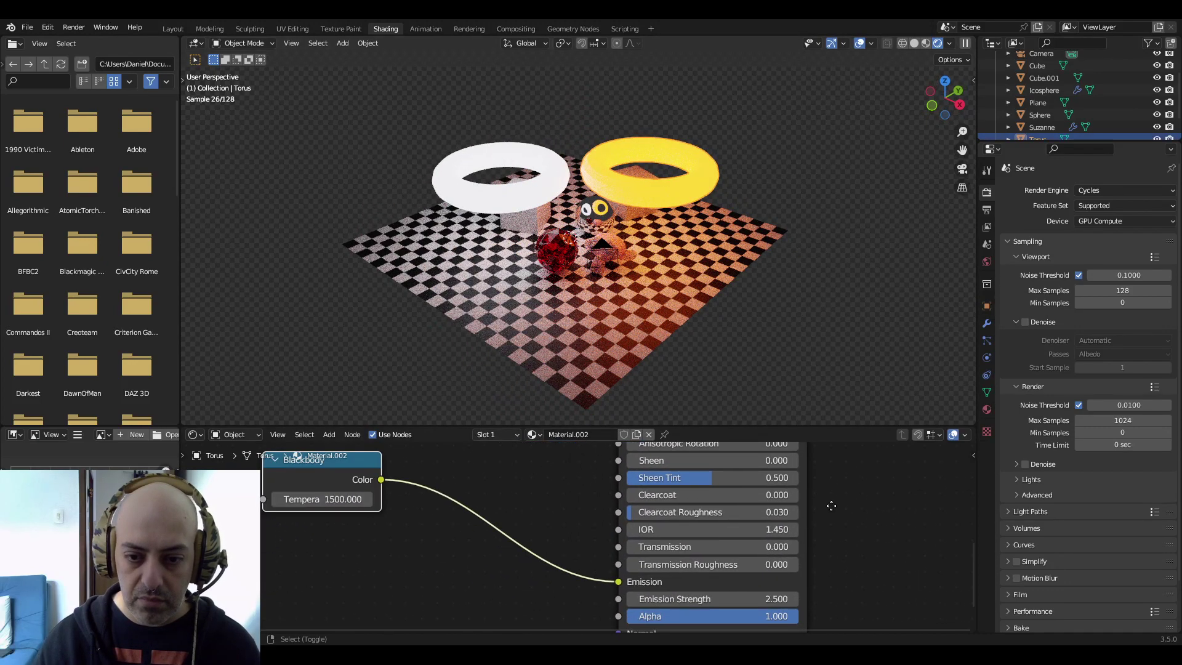
{"action": "left_click", "coordinate": [370, 471]}
{"action": "left_click_drag", "start_coordinate": [370, 471], "coordinate": [500, 562]}
{"action": "scroll", "coordinate": [593, 489], "scroll_direction": "down", "scroll_amount": 3, "text": "shift"}
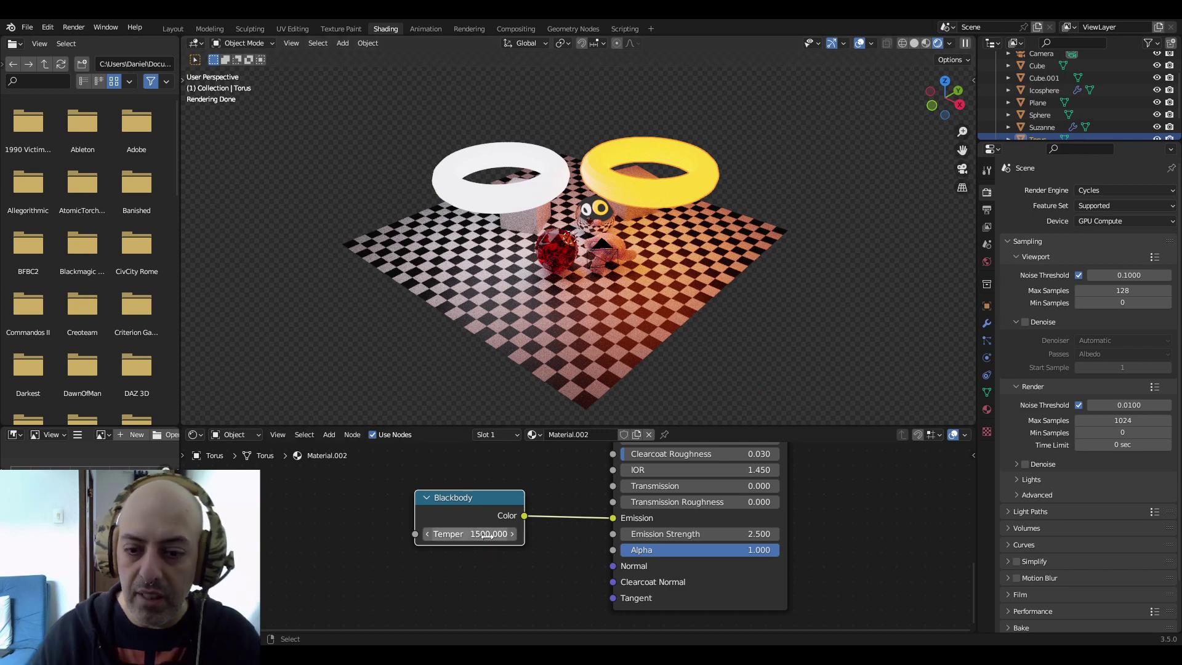
Select the white torus and move its Blackbody node beside the Principled BSDF's Emission input
{"action": "left_click", "coordinate": [494, 202]}
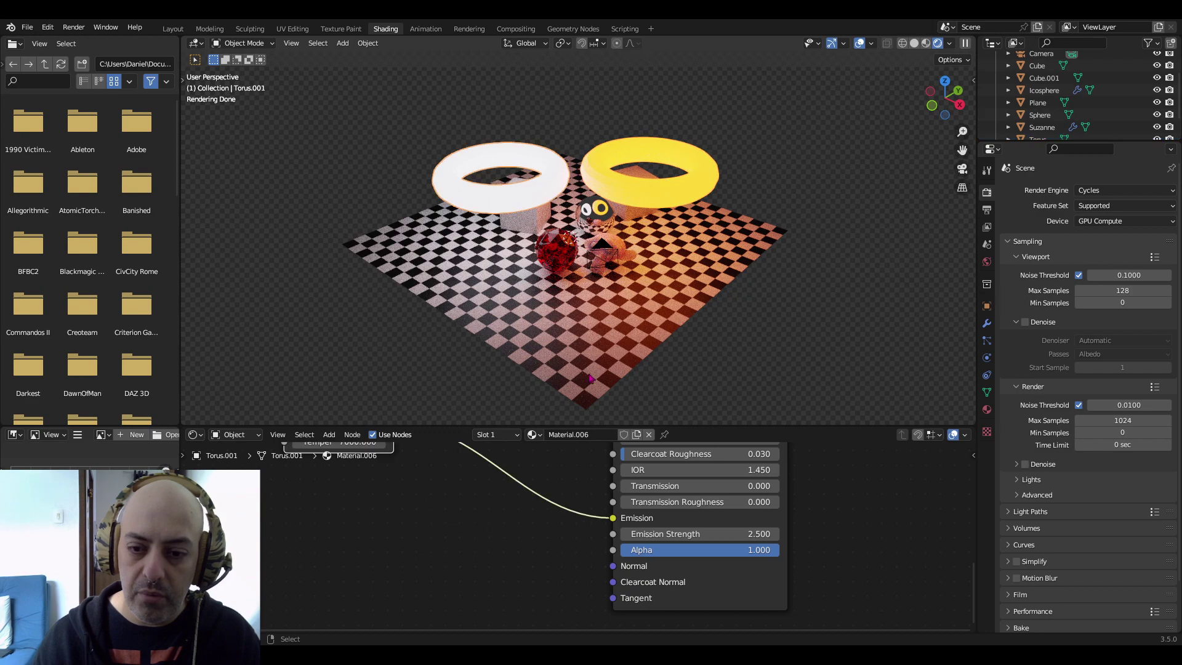
{"action": "left_click_drag", "start_coordinate": [384, 443], "coordinate": [538, 548]}
{"action": "key", "text": "ctrl+z"}
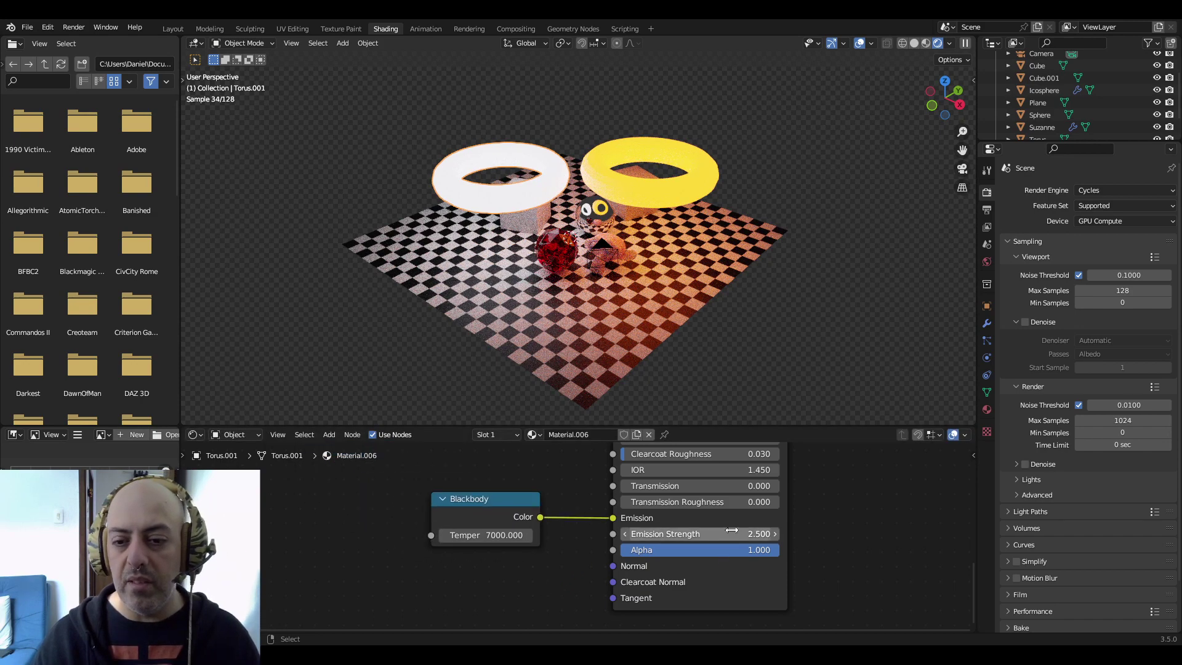
Delete the Principled BSDF node from the white torus's material
{"action": "key", "text": "KP_0"}
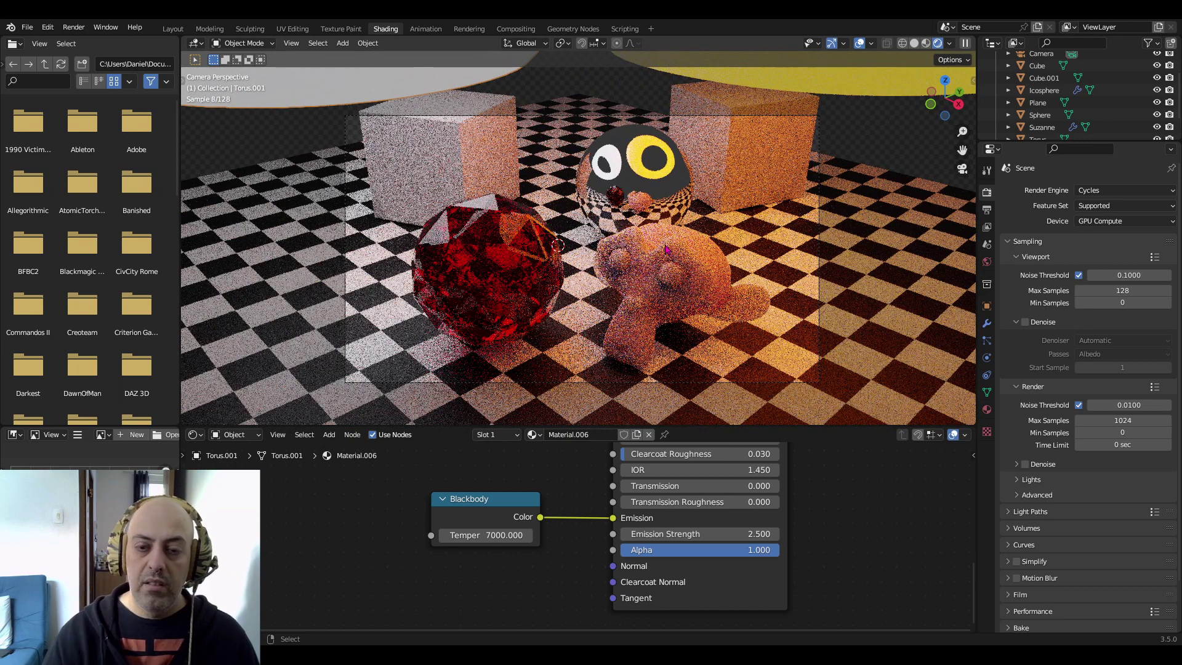
{"action": "scroll", "coordinate": [667, 249], "scroll_direction": "up", "scroll_amount": 2}
{"action": "scroll", "coordinate": [667, 249], "scroll_direction": "down", "scroll_amount": 4}
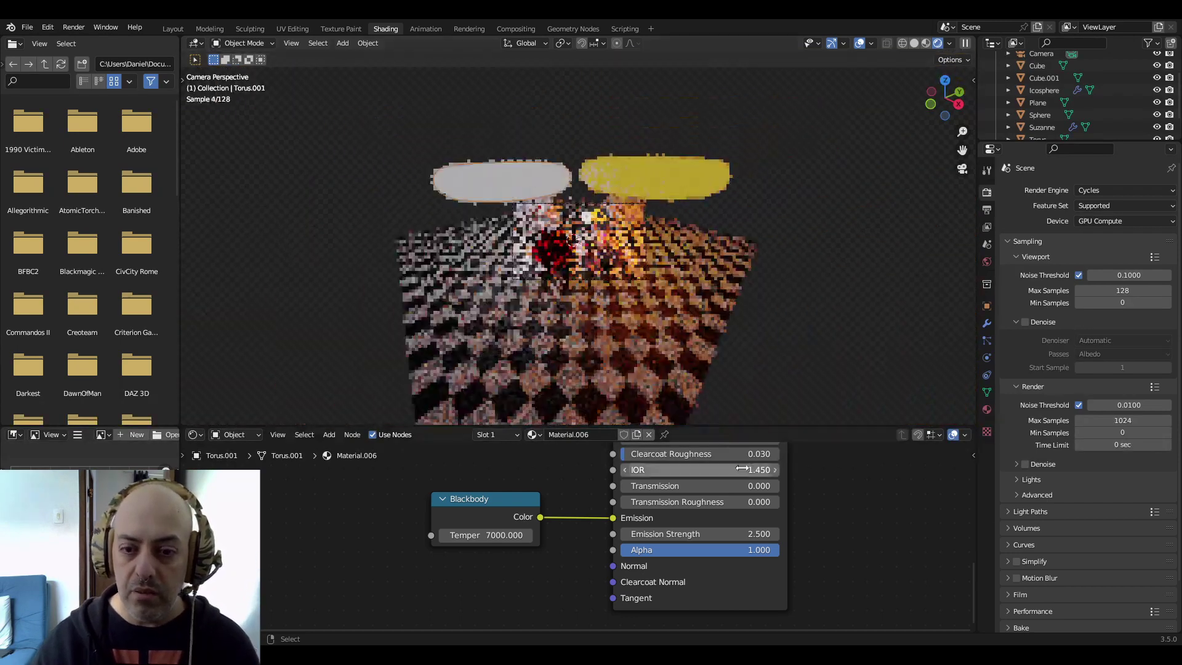
{"action": "scroll", "coordinate": [786, 493], "scroll_direction": "down", "scroll_amount": 1}
{"action": "scroll", "coordinate": [786, 489], "scroll_direction": "down", "scroll_amount": 1}
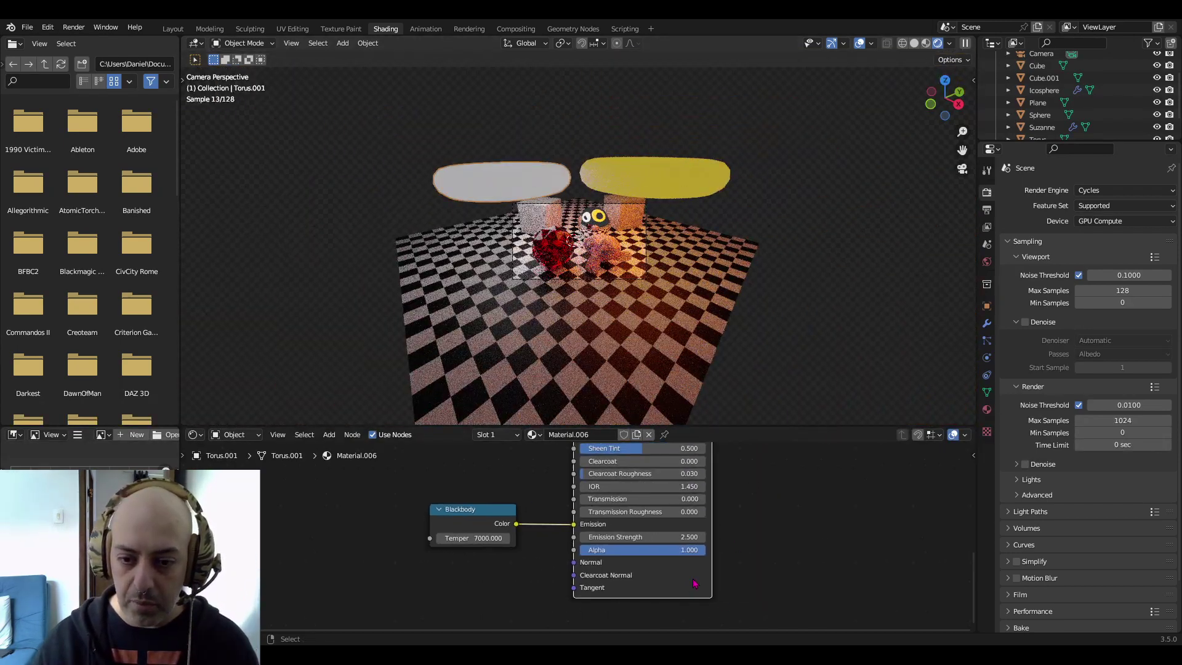
{"action": "scroll", "coordinate": [690, 505], "scroll_direction": "down", "scroll_amount": 1}
{"action": "key", "text": "x"}
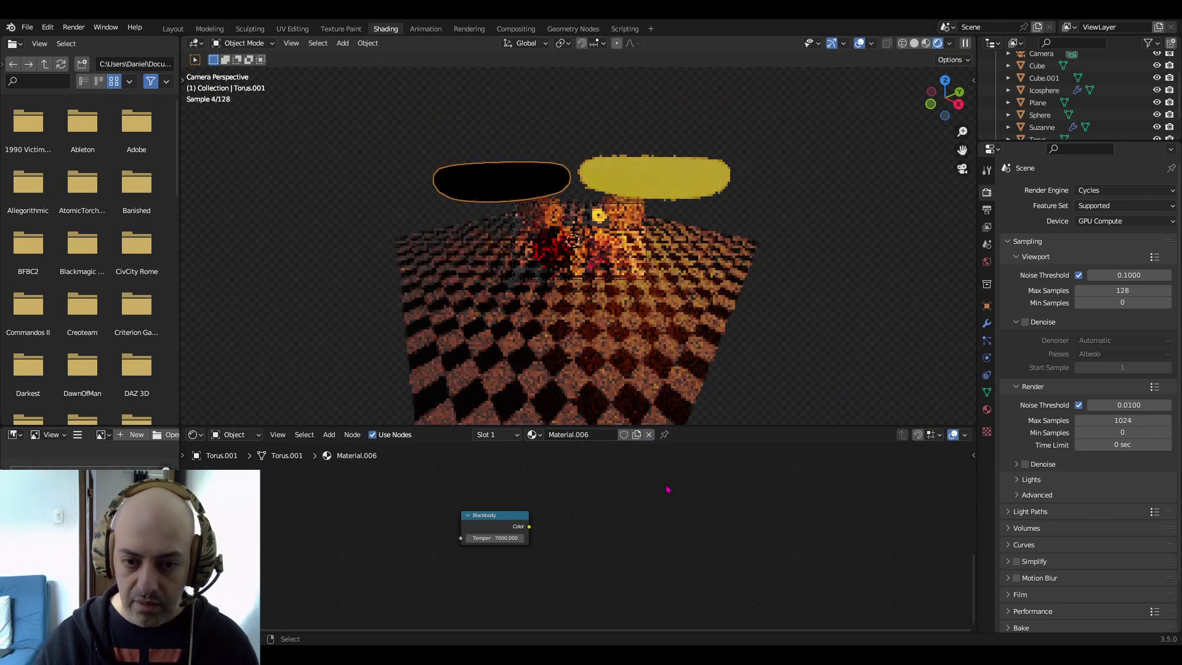
Move the remaining Blackbody node level with the Material Output node, leaving a gap between them
{"action": "key", "text": "a"}
{"action": "key", "text": "g"}
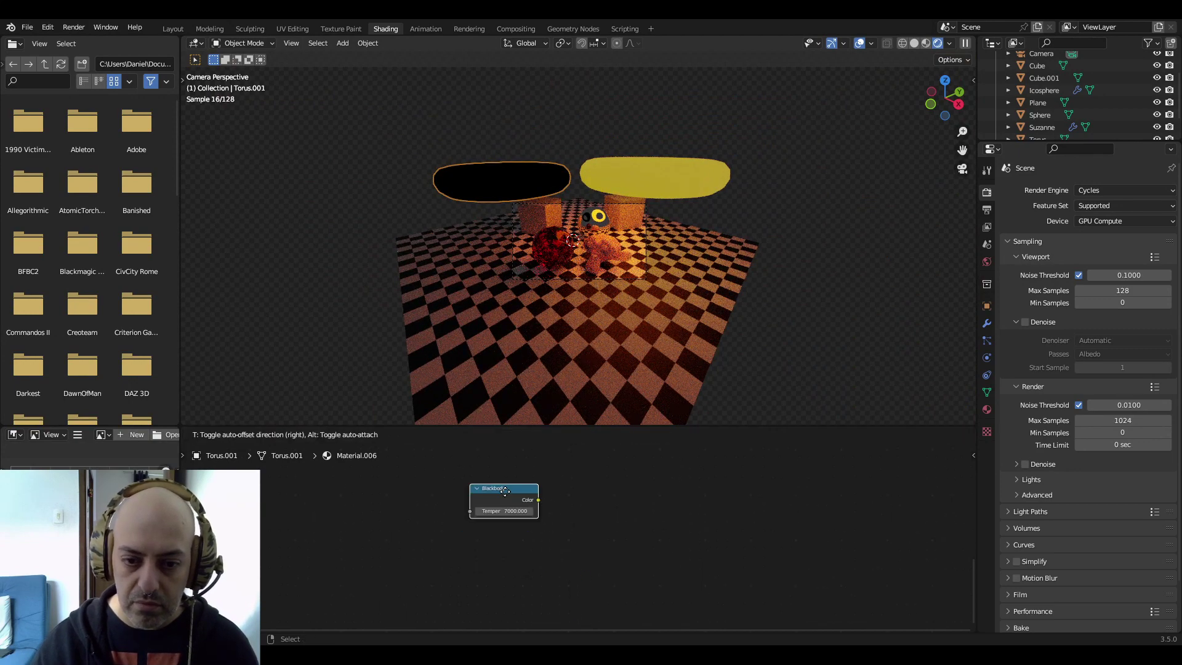
{"action": "left_click", "coordinate": [634, 602]}
{"action": "left_click_drag", "start_coordinate": [511, 550], "coordinate": [540, 479]}
{"action": "middle_click_drag", "start_coordinate": [649, 486], "coordinate": [623, 579]}
{"action": "left_click_drag", "start_coordinate": [540, 548], "coordinate": [546, 495]}
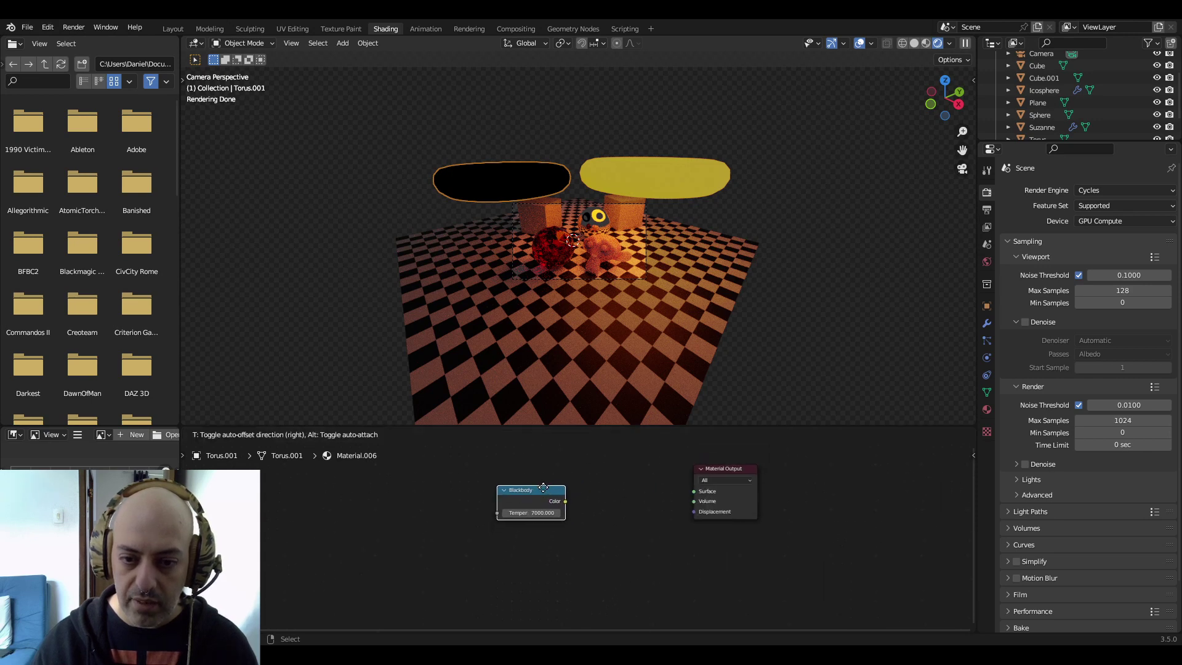
Add an Emission shader node and place it between the Blackbody and Material Output nodes
{"action": "key", "text": "shift+a"}
{"action": "left_click", "coordinate": [628, 483]}
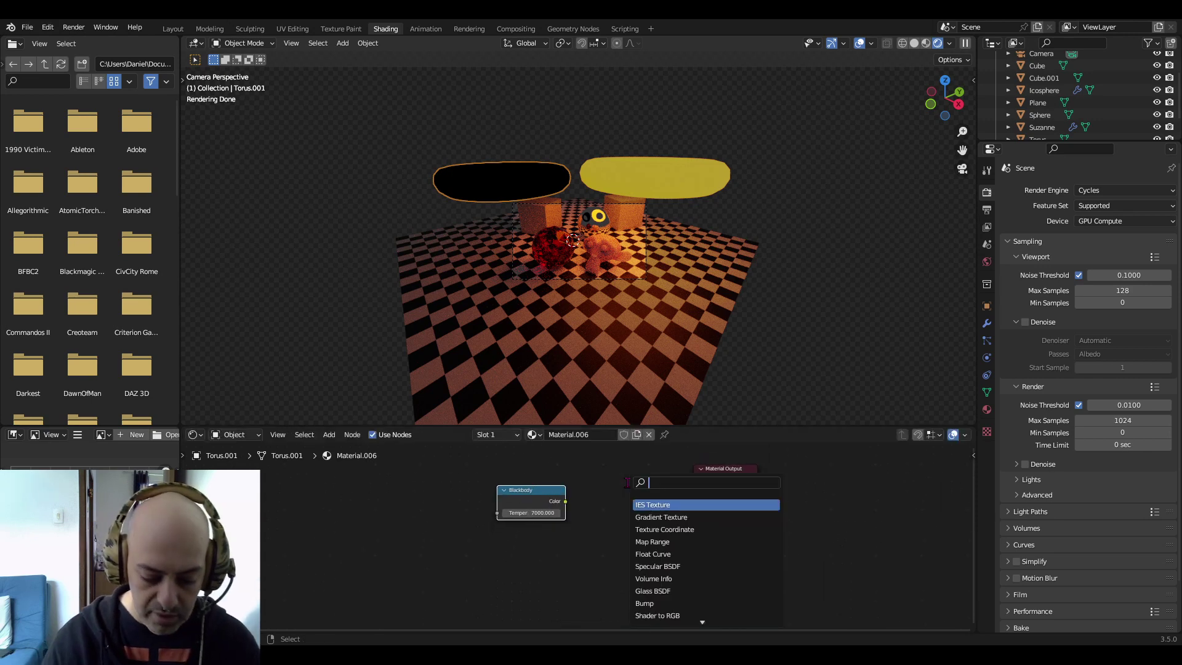
{"action": "type", "text": "emi"}
{"action": "key", "text": "Return"}
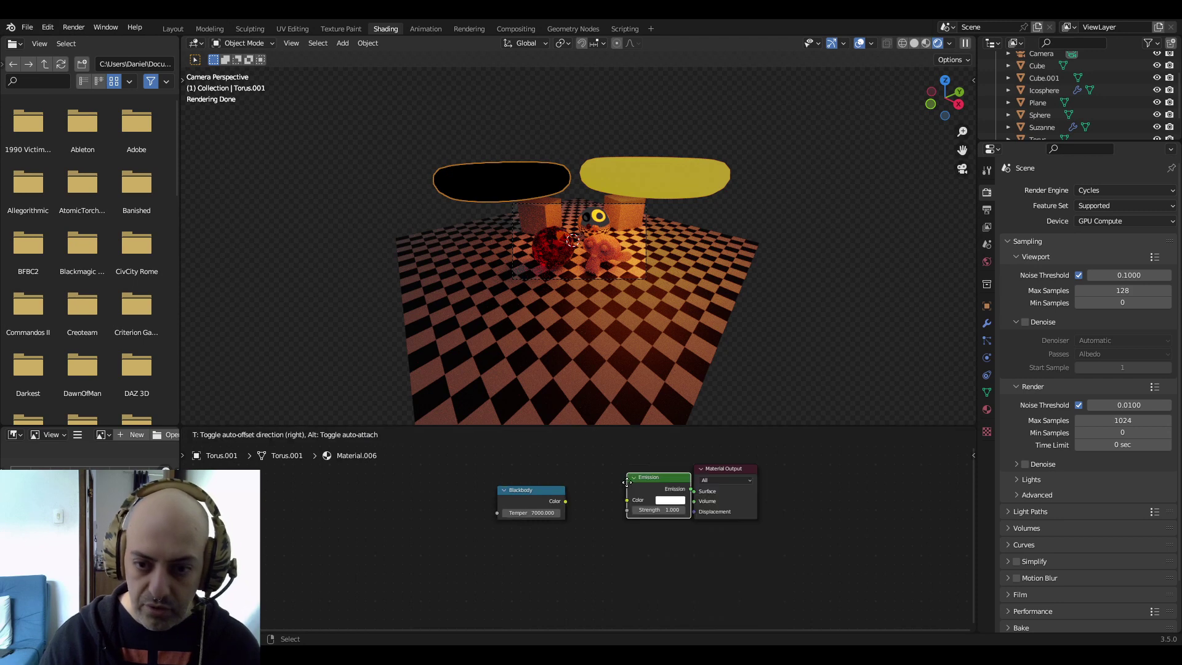
{"action": "left_click", "coordinate": [598, 485]}
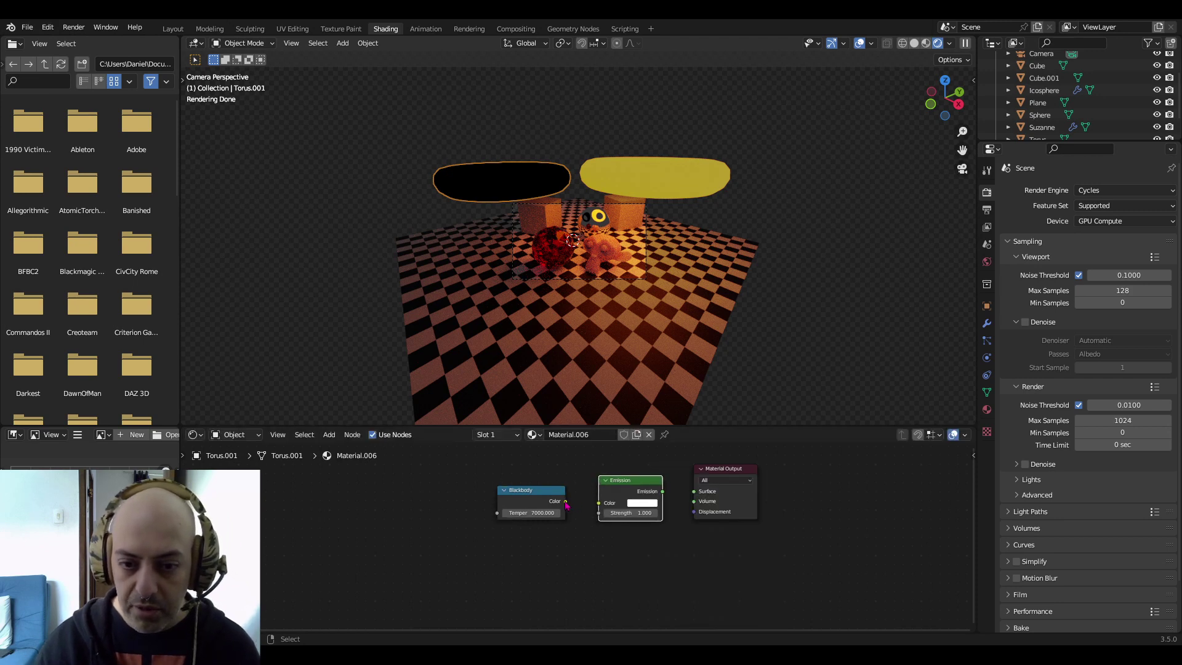
Link Blackbody's color through the Emission node to the Material Output's Surface, and set the emission Strength to 2.5
{"action": "left_click_drag", "start_coordinate": [565, 501], "coordinate": [691, 498]}
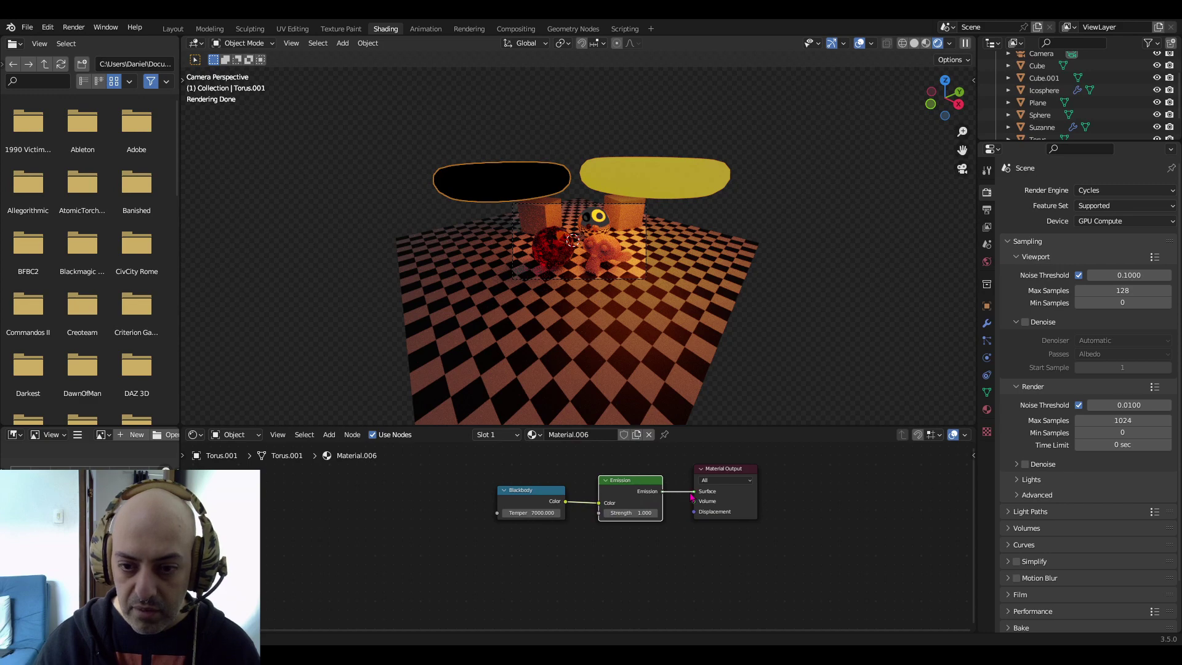
{"action": "left_click", "coordinate": [633, 513]}
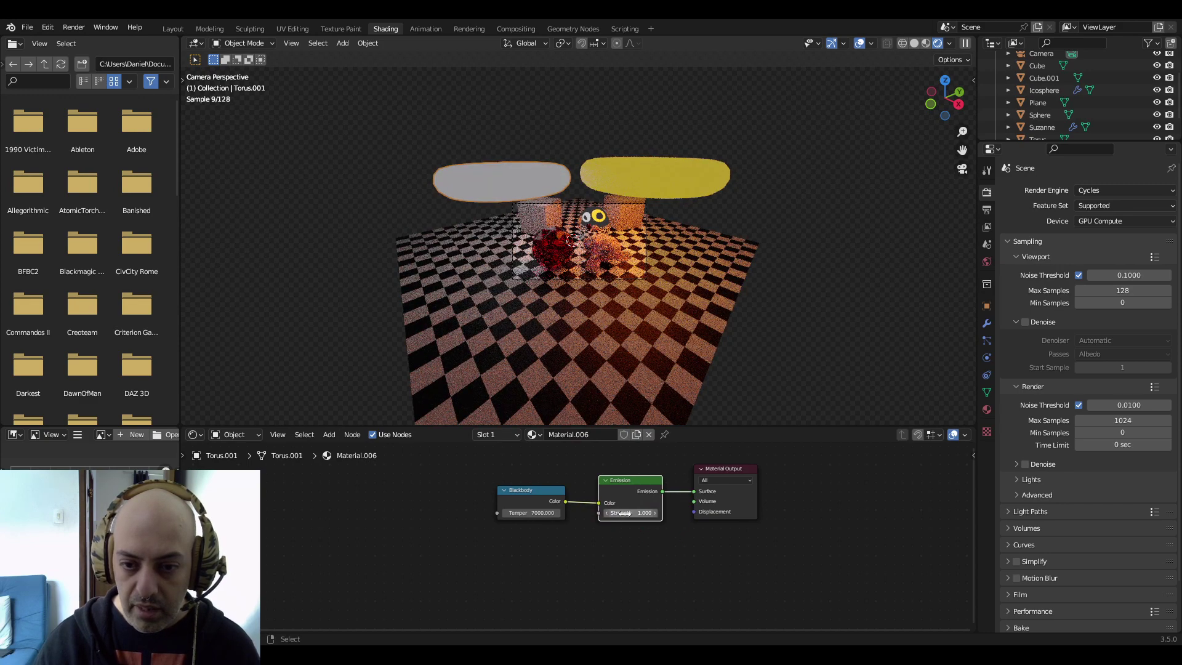
{"action": "type", "text": "2.5"}
{"action": "key", "text": "Return"}
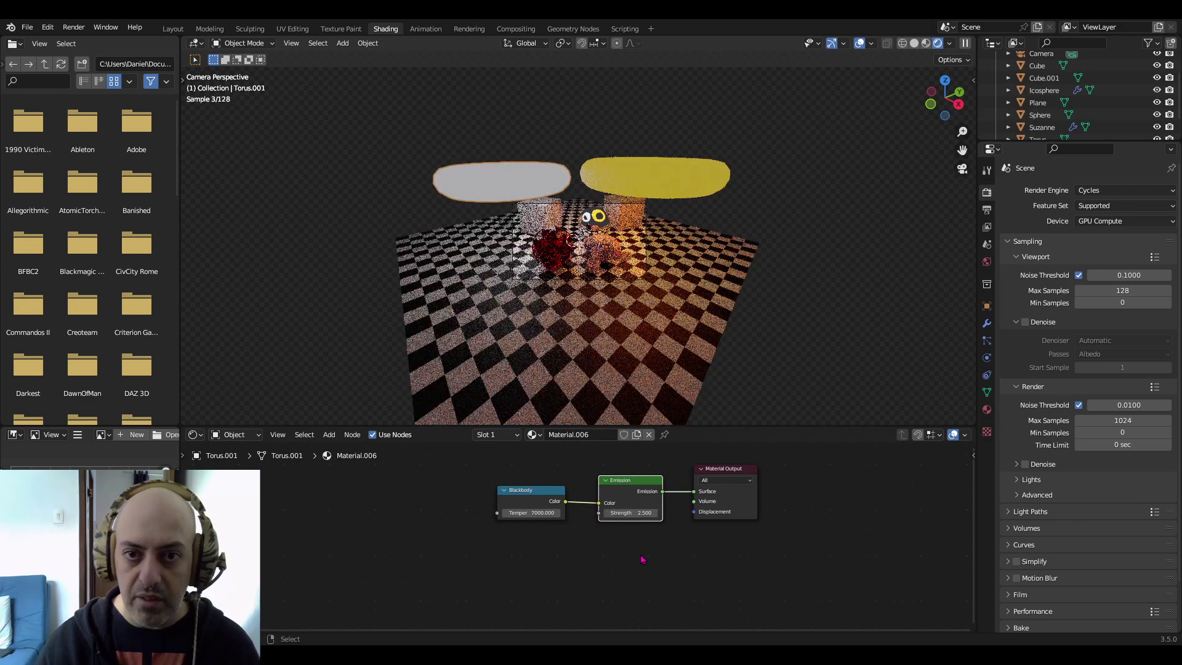
Review the emission lighting through the camera, and delete both the white and yellow torus lights
{"action": "key", "text": "Home"}
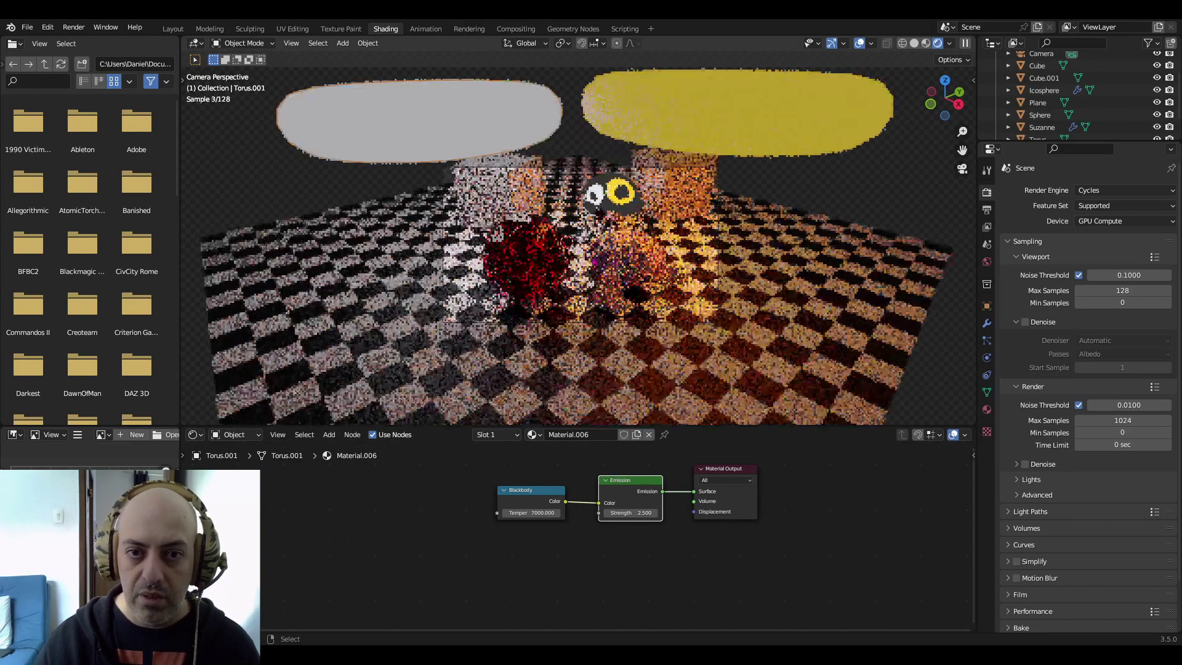
{"action": "scroll", "coordinate": [579, 246], "scroll_direction": "up", "scroll_amount": 3}
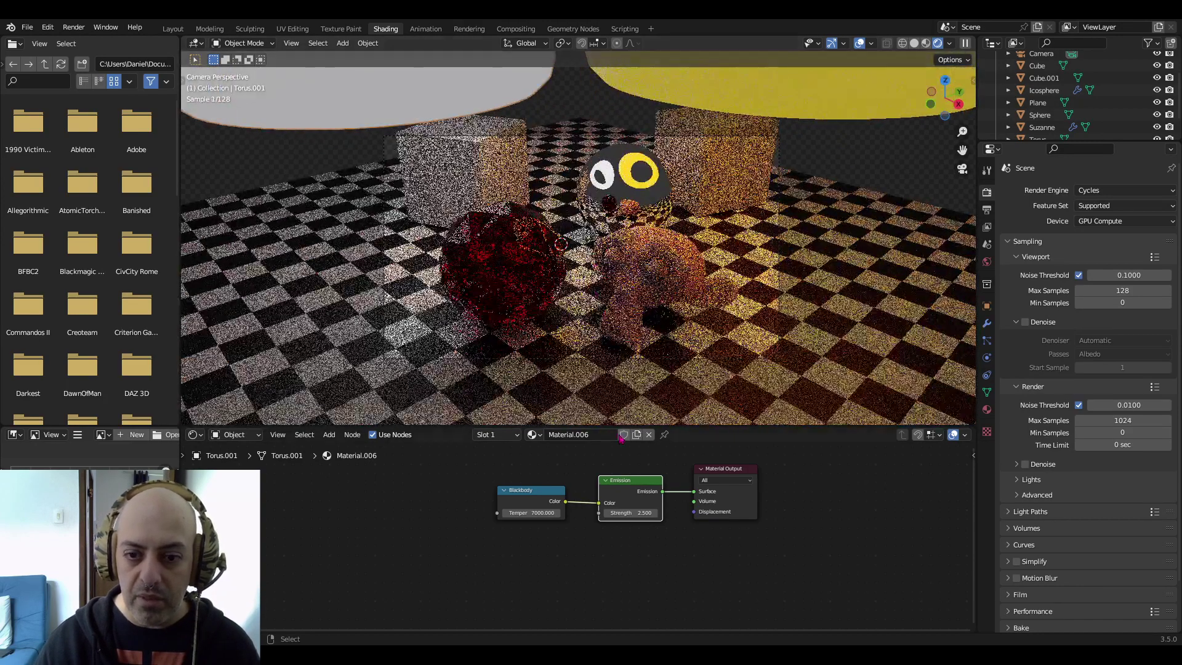
{"action": "scroll", "coordinate": [636, 515], "scroll_direction": "down", "scroll_amount": 1}
{"action": "scroll", "coordinate": [636, 514], "scroll_direction": "up", "scroll_amount": 2}
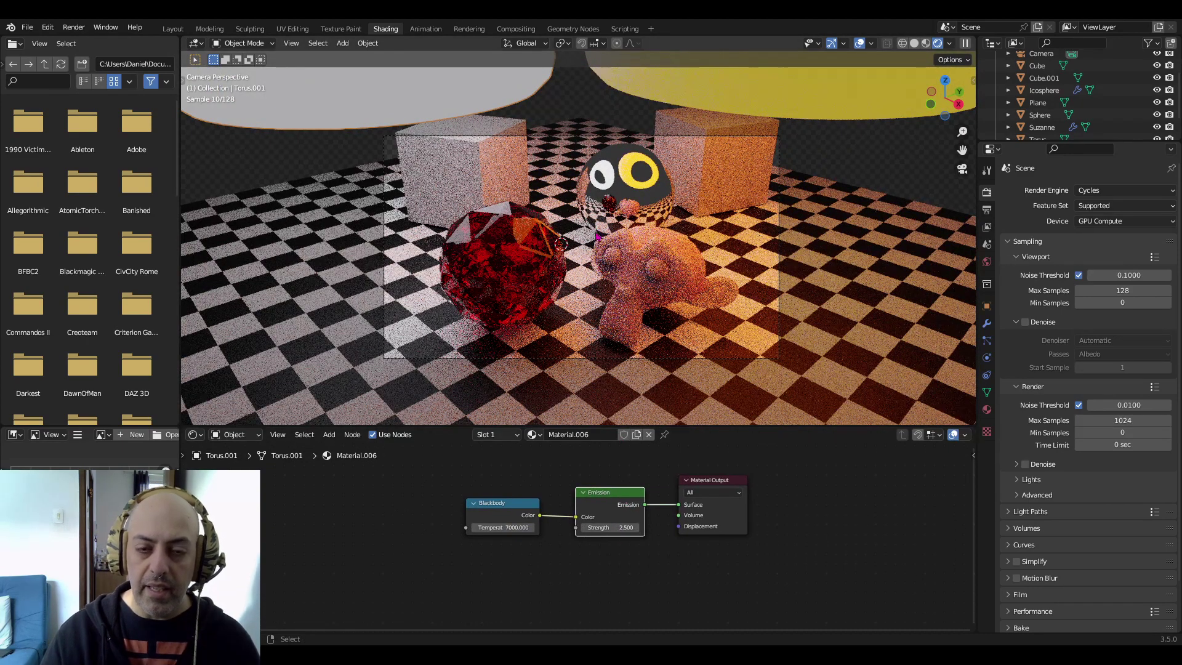
{"action": "scroll", "coordinate": [579, 247], "scroll_direction": "down", "scroll_amount": 4}
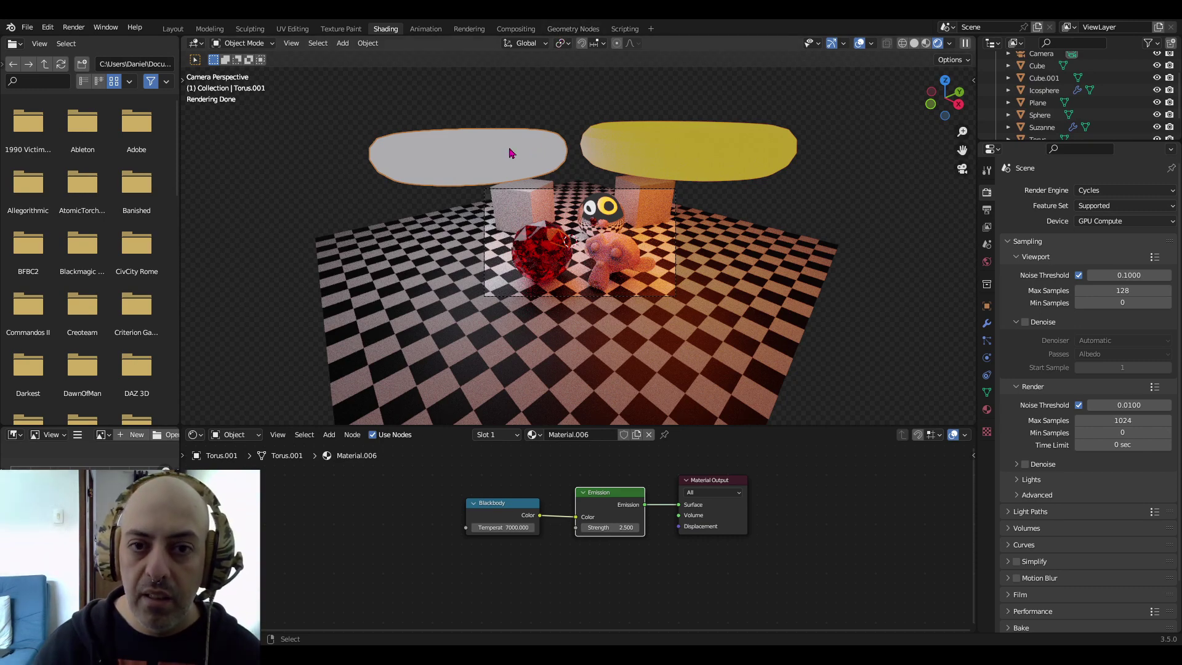
{"action": "key", "text": "Delete"}
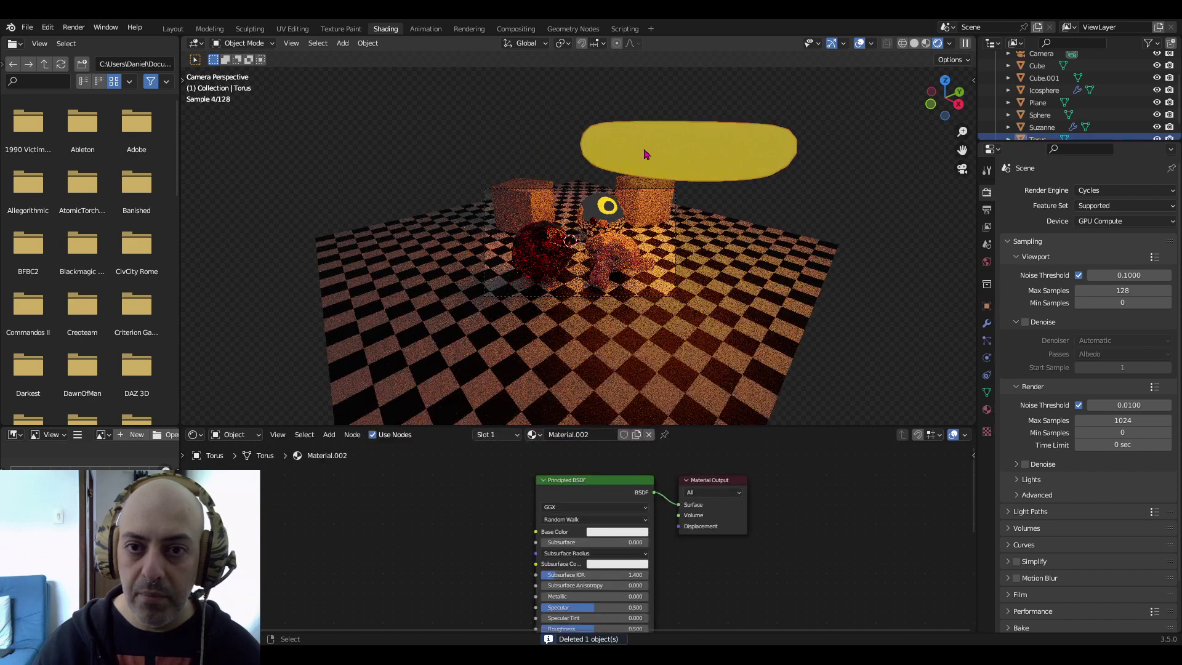
Add a point light and shift it slightly in the top view, keeping it near the centre of the floor
{"action": "key", "text": "shift+a"}
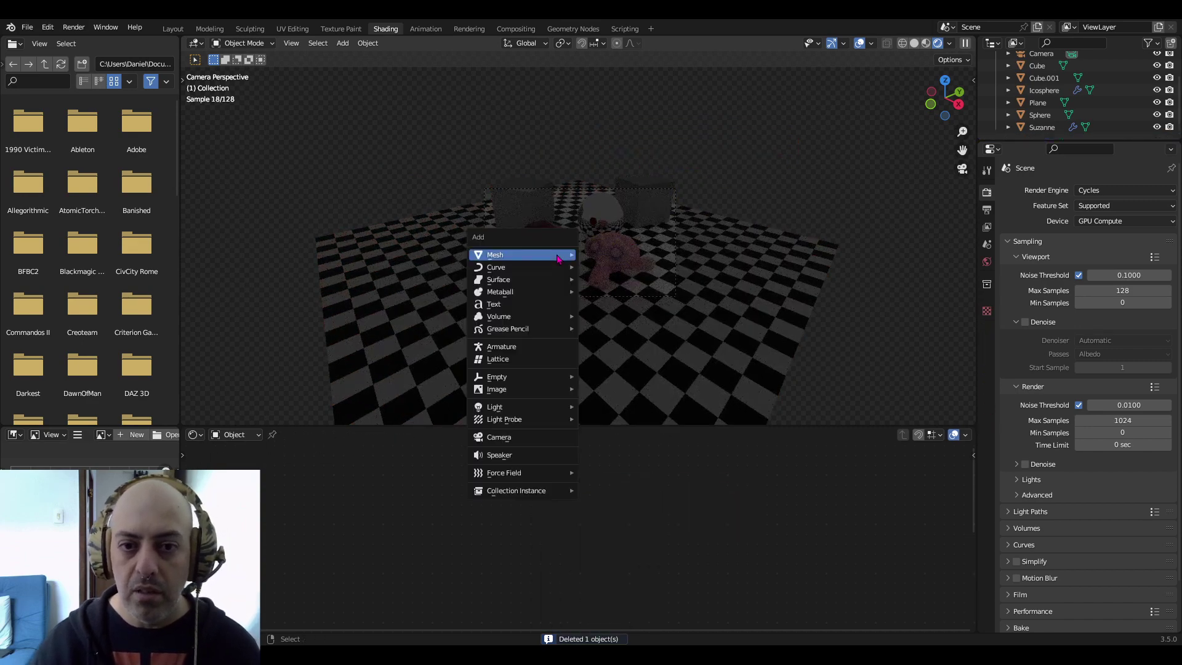
{"action": "mouse_move", "coordinate": [530, 409]}
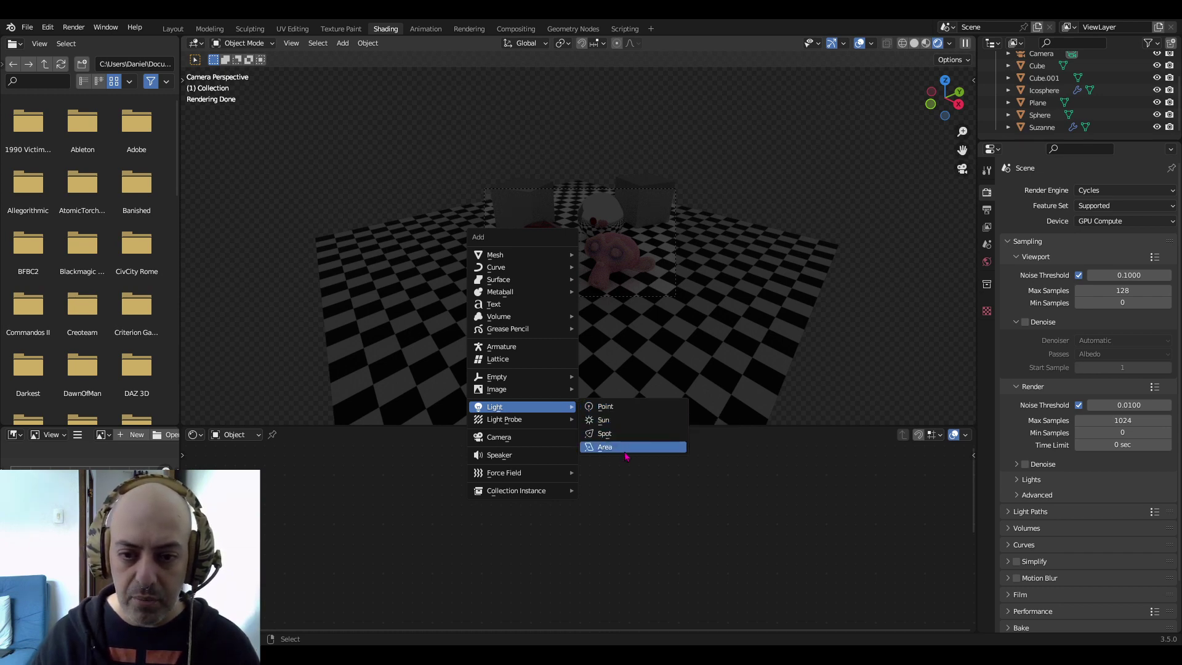
{"action": "left_click", "coordinate": [625, 408]}
{"action": "key", "text": "KP_7"}
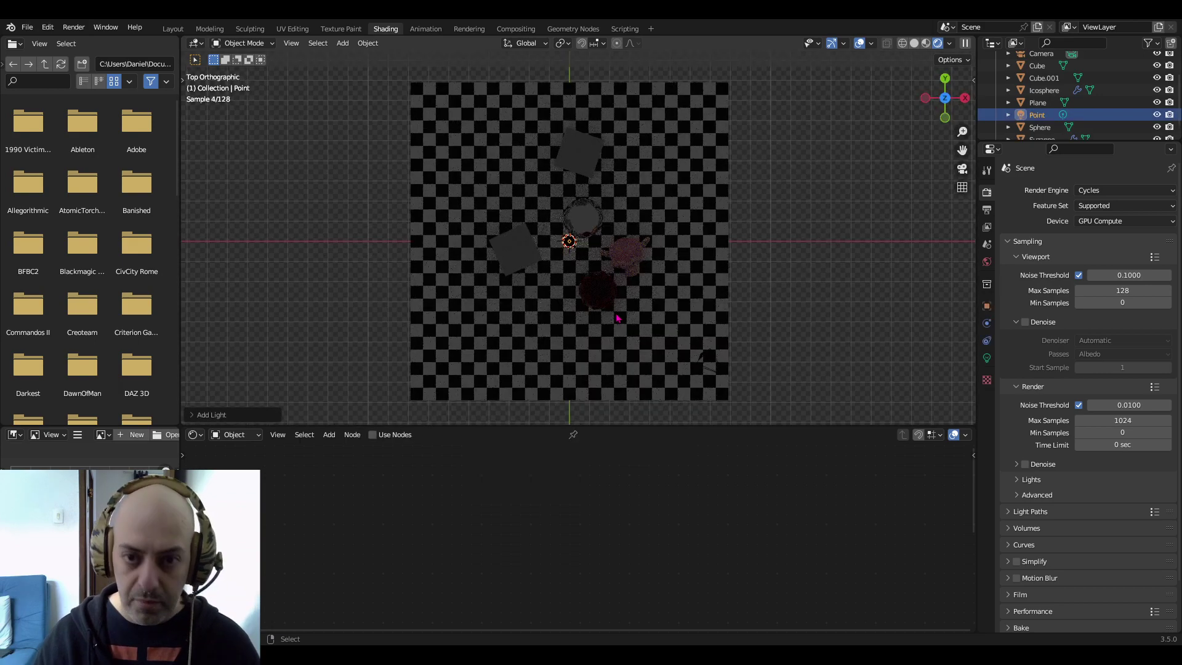
{"action": "key", "text": "g"}
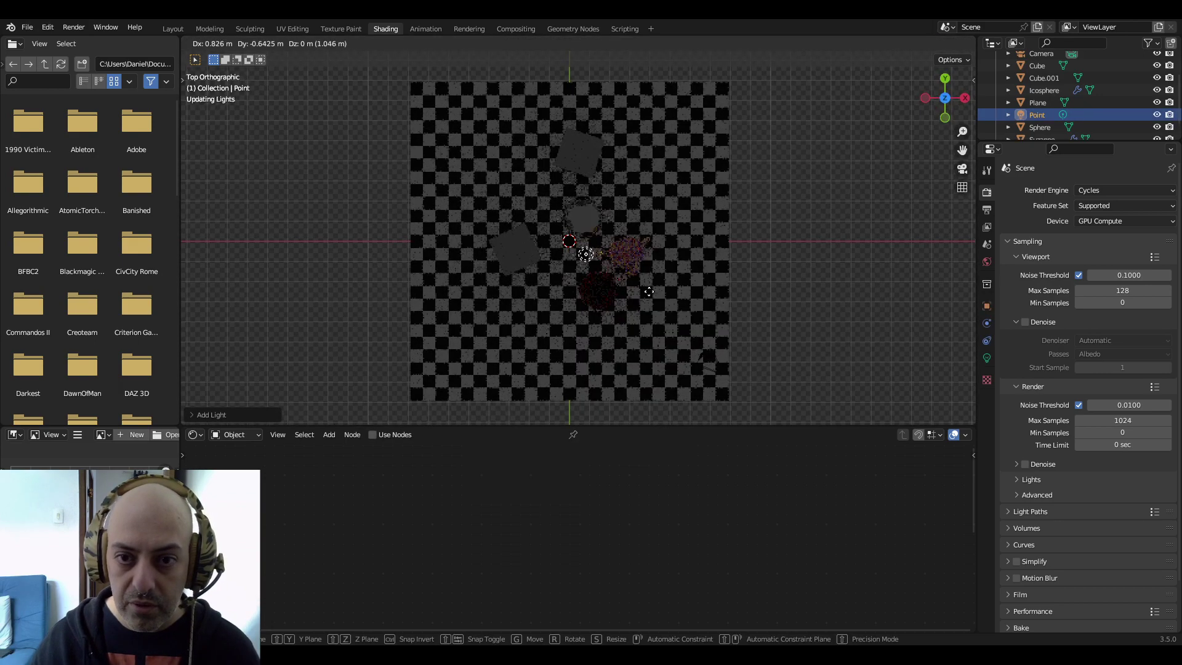
{"action": "left_click", "coordinate": [629, 294]}
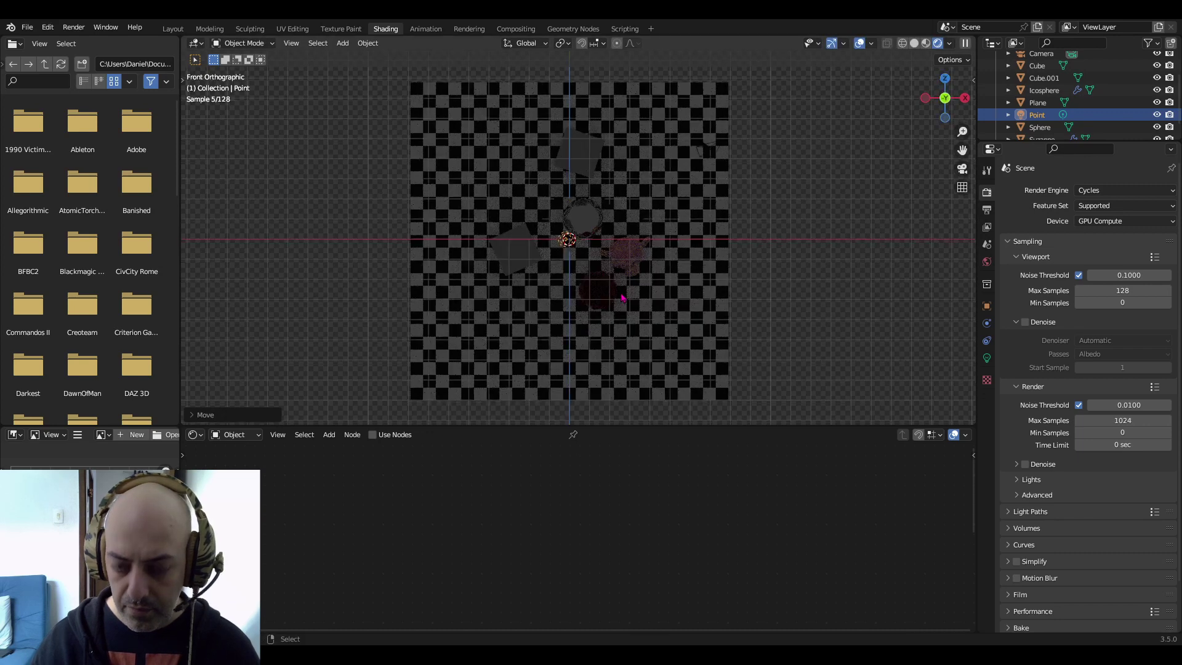
Raise the point light along the Z axis in the front view and return to the camera view
{"action": "key", "text": "KP_1"}
{"action": "key", "text": "g"}
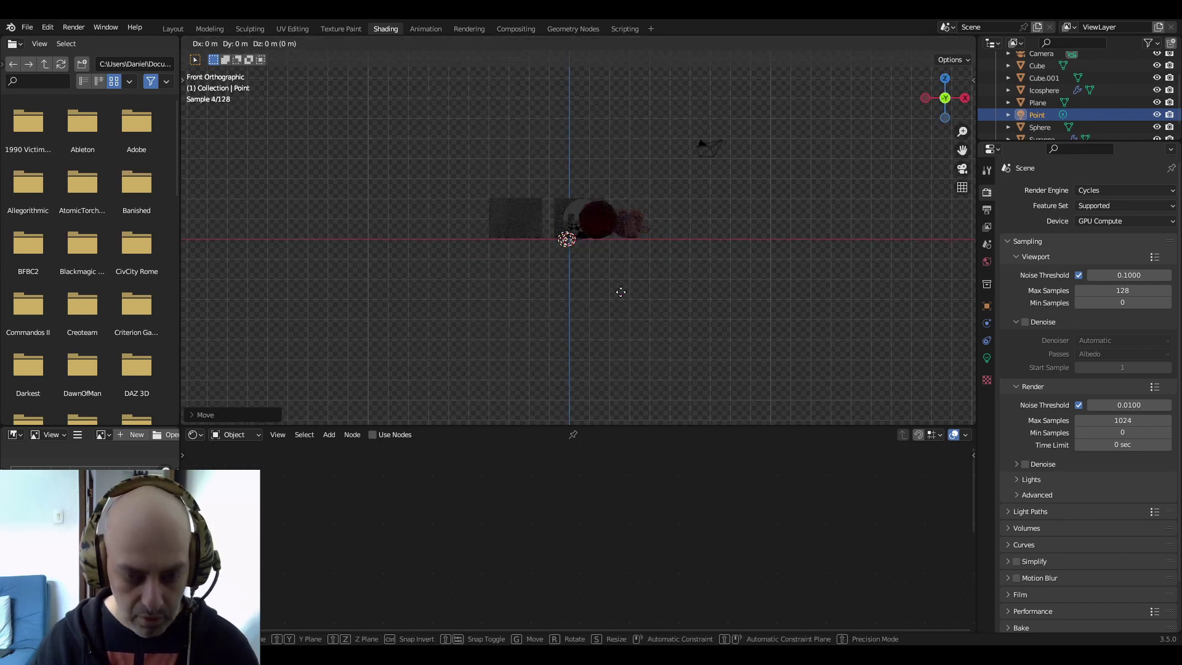
{"action": "key", "text": "z"}
{"action": "left_click", "coordinate": [623, 277]}
{"action": "key", "text": "KP_0"}
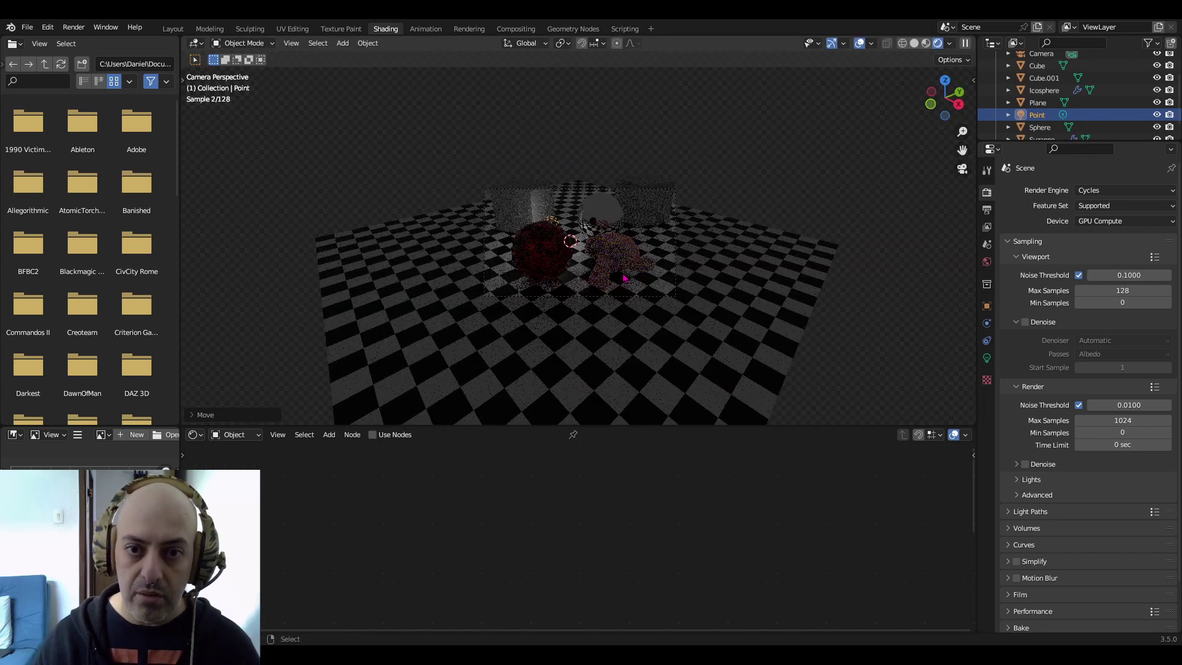
Move the point light horizontally about 0.9 m with Z locked, placing it between the red sphere and the mirror ball, and deselect it
{"action": "scroll", "coordinate": [616, 274], "scroll_direction": "up", "scroll_amount": 3}
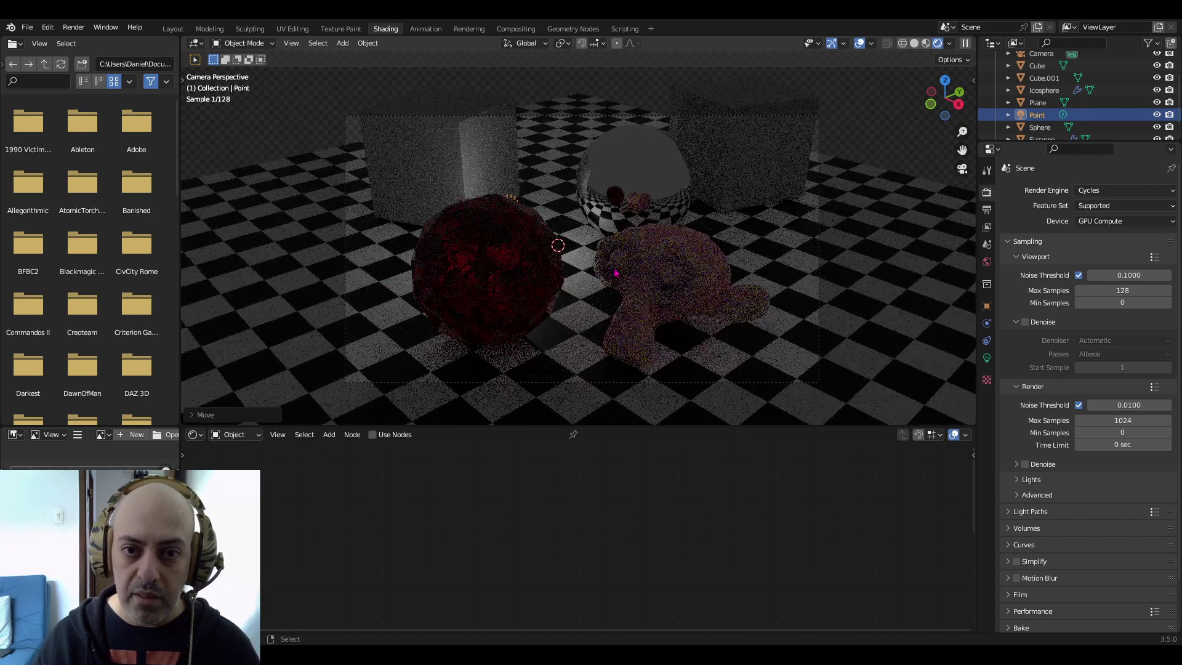
{"action": "key", "text": "g"}
{"action": "key", "text": "shift+z"}
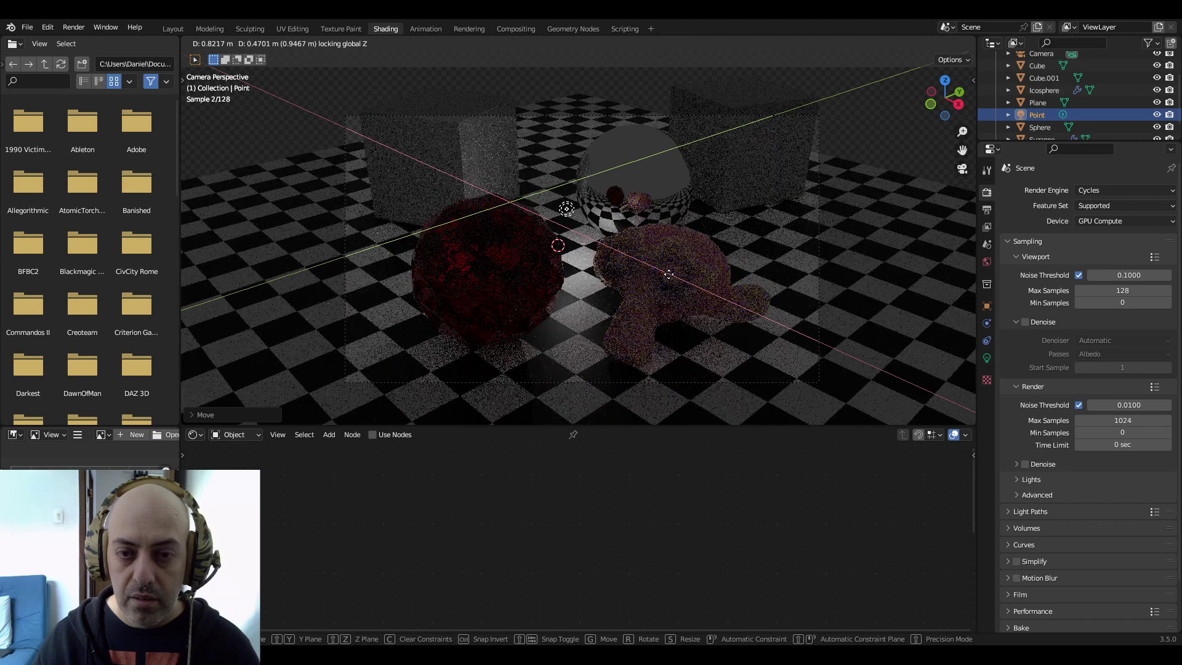
{"action": "left_click", "coordinate": [669, 276]}
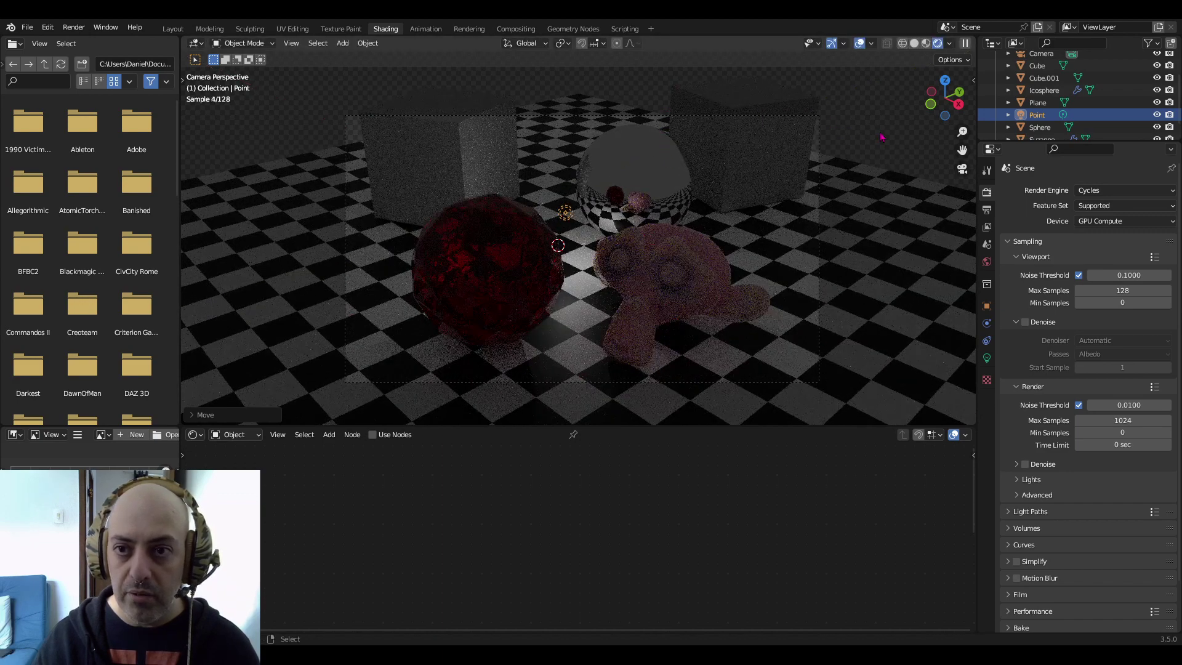
{"action": "key", "text": "alt+a"}
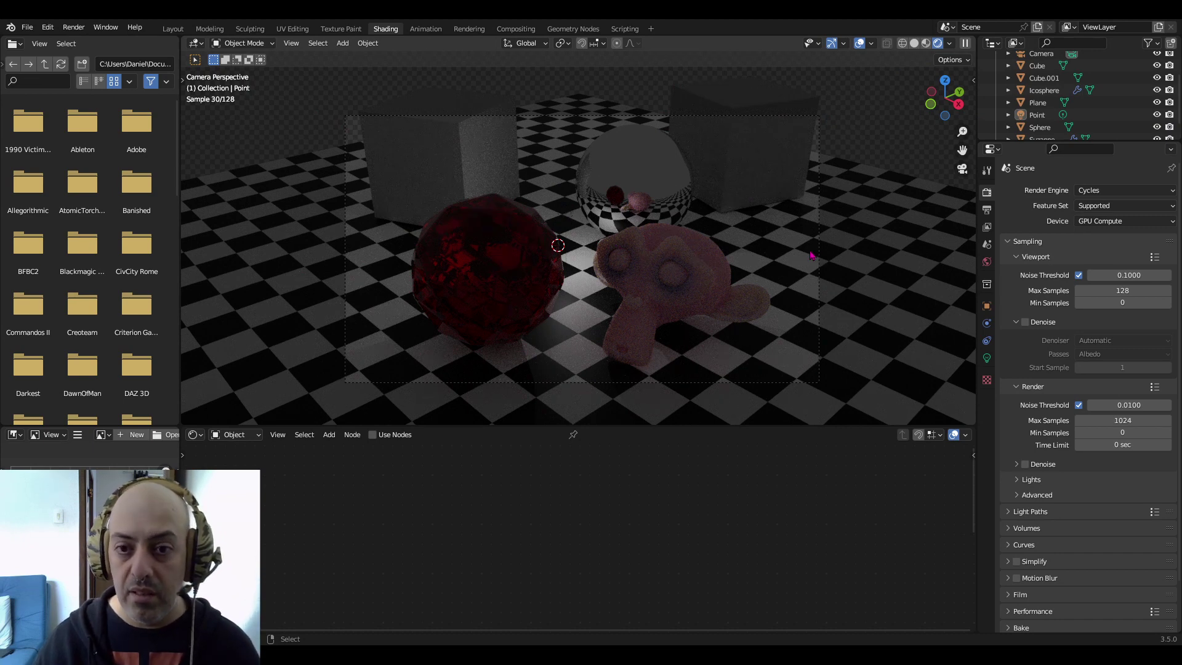
Change the point light's color from white to a saturated bright green
{"action": "left_click", "coordinate": [987, 359]}
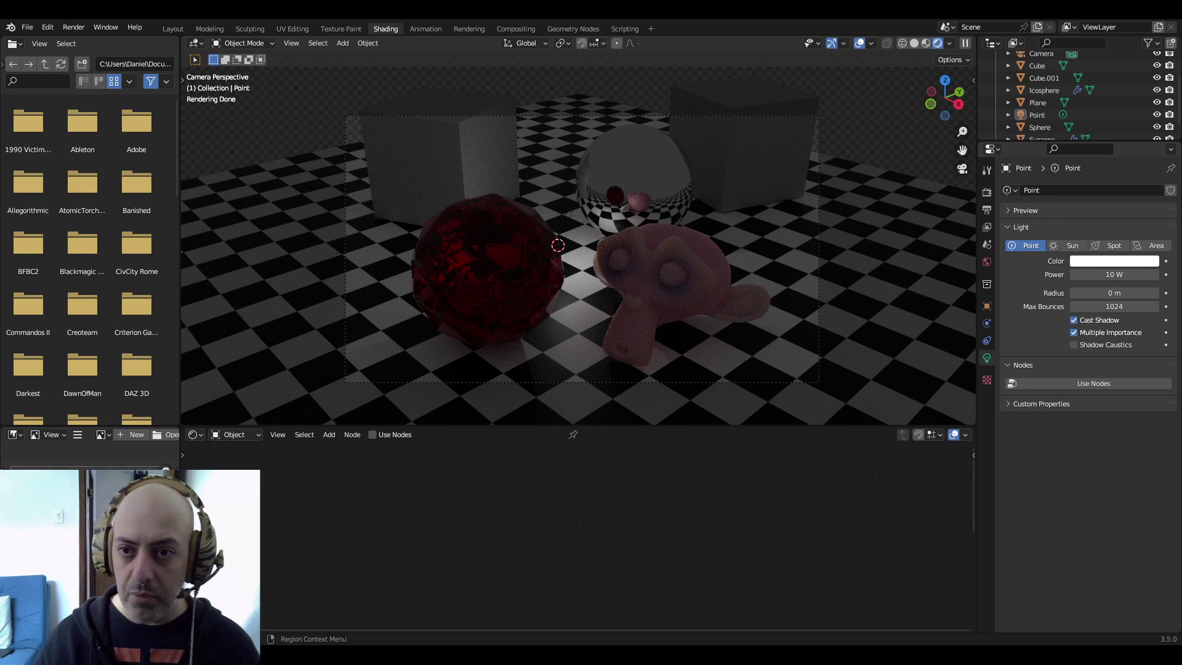
{"action": "left_click", "coordinate": [1108, 261]}
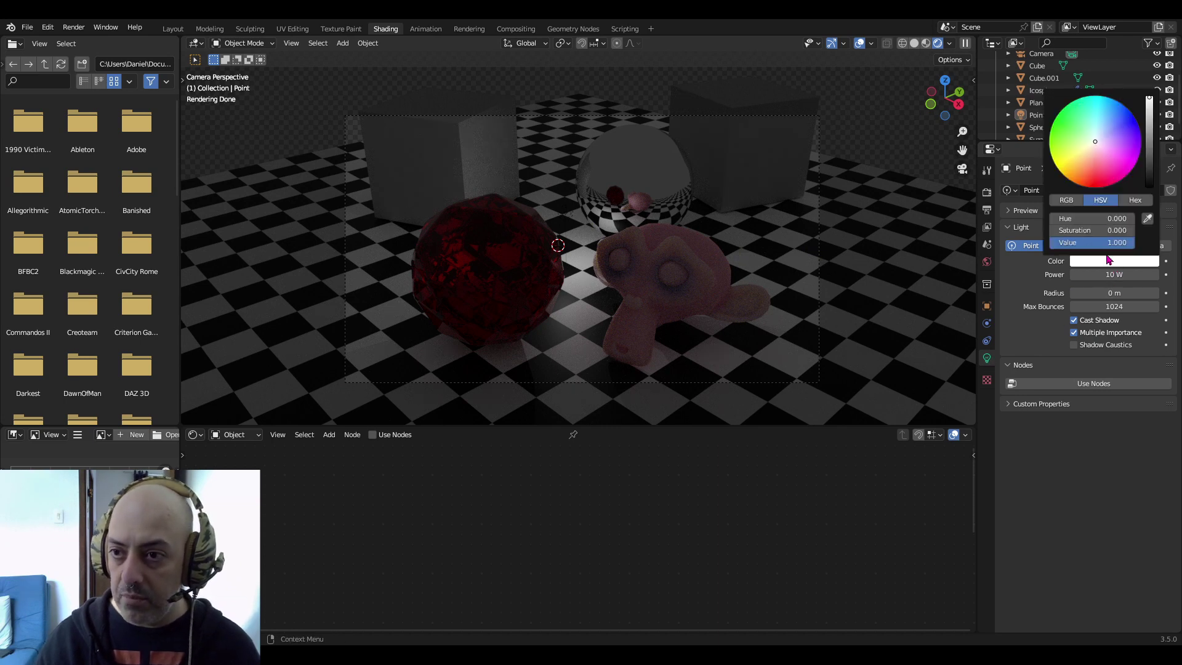
{"action": "left_click", "coordinate": [1080, 122]}
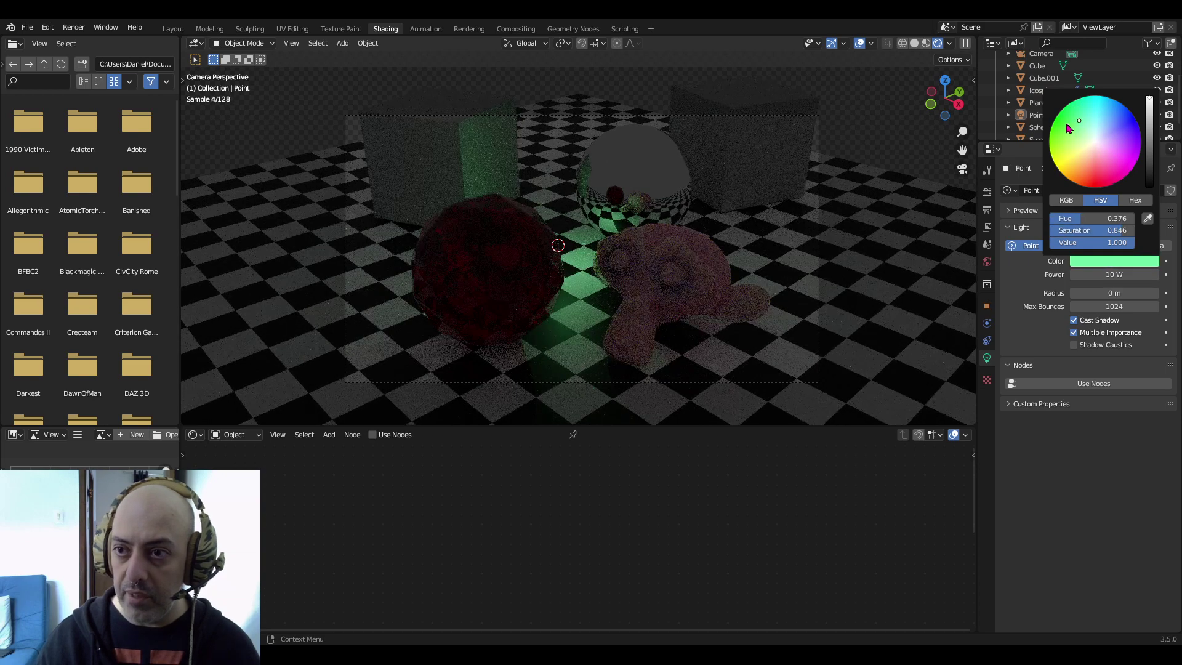
{"action": "left_click", "coordinate": [1064, 126]}
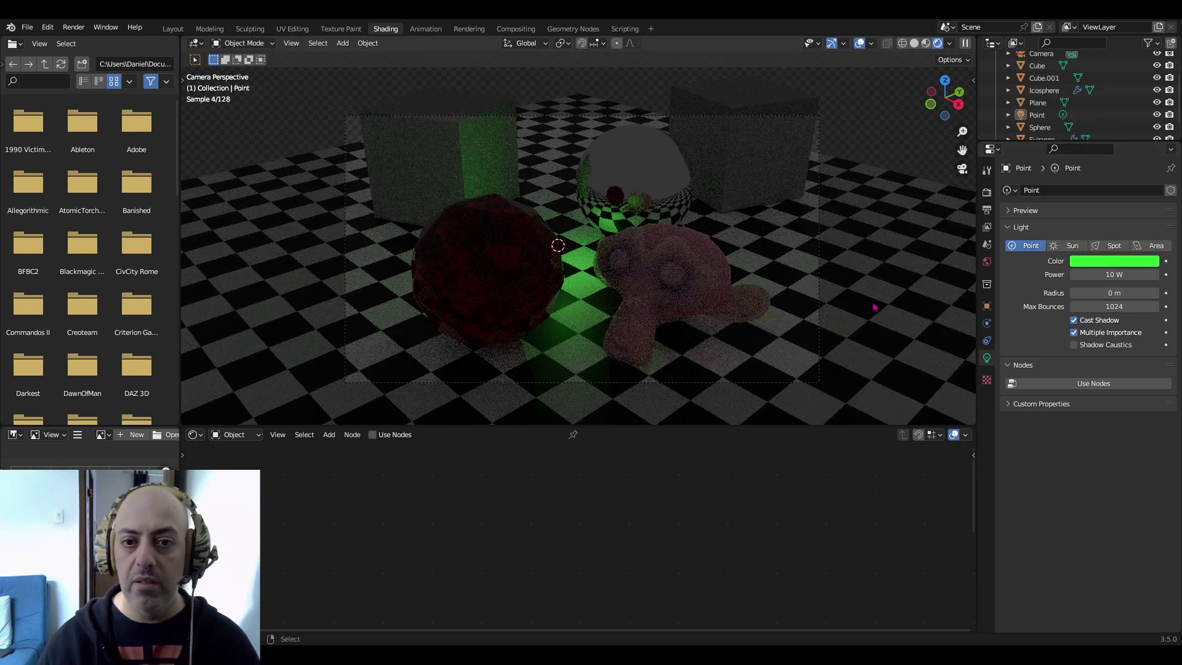
Increase the point light's power in two stages, first to 100 W and finally to 1000 W
{"action": "left_click", "coordinate": [1115, 274]}
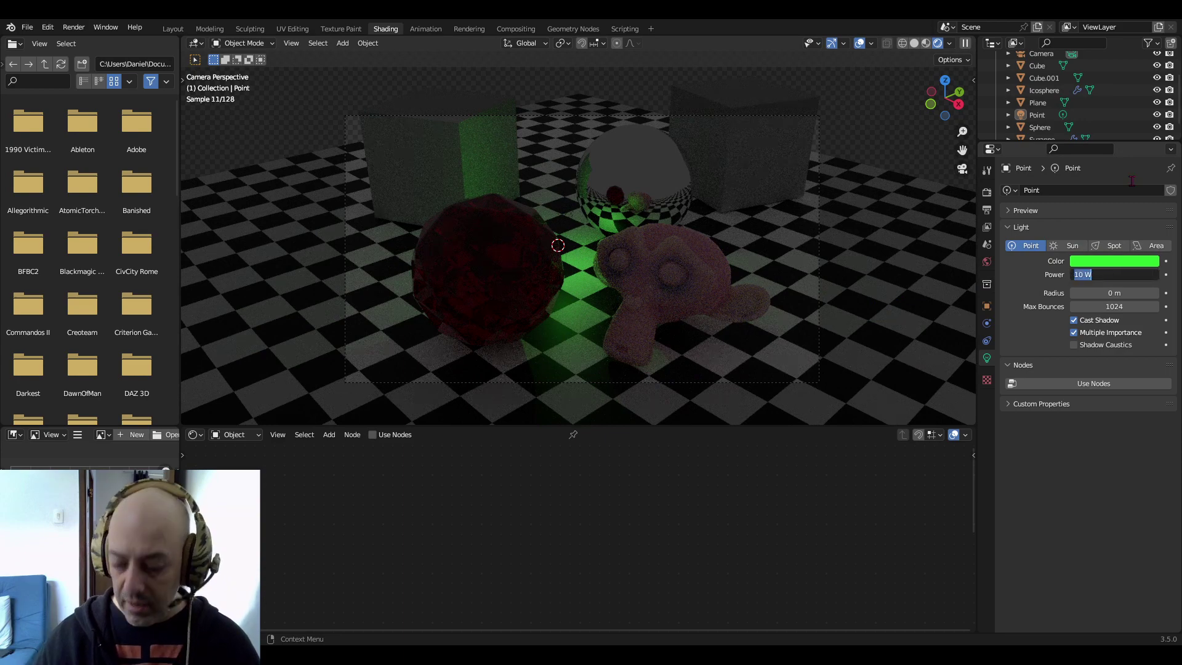
{"action": "type", "text": "100"}
{"action": "key", "text": "Return"}
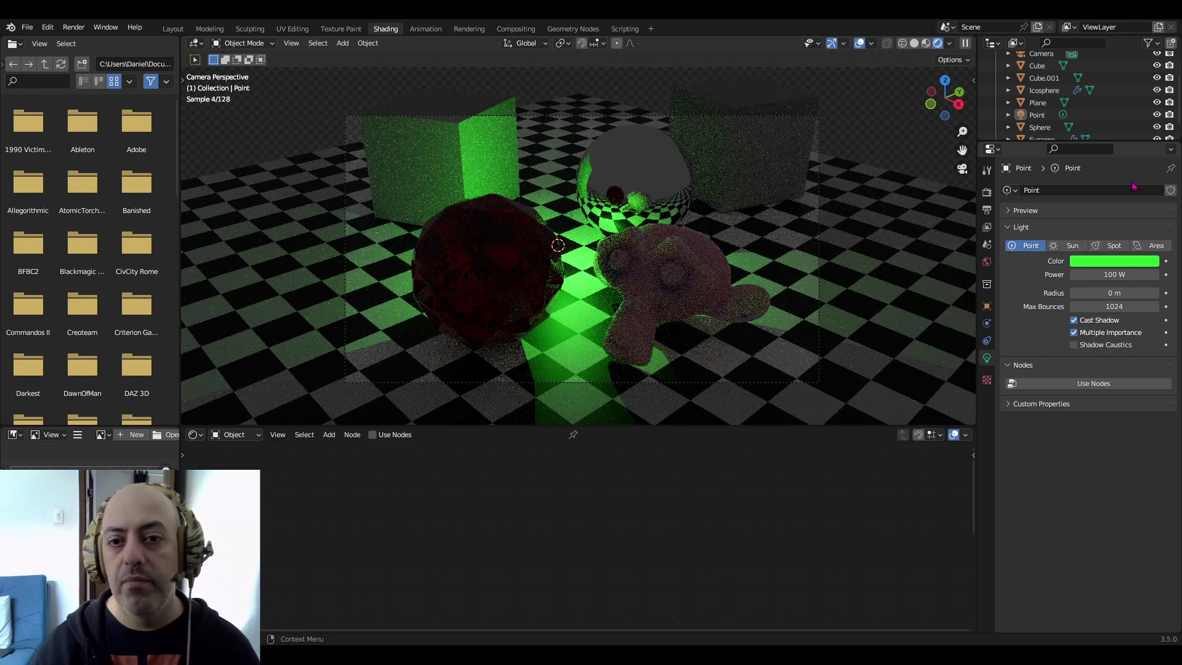
{"action": "left_click", "coordinate": [1128, 274]}
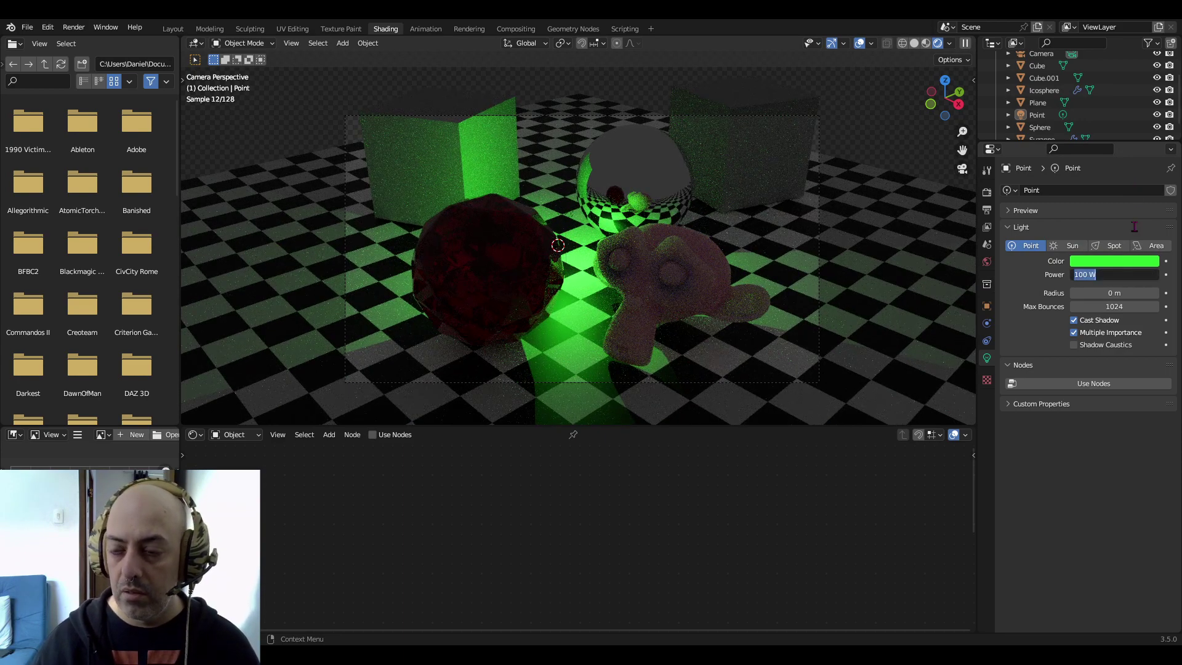
{"action": "type", "text": "1000"}
{"action": "key", "text": "Return"}
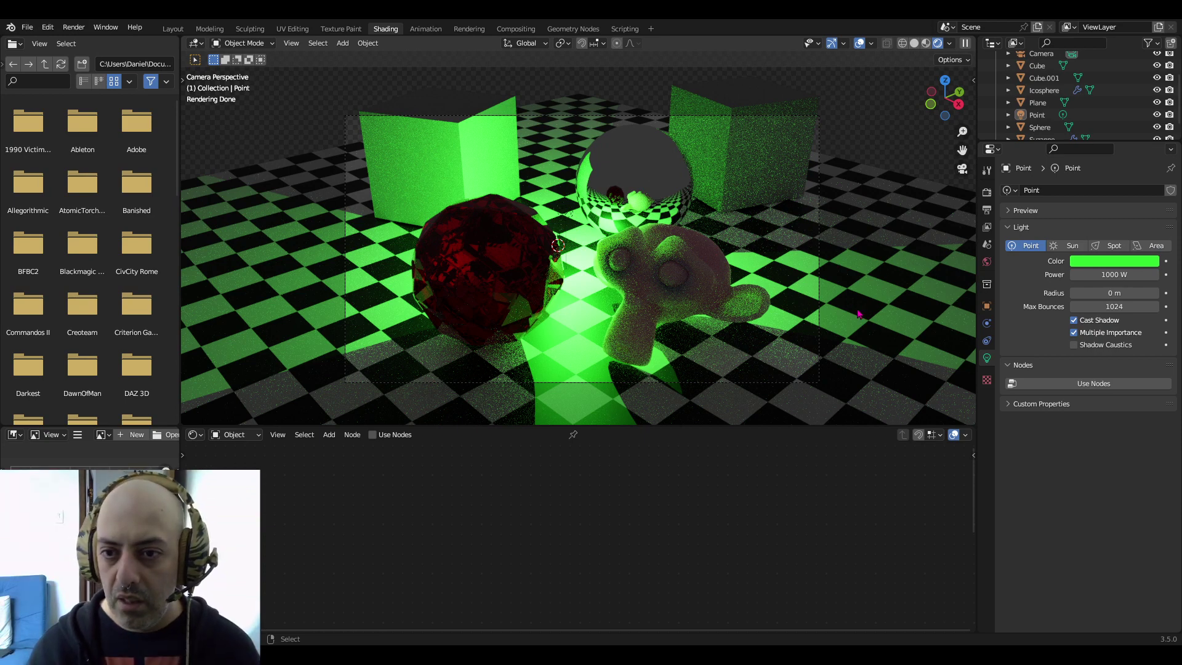
Select the point light and raise it along the global Z axis until it shines down on the tops of the cubes
{"action": "key", "text": "z"}
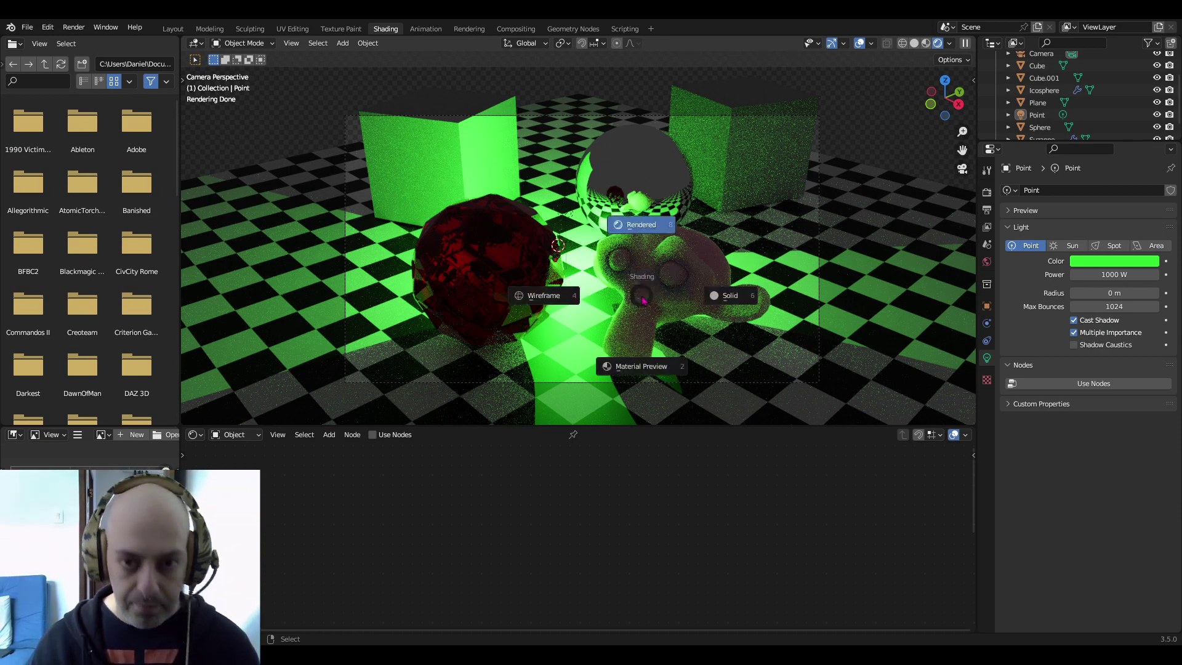
{"action": "key", "text": "Escape"}
{"action": "left_click", "coordinate": [564, 248]}
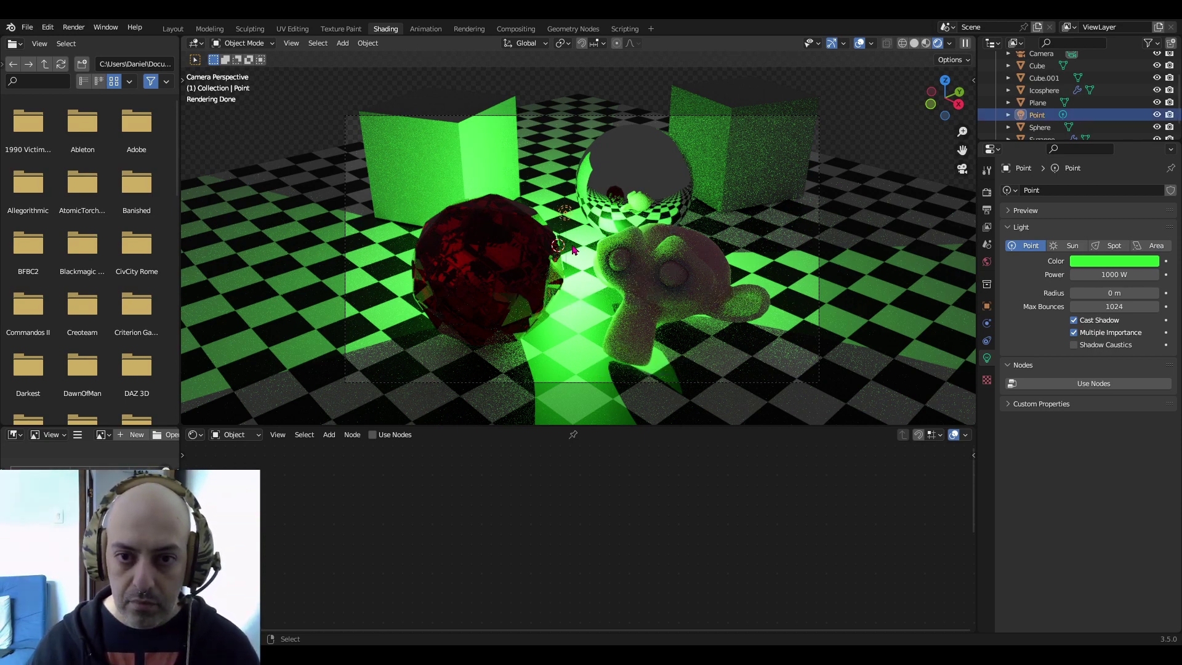
{"action": "key", "text": "g"}
{"action": "key", "text": "z"}
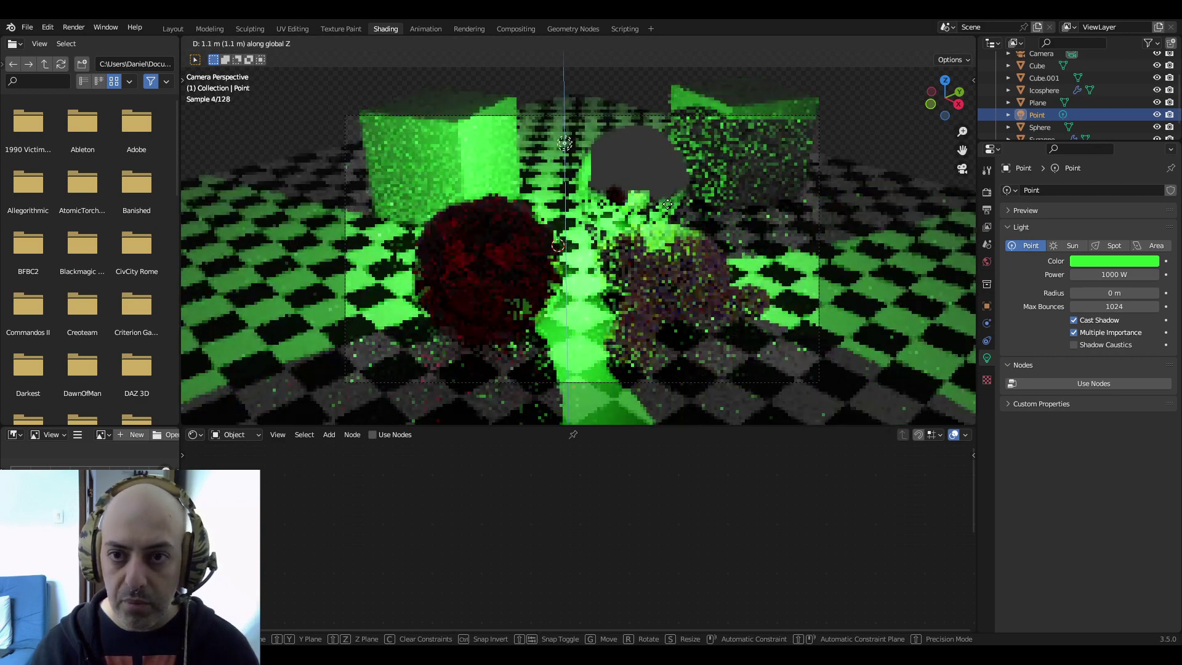
{"action": "left_click", "coordinate": [670, 169]}
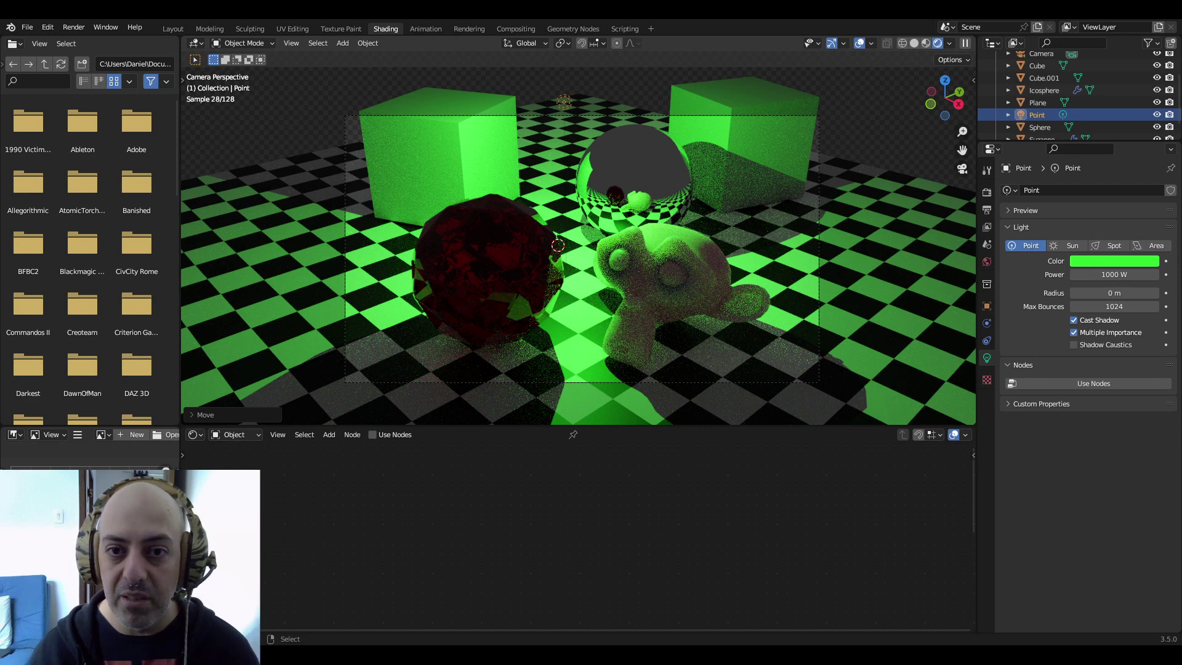
Try different radii on the point light, entering 10 m and varying it down and up to about 3 m to compare shadow softness
{"action": "double_click", "coordinate": [1109, 293]}
{"action": "type", "text": "10"}
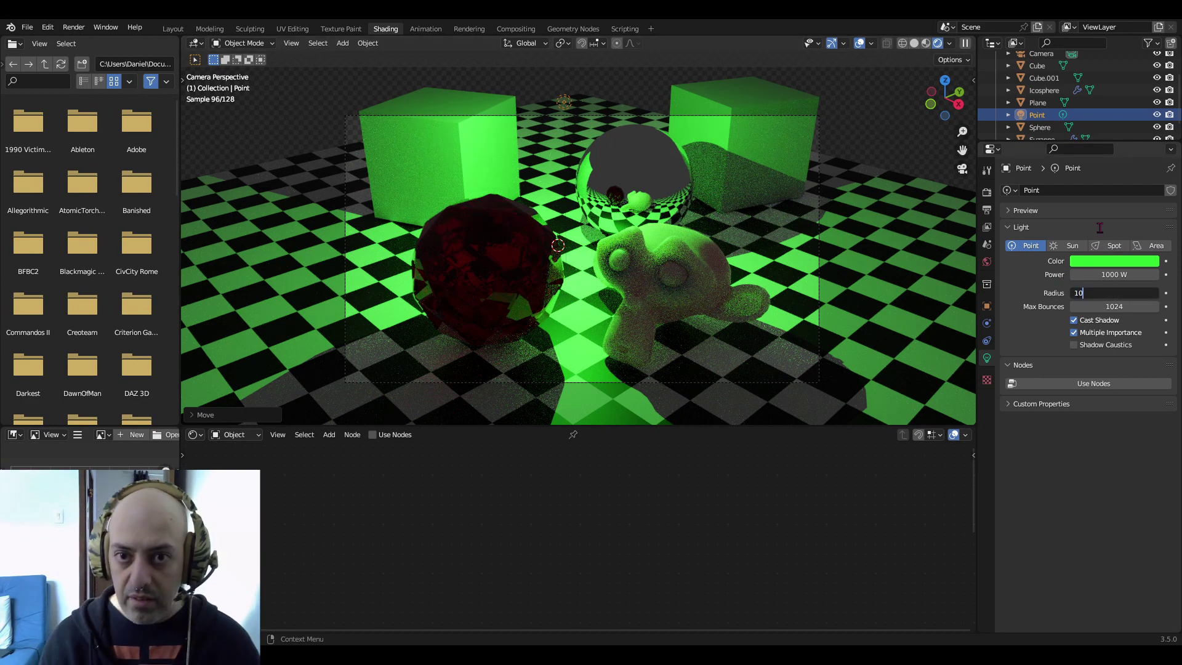
{"action": "key", "text": "Return"}
{"action": "left_click_drag", "start_coordinate": [1131, 296], "coordinate": [1072, 296]}
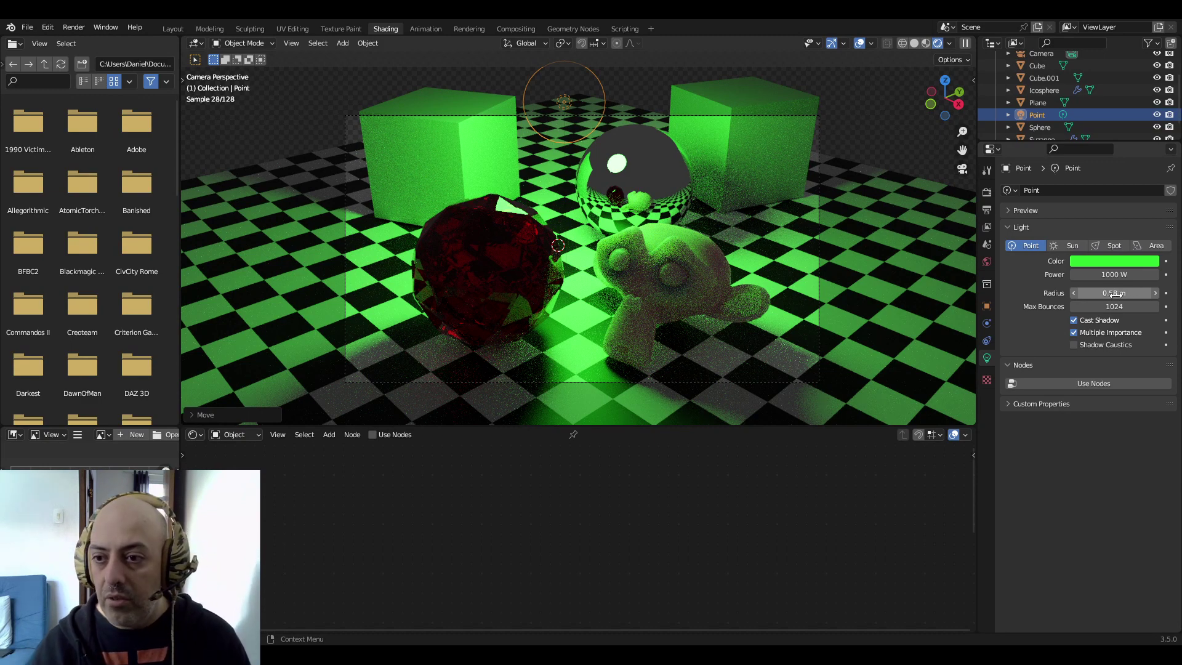
{"action": "left_click_drag", "start_coordinate": [1132, 296], "coordinate": [1180, 296]}
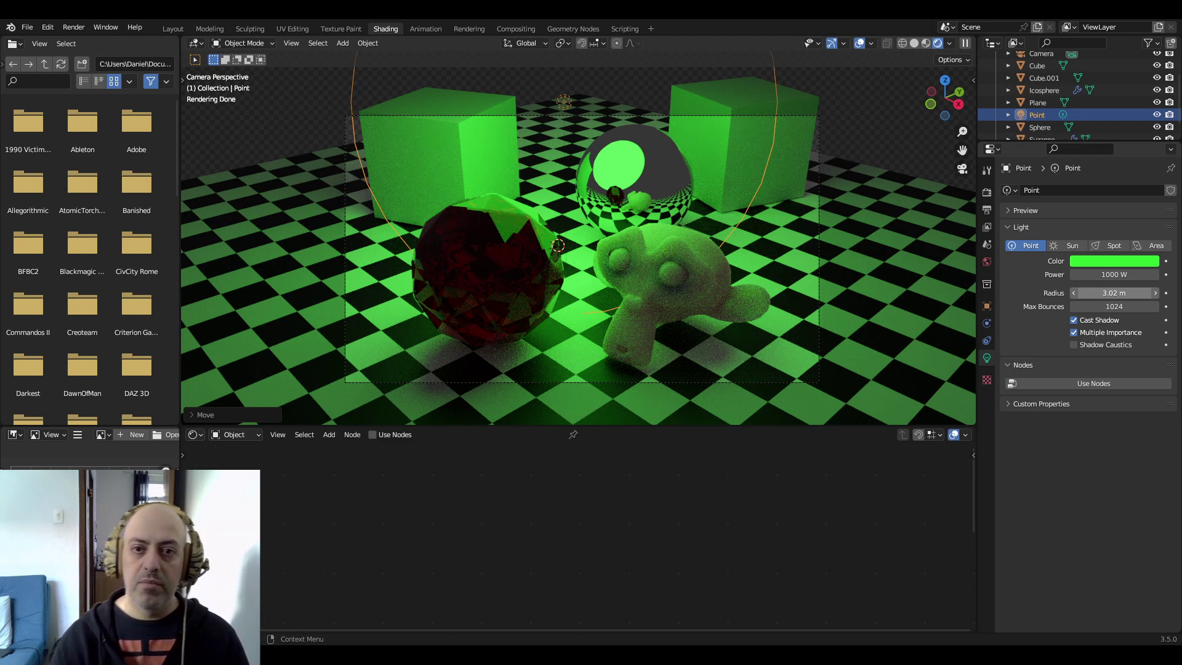
Set the point light's radius to 1 m
{"action": "left_click", "coordinate": [1111, 293]}
{"action": "type", "text": "1"}
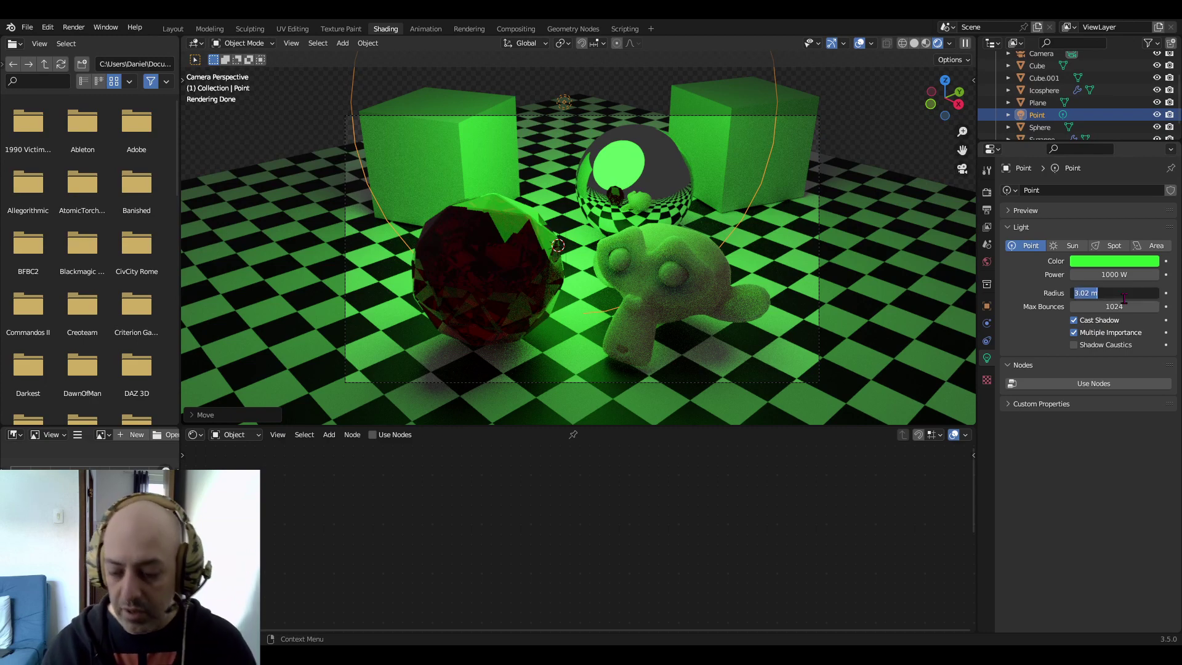
{"action": "key", "text": "Return"}
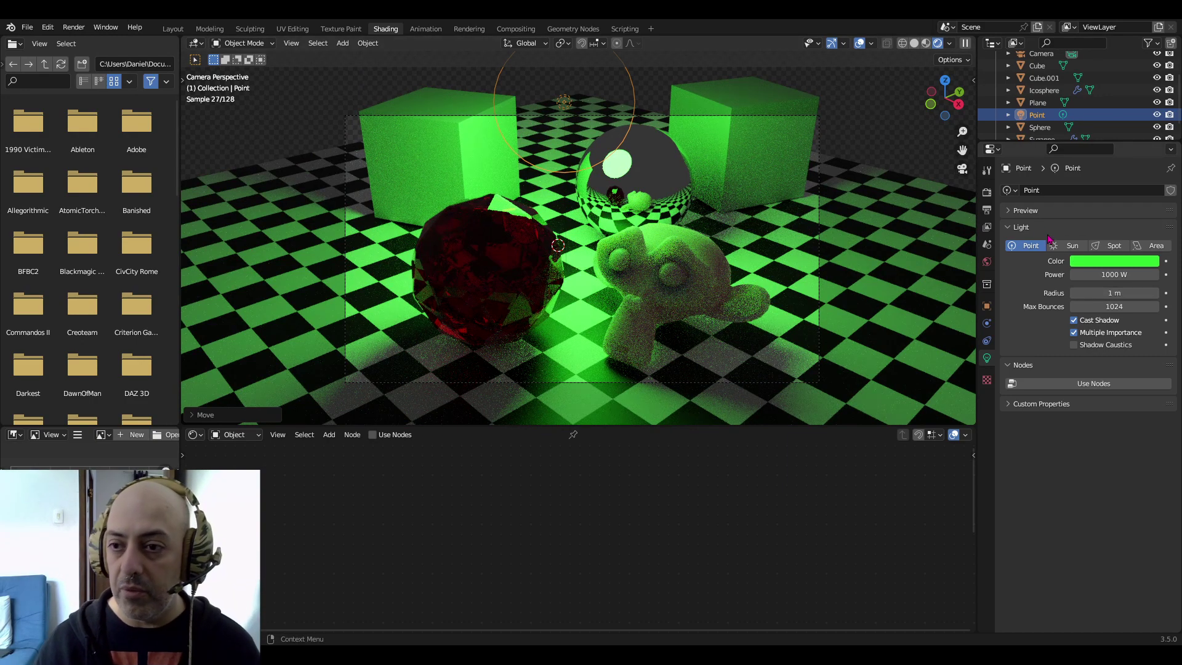
Switch the render engine to Eevee to compare the point light's look
{"action": "left_click", "coordinate": [987, 192]}
{"action": "left_click", "coordinate": [1108, 190]}
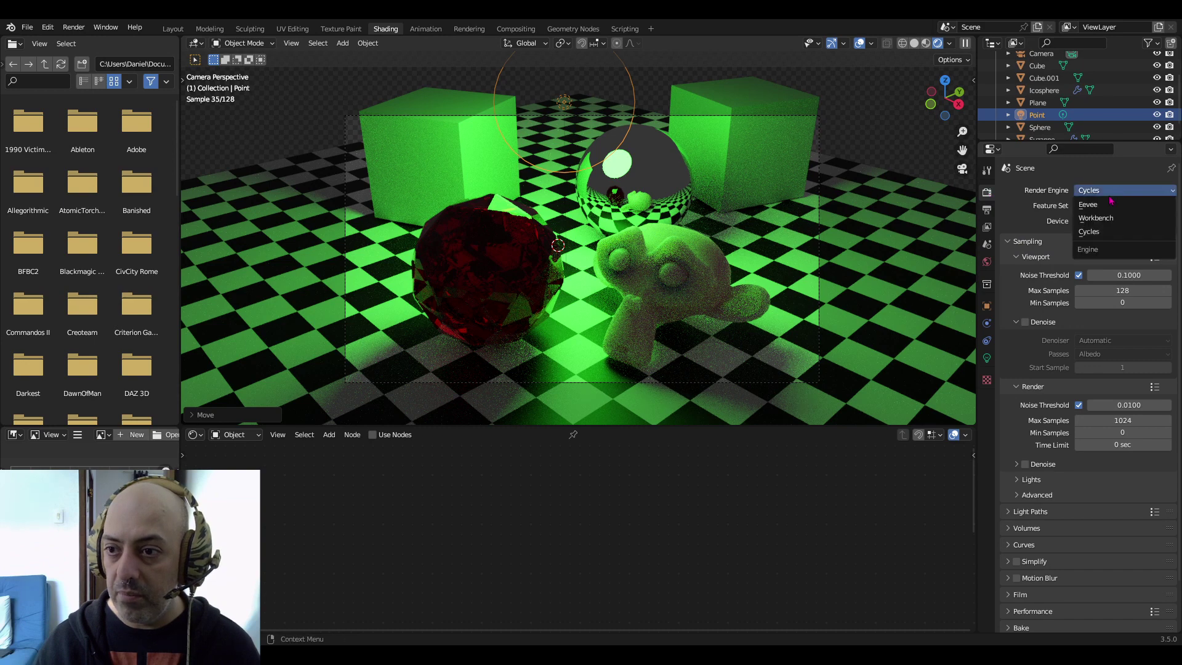
{"action": "left_click", "coordinate": [1102, 210]}
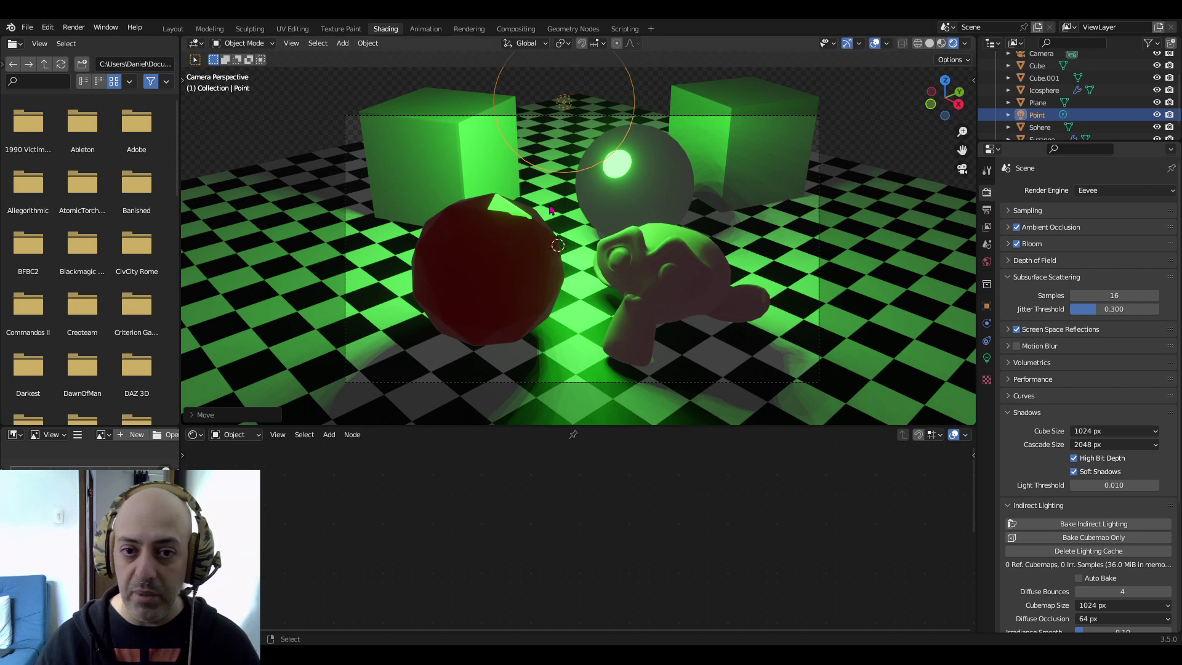
Examine the red sphere and the indirect lighting options in Eevee, and reselect the point light to inspect its Eevee light settings
{"action": "left_click", "coordinate": [525, 271]}
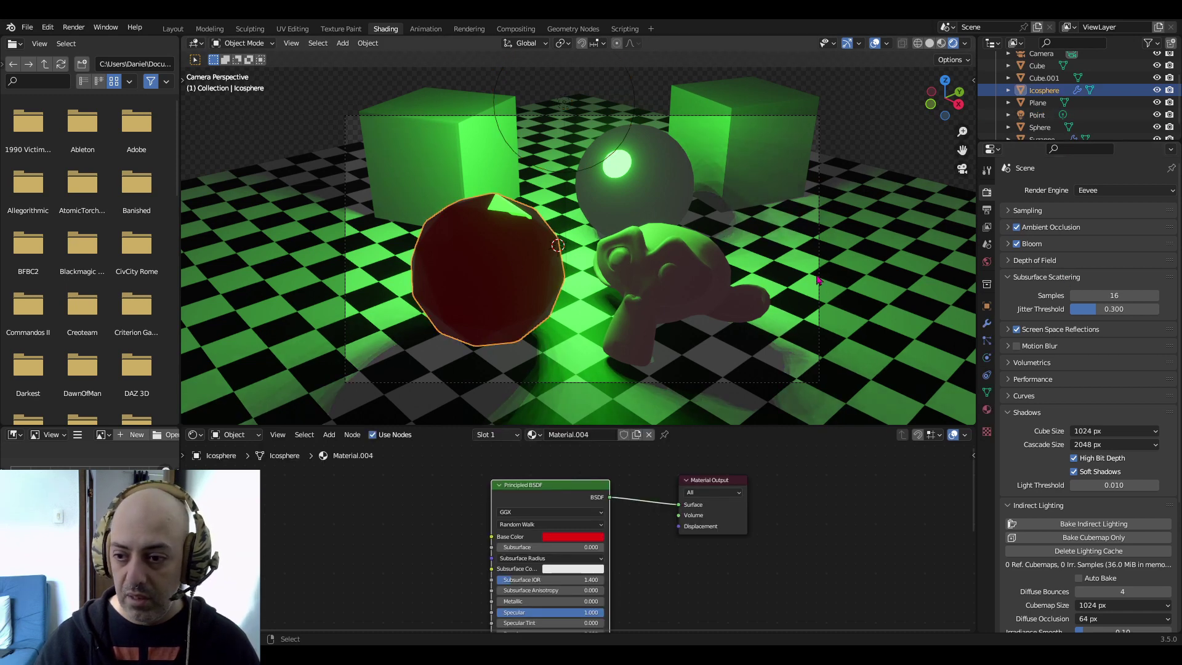
{"action": "left_click", "coordinate": [1112, 525]}
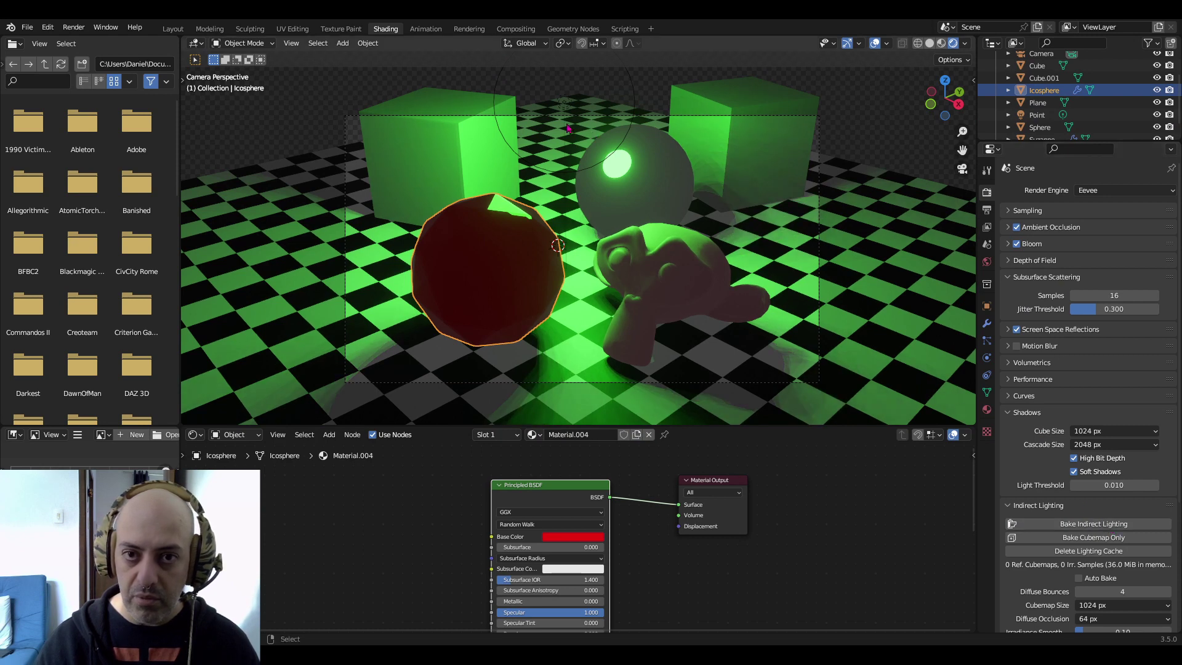
{"action": "left_click", "coordinate": [638, 92]}
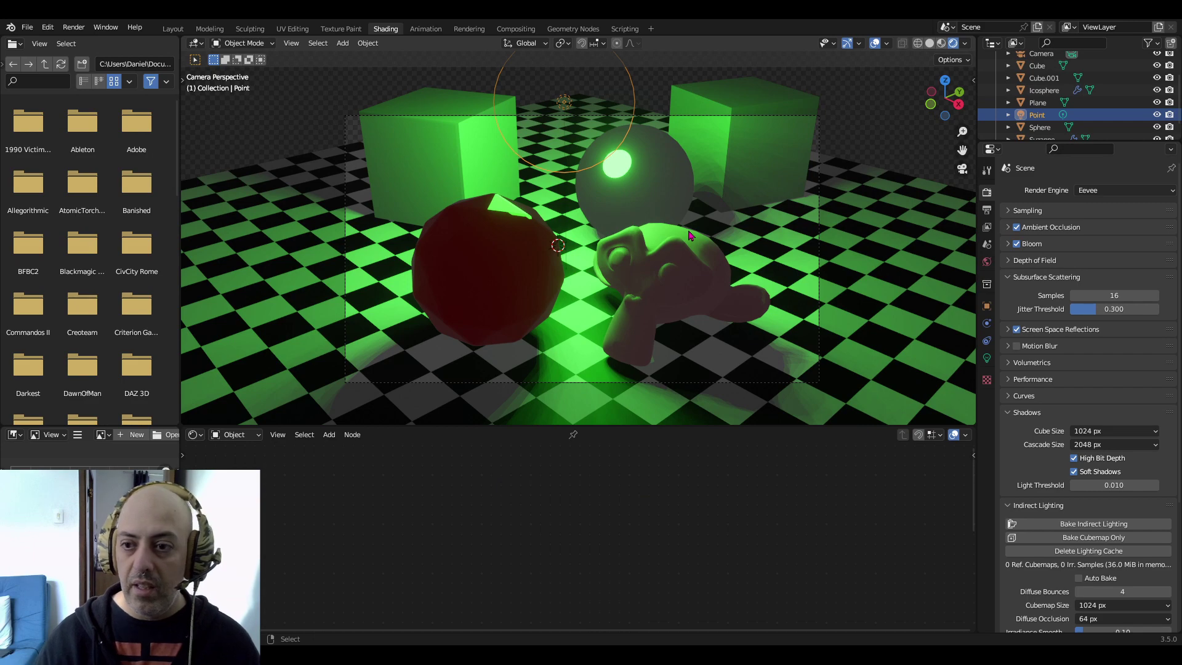
{"action": "left_click", "coordinate": [987, 358]}
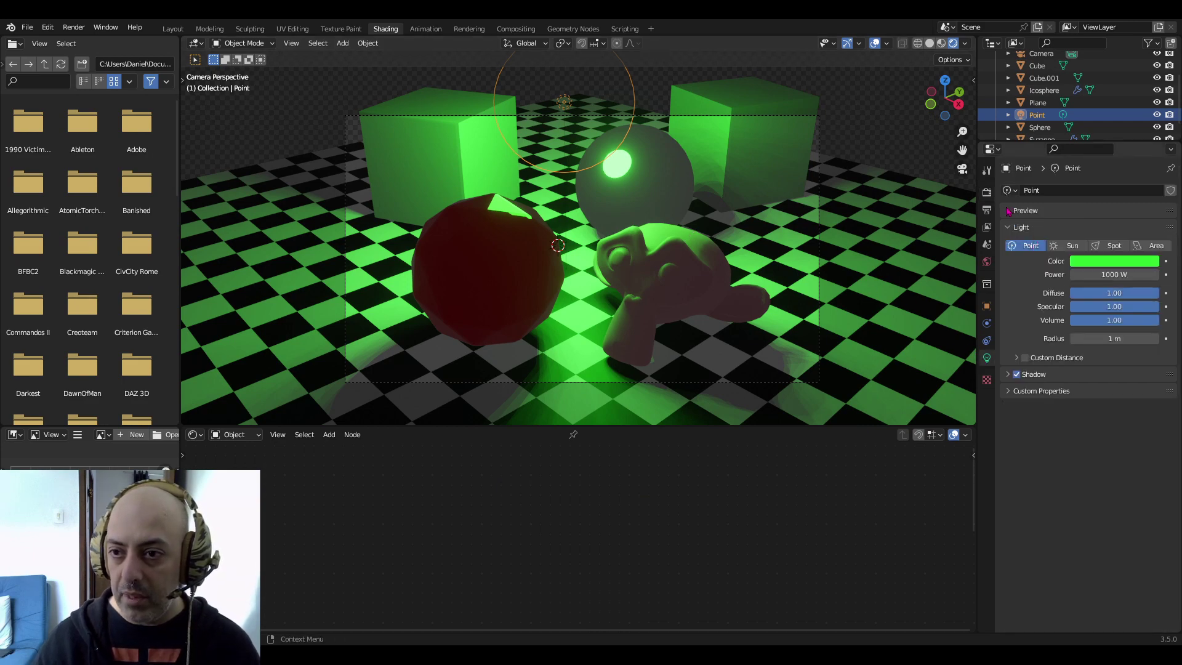
Switch the render engine back to Cycles
{"action": "left_click", "coordinate": [987, 191]}
{"action": "left_click", "coordinate": [1124, 190]}
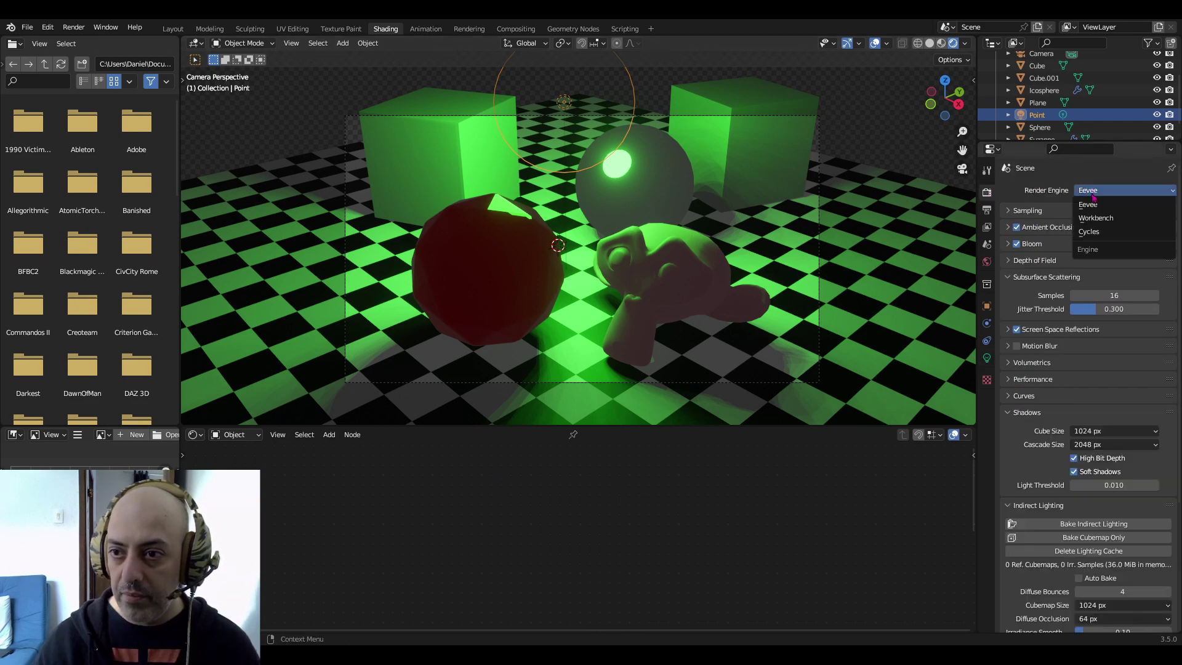
{"action": "left_click", "coordinate": [1123, 233]}
Convert the point light to a Spot light and raise it about 7 m along the Z axis
{"action": "left_click", "coordinate": [987, 359]}
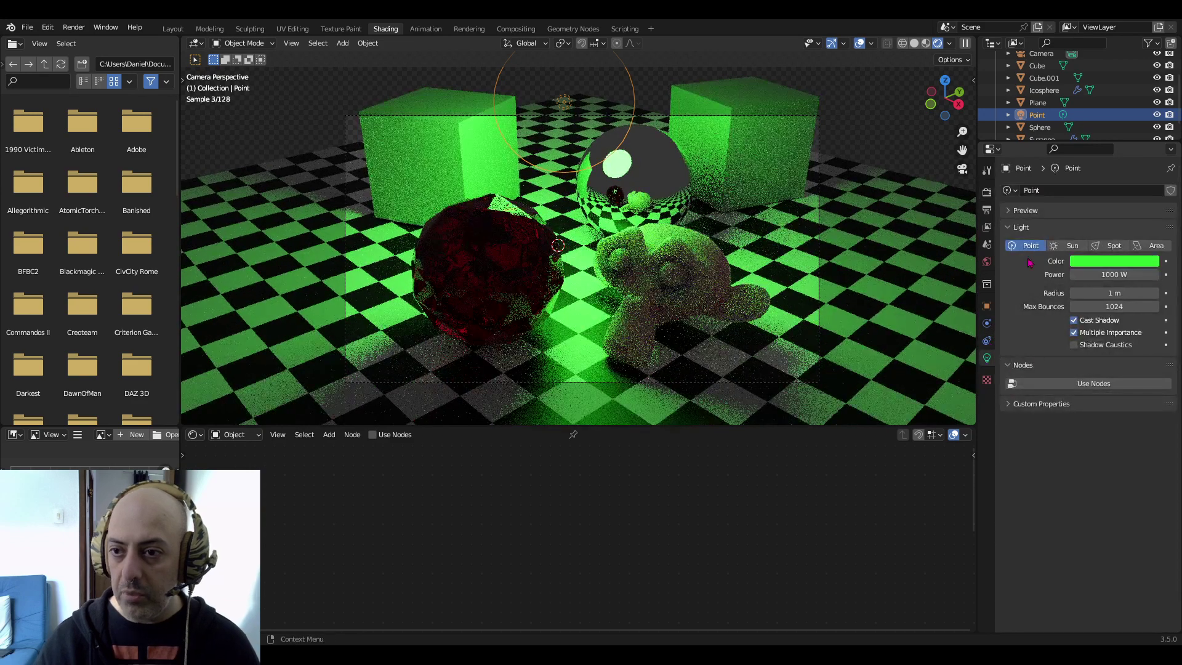
{"action": "left_click", "coordinate": [1114, 246]}
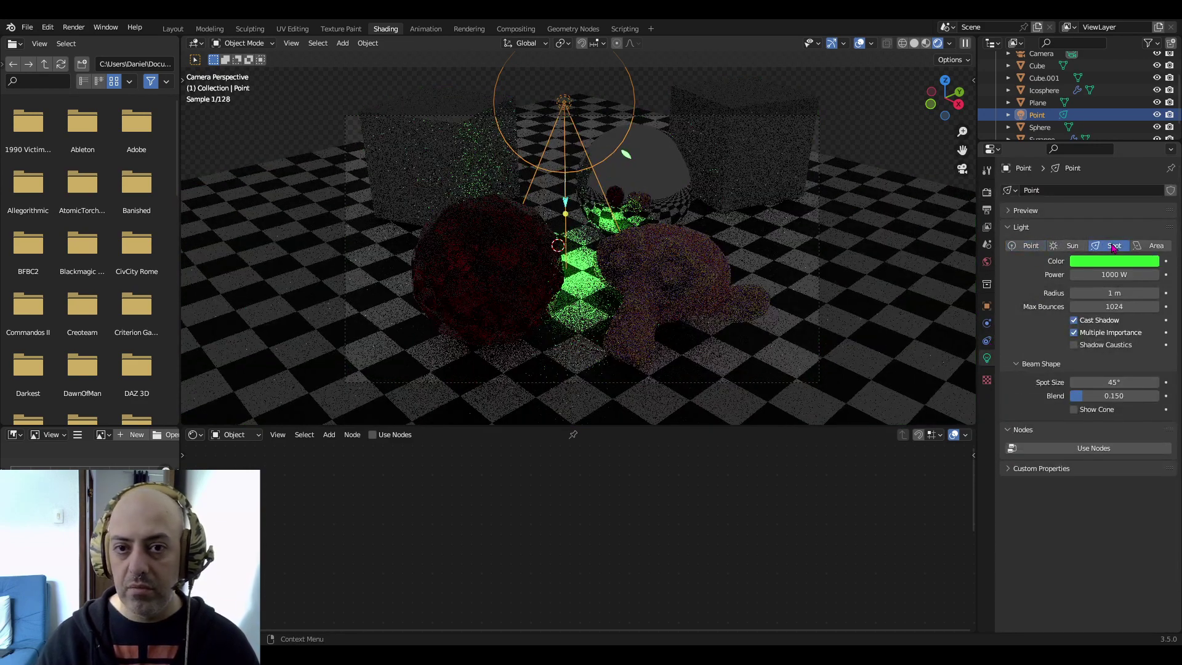
{"action": "key", "text": "g"}
{"action": "key", "text": "z"}
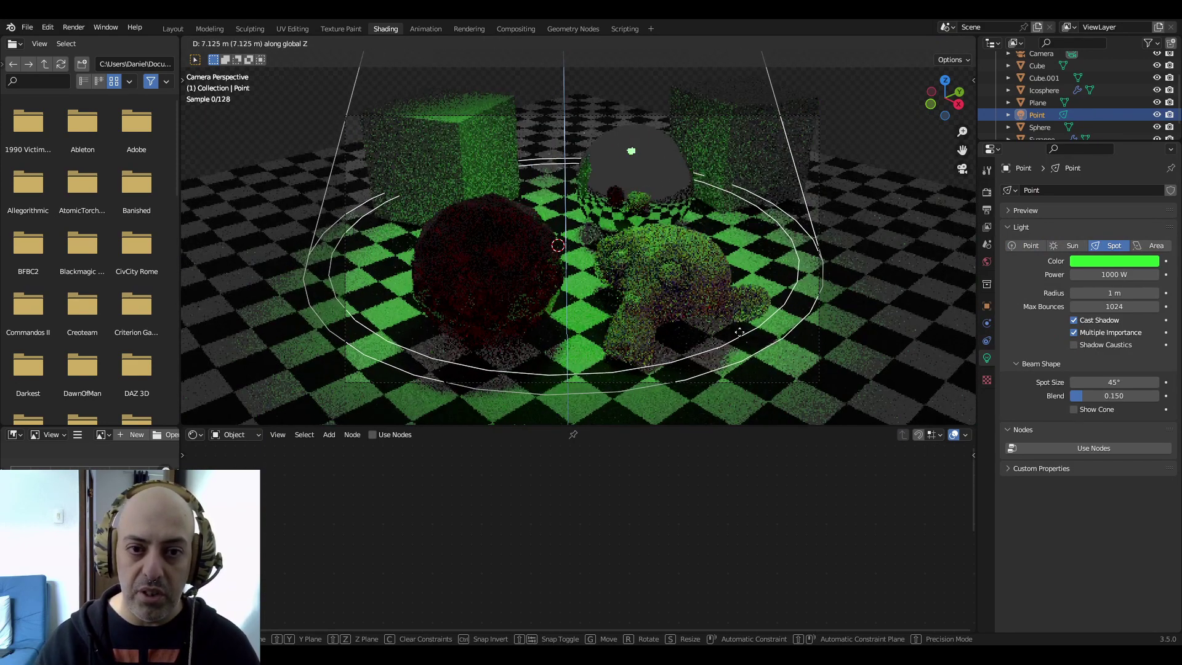
{"action": "left_click", "coordinate": [743, 410]}
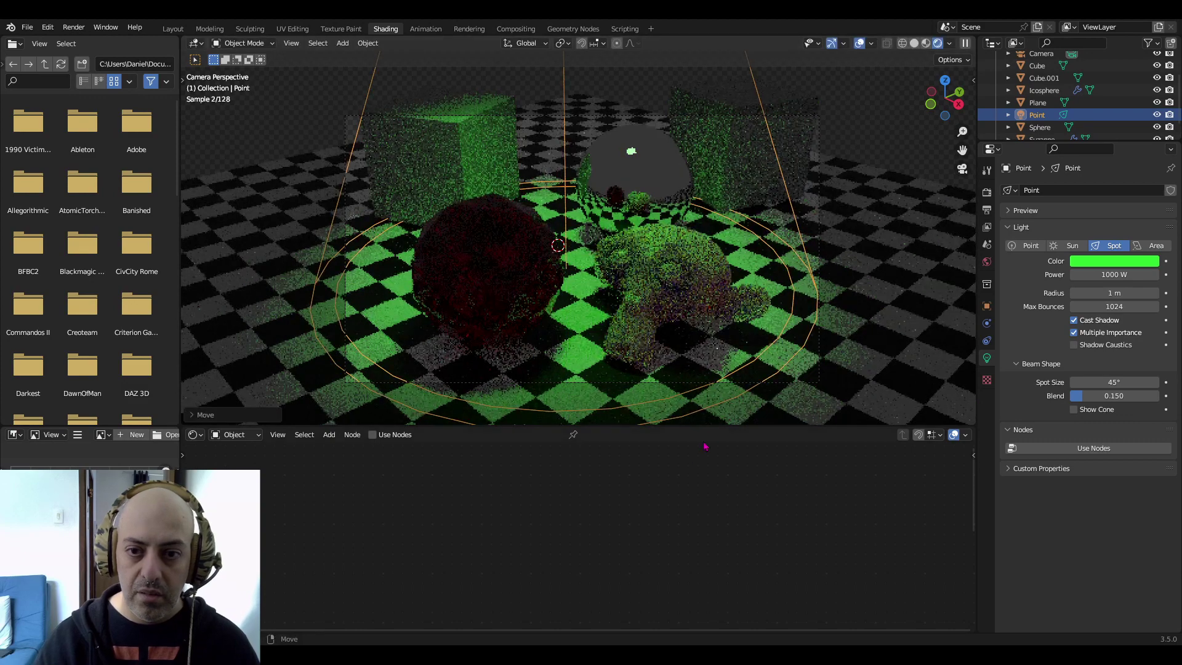
In the front view, move the spot light sideways along negative X, past the cubes and high above the floor
{"action": "key", "text": "KP_1"}
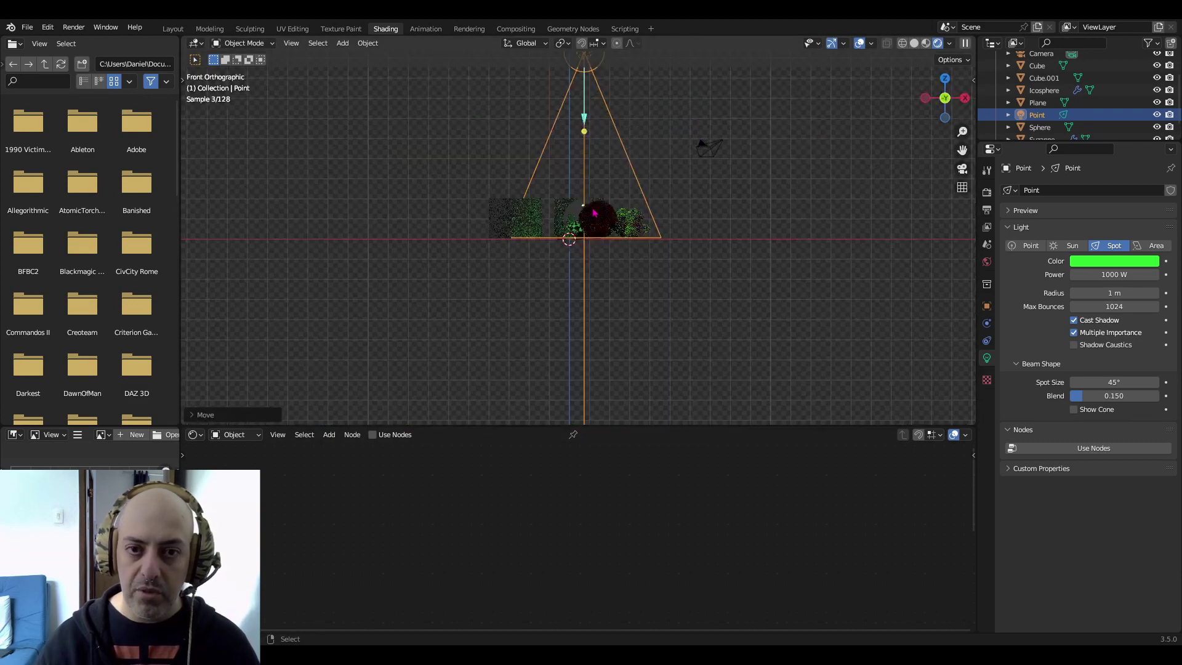
{"action": "middle_click_drag", "start_coordinate": [689, 161], "coordinate": [687, 279], "text": "shift"}
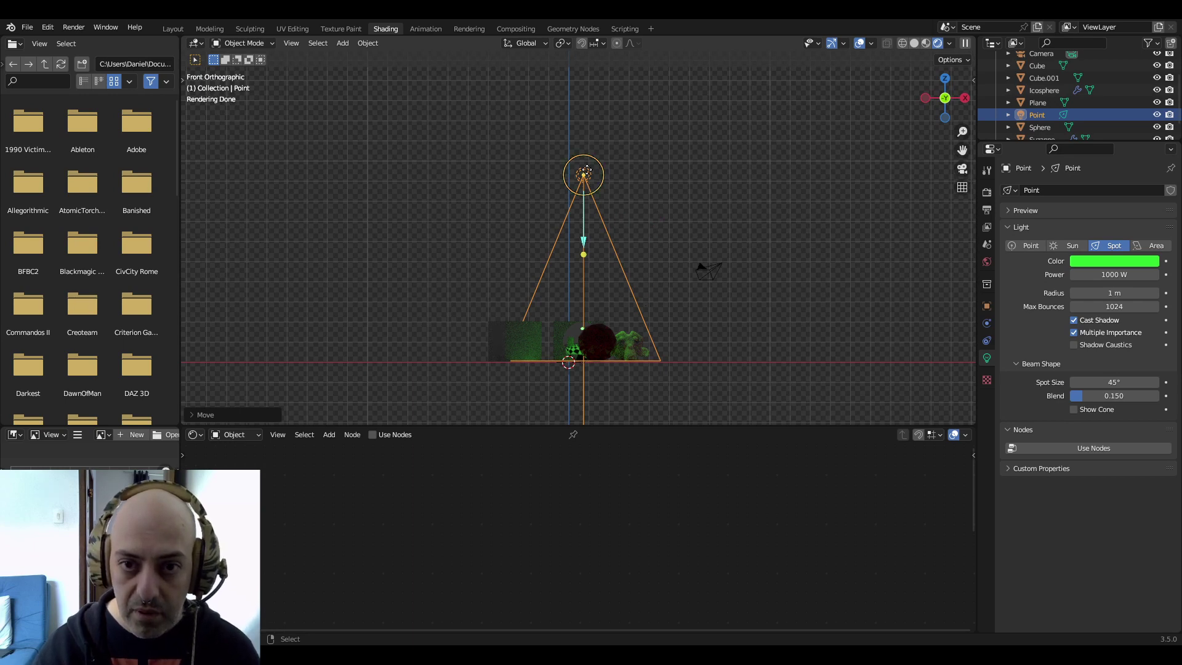
{"action": "key", "text": "g"}
{"action": "left_click", "coordinate": [468, 265]}
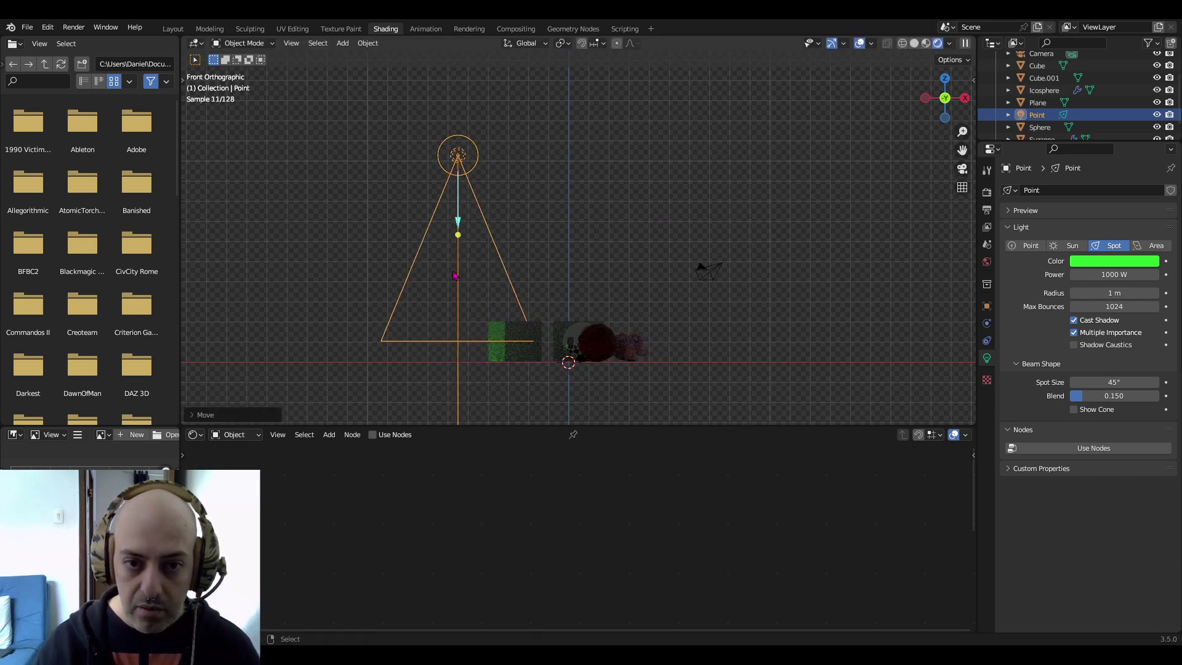
{"action": "key", "text": "g"}
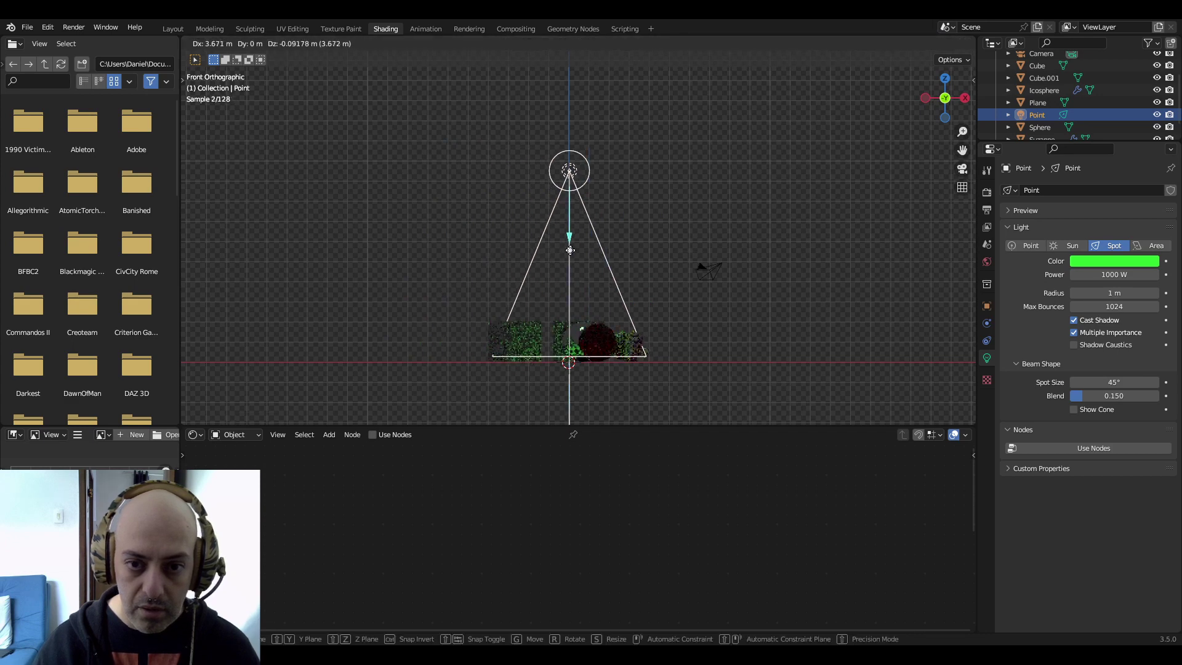
{"action": "left_click", "coordinate": [444, 253]}
Rotate the spot light about 60 degrees in the front view to aim it across the objects, and reposition it
{"action": "key", "text": "r"}
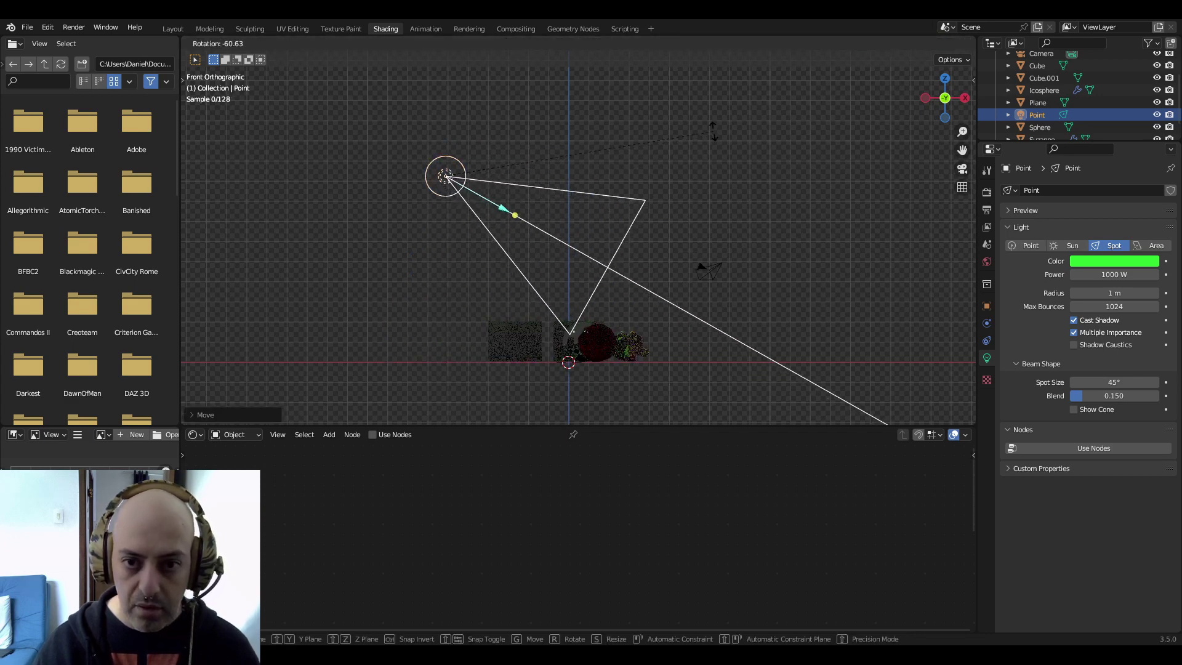
{"action": "left_click", "coordinate": [713, 131]}
{"action": "key", "text": "g"}
{"action": "left_click", "coordinate": [670, 258]}
From the camera view, move the spot light so its beam reaches more of the cubes and sphere
{"action": "key", "text": "KP_0"}
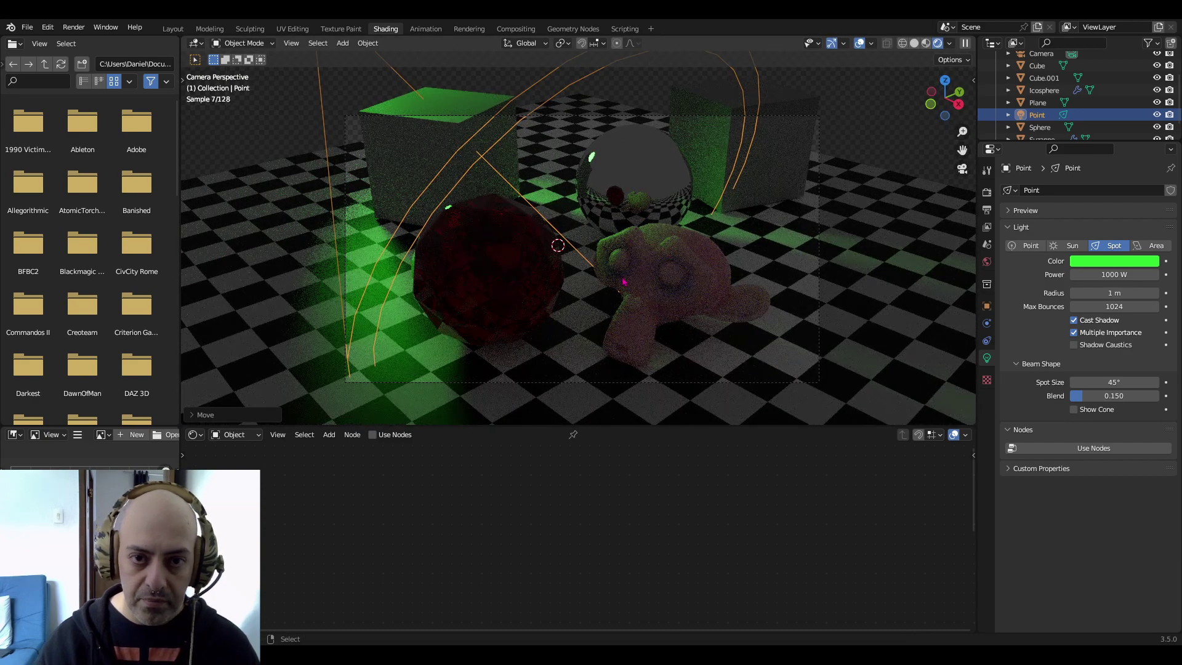
{"action": "key", "text": "g"}
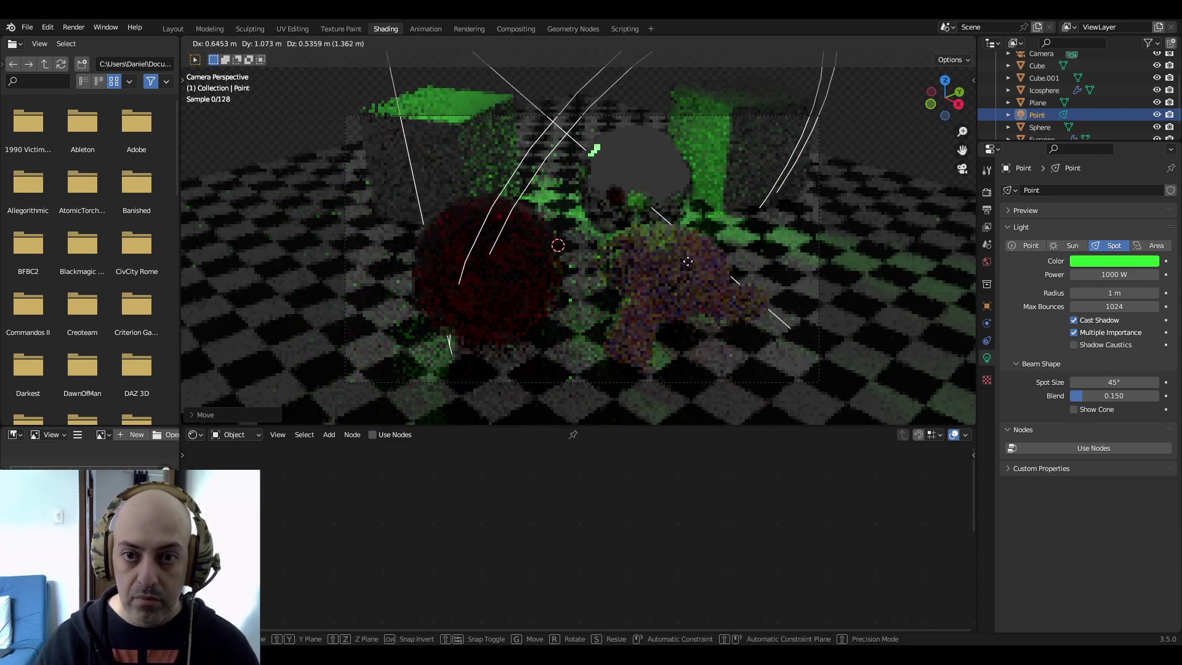
{"action": "left_click", "coordinate": [657, 265]}
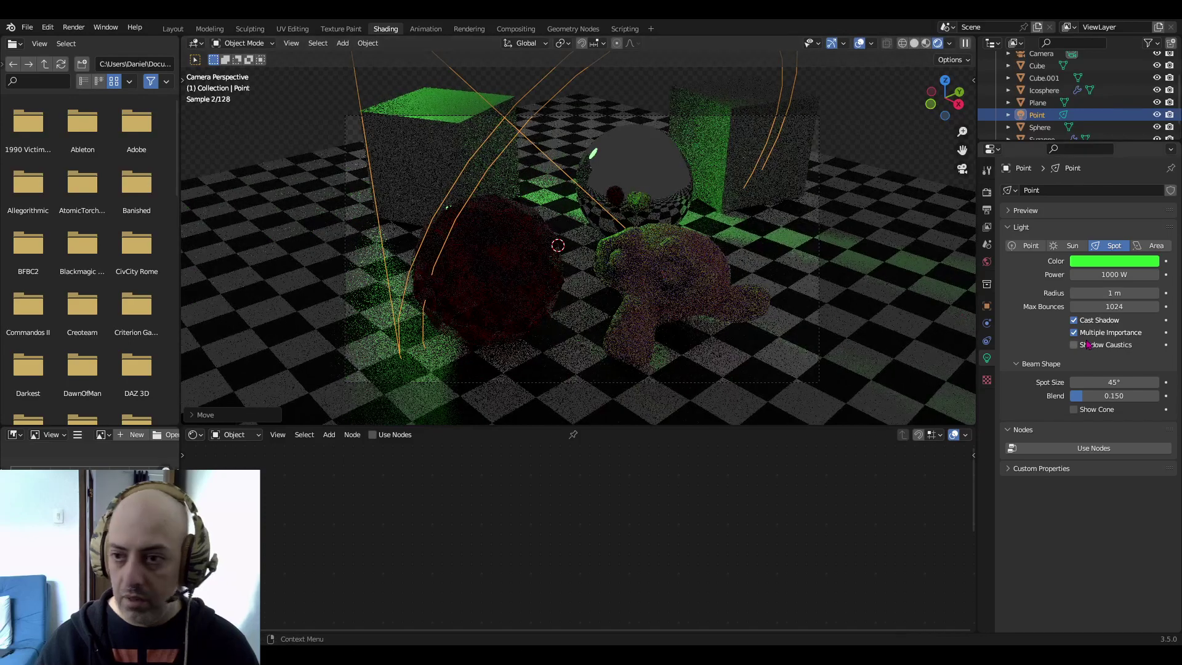
Set the spot light's radius to 0.68 m, enable Shadow Caustics and set the spot size to 41.9°
{"action": "mouse_move", "coordinate": [1102, 293]}
{"action": "left_mouse_down"}
{"action": "mouse_move", "coordinate": [1136, 293]}
{"action": "mouse_move", "coordinate": [1104, 293]}
{"action": "left_mouse_up"}
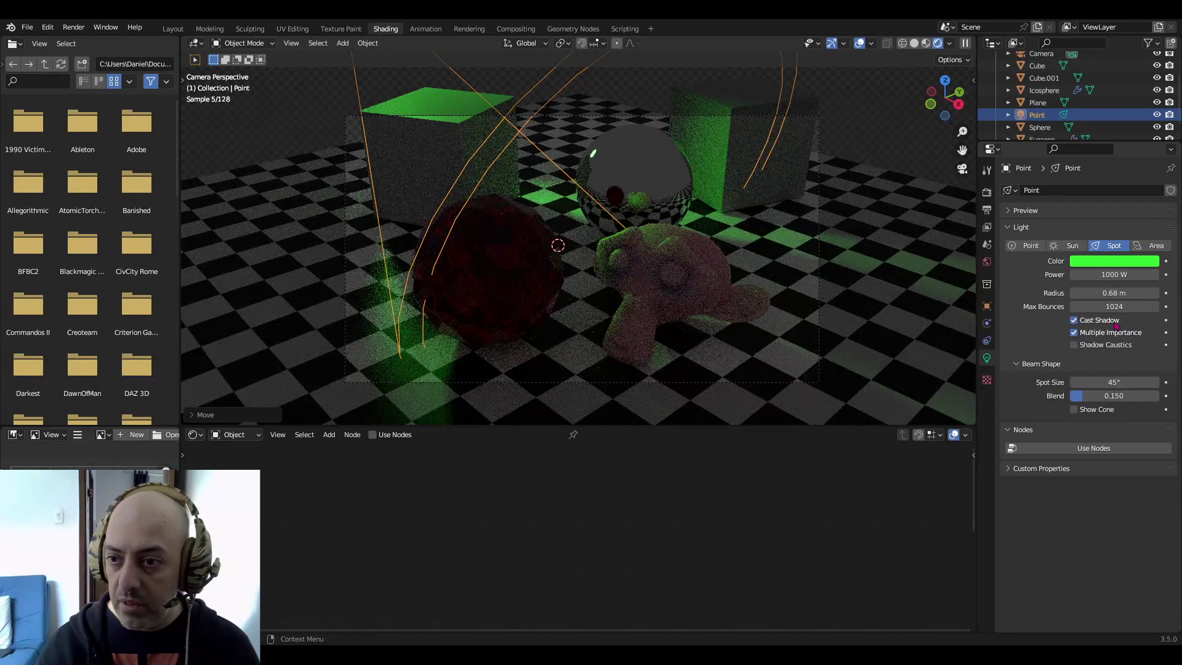
{"action": "left_click", "coordinate": [1075, 346]}
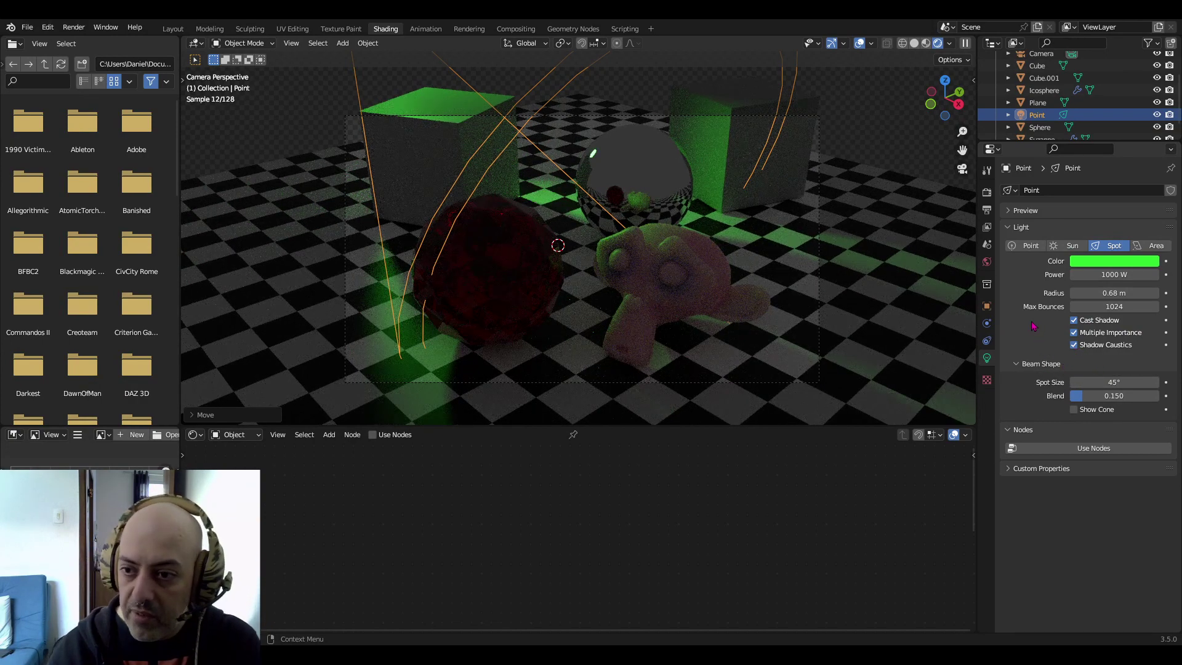
{"action": "mouse_move", "coordinate": [1115, 382]}
{"action": "left_mouse_down"}
{"action": "mouse_move", "coordinate": [1087, 383]}
{"action": "mouse_move", "coordinate": [1111, 382]}
{"action": "left_mouse_up"}
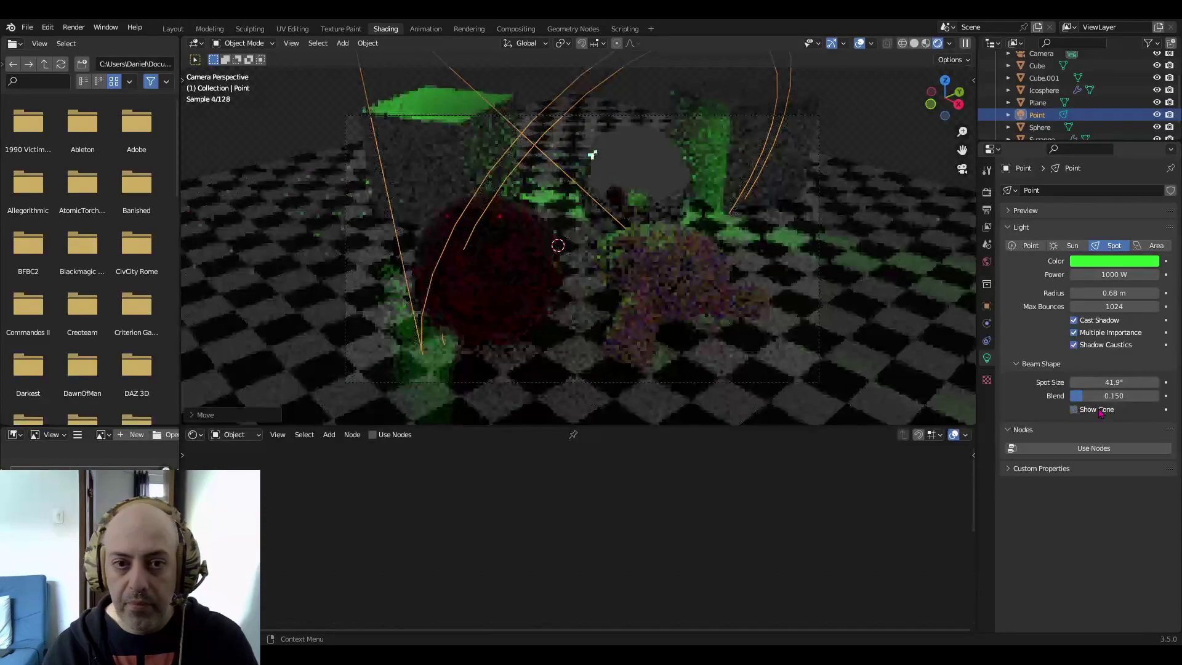
In the right view, create four linked duplicates of the spot light spread along the Y axis, and check them through the camera
{"action": "scroll", "coordinate": [586, 233], "scroll_direction": "down", "scroll_amount": 2}
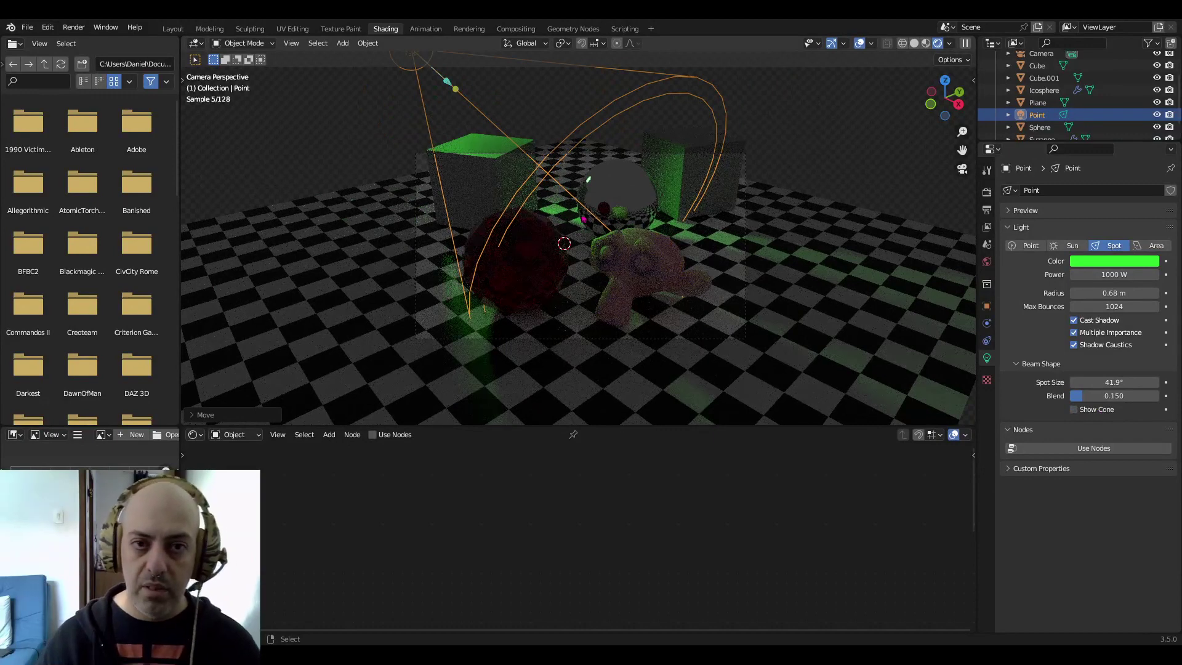
{"action": "key", "text": "KP_1"}
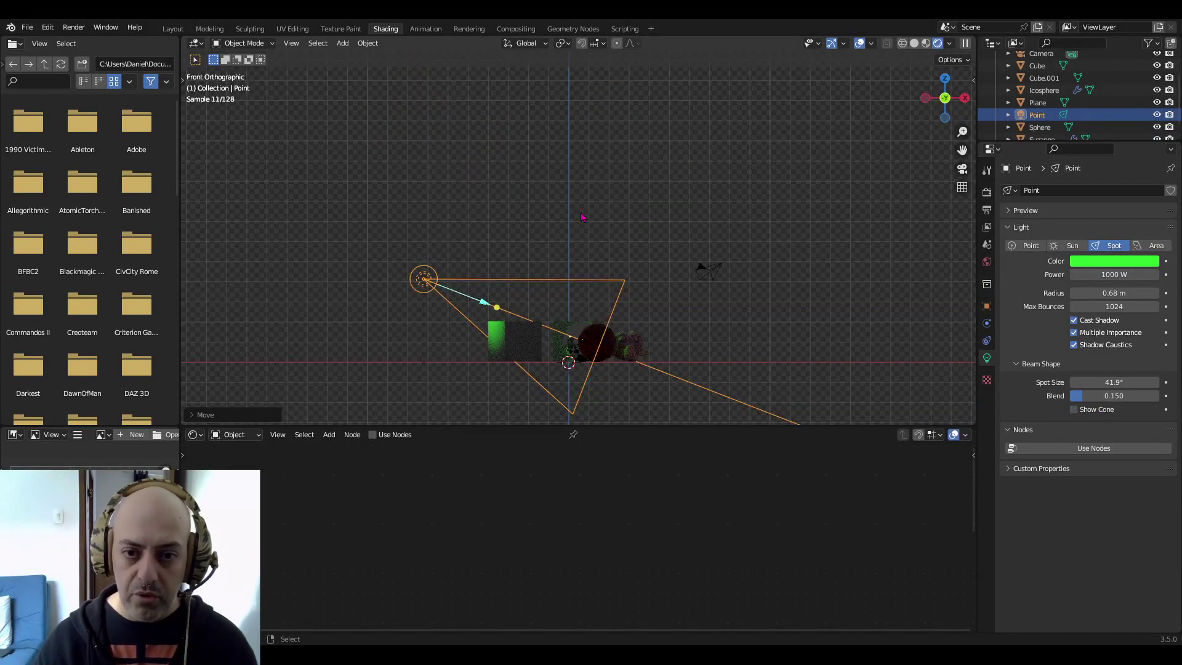
{"action": "key", "text": "KP_3"}
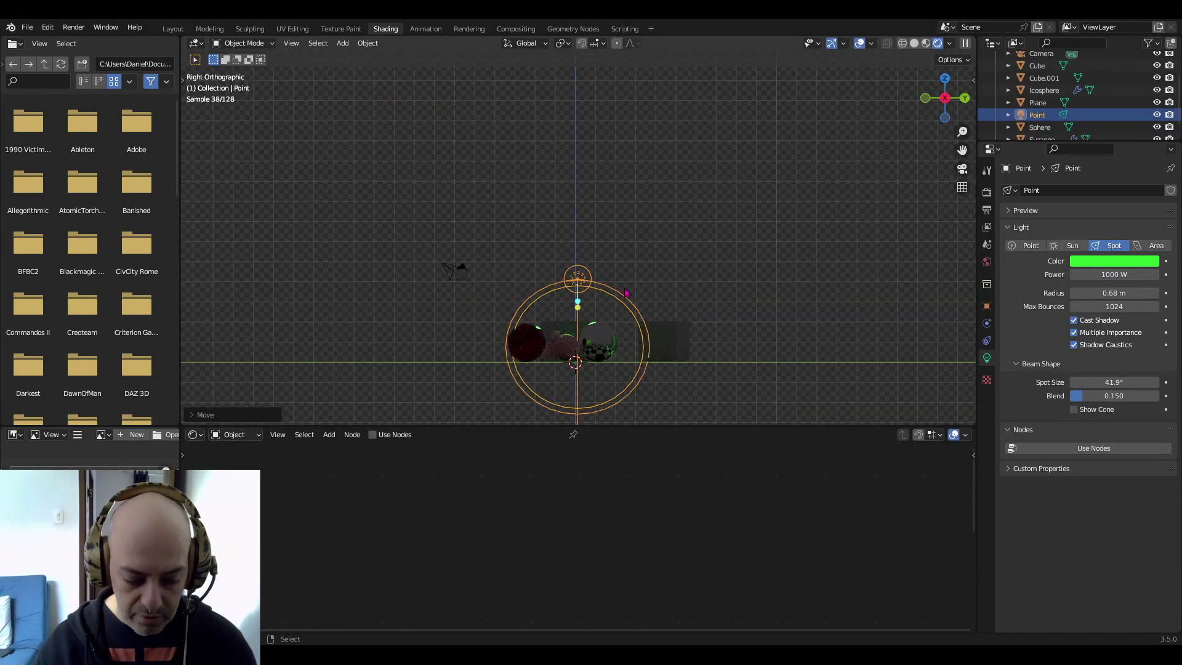
{"action": "key", "text": "shift+d"}
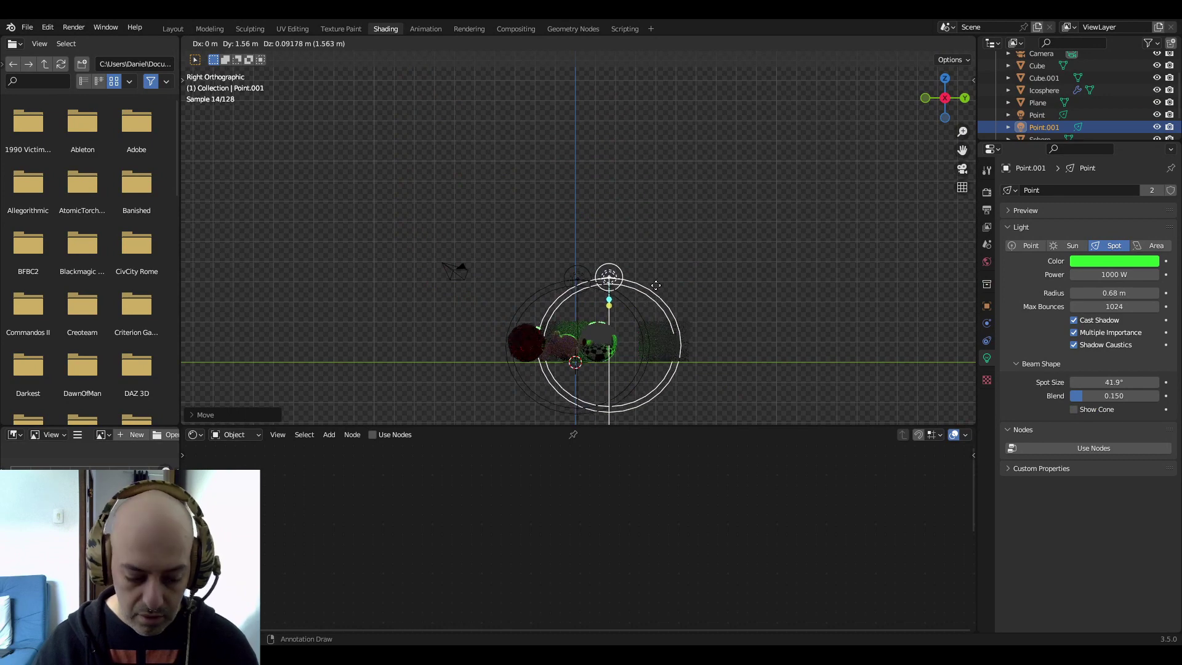
{"action": "left_click", "coordinate": [656, 285]}
{"action": "key", "text": "alt+d"}
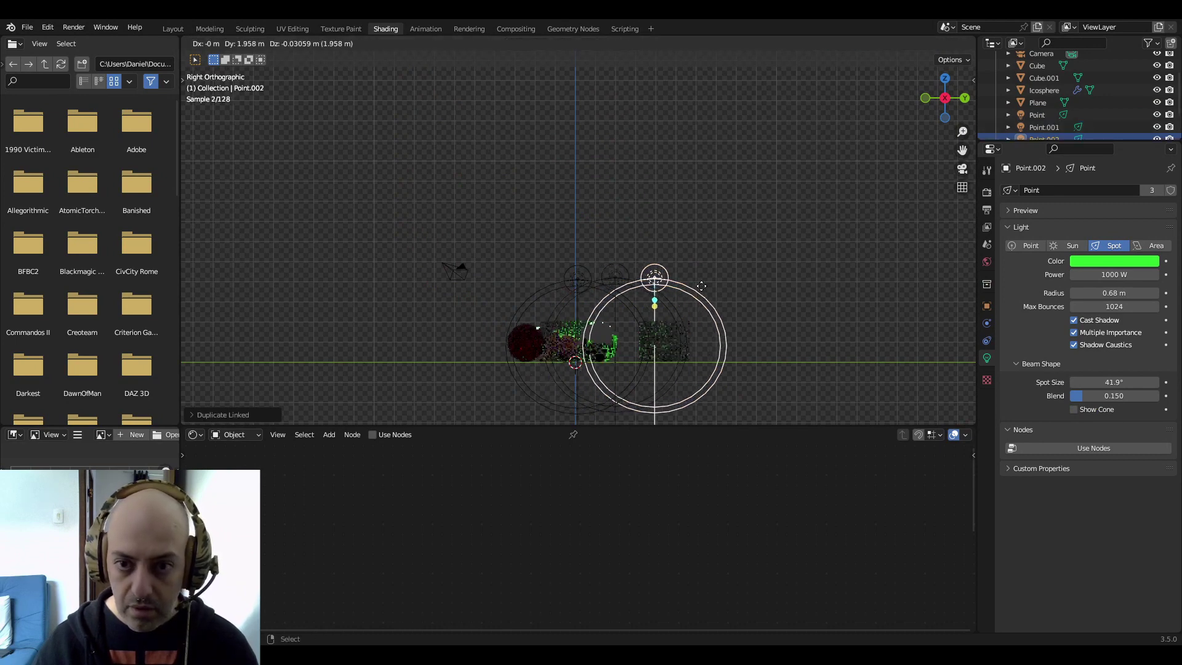
{"action": "left_click", "coordinate": [702, 286]}
{"action": "key", "text": "alt+d"}
{"action": "left_click", "coordinate": [600, 285]}
{"action": "key", "text": "alt+d"}
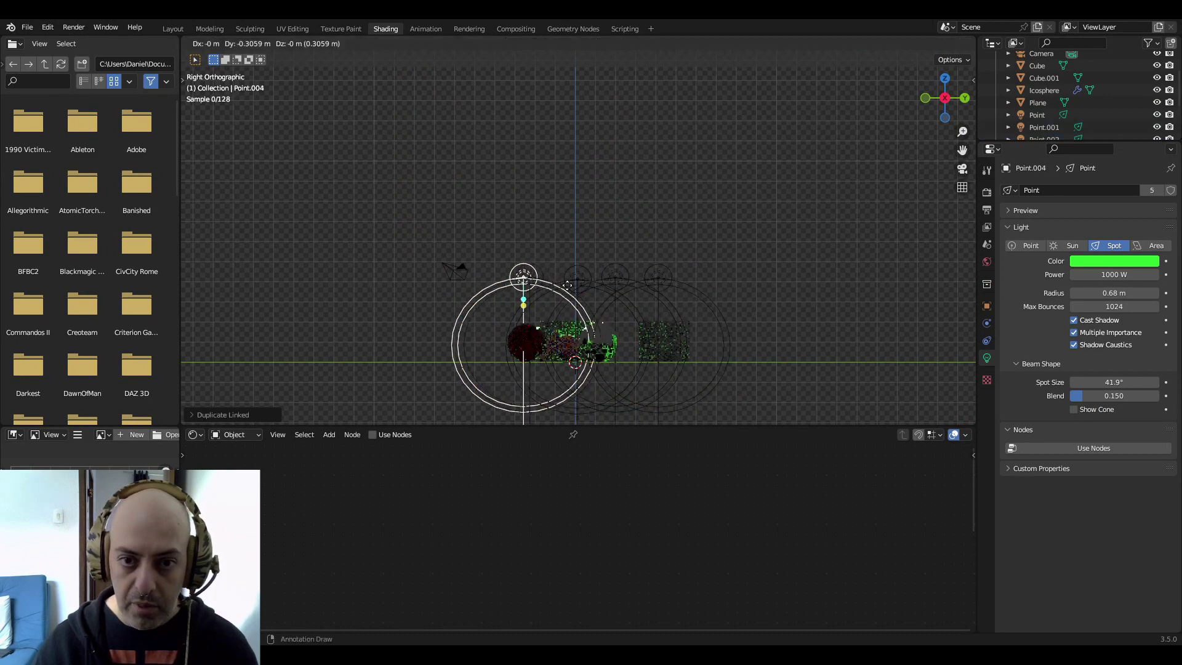
{"action": "left_click", "coordinate": [527, 285]}
{"action": "key", "text": "KP_0"}
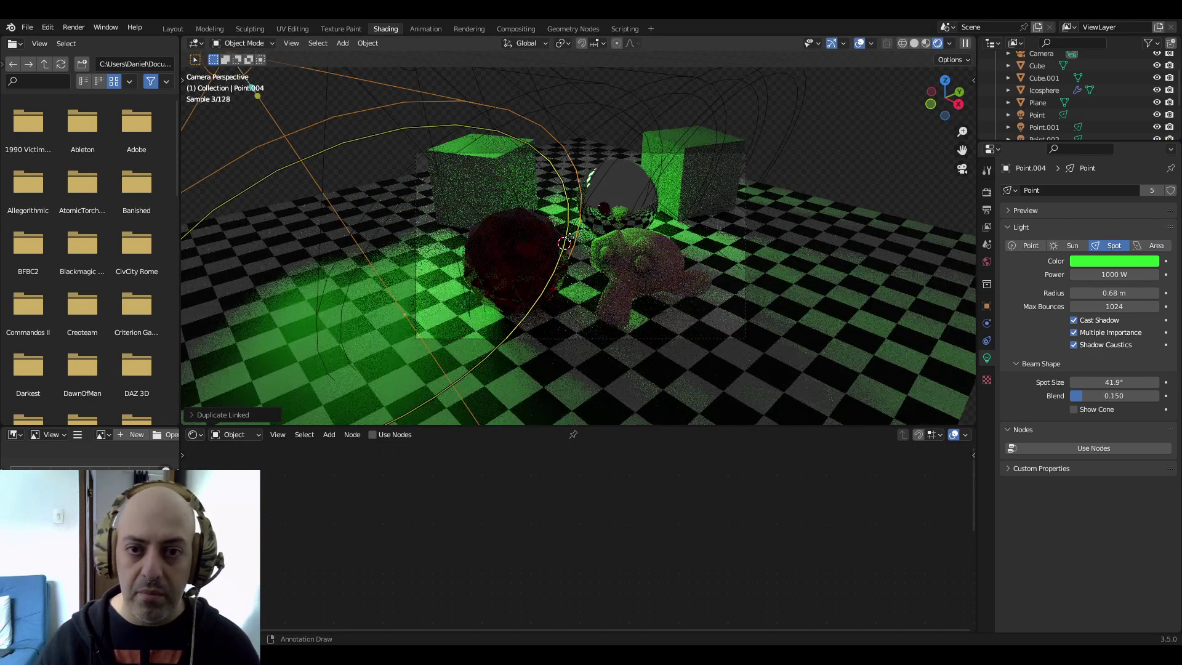
{"action": "left_click", "coordinate": [840, 152]}
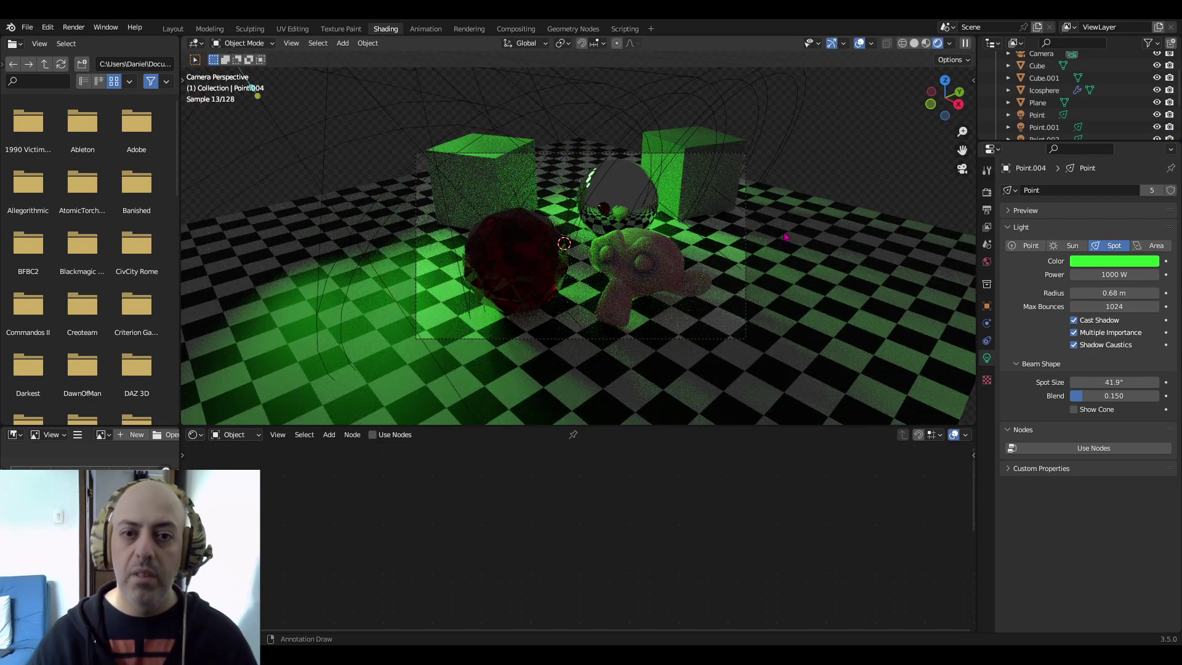
Select one of the linked spot lights and change its color to orange with hue 0.053 and saturation 0.953
{"action": "scroll", "coordinate": [461, 148], "scroll_direction": "down", "scroll_amount": 3}
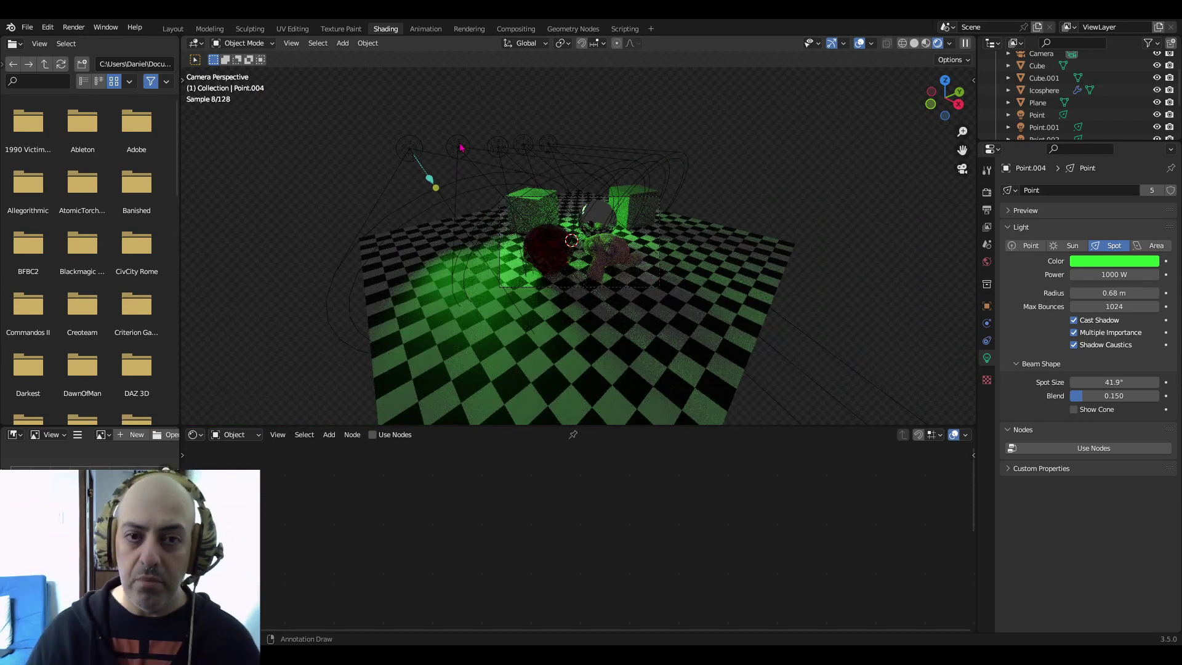
{"action": "left_click", "coordinate": [459, 147]}
{"action": "left_click", "coordinate": [1106, 263]}
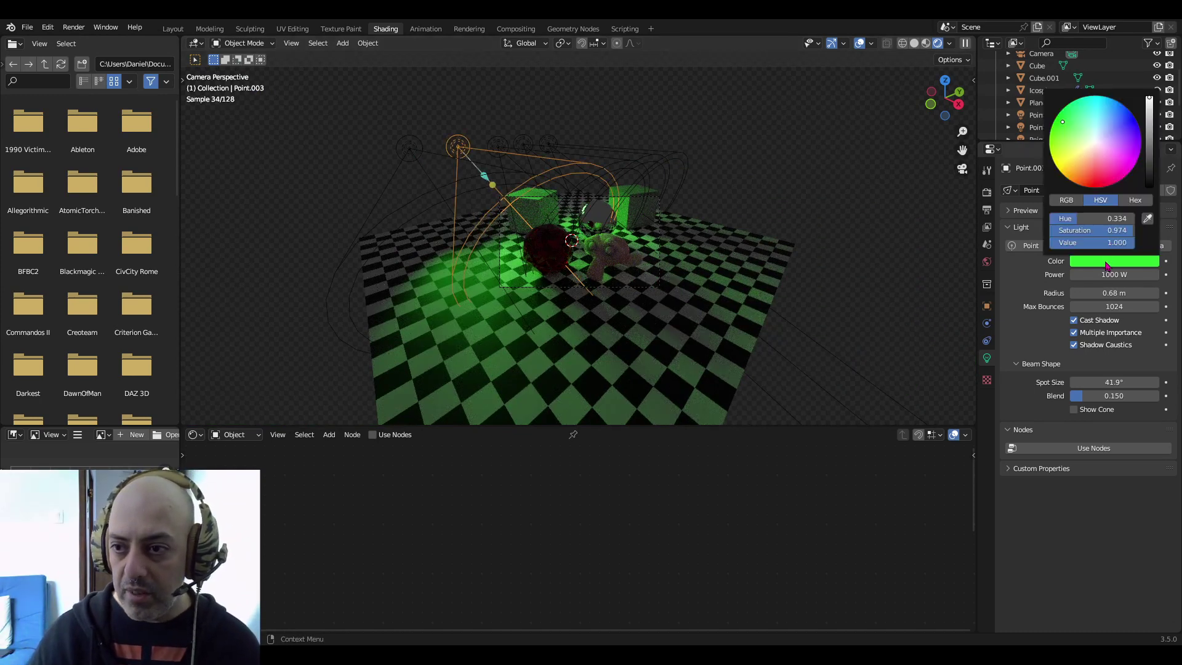
{"action": "key", "text": "ctrl+z"}
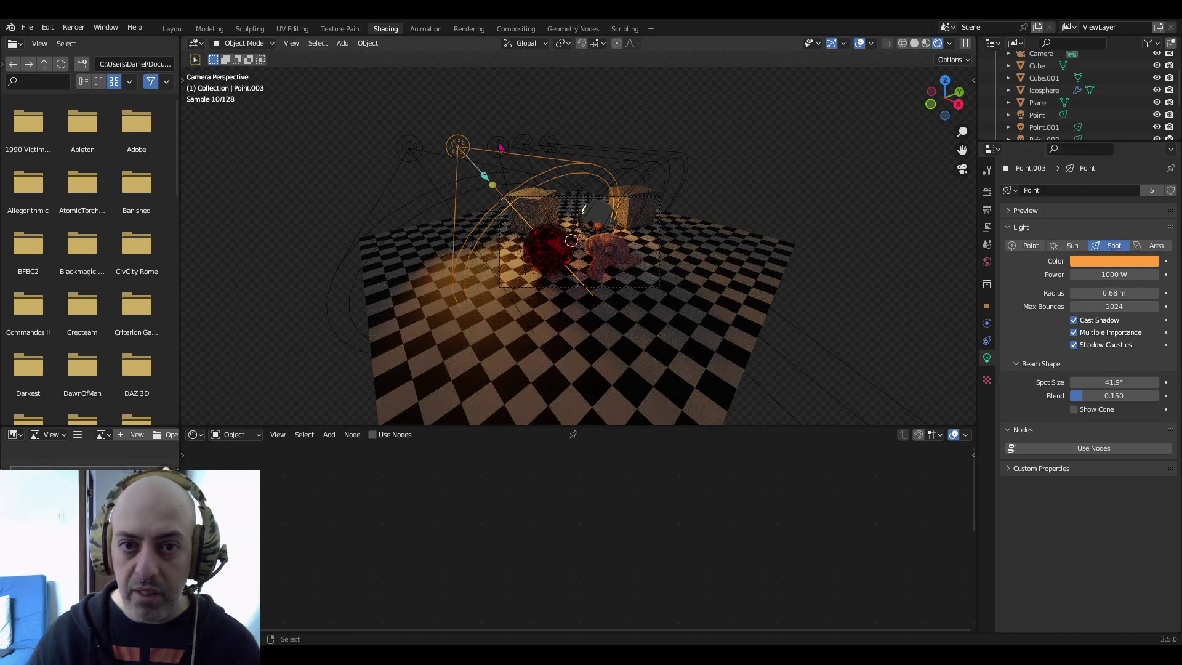
Select the original spot light and change the shared color to blue with hue 0.605 and saturation 0.970
{"action": "key", "text": "ctrl+z"}
{"action": "left_click", "coordinate": [1114, 263]}
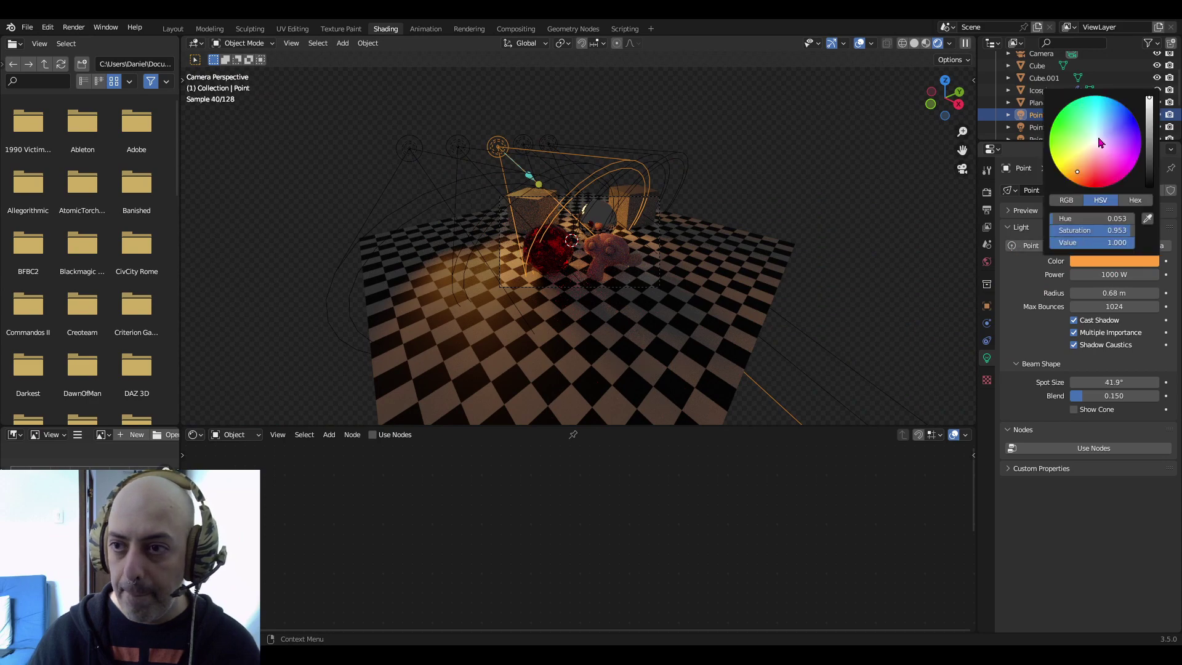
{"action": "left_click", "coordinate": [1115, 113]}
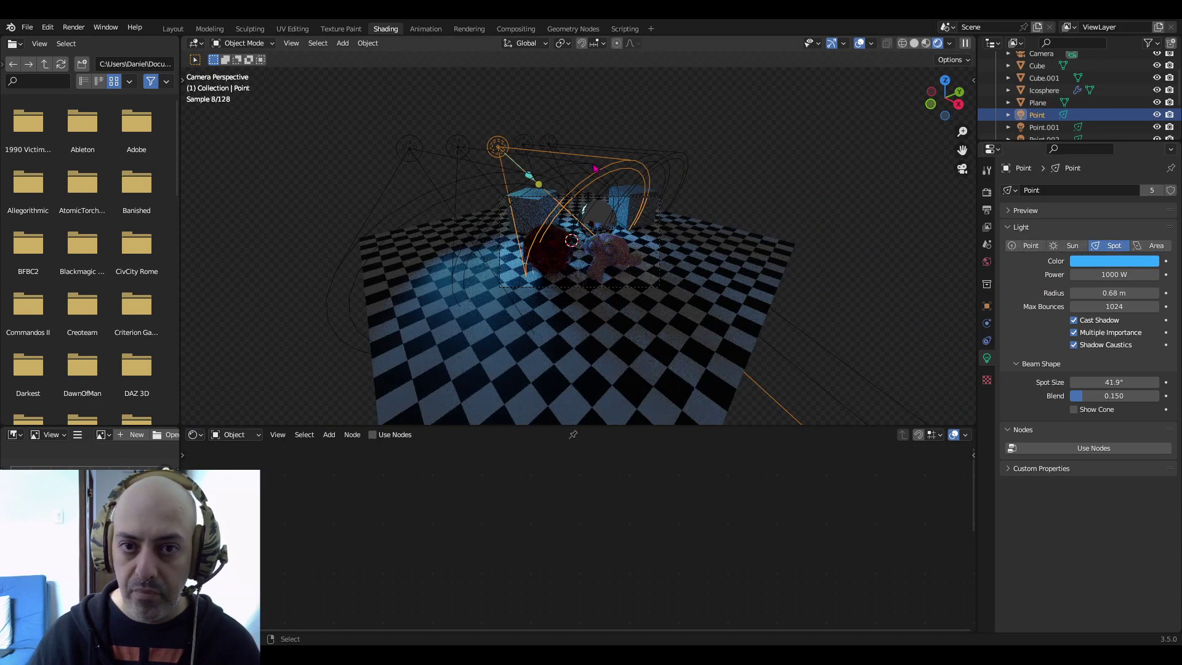
Delete the four linked spot light duplicates and select the remaining original light
{"action": "scroll", "coordinate": [513, 146], "scroll_direction": "up", "scroll_amount": 1}
{"action": "left_click_drag", "start_coordinate": [347, 100], "coordinate": [564, 140]}
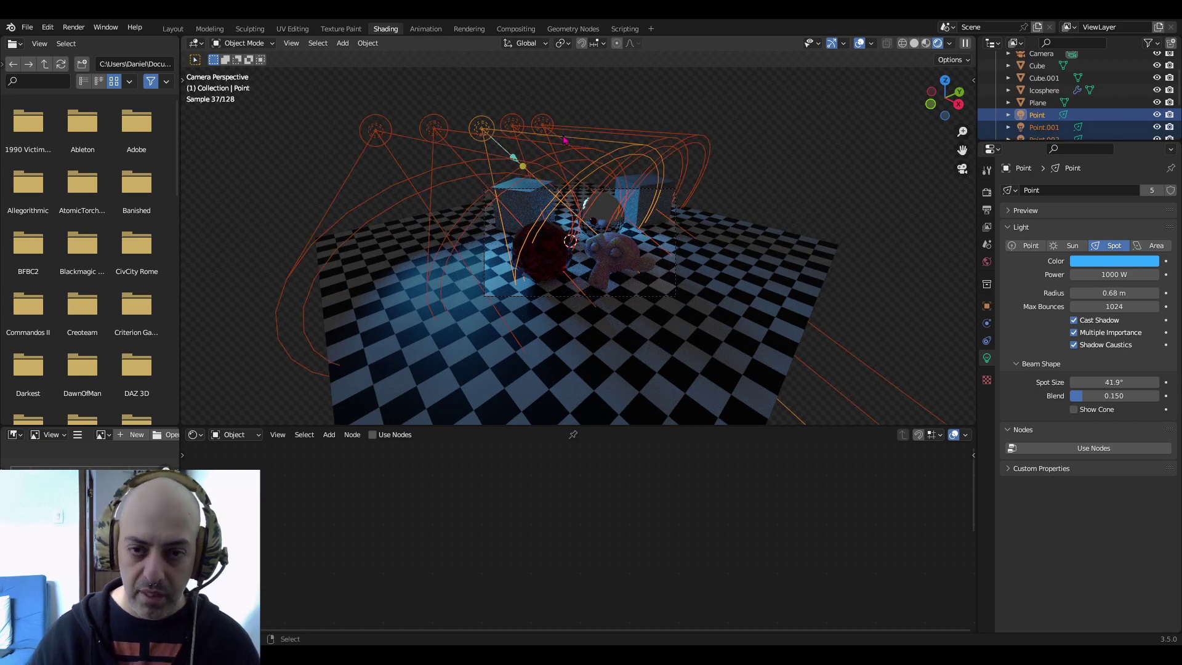
{"action": "left_click", "coordinate": [378, 128]}
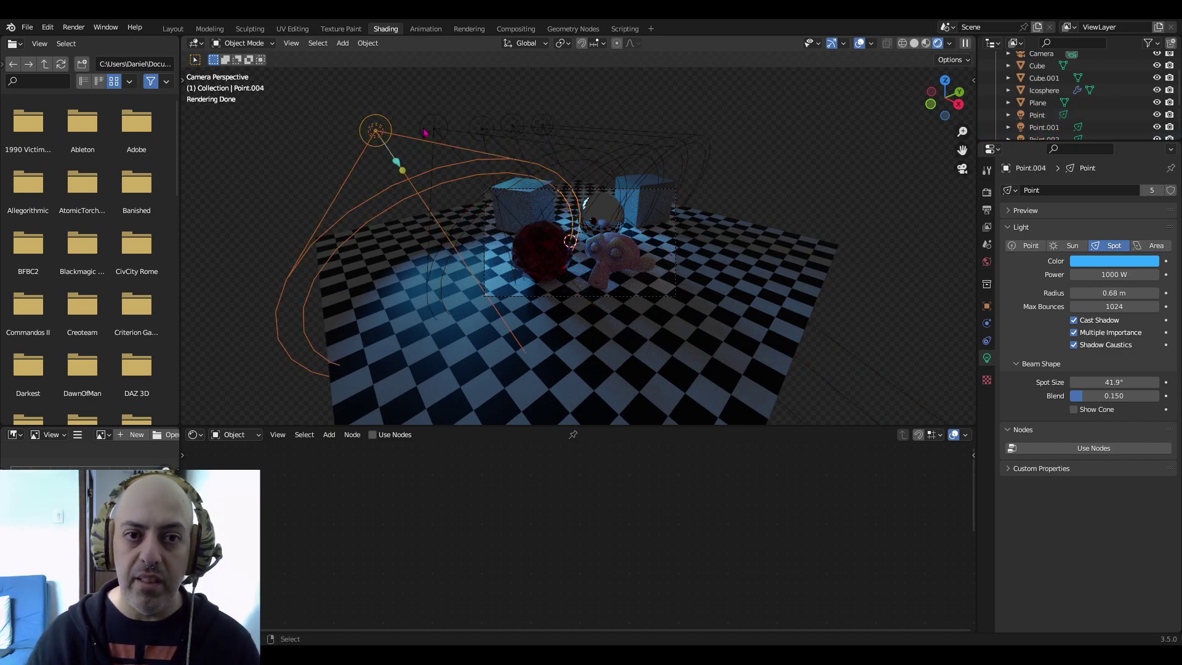
{"action": "key", "text": "Delete"}
{"action": "left_click", "coordinate": [435, 127]}
{"action": "key", "text": "Delete"}
{"action": "left_click", "coordinate": [512, 123]}
{"action": "key", "text": "Delete"}
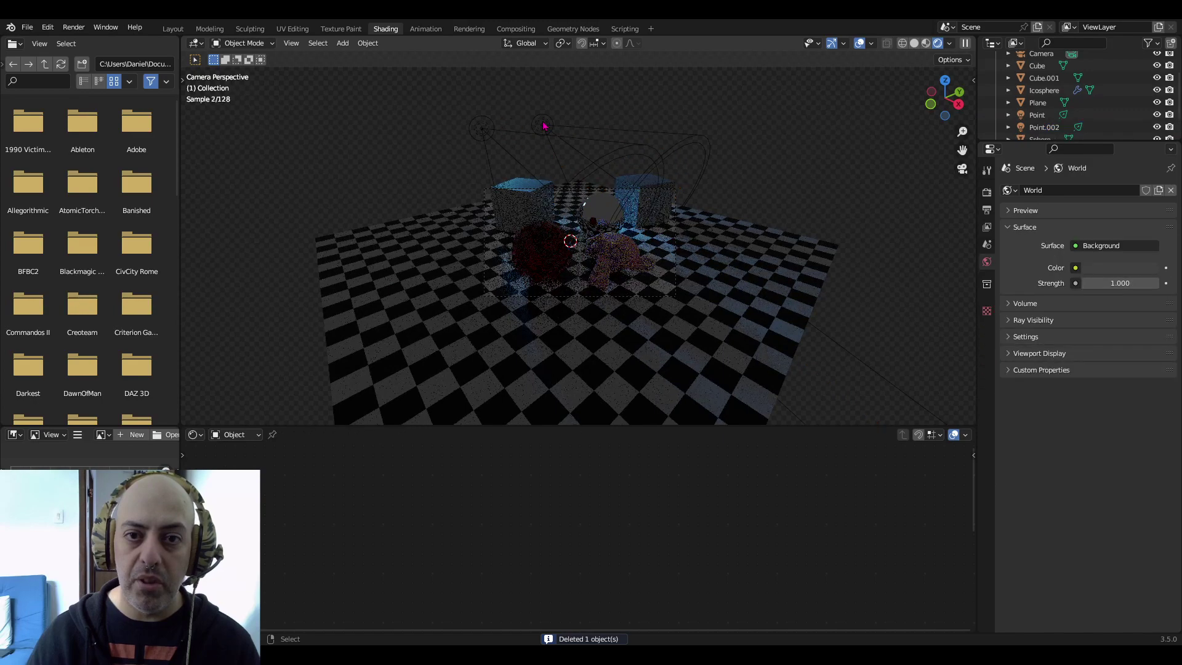
{"action": "left_click", "coordinate": [573, 204]}
Convert the spot light to an Area light and set its square size to 7.31 m
{"action": "scroll", "coordinate": [573, 203], "scroll_direction": "up", "scroll_amount": 4}
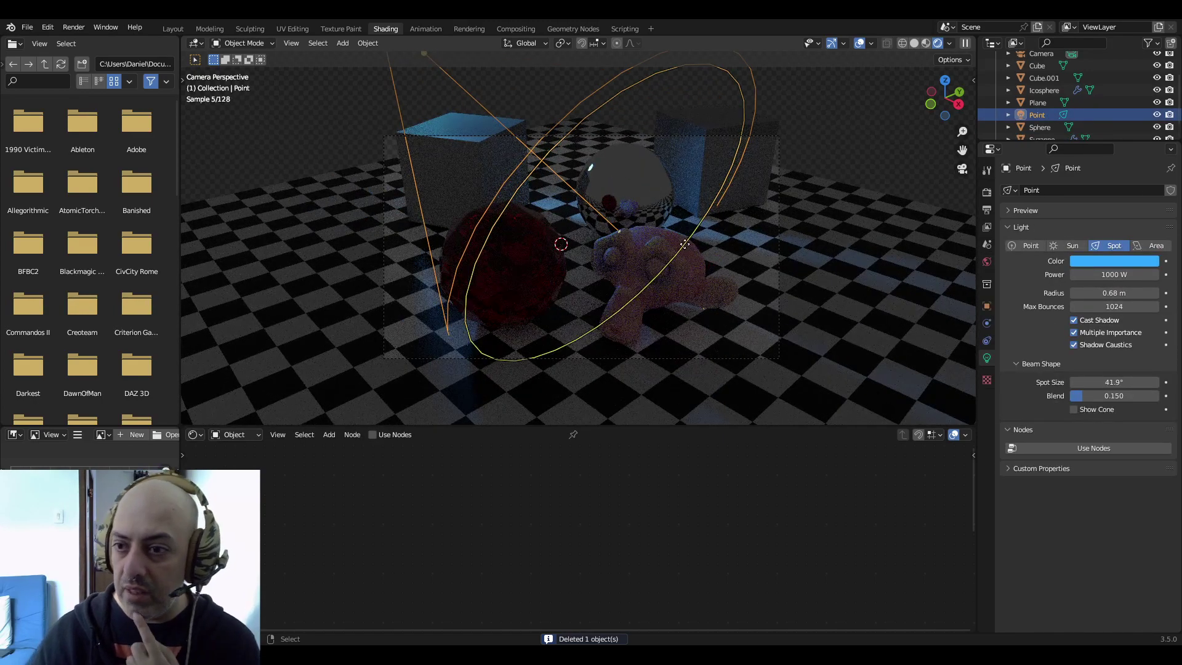
{"action": "left_click", "coordinate": [1151, 245]}
{"action": "scroll", "coordinate": [692, 244], "scroll_direction": "down", "scroll_amount": 4}
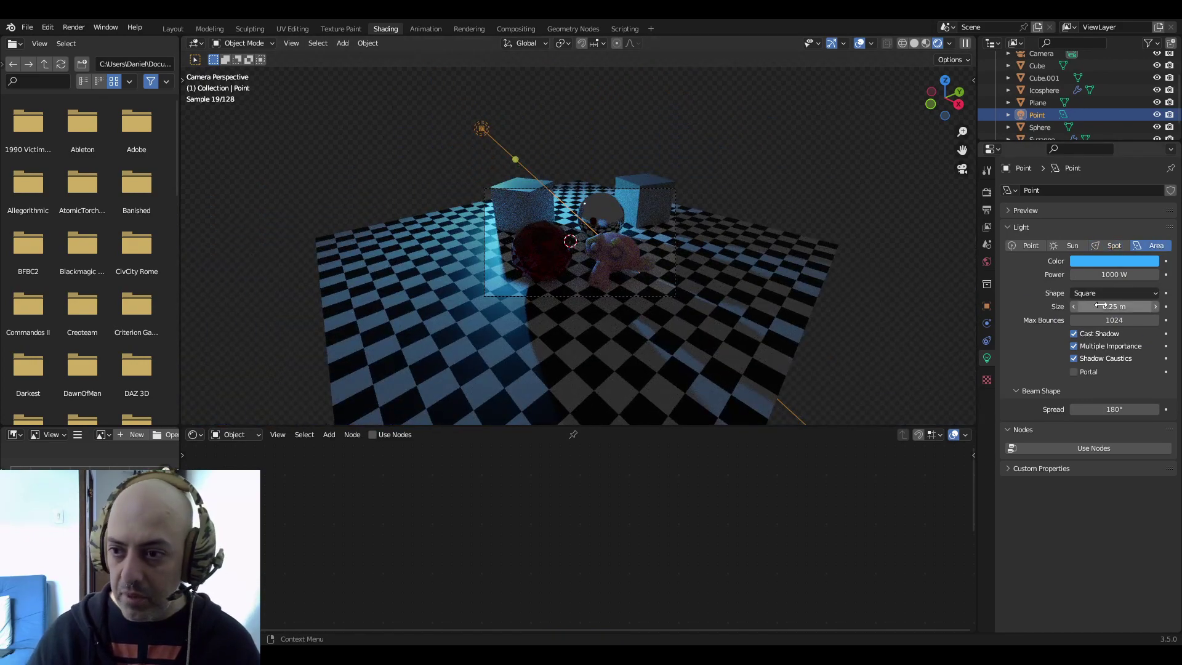
{"action": "left_click_drag", "start_coordinate": [1109, 306], "coordinate": [1180, 306]}
In the front view, raise the area light, rotate it about 68 degrees to face straight down and center it above the objects
{"action": "key", "text": "KP_1"}
{"action": "key", "text": "g"}
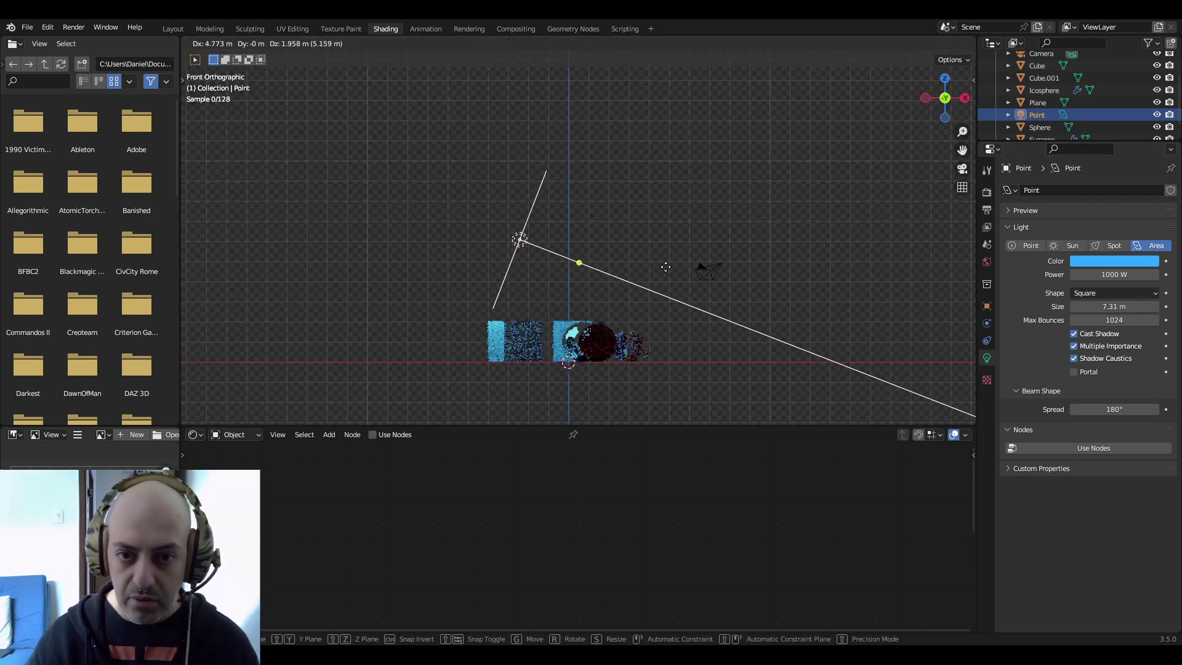
{"action": "left_click", "coordinate": [650, 223]}
{"action": "key", "text": "r"}
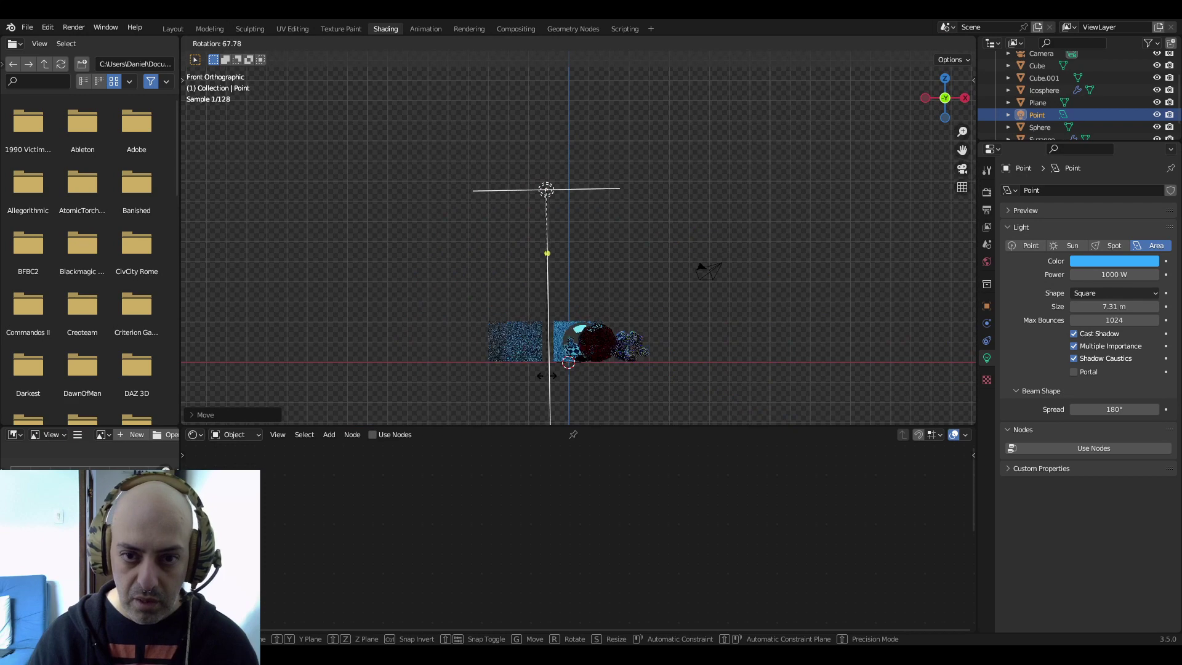
{"action": "left_click", "coordinate": [541, 344]}
{"action": "key", "text": "g"}
{"action": "left_click", "coordinate": [722, 340]}
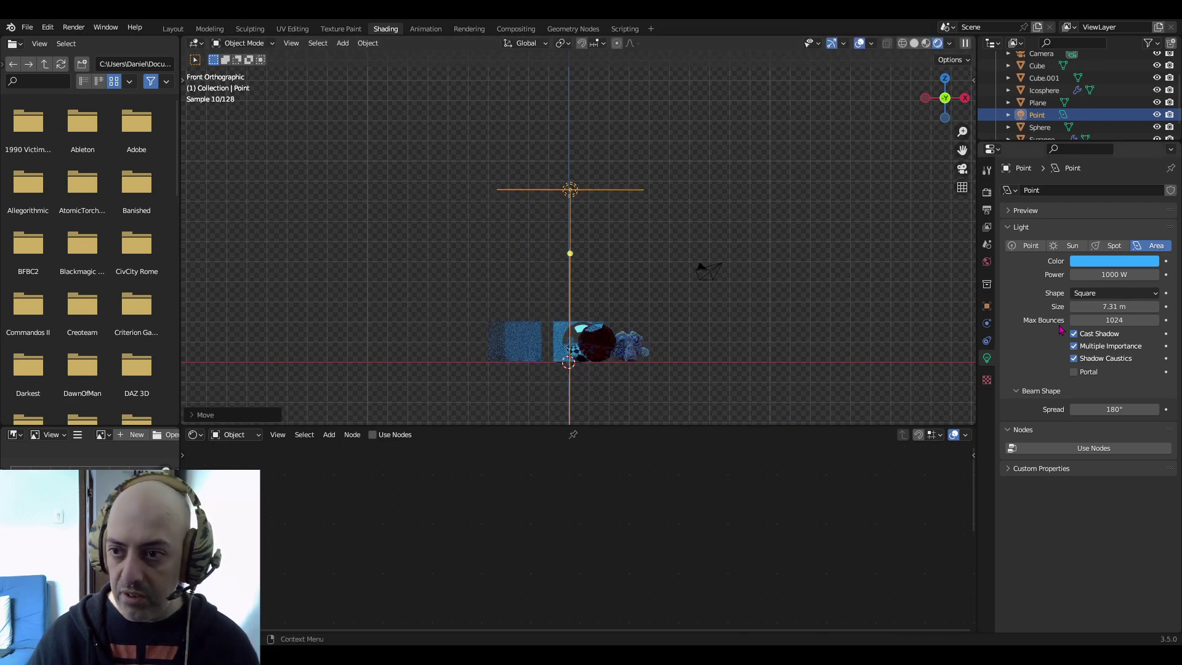
{"action": "key", "text": "KP_0"}
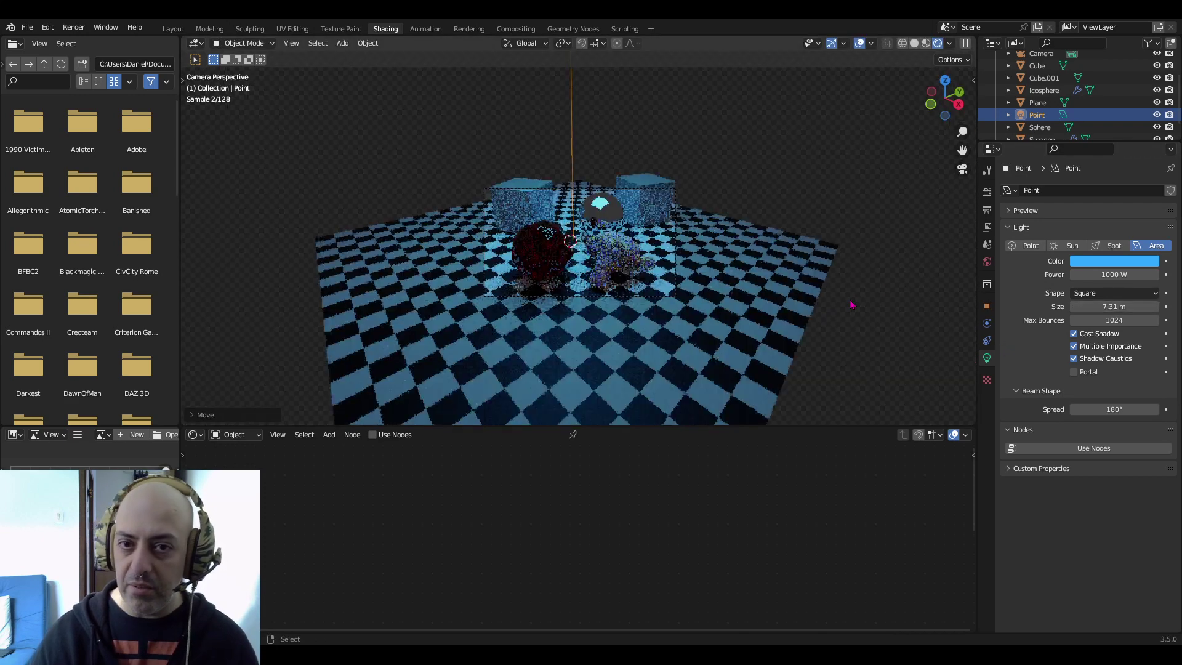
Reduce the area light's size to 0.29 m and lower it between the icosphere and the monkey head
{"action": "left_click_drag", "start_coordinate": [1102, 307], "coordinate": [1093, 307]}
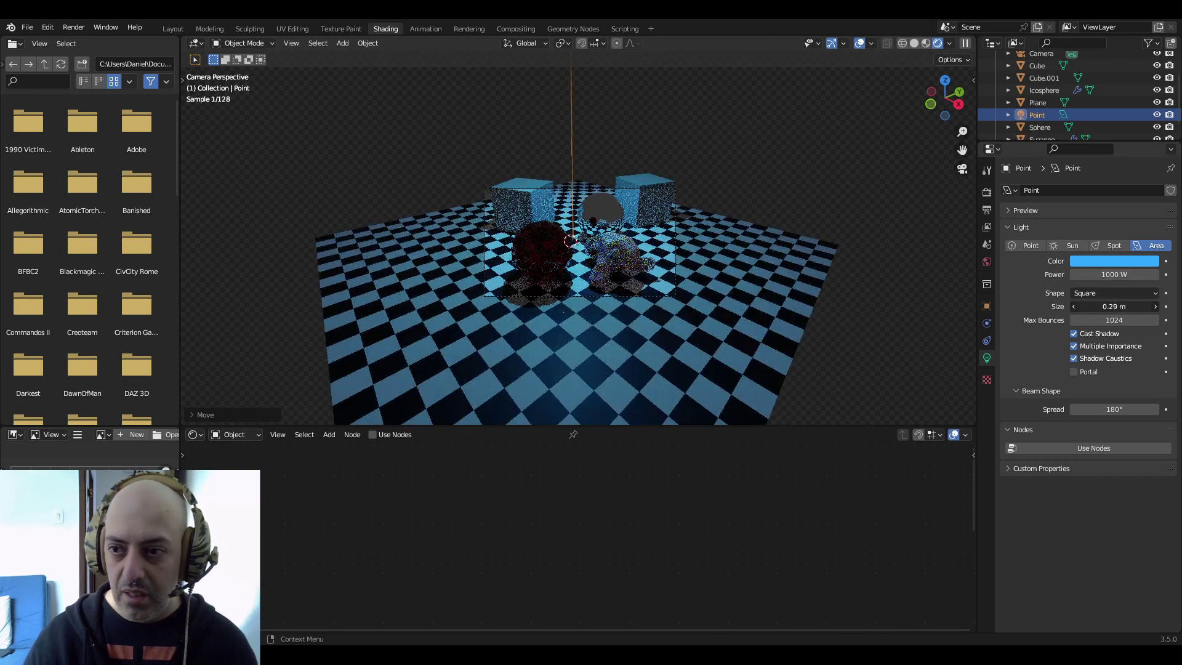
{"action": "key", "text": "g"}
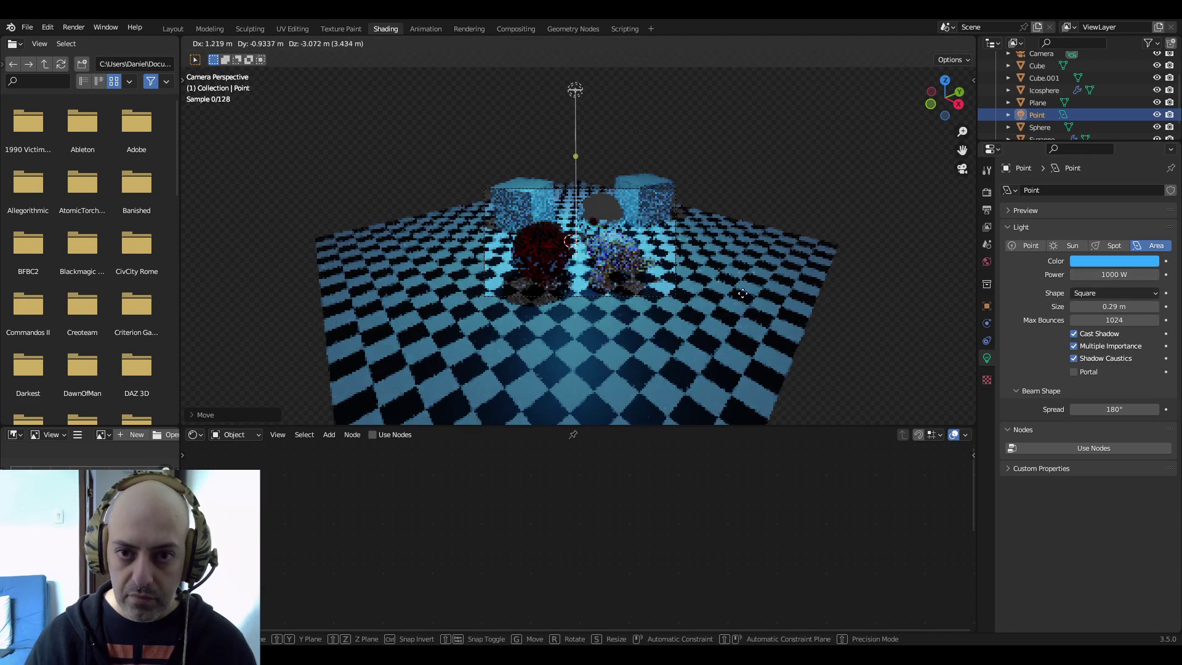
{"action": "left_click", "coordinate": [746, 55]}
Raise the area light along the Z axis, well above the objects
{"action": "scroll", "coordinate": [655, 132], "scroll_direction": "up", "scroll_amount": 4}
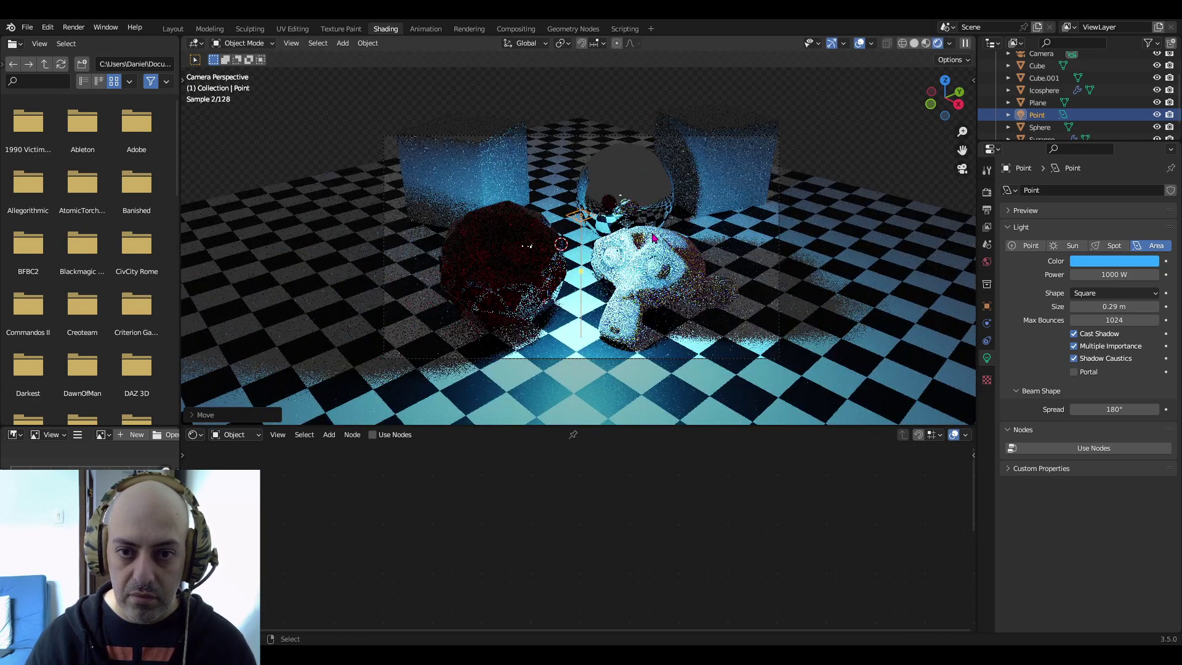
{"action": "key", "text": "g"}
{"action": "key", "text": "z"}
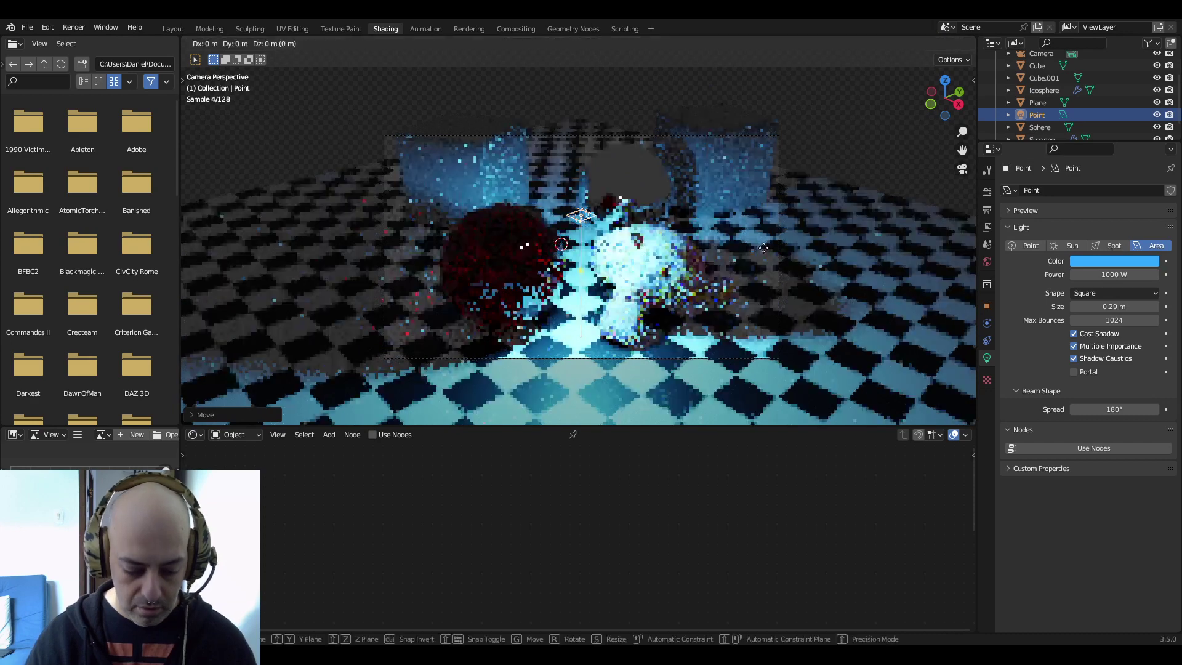
{"action": "left_click", "coordinate": [769, 74]}
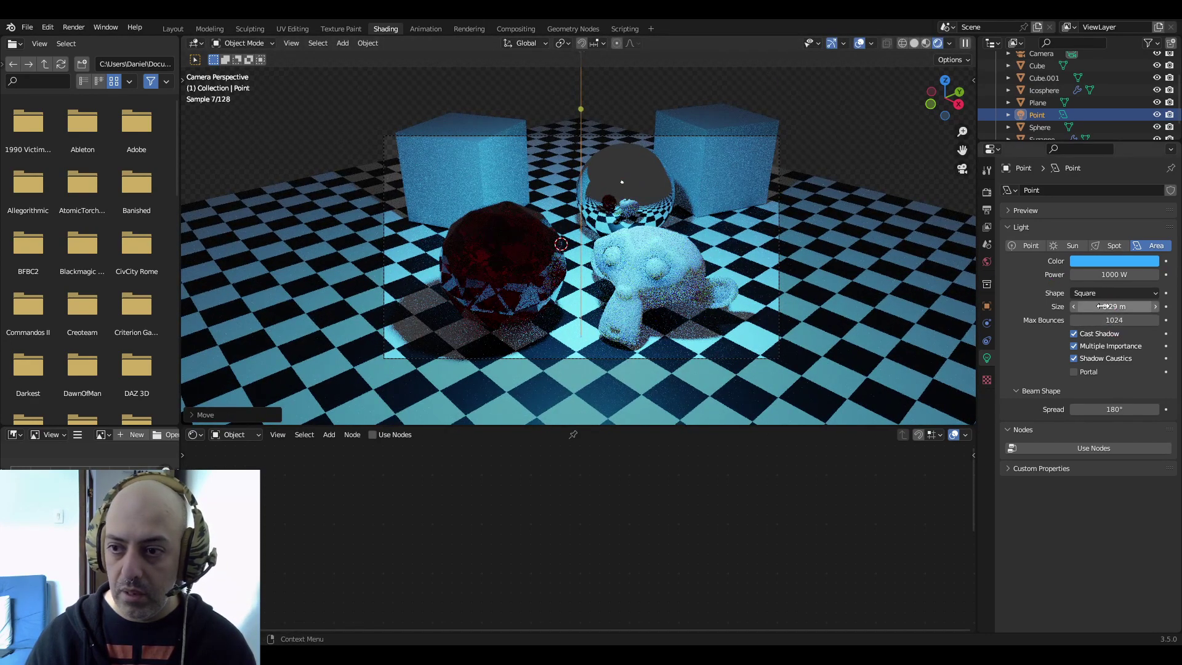
Enlarge the area light's square size to 3.65 m and change its color to hot pink
{"action": "left_click_drag", "start_coordinate": [1115, 306], "coordinate": [1177, 306]}
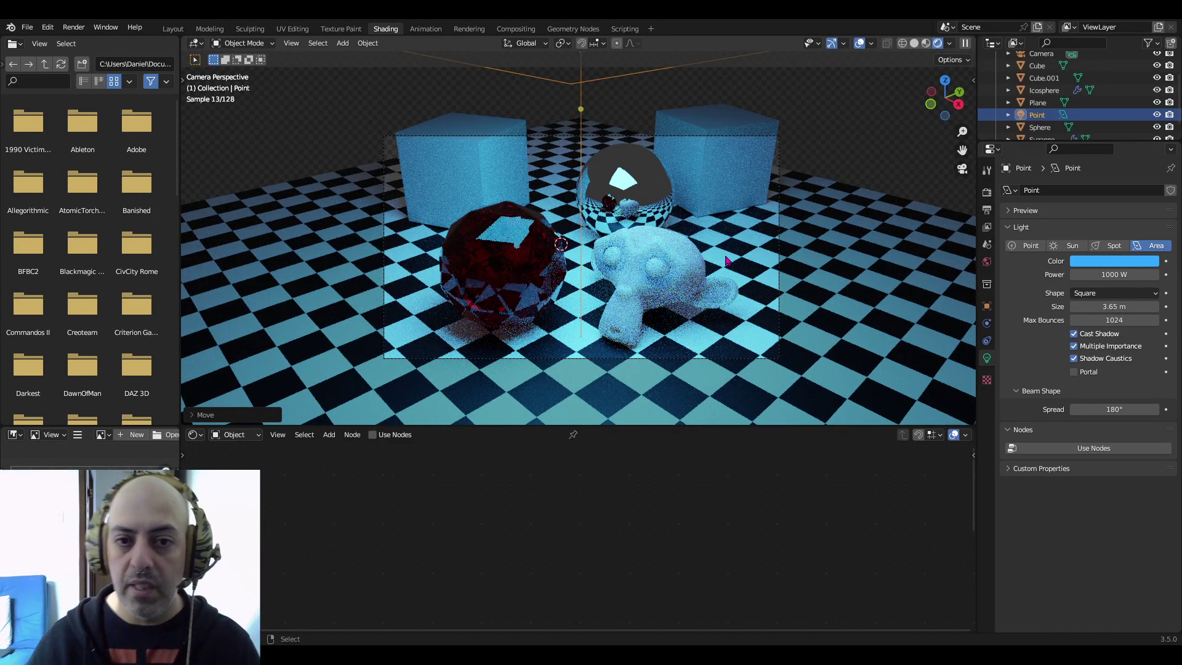
{"action": "left_click", "coordinate": [1119, 264]}
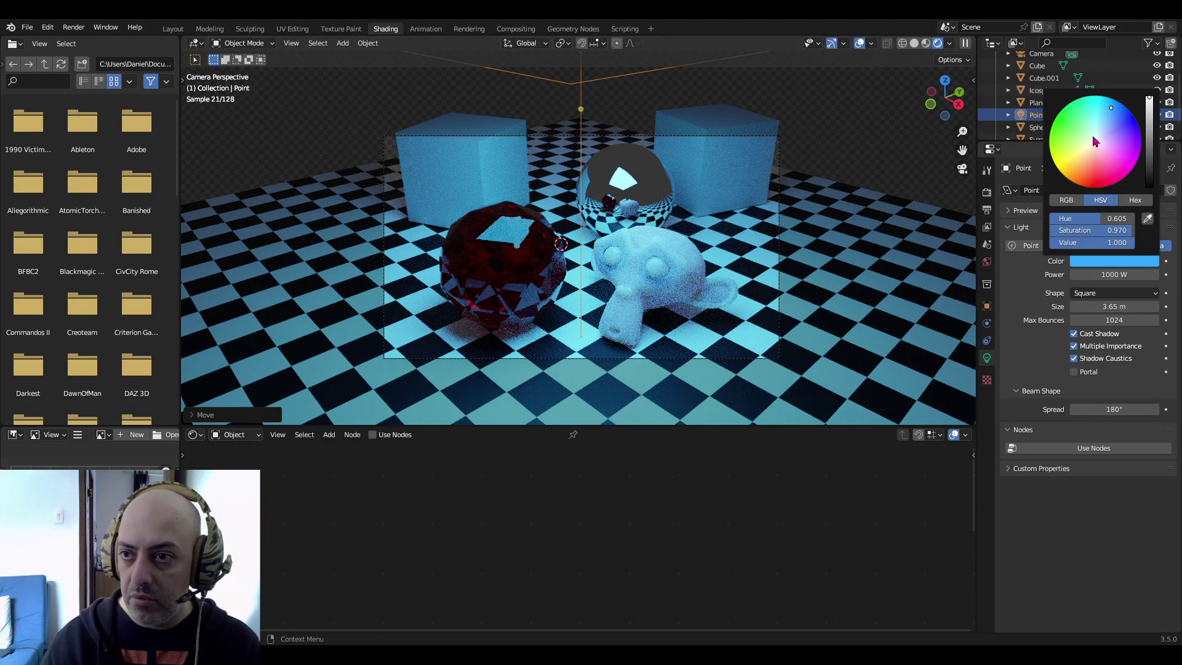
{"action": "left_click", "coordinate": [1097, 182]}
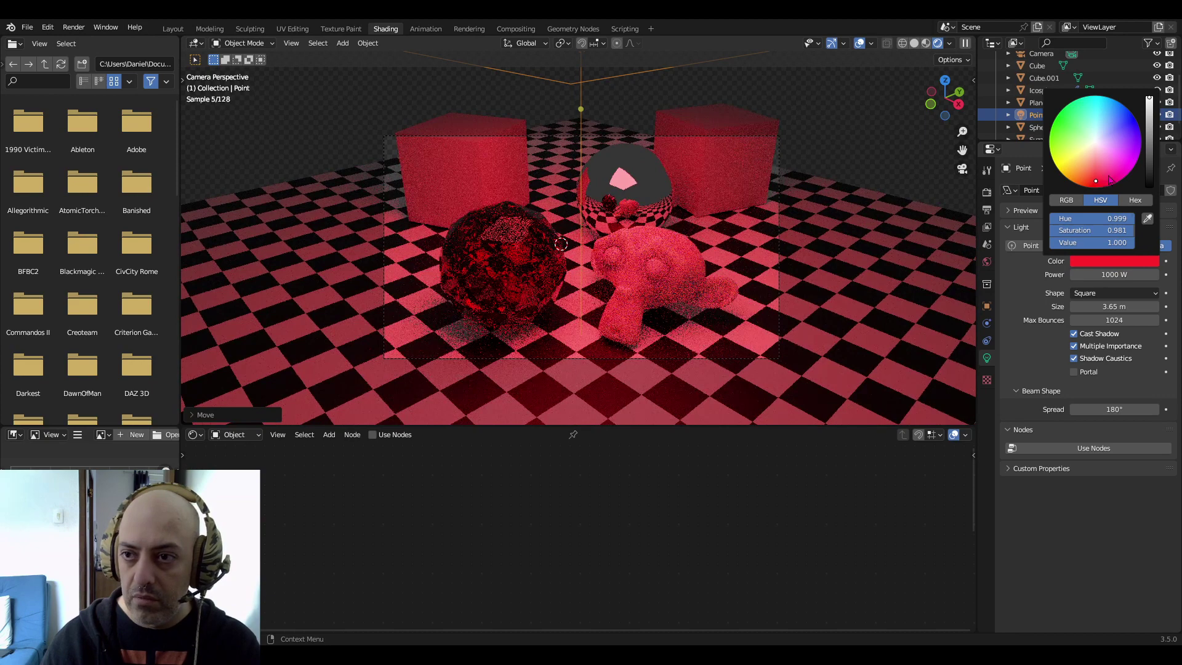
{"action": "left_click", "coordinate": [1110, 178]}
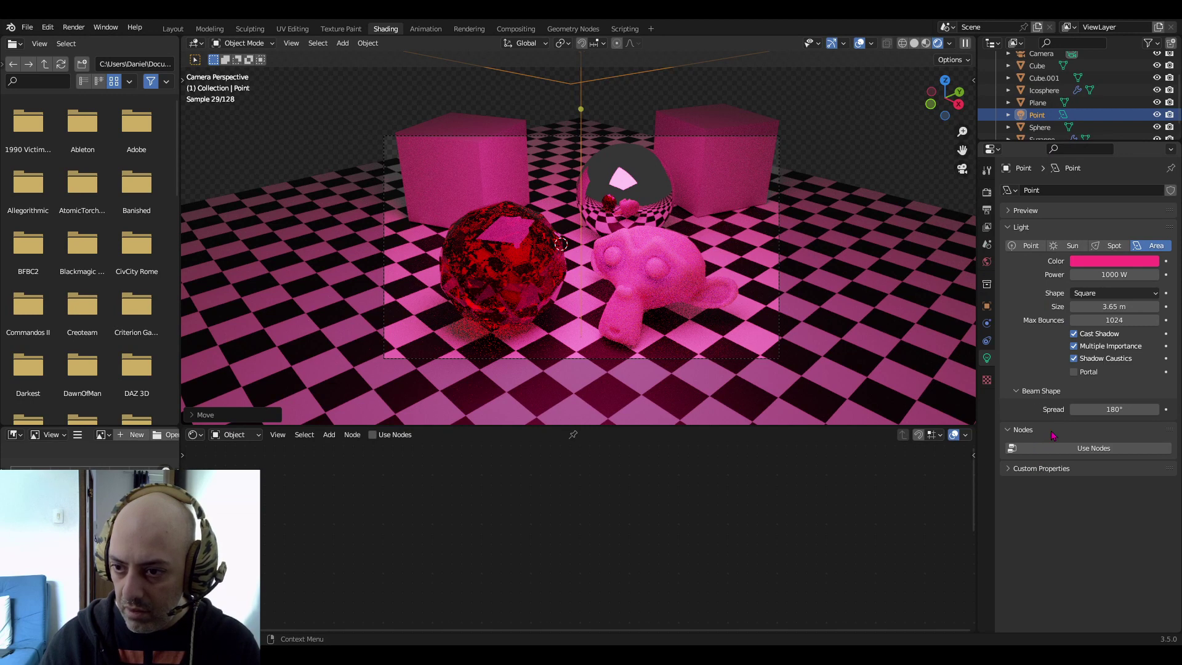
Convert the area light to a Sun light, briefly comparing it with the Spot type
{"action": "left_click", "coordinate": [1067, 247]}
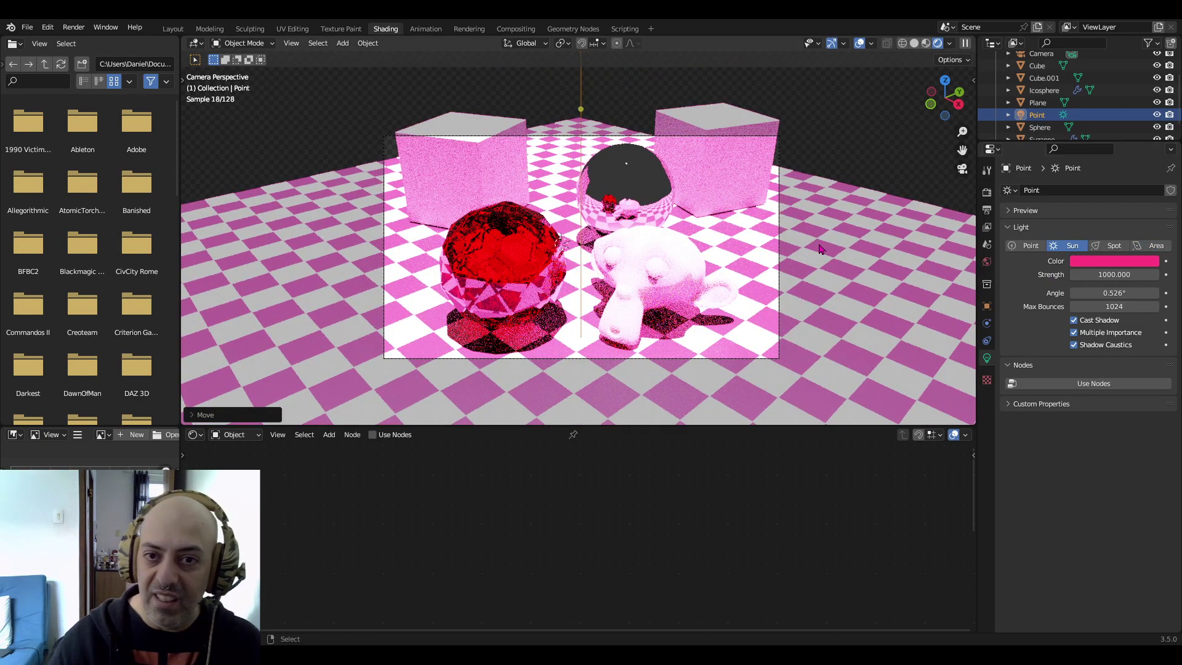
{"action": "scroll", "coordinate": [818, 248], "scroll_direction": "down", "scroll_amount": 4}
{"action": "scroll", "coordinate": [692, 210], "scroll_direction": "up", "scroll_amount": 2}
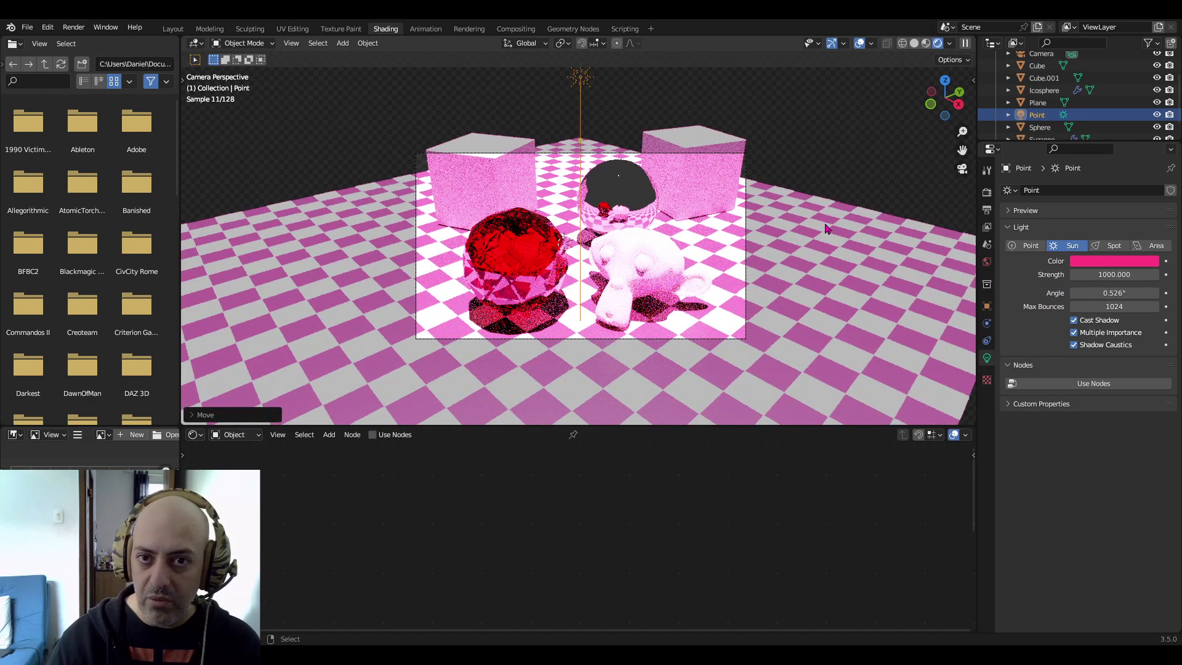
{"action": "left_click", "coordinate": [1115, 247]}
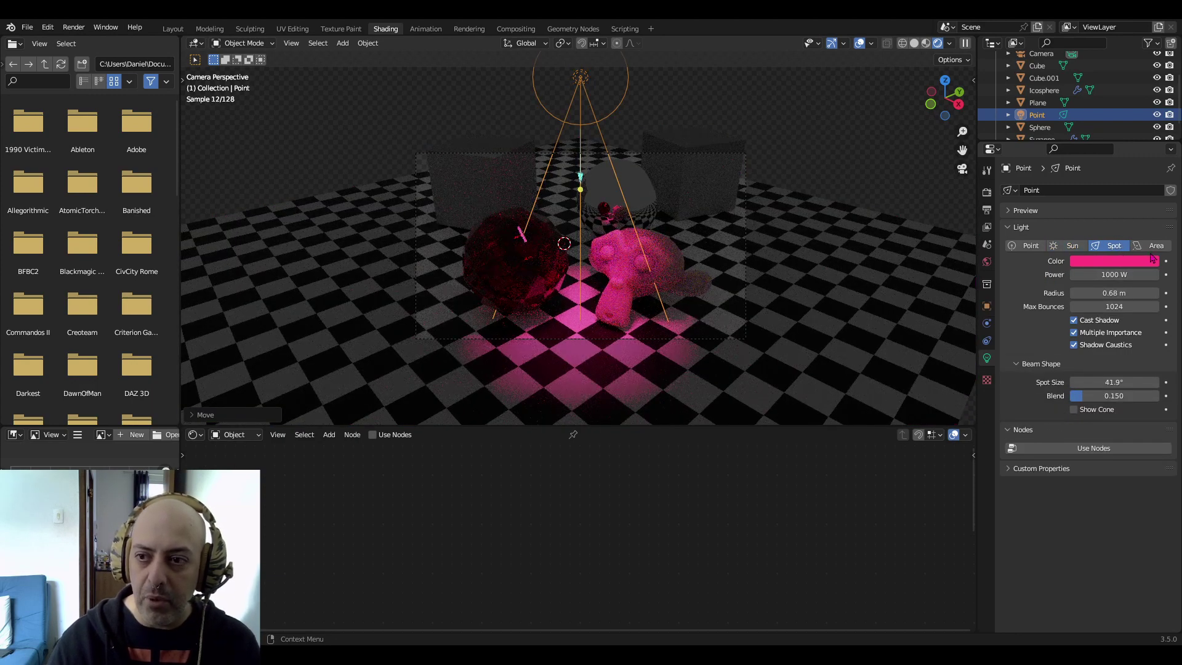
{"action": "left_click", "coordinate": [1118, 273]}
{"action": "left_click", "coordinate": [1072, 245]}
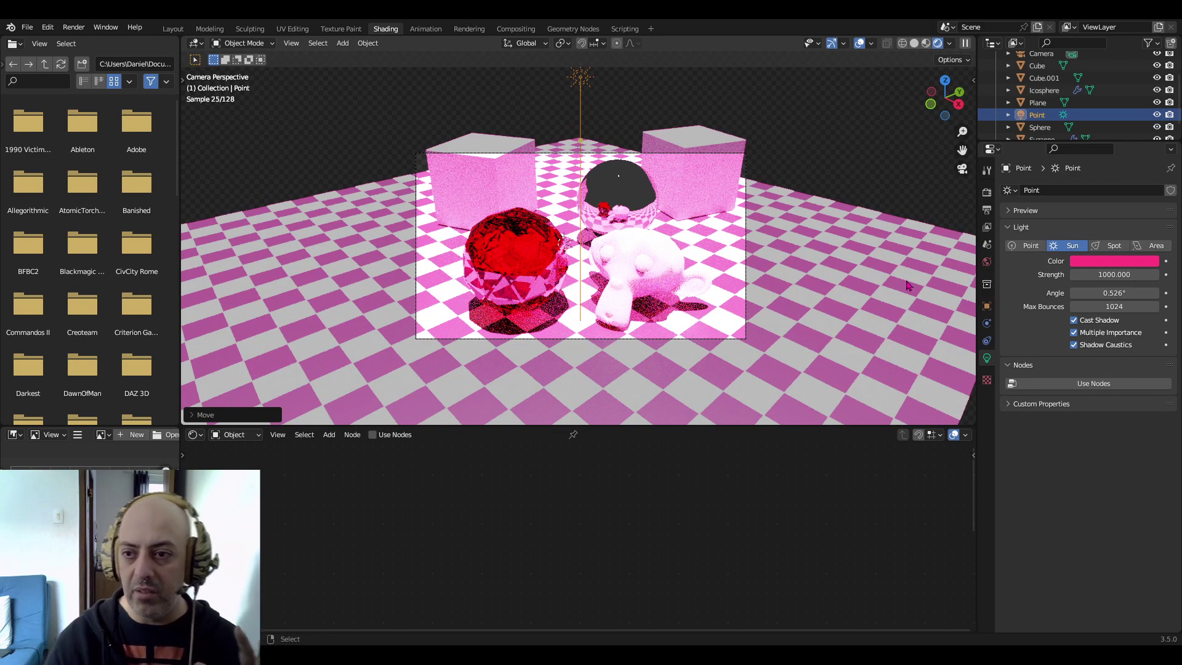
Set the sun light's strength to 100
{"action": "left_click", "coordinate": [1108, 275]}
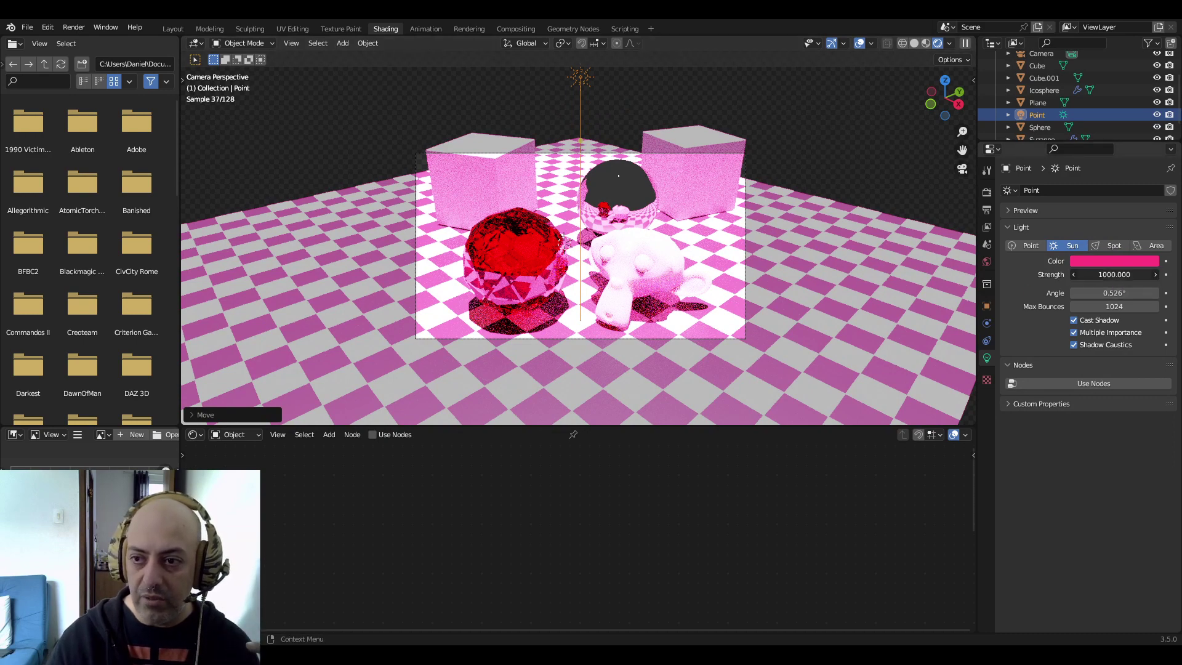
{"action": "type", "text": "1000"}
{"action": "key", "text": "Return"}
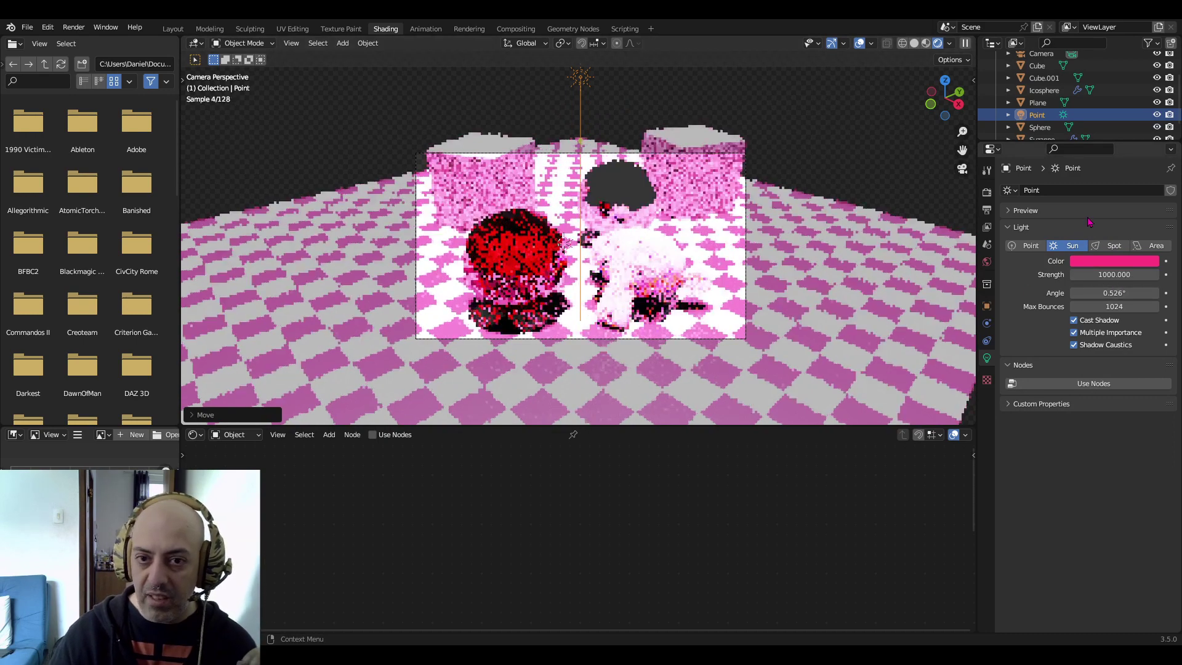
{"action": "left_click", "coordinate": [1113, 276]}
{"action": "type", "text": "100"}
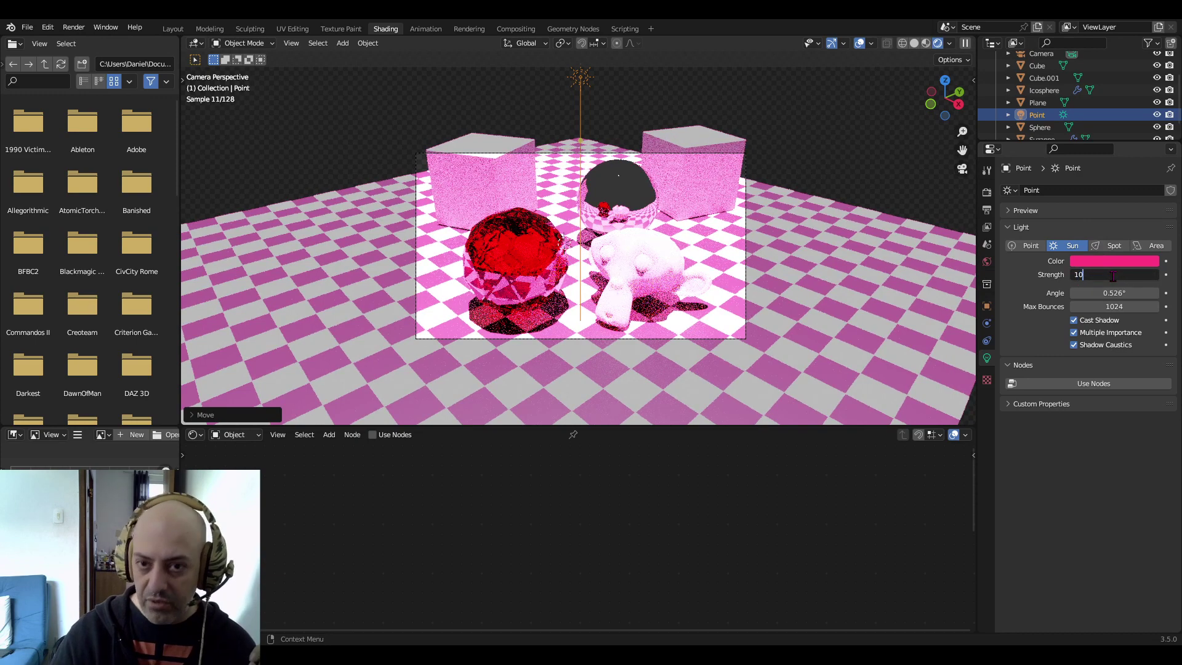
{"action": "key", "text": "Return"}
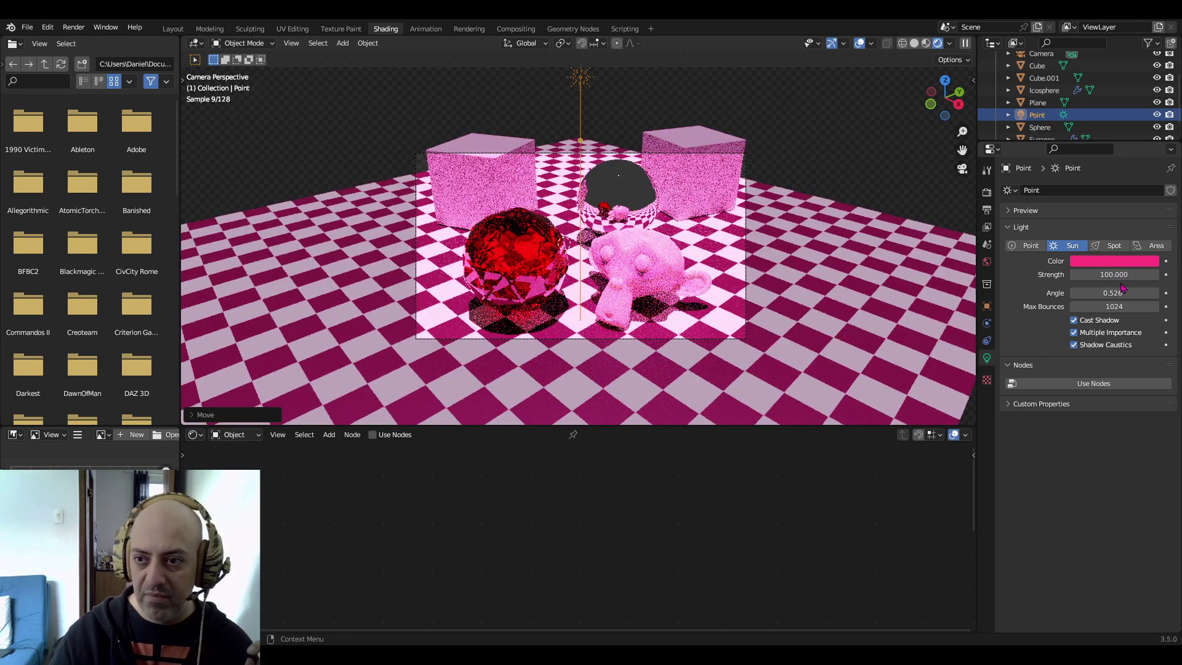
Try sun strengths of 1 and 10, and return the strength to 100
{"action": "left_click", "coordinate": [1110, 275]}
{"action": "type", "text": "1"}
{"action": "key", "text": "Return"}
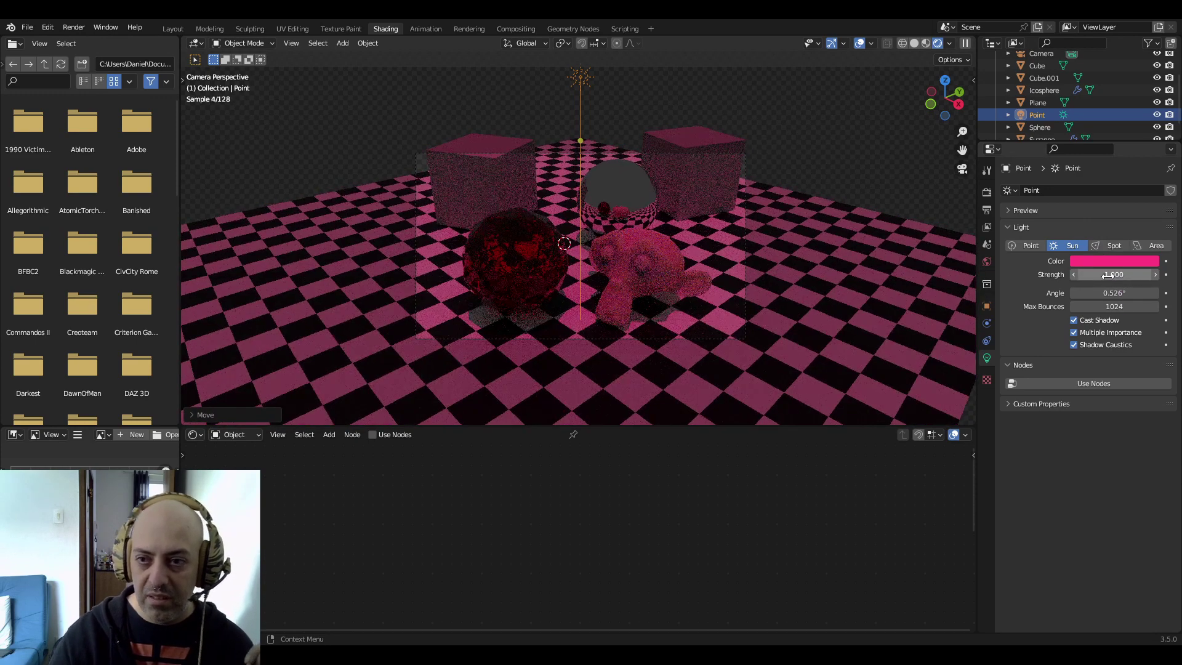
{"action": "left_click_drag", "start_coordinate": [1117, 277], "coordinate": [1157, 277]}
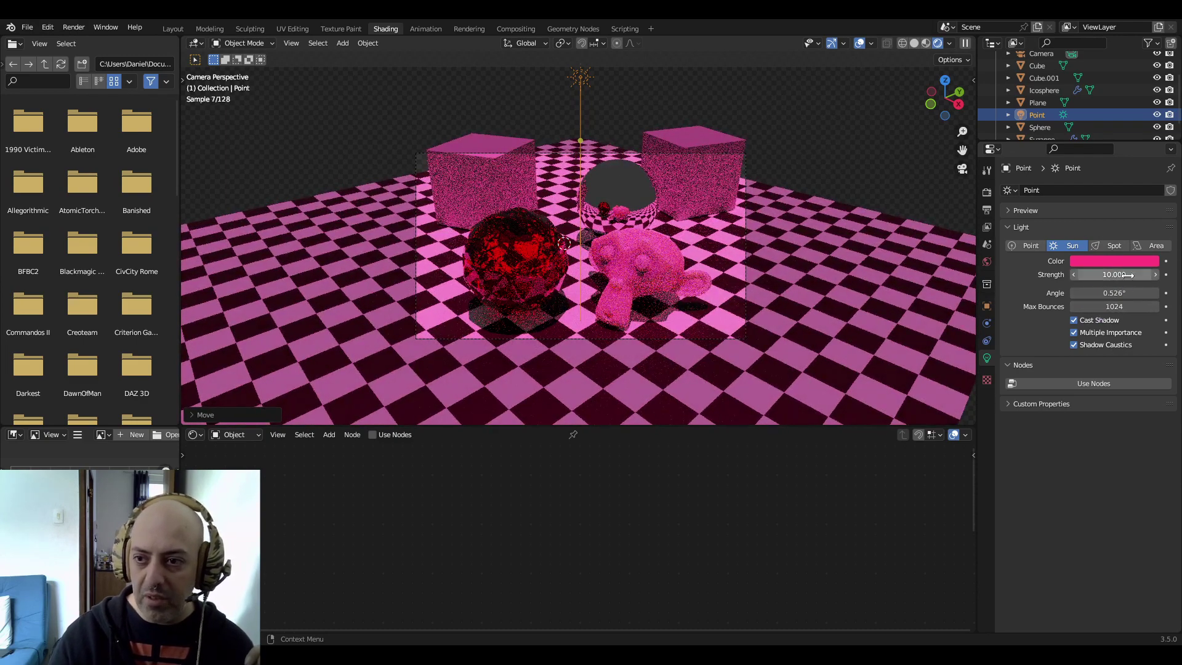
{"action": "left_click", "coordinate": [1129, 275]}
{"action": "type", "text": "100"}
{"action": "key", "text": "Return"}
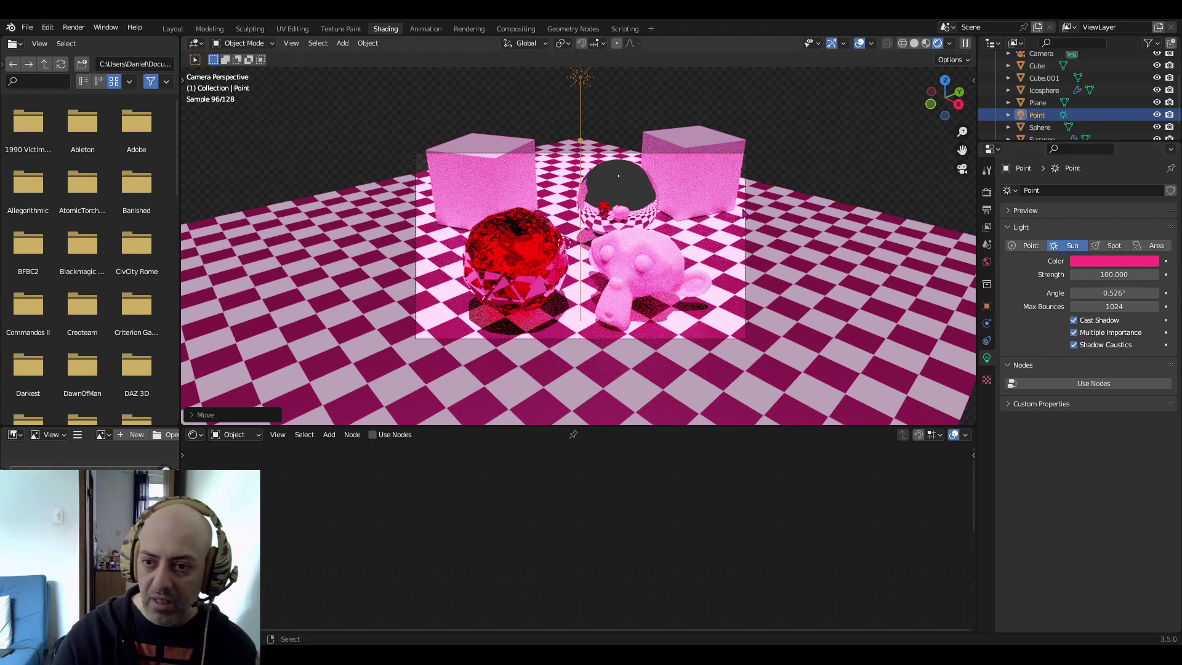
Delete the sun light and open the World surface settings
{"action": "left_click", "coordinate": [582, 80]}
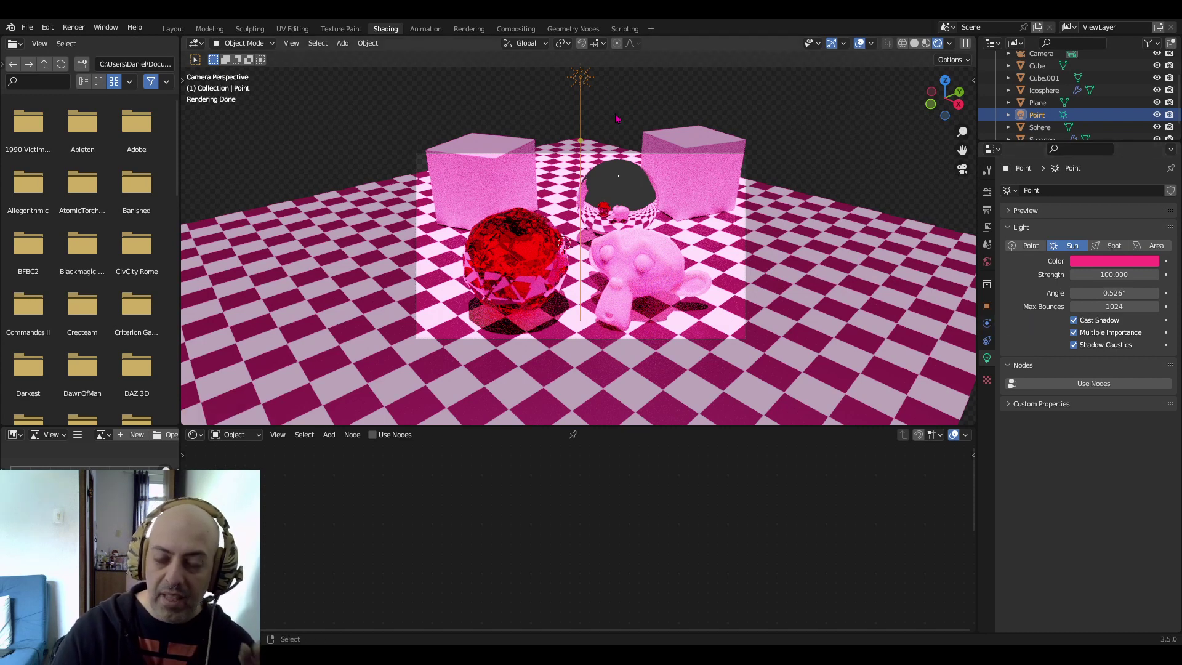
{"action": "key", "text": "Delete"}
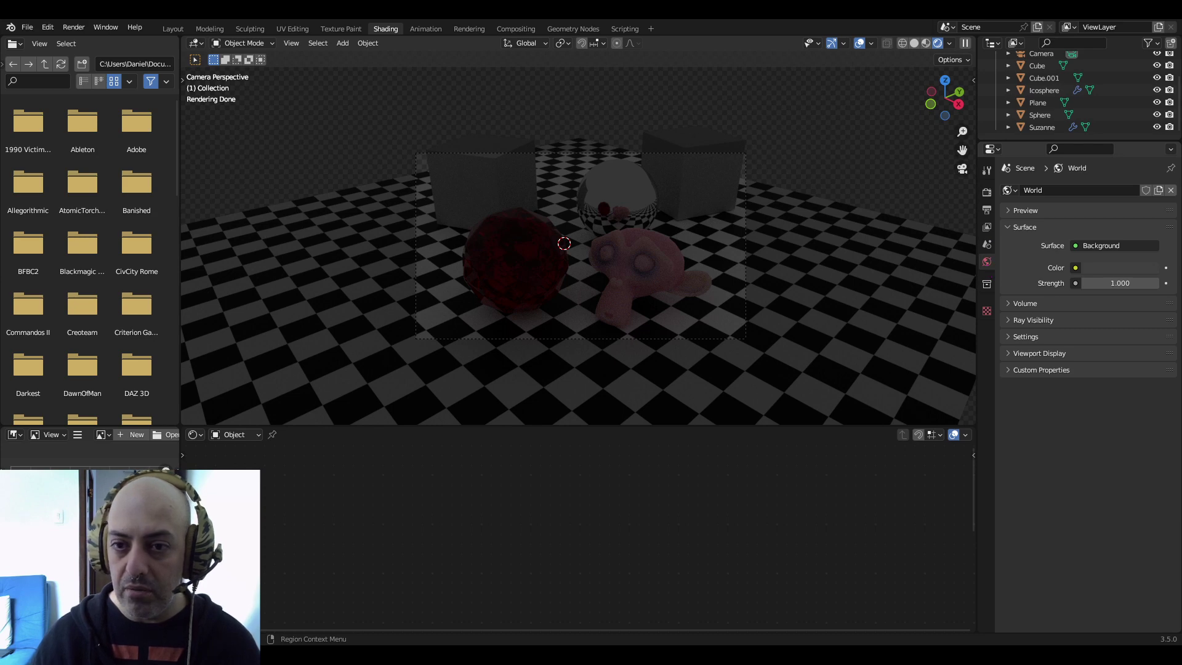
{"action": "left_click", "coordinate": [987, 192]}
{"action": "left_click", "coordinate": [987, 261]}
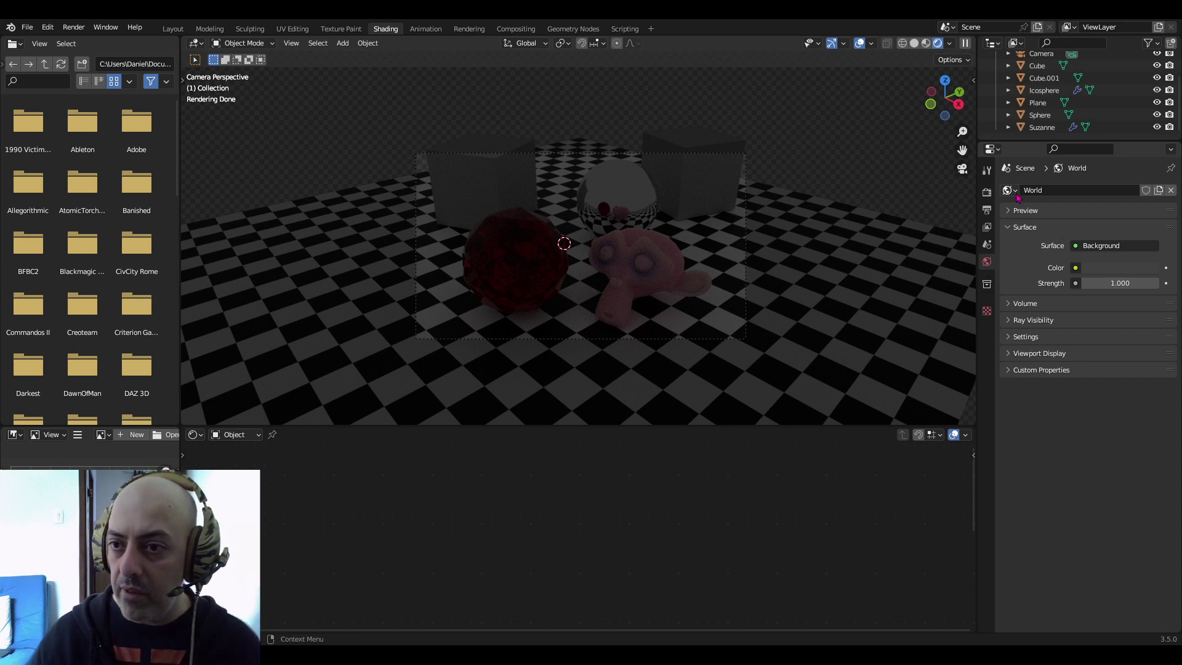
{"action": "left_click", "coordinate": [1009, 211]}
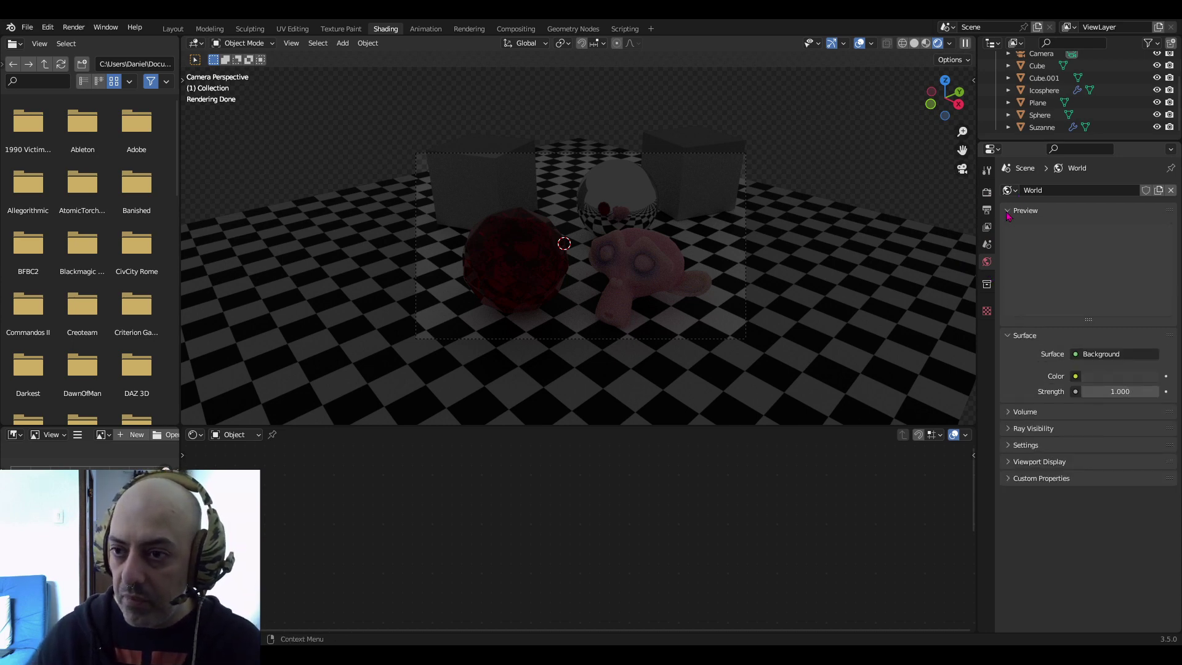
{"action": "left_click", "coordinate": [1009, 212]}
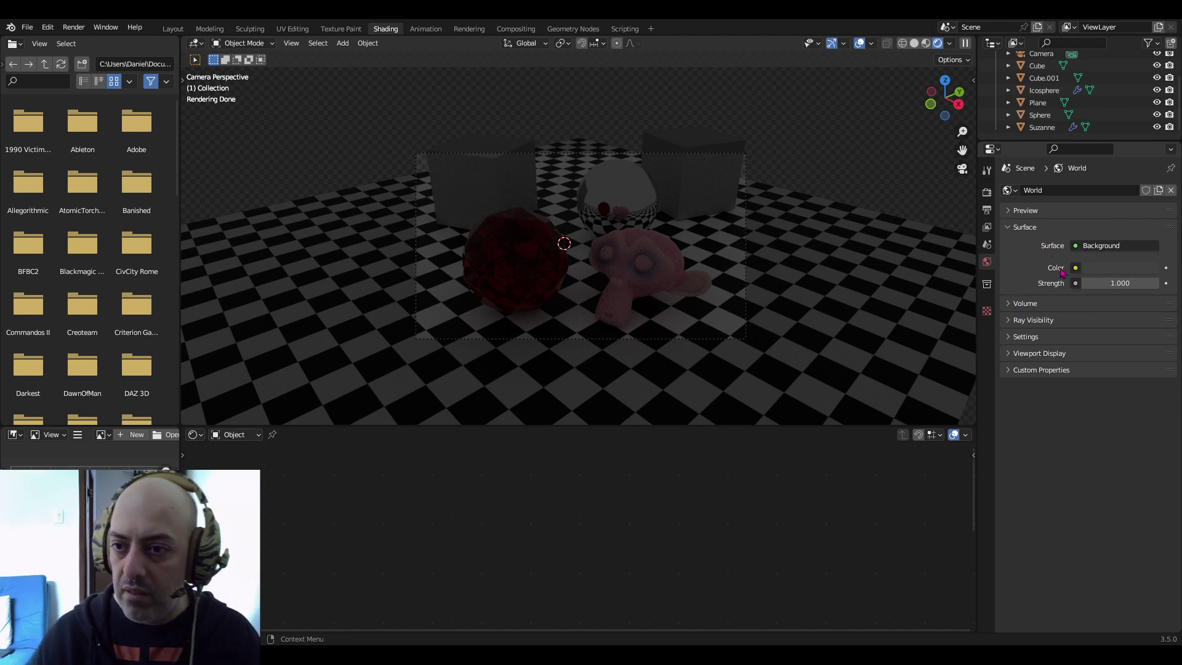
Disable the transparent film option in the render settings and return to the World surface settings
{"action": "left_click", "coordinate": [987, 192]}
{"action": "scroll", "coordinate": [1046, 427], "scroll_direction": "down", "scroll_amount": 2}
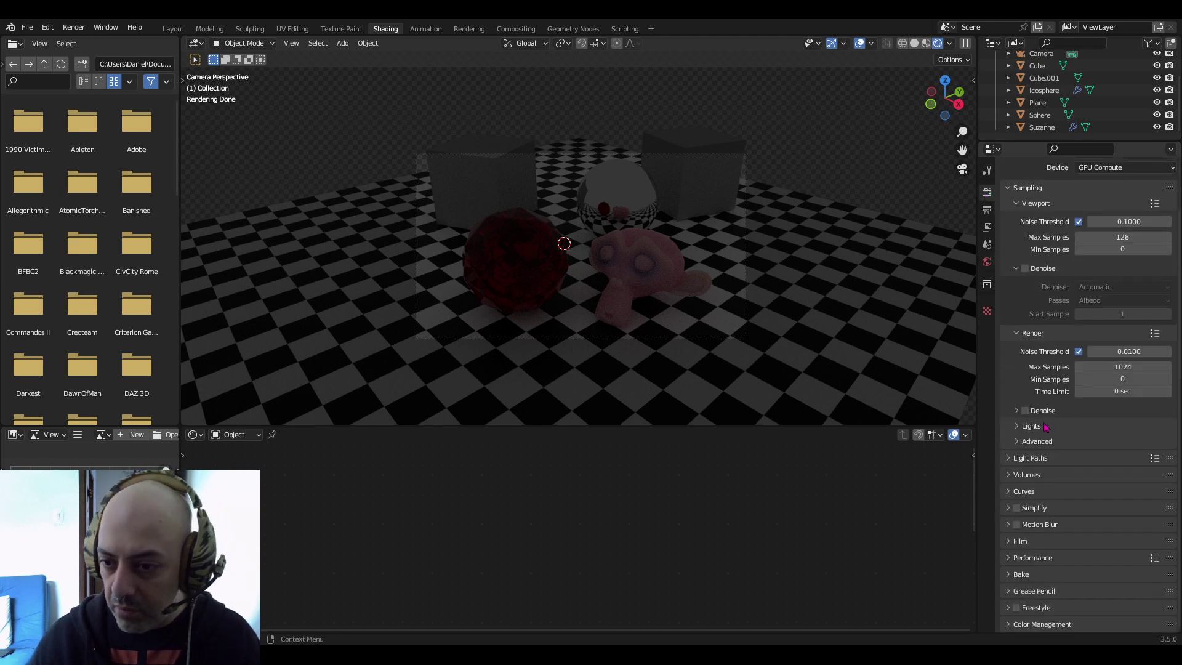
{"action": "left_click", "coordinate": [1010, 540]}
{"action": "scroll", "coordinate": [1030, 567], "scroll_direction": "down", "scroll_amount": 2}
{"action": "left_click", "coordinate": [1026, 581]}
{"action": "left_click", "coordinate": [1025, 581]}
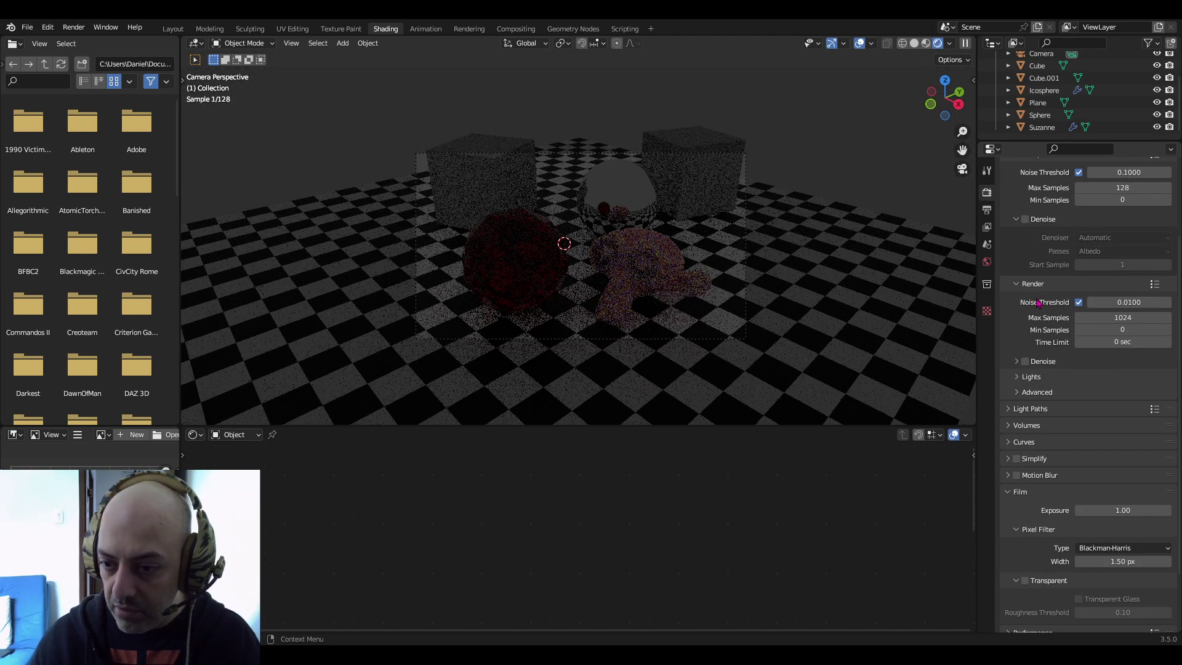
{"action": "left_click", "coordinate": [987, 262]}
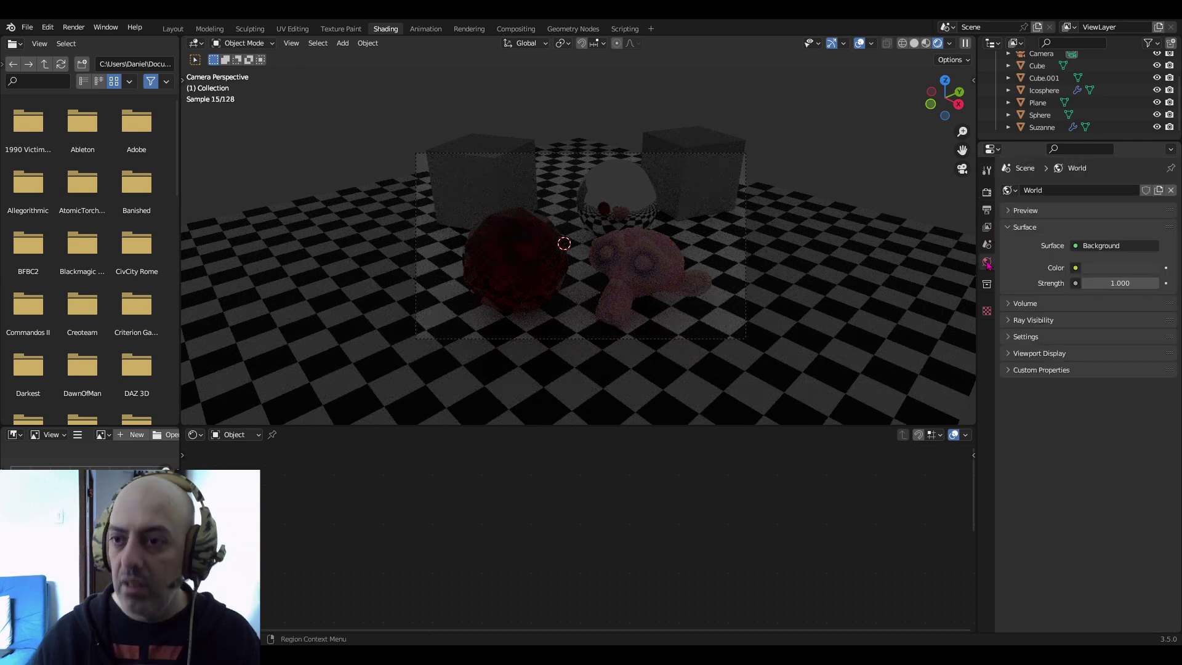
Try a bright cyan world background color with a value of 0.698, and undo it
{"action": "left_click", "coordinate": [1076, 268]}
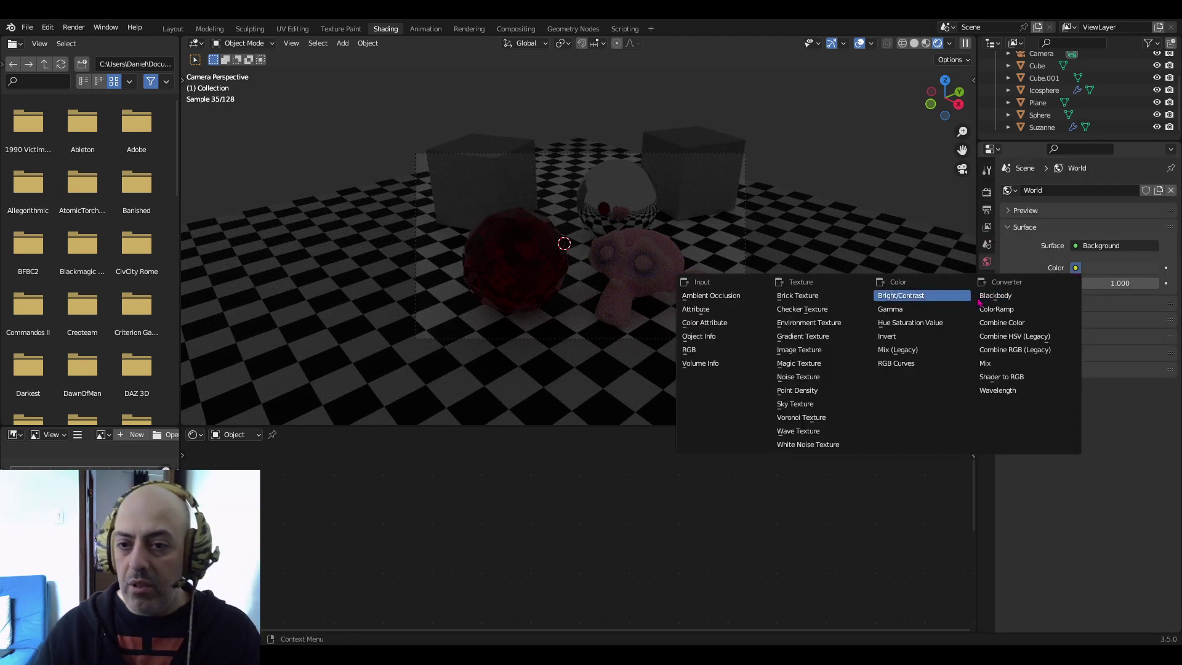
{"action": "left_click", "coordinate": [1111, 275]}
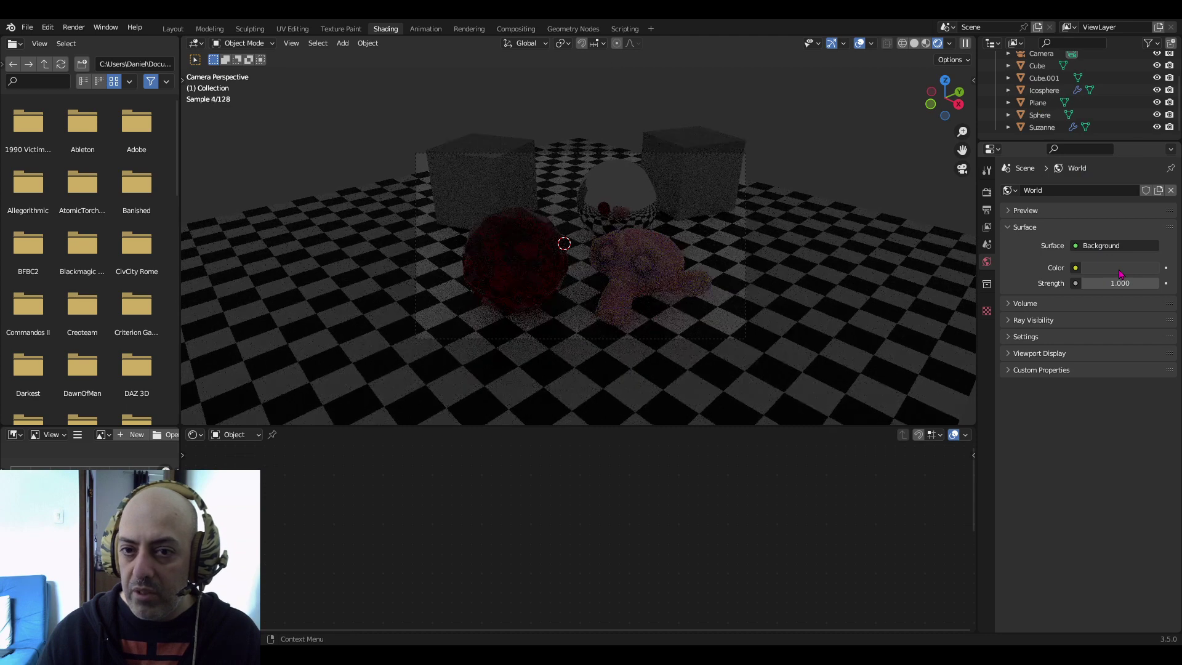
{"action": "left_click", "coordinate": [1121, 273]}
{"action": "key", "text": "ctrl+v"}
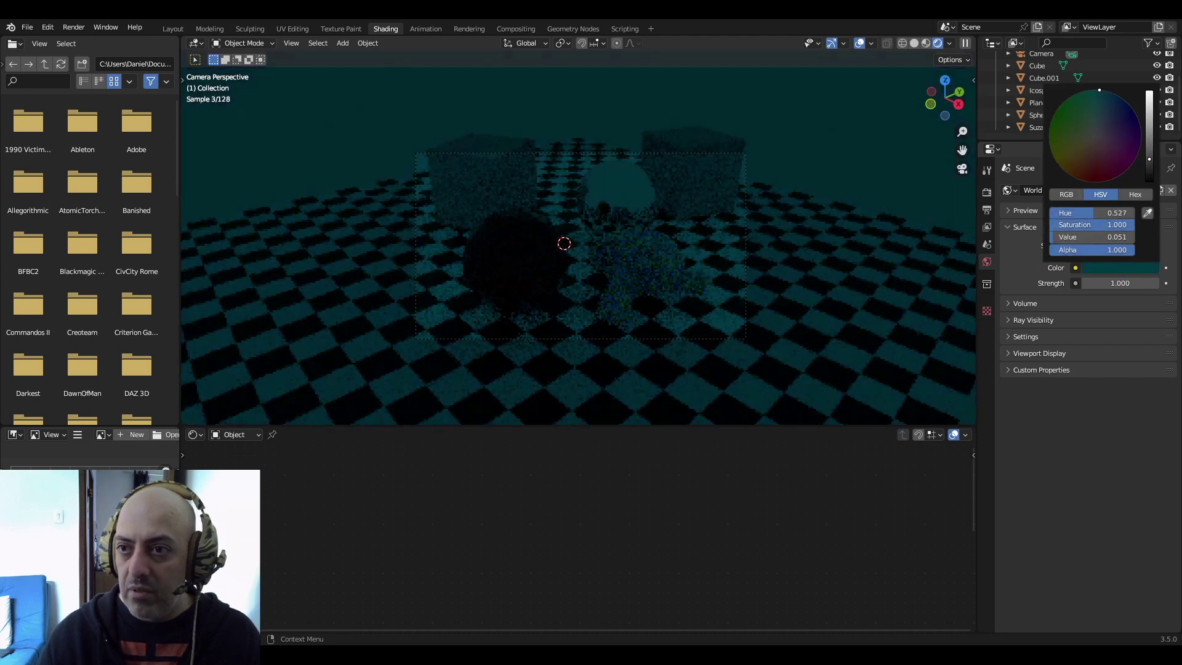
{"action": "scroll", "coordinate": [1118, 95], "scroll_direction": "up", "scroll_amount": 3}
{"action": "scroll", "coordinate": [1118, 95], "scroll_direction": "down", "scroll_amount": 5}
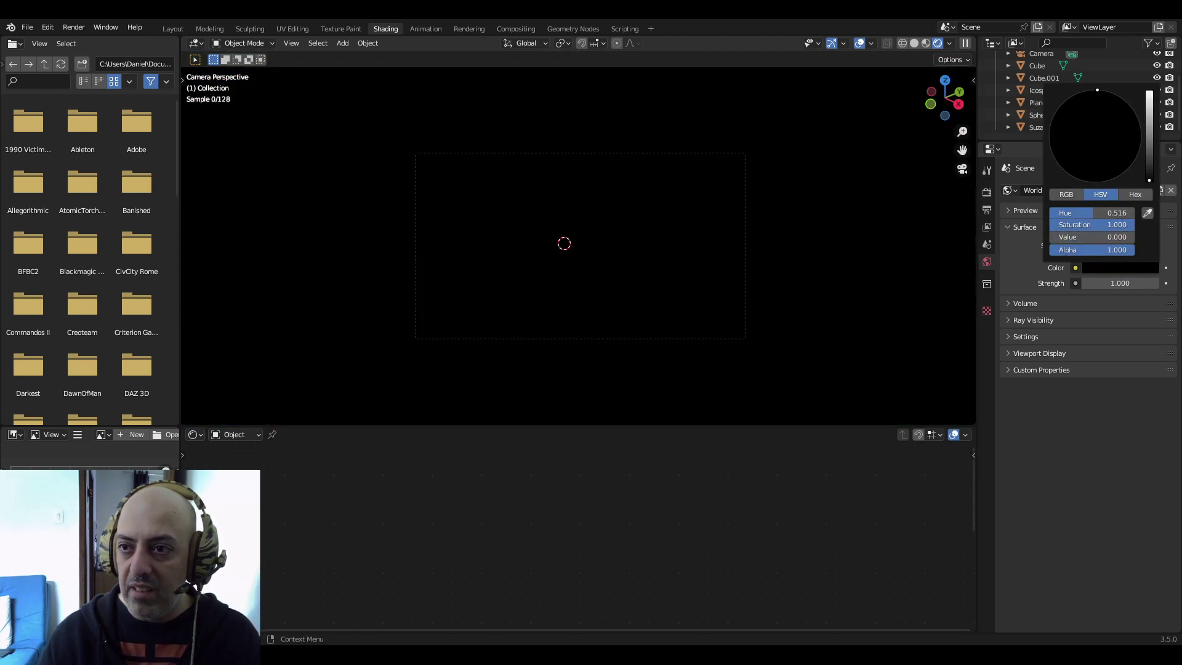
{"action": "left_click", "coordinate": [1149, 102]}
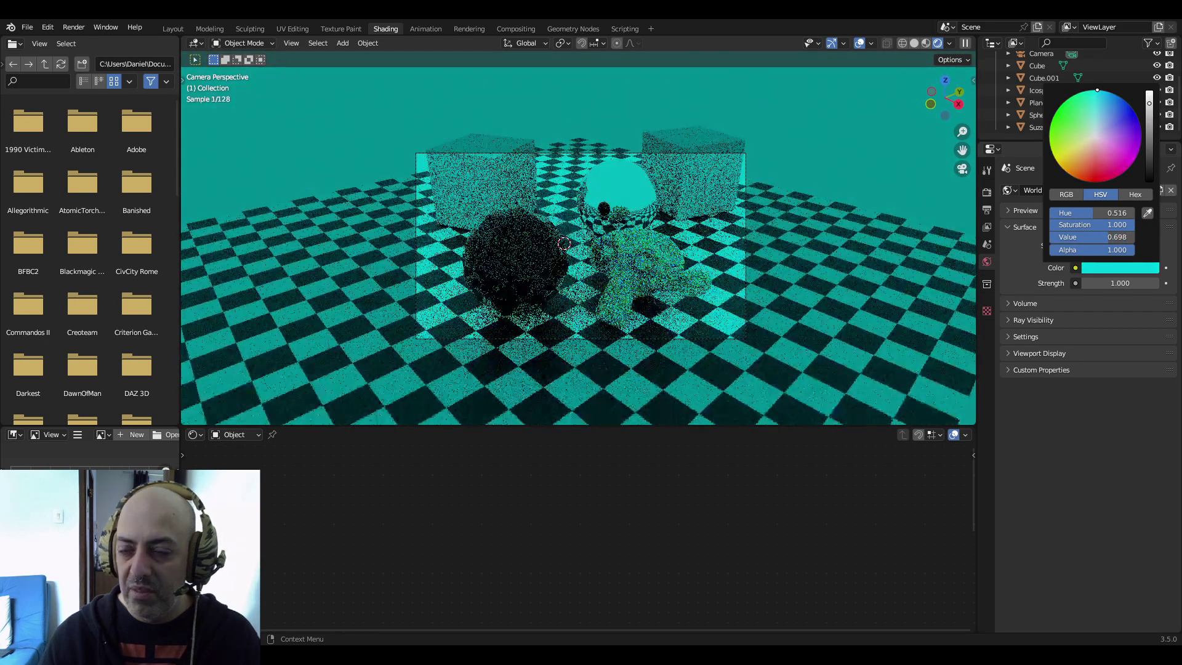
{"action": "key", "text": "ctrl+z"}
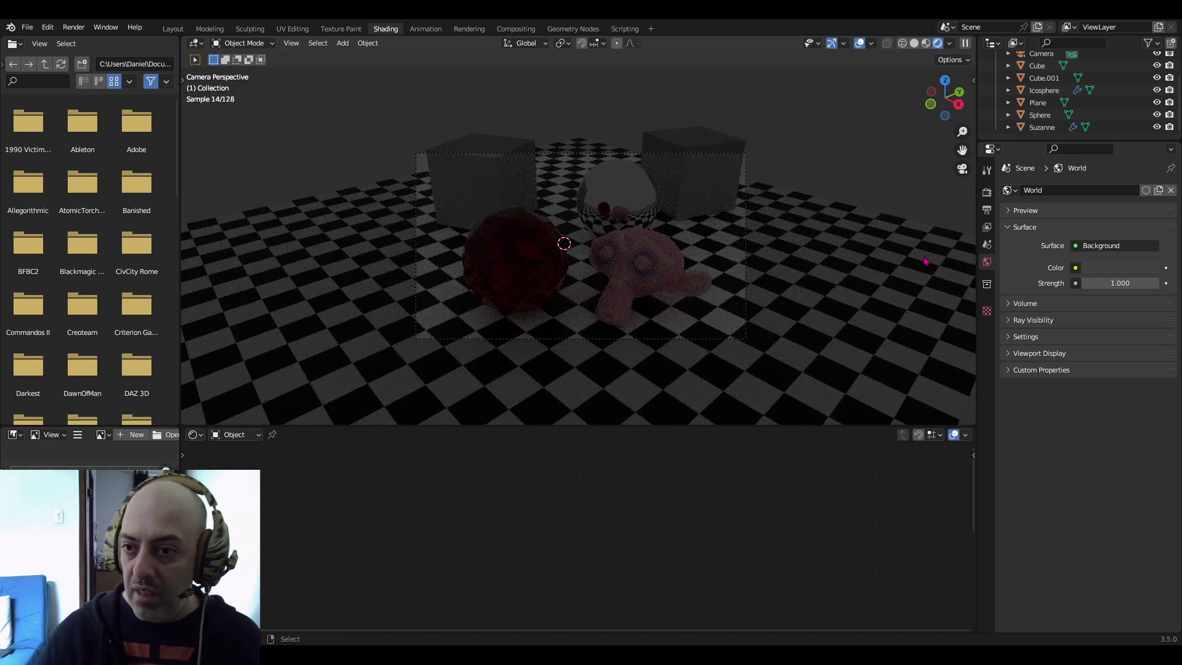
Assign a Checker Texture to the world background color and set its scale to 25
{"action": "left_click", "coordinate": [1075, 268]}
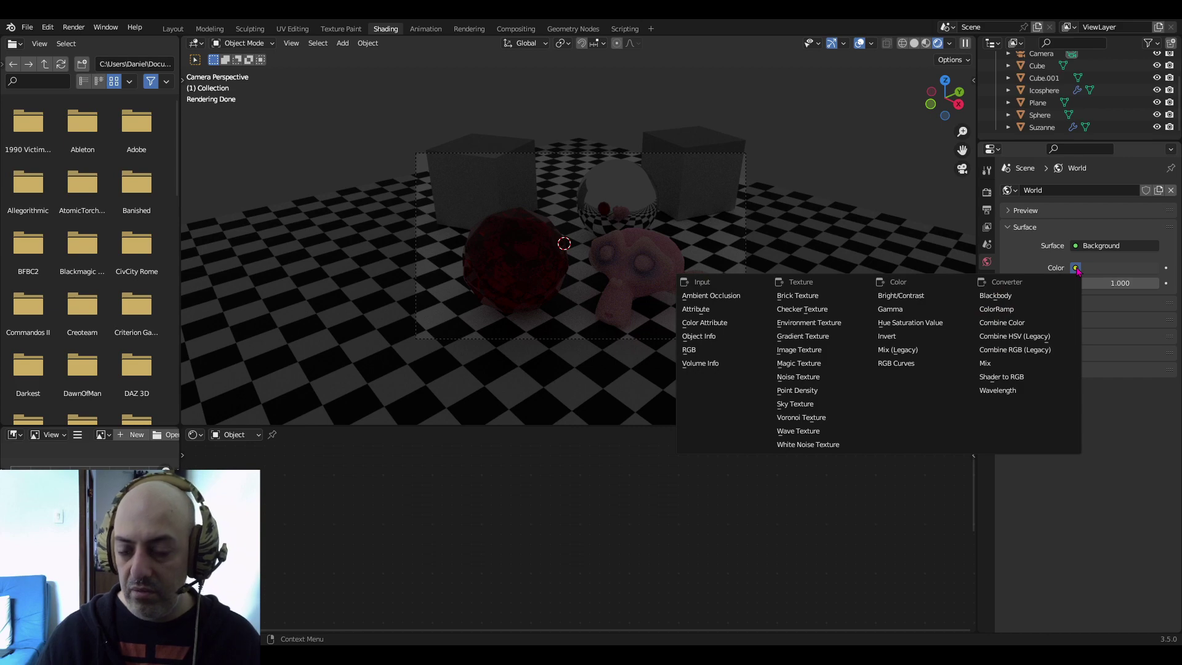
{"action": "left_click", "coordinate": [801, 309]}
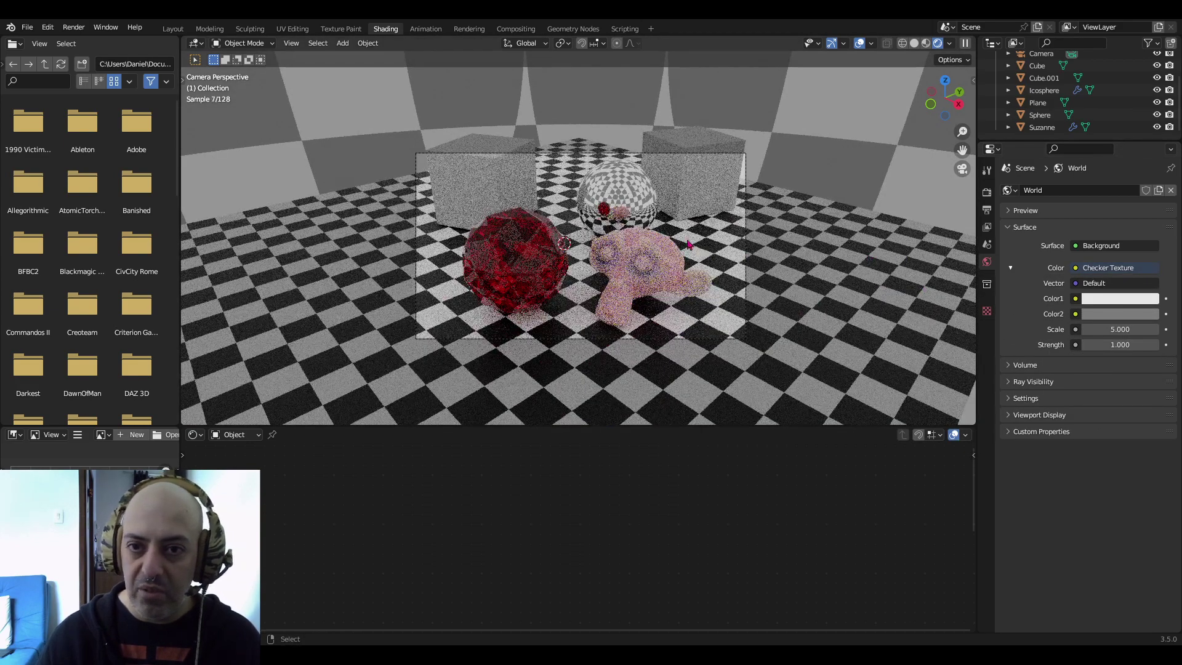
{"action": "scroll", "coordinate": [685, 241], "scroll_direction": "up", "scroll_amount": 1}
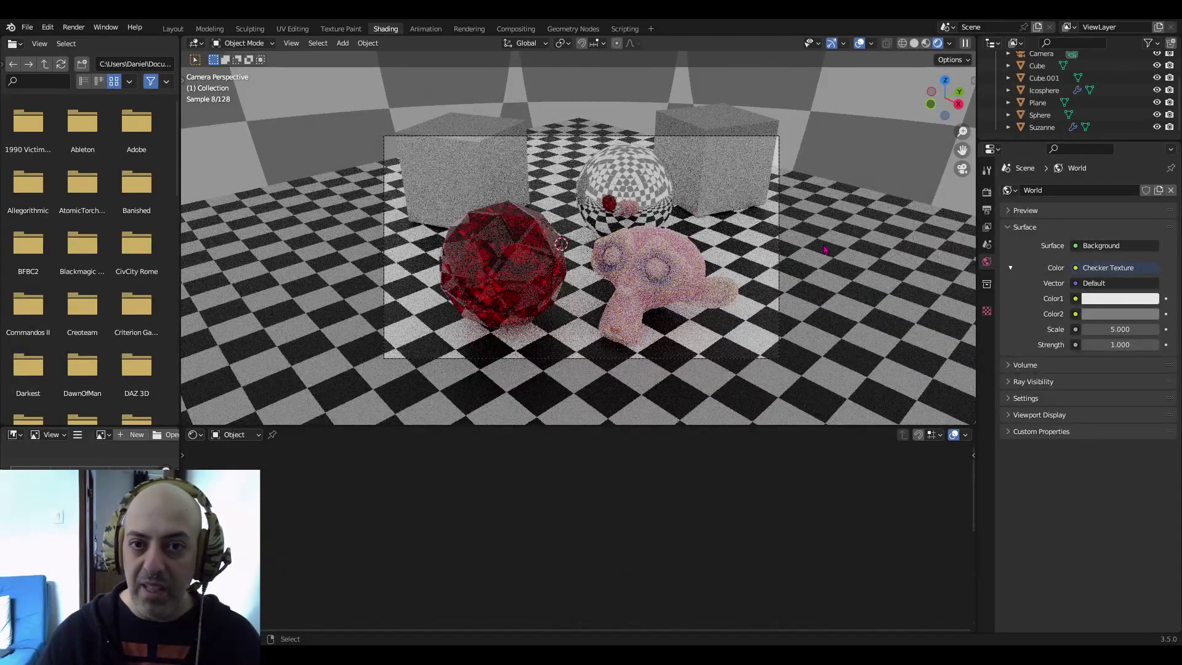
{"action": "left_click", "coordinate": [1128, 331]}
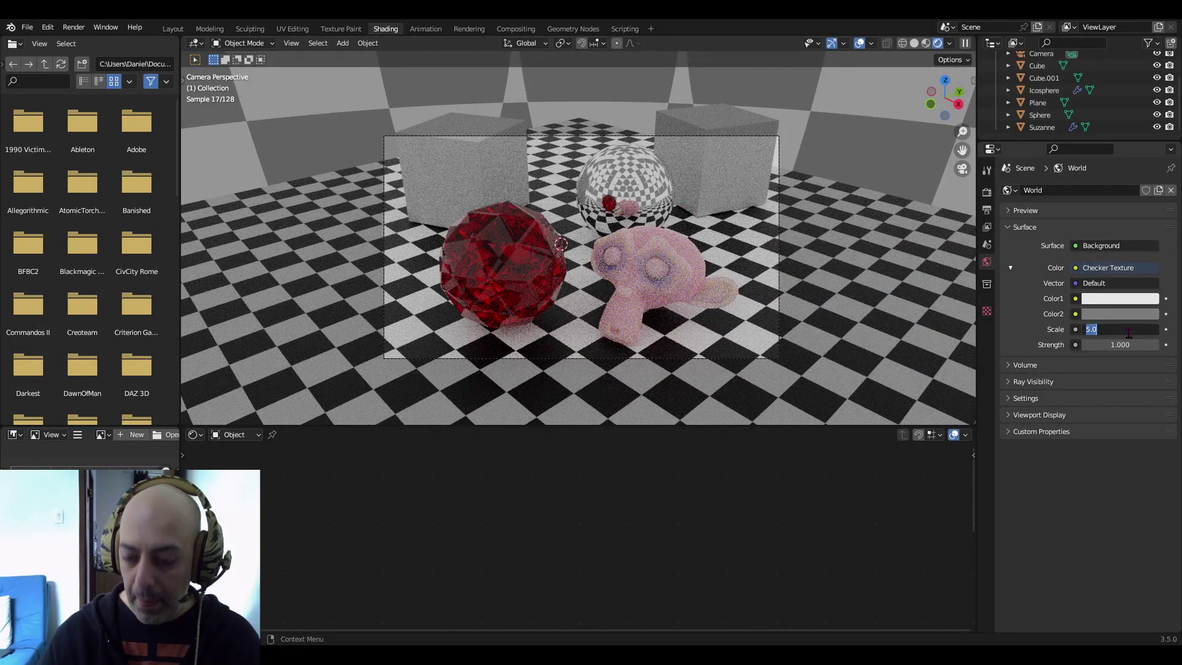
{"action": "type", "text": "25"}
{"action": "key", "text": "Return"}
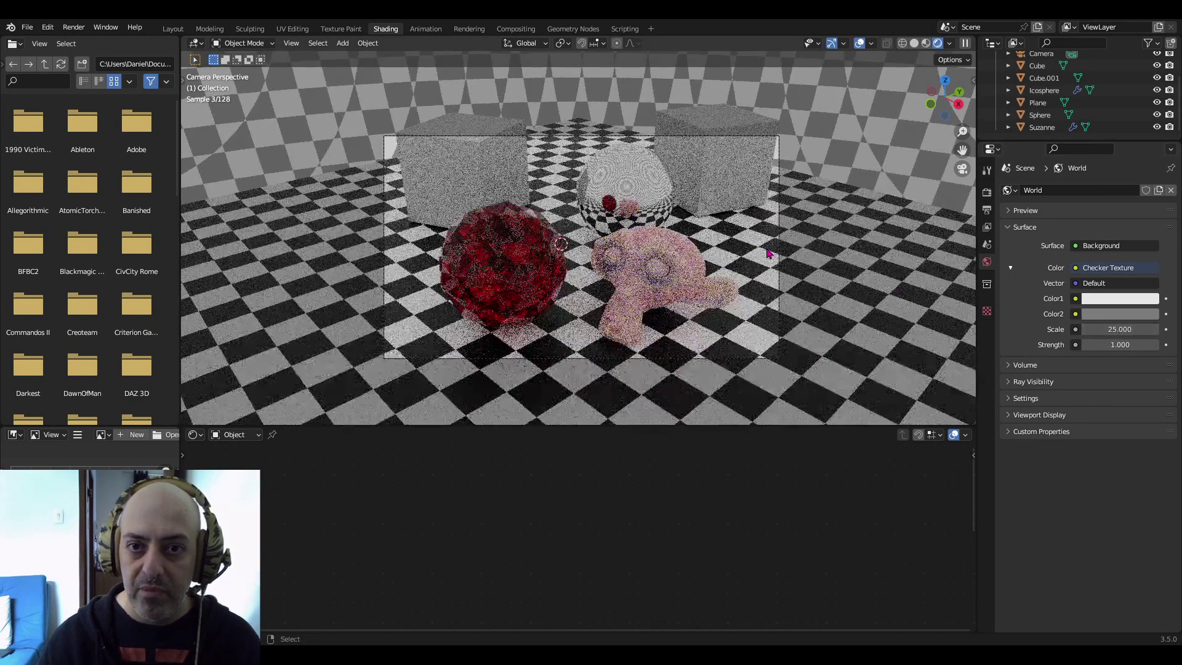
{"action": "scroll", "coordinate": [775, 247], "scroll_direction": "down", "scroll_amount": 2}
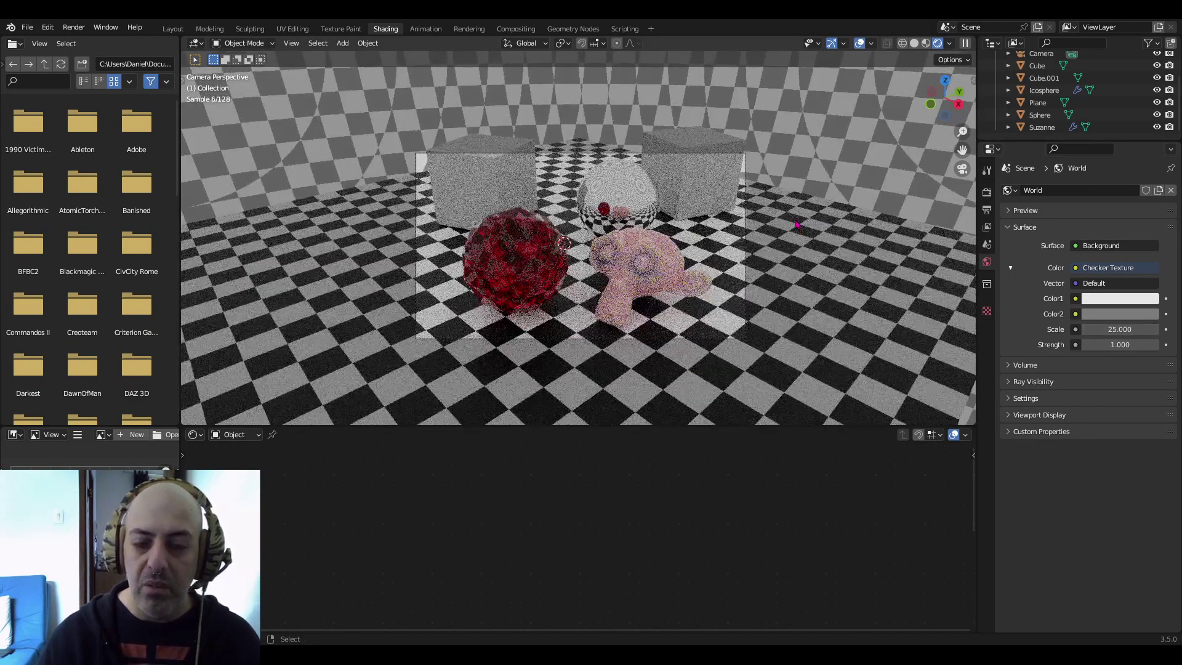
Try an Environment Texture as the world background color, and undo it
{"action": "scroll", "coordinate": [796, 224], "scroll_direction": "down", "scroll_amount": 4}
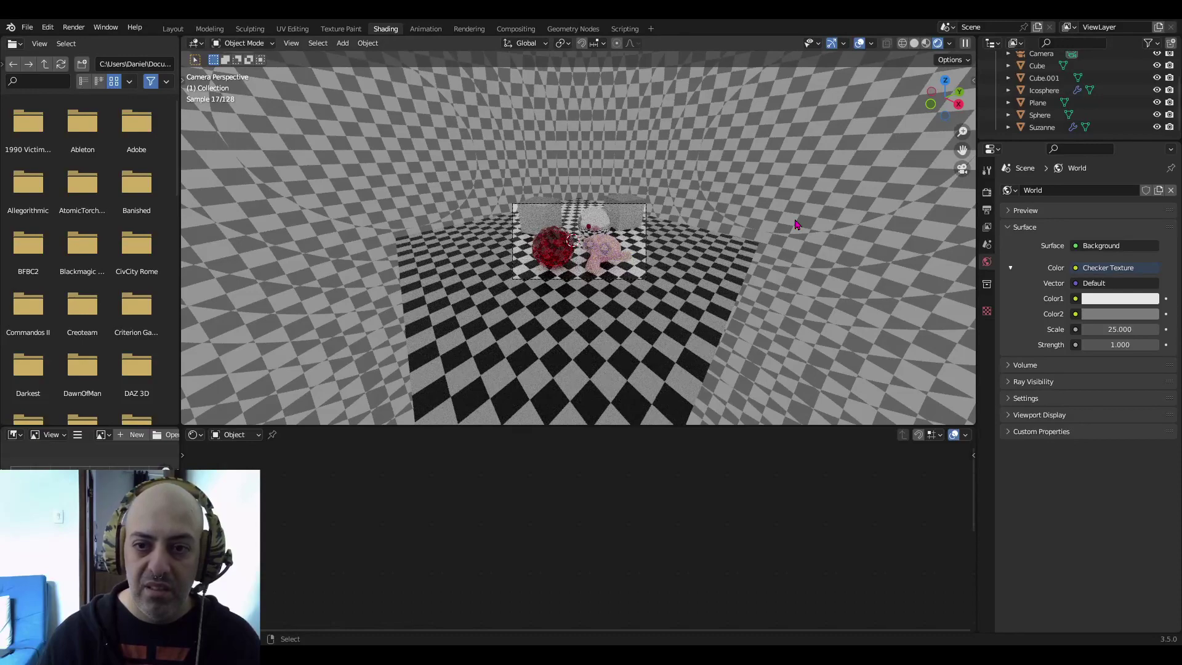
{"action": "scroll", "coordinate": [794, 223], "scroll_direction": "up", "scroll_amount": 6}
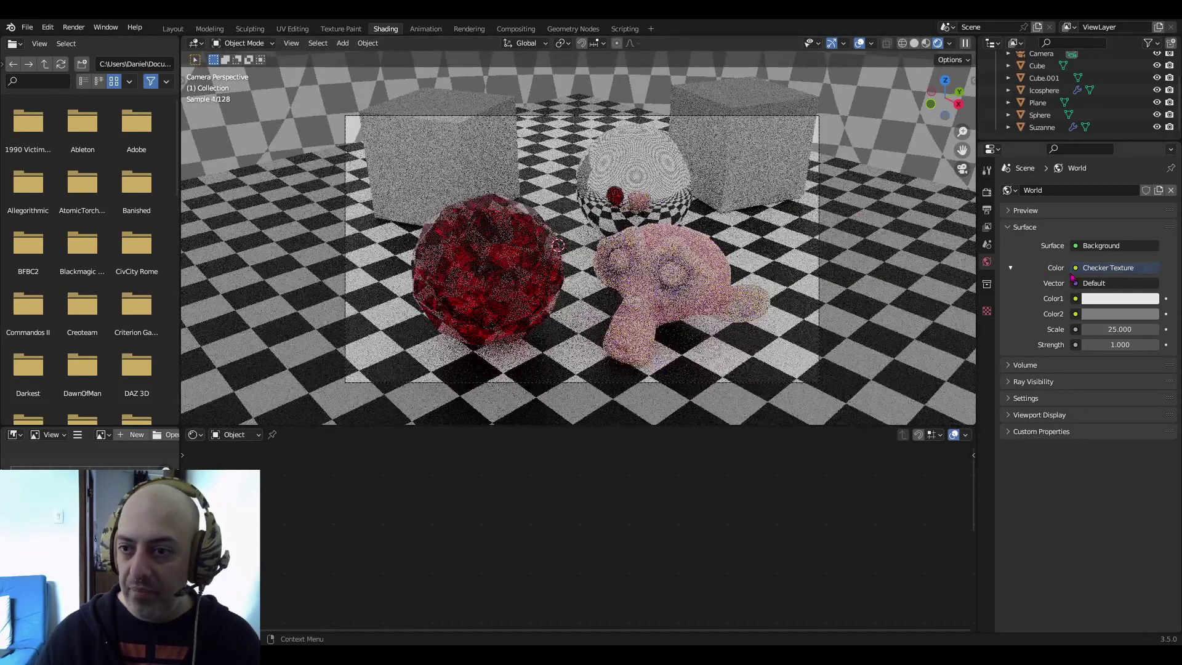
{"action": "left_click", "coordinate": [1075, 268]}
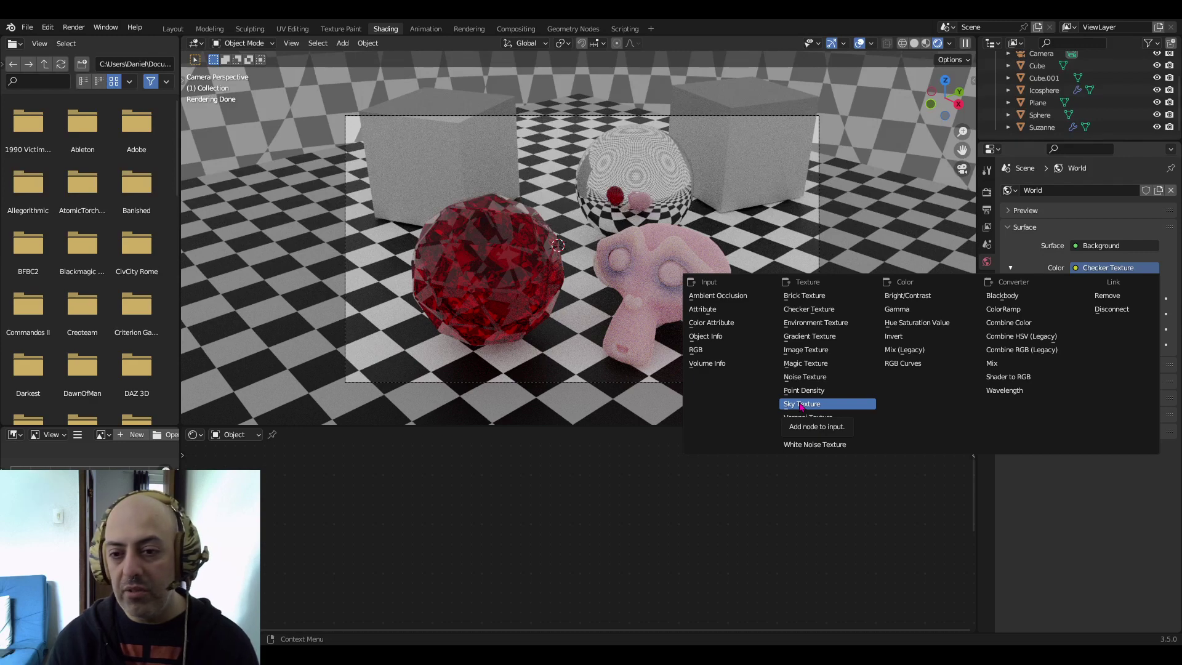
{"action": "left_click", "coordinate": [818, 328]}
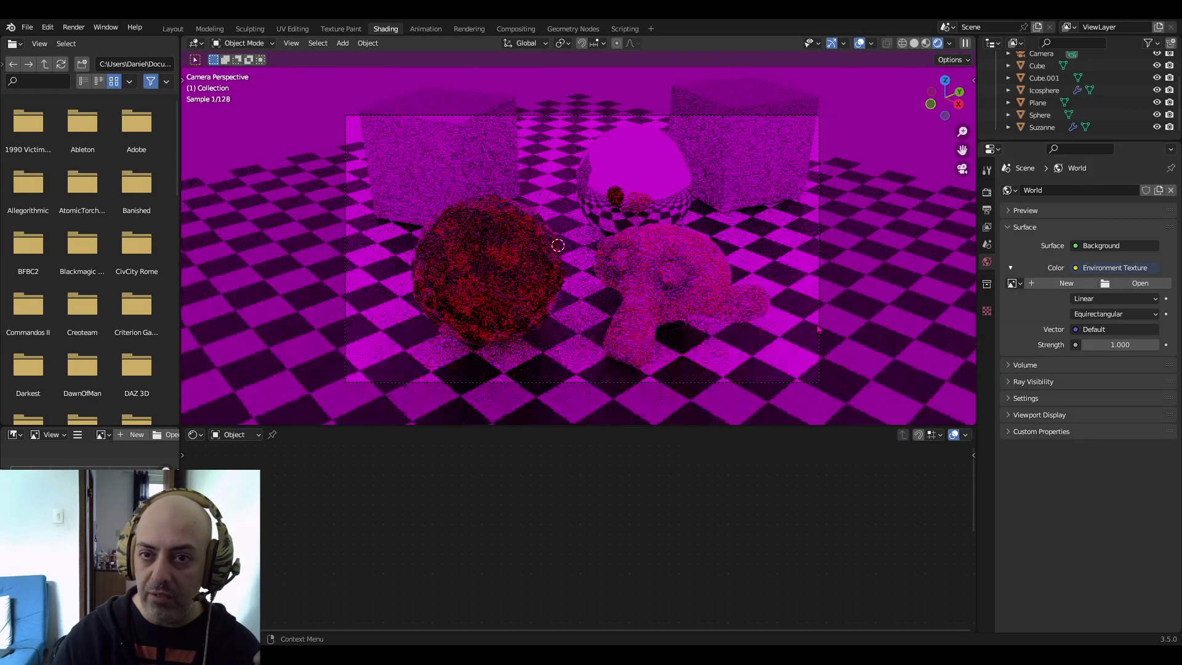
{"action": "key", "text": "ctrl+z"}
Assign an Environment Texture to the world background color and load the image HDR_110_Tunnel_Ref.hdr
{"action": "scroll", "coordinate": [710, 236], "scroll_direction": "down", "scroll_amount": 2}
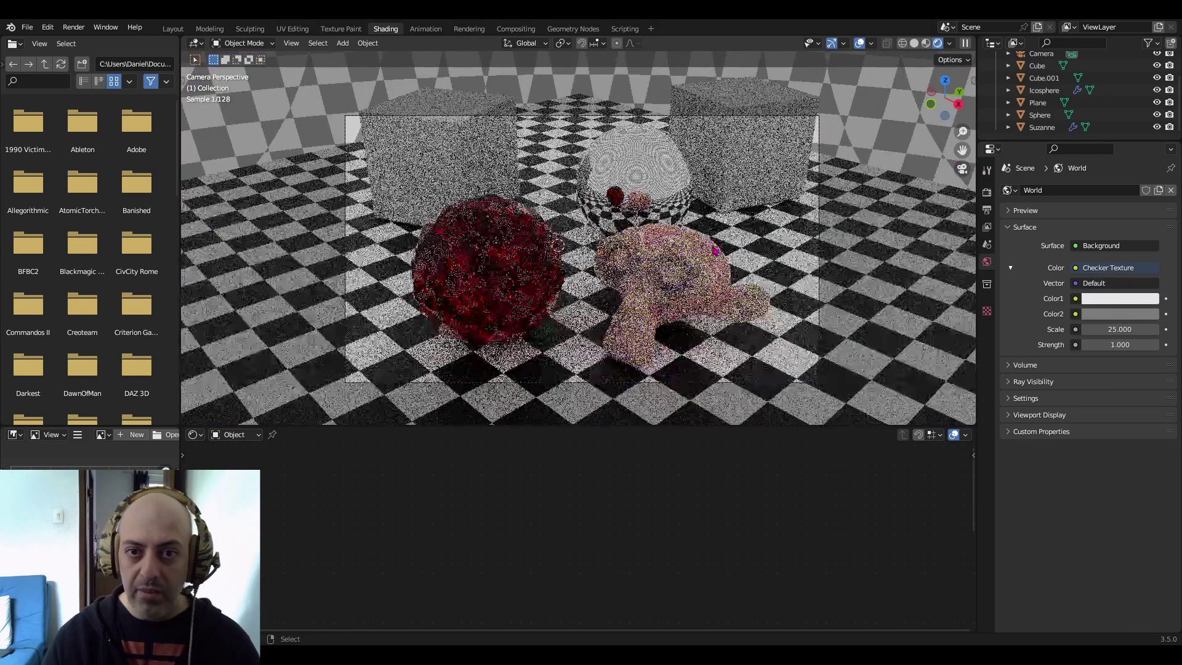
{"action": "middle_click_drag", "start_coordinate": [710, 236], "coordinate": [724, 177]}
{"action": "middle_click_drag", "start_coordinate": [653, 151], "coordinate": [676, 242], "text": "shift"}
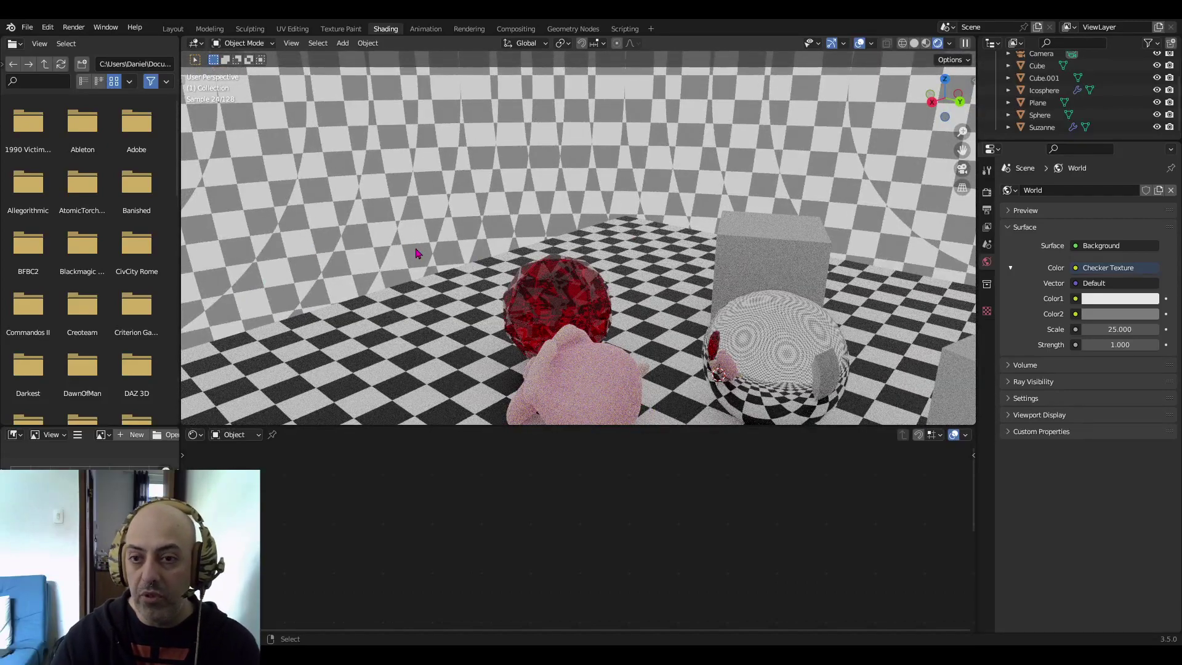
{"action": "middle_click_drag", "start_coordinate": [416, 253], "coordinate": [640, 261]}
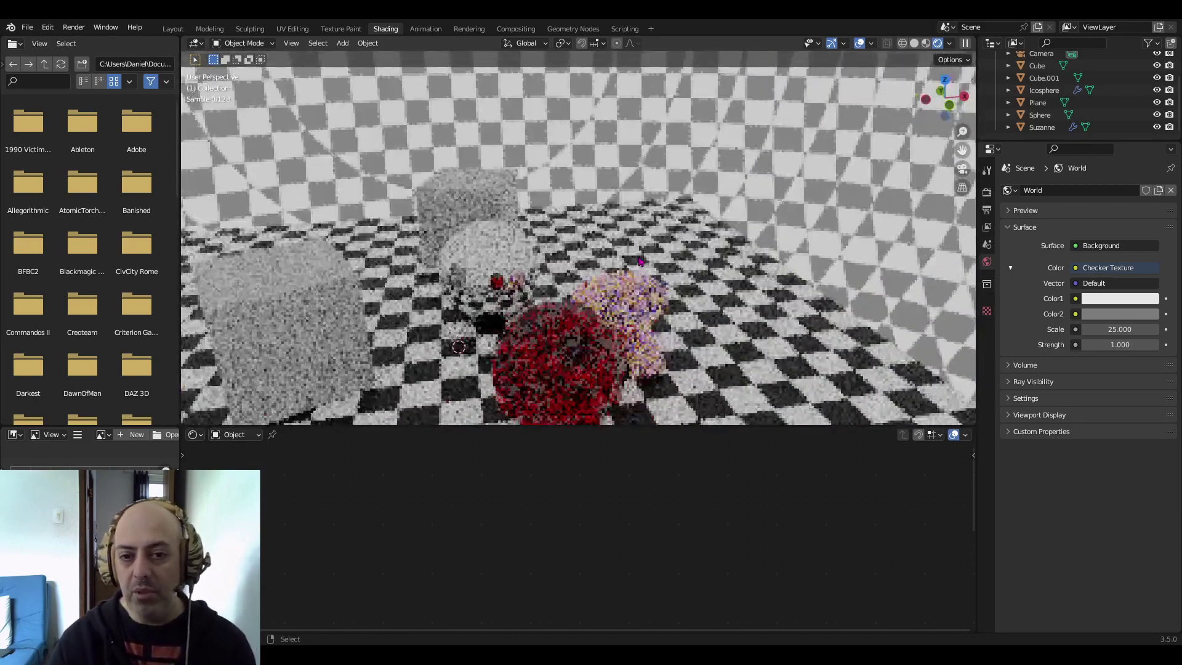
{"action": "key", "text": "KP_0"}
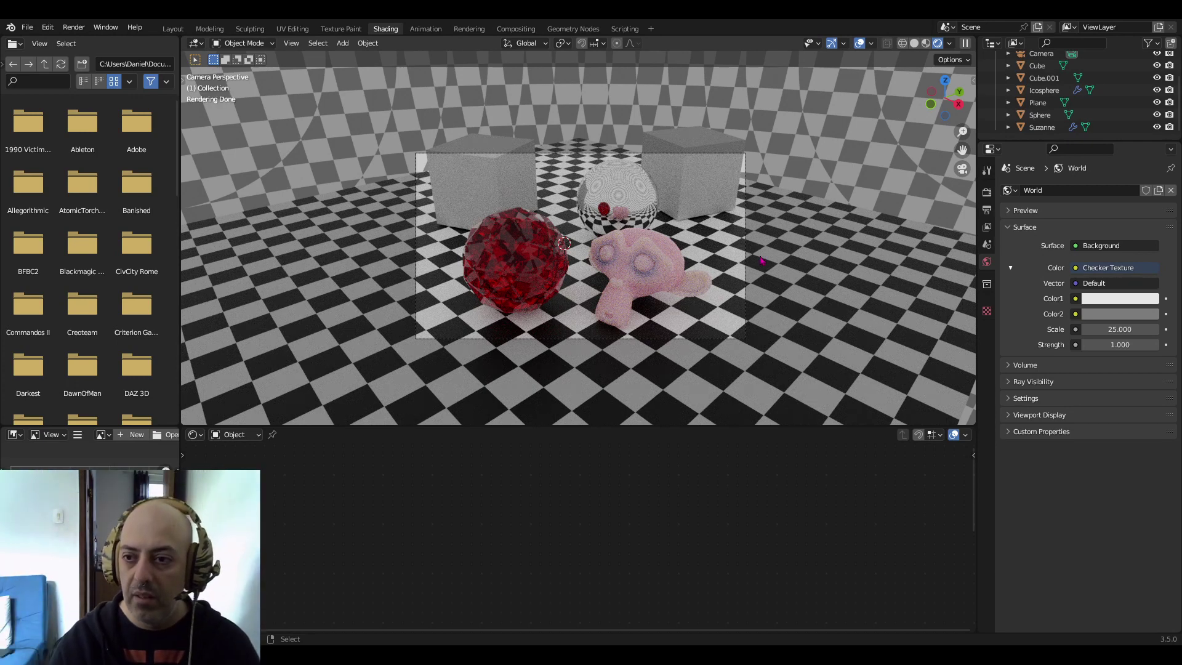
{"action": "left_click", "coordinate": [1077, 268]}
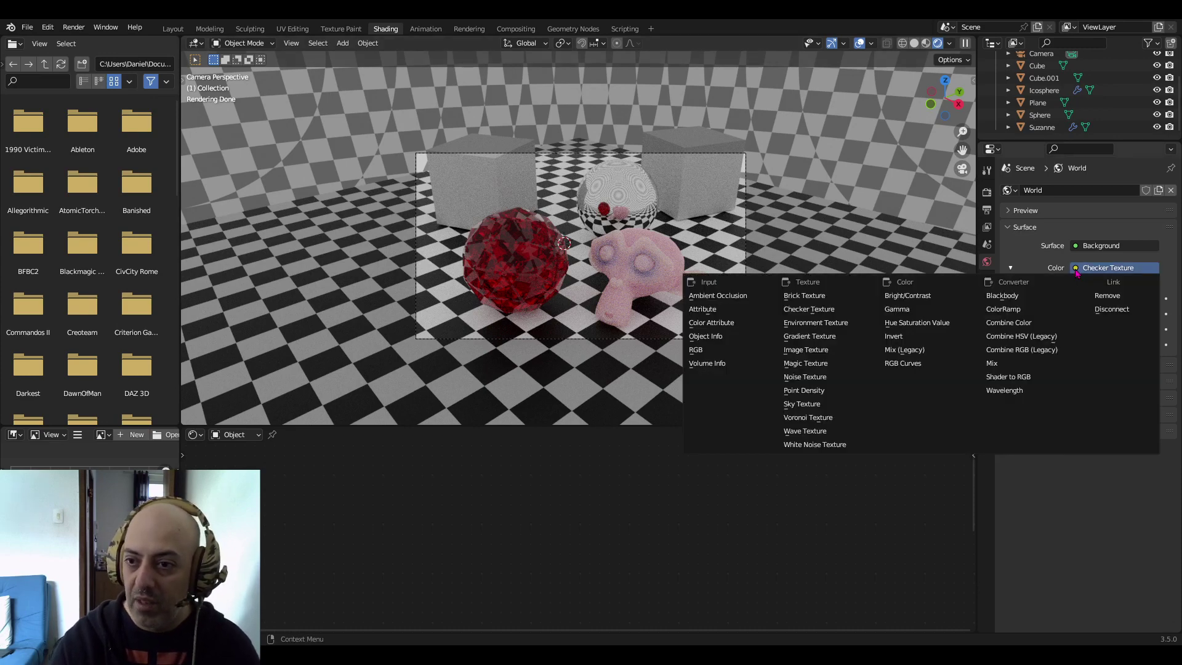
{"action": "left_click", "coordinate": [840, 326]}
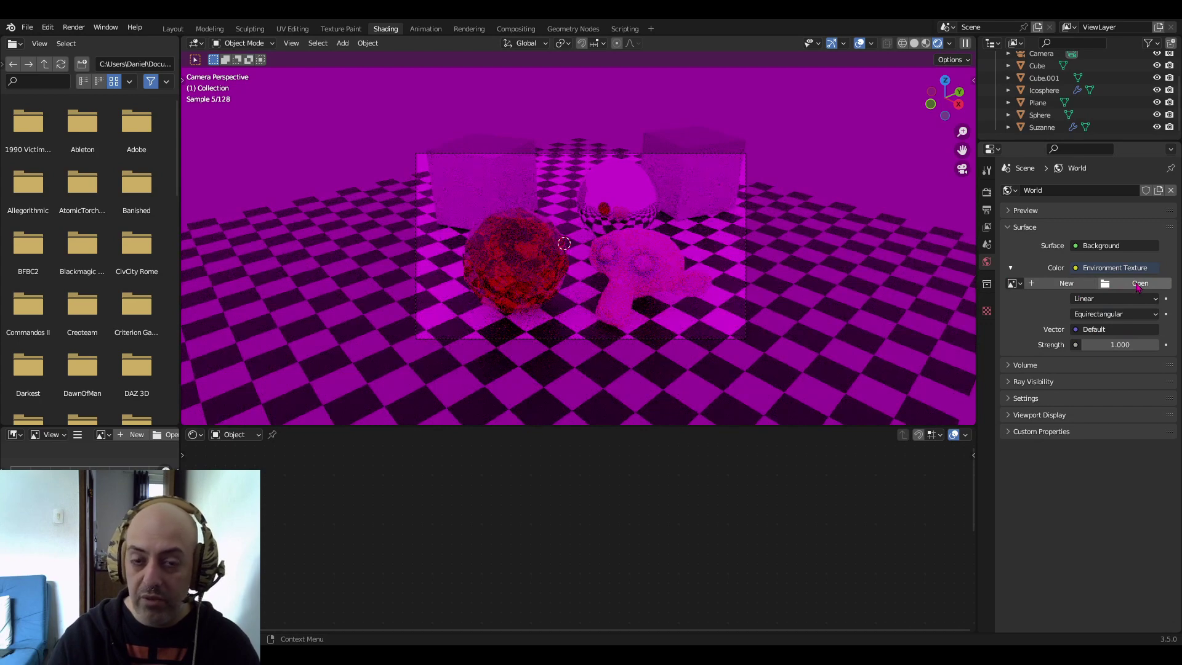
{"action": "left_click", "coordinate": [1137, 285]}
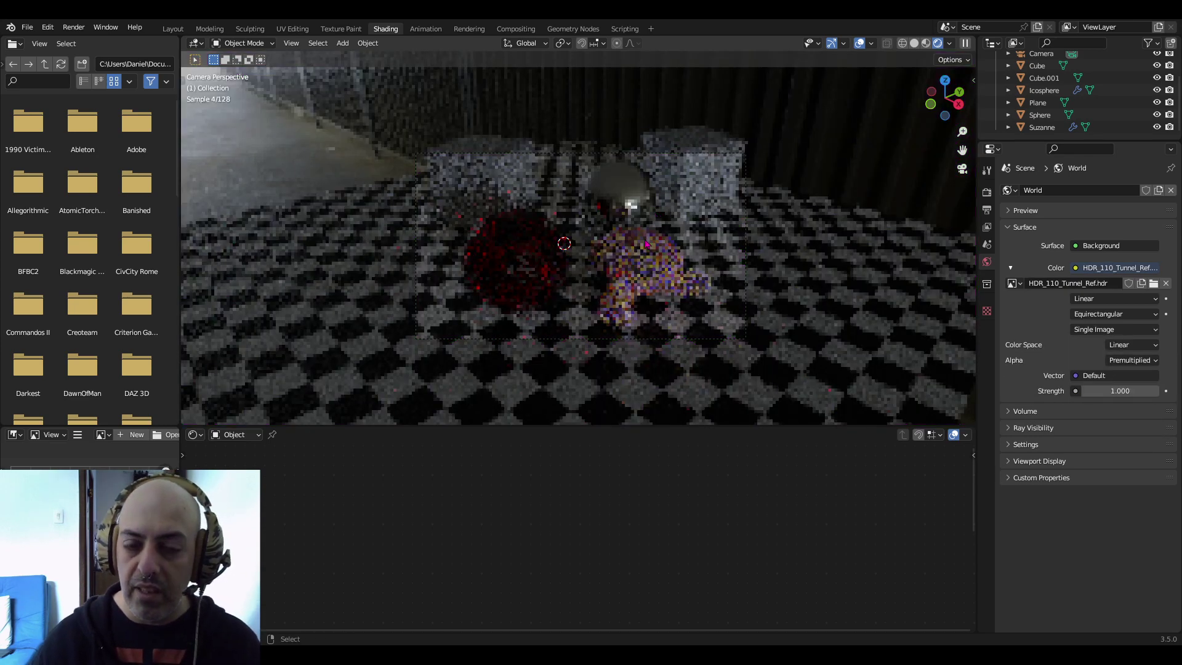
Examine the tunnel environment and its lighting and reflections on the objects from several angles, ending in a close camera view
{"action": "middle_click_drag", "start_coordinate": [613, 289], "coordinate": [588, 251]}
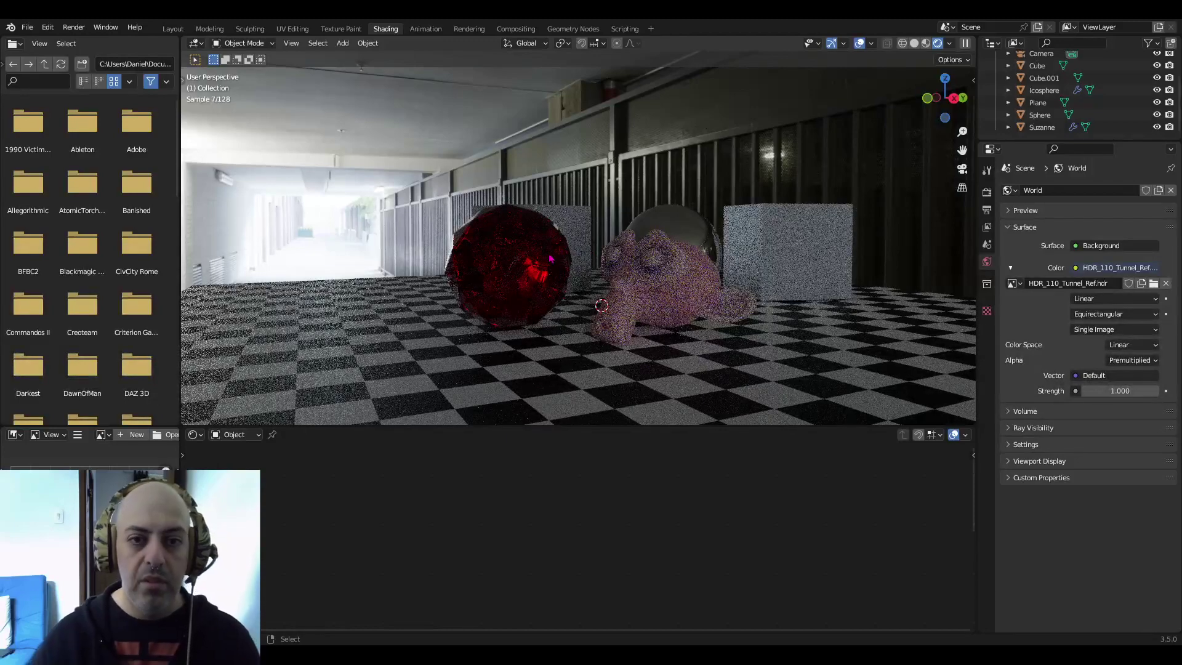
{"action": "middle_click_drag", "start_coordinate": [551, 171], "coordinate": [735, 184]}
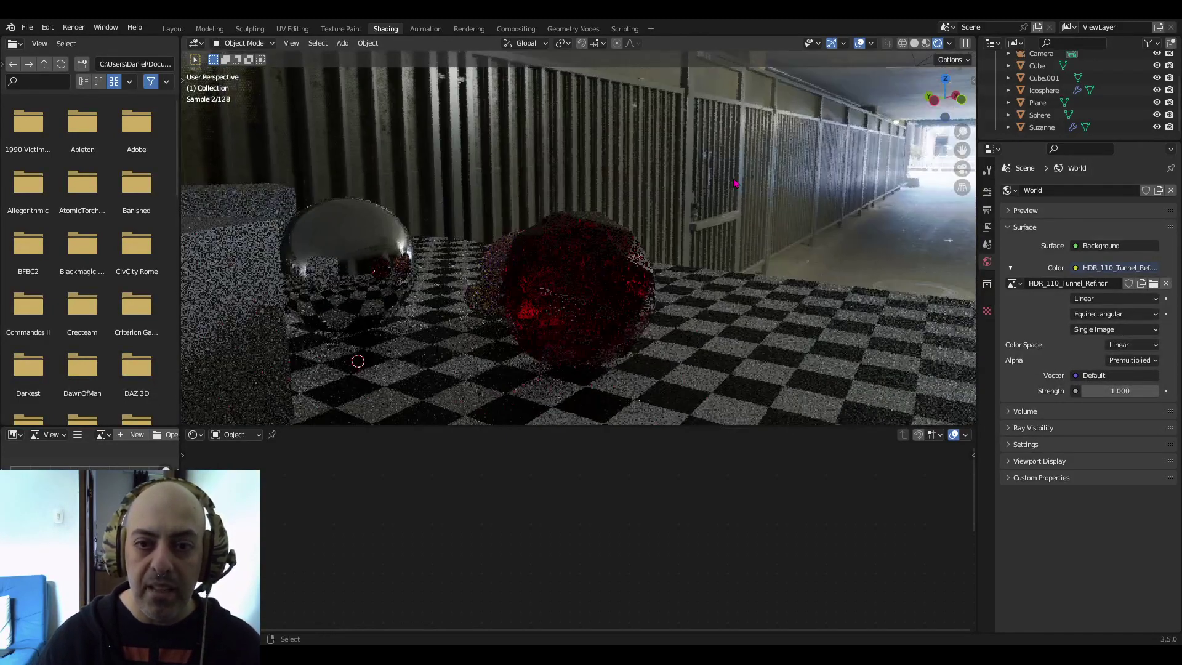
{"action": "middle_click_drag", "start_coordinate": [677, 334], "coordinate": [651, 331]}
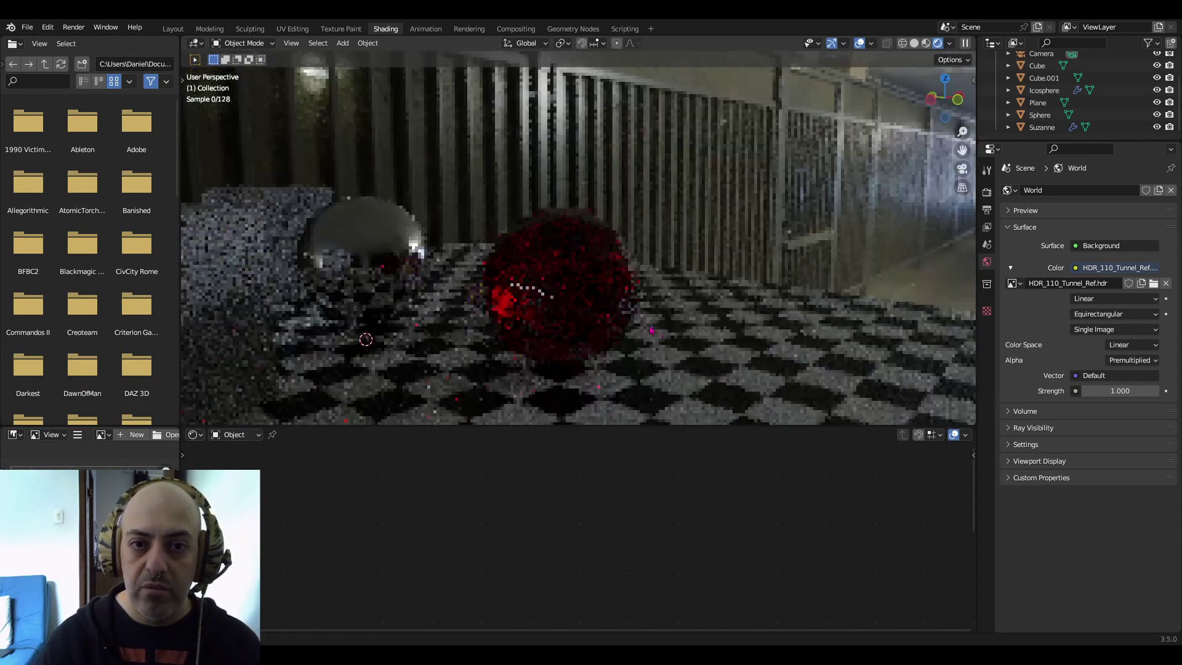
{"action": "middle_click_drag", "start_coordinate": [553, 301], "coordinate": [610, 275]}
{"action": "key", "text": "KP_0"}
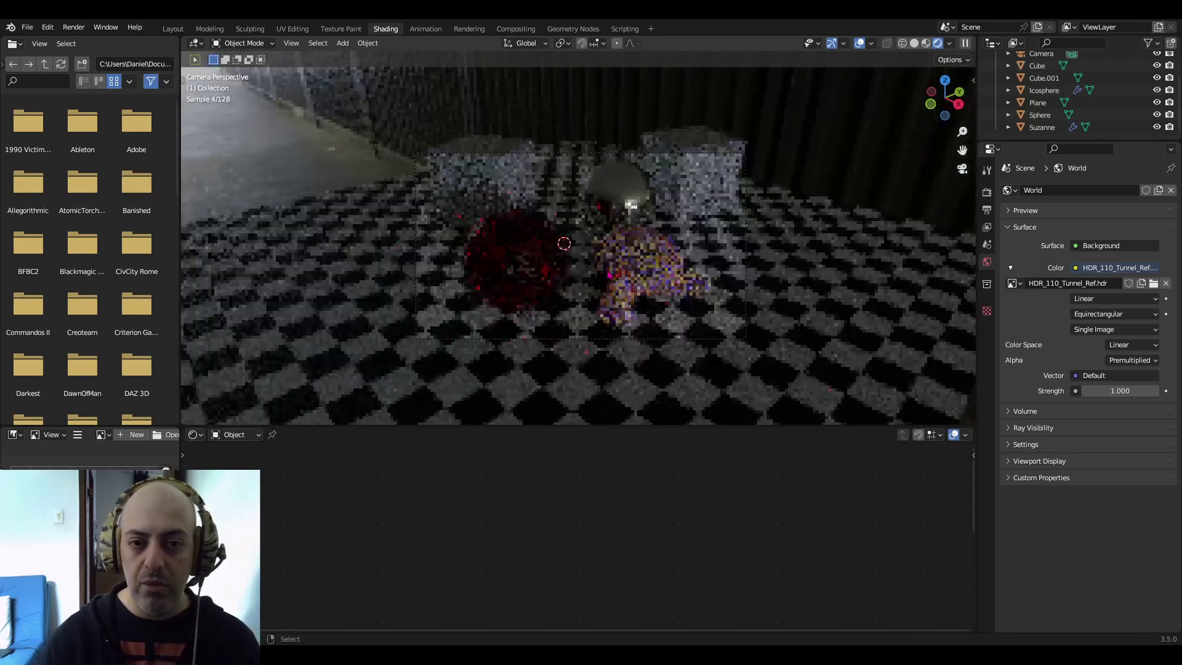
{"action": "scroll", "coordinate": [657, 249], "scroll_direction": "up", "scroll_amount": 3}
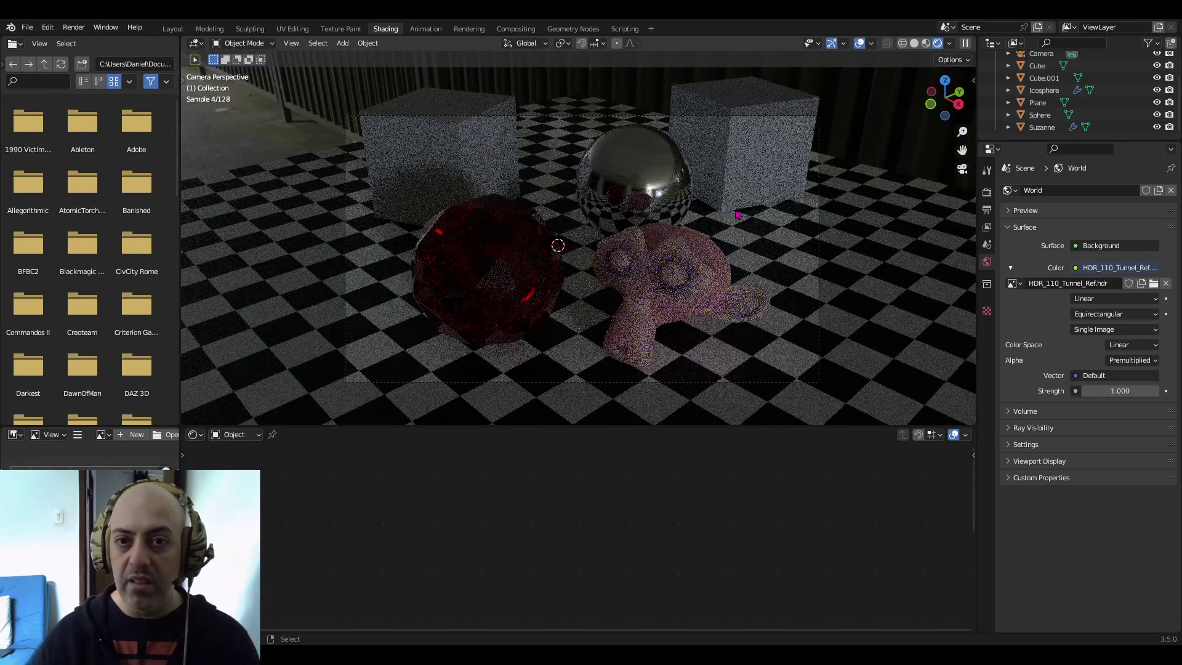
{"action": "scroll", "coordinate": [737, 214], "scroll_direction": "up", "scroll_amount": 2}
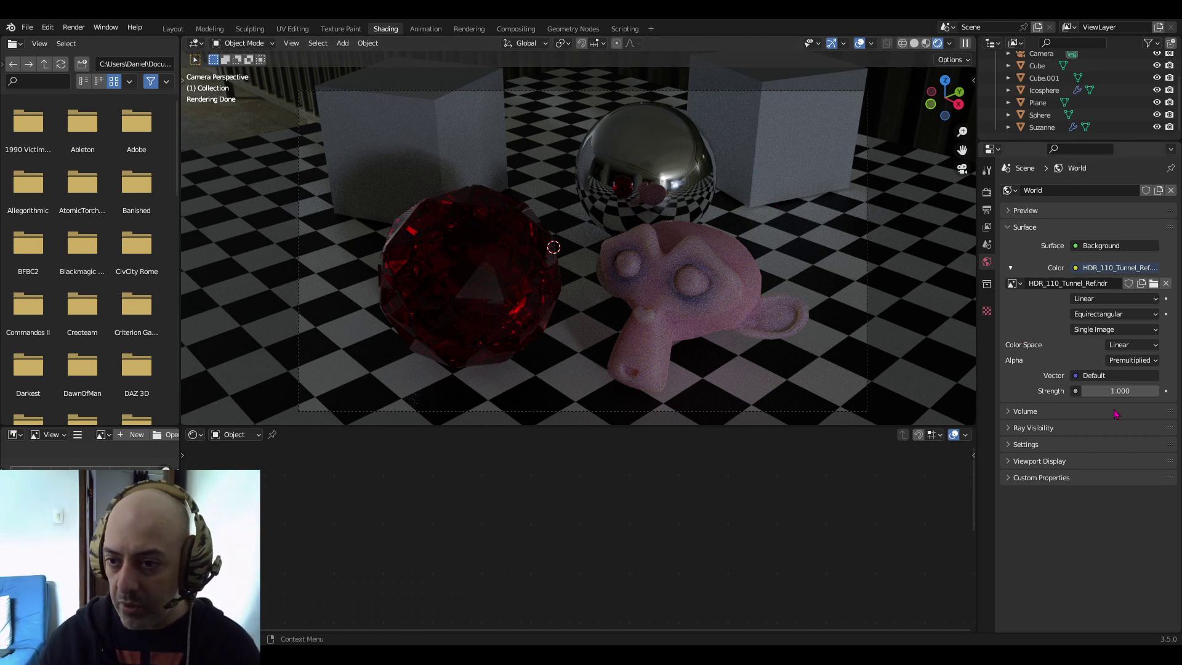
Set the world background strength to 5 for the tunnel environment
{"action": "left_click", "coordinate": [1118, 390]}
{"action": "type", "text": "5"}
{"action": "key", "text": "Return"}
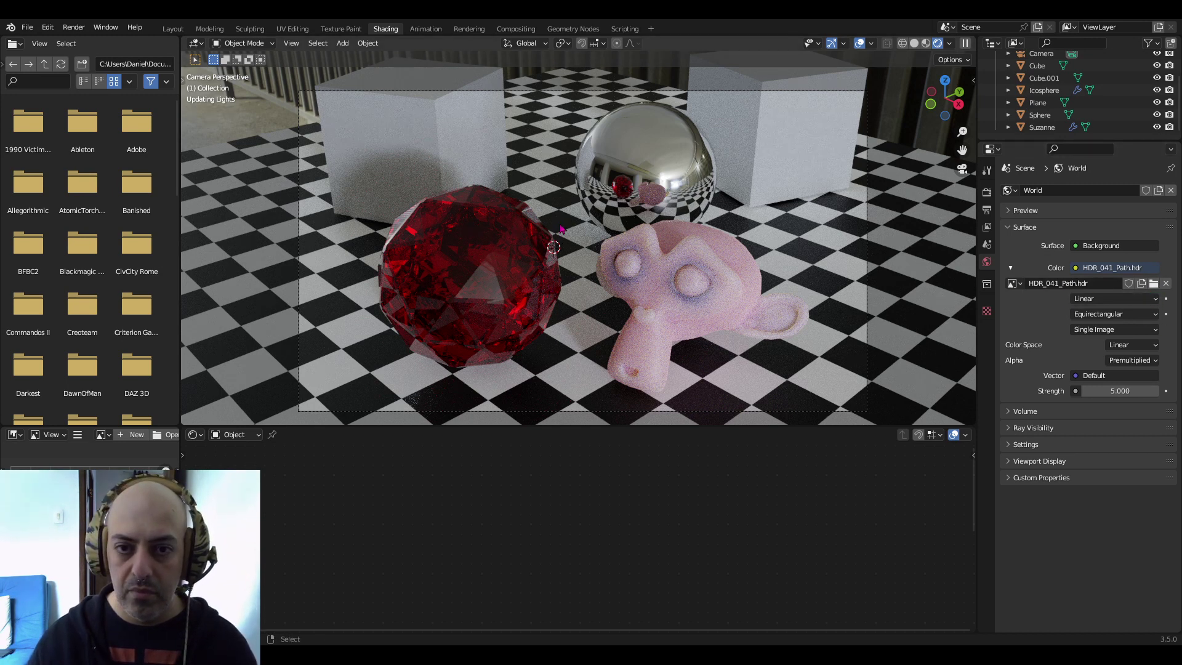
Set the world background strength to 1 and refresh the viewport by switching to Material Preview and back to Rendered shading
{"action": "scroll", "coordinate": [644, 218], "scroll_direction": "down", "scroll_amount": 3}
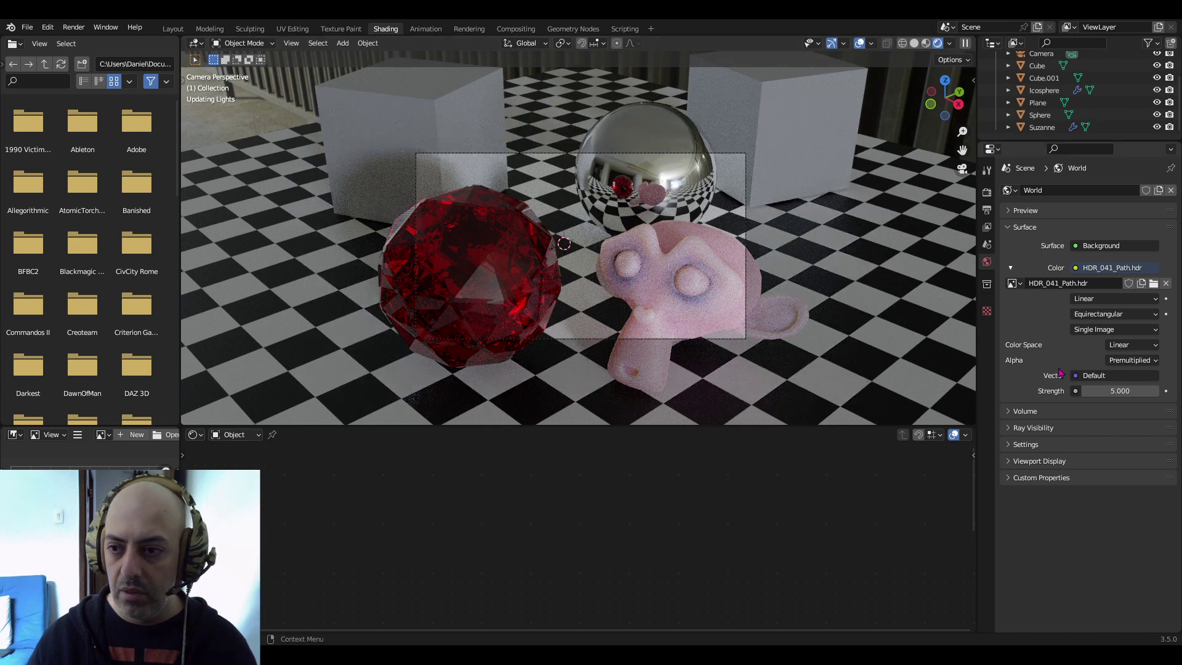
{"action": "left_click", "coordinate": [1108, 391]}
{"action": "type", "text": "1"}
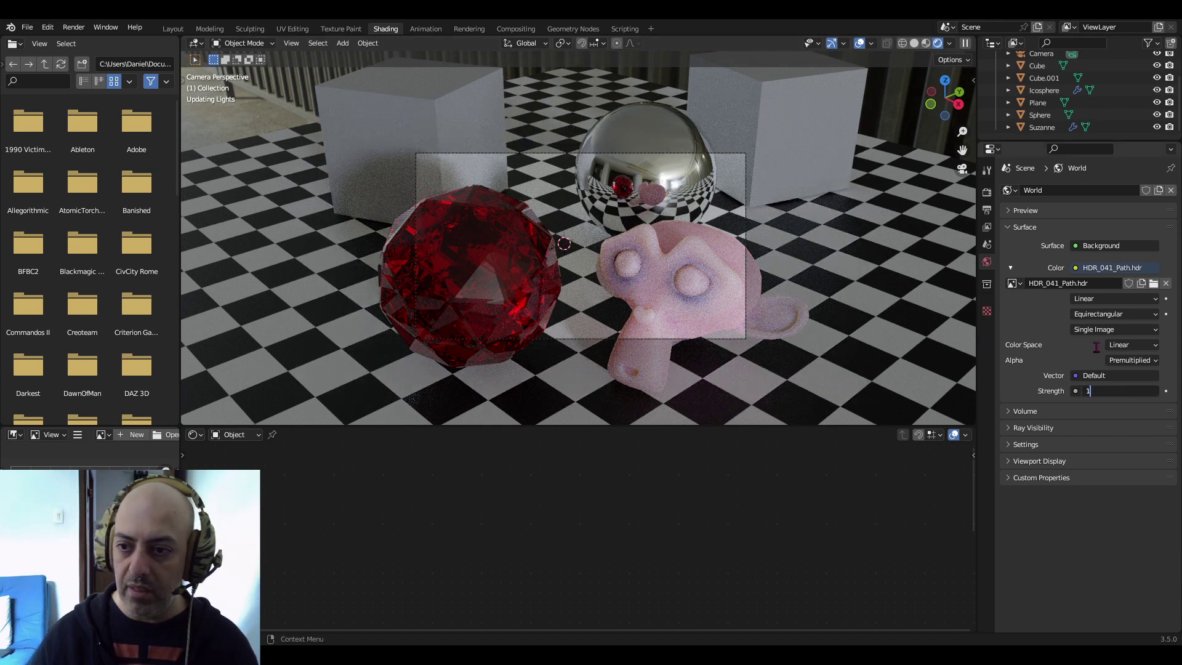
{"action": "key", "text": "Return"}
{"action": "left_click", "coordinate": [926, 44]}
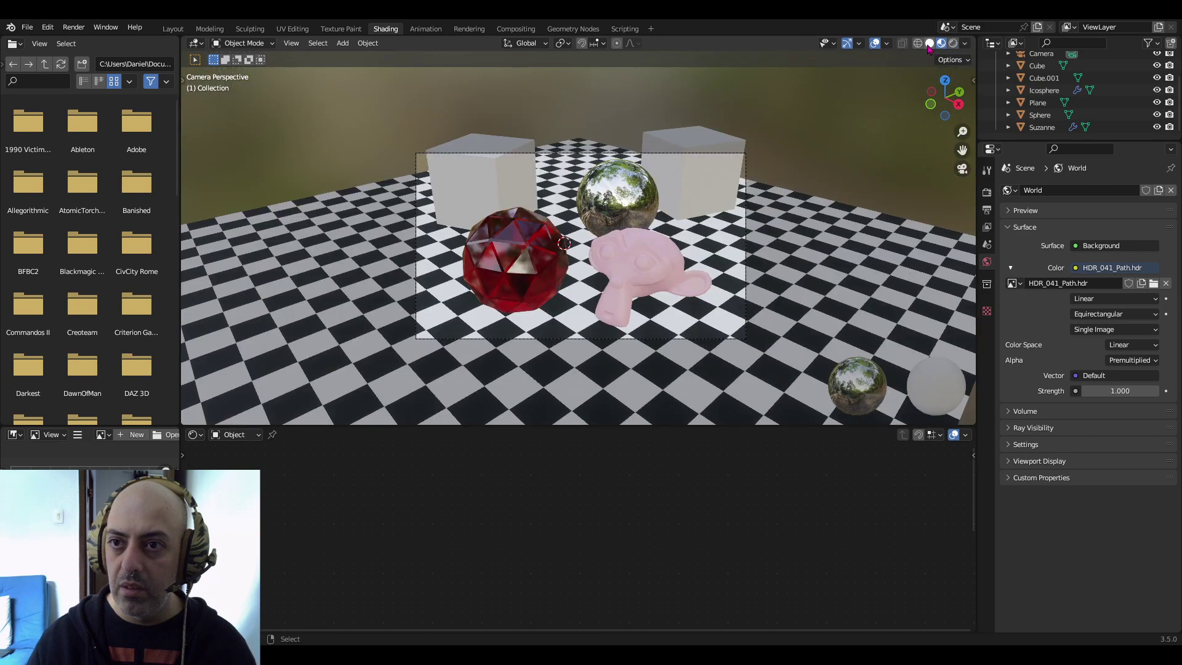
{"action": "left_click", "coordinate": [954, 44]}
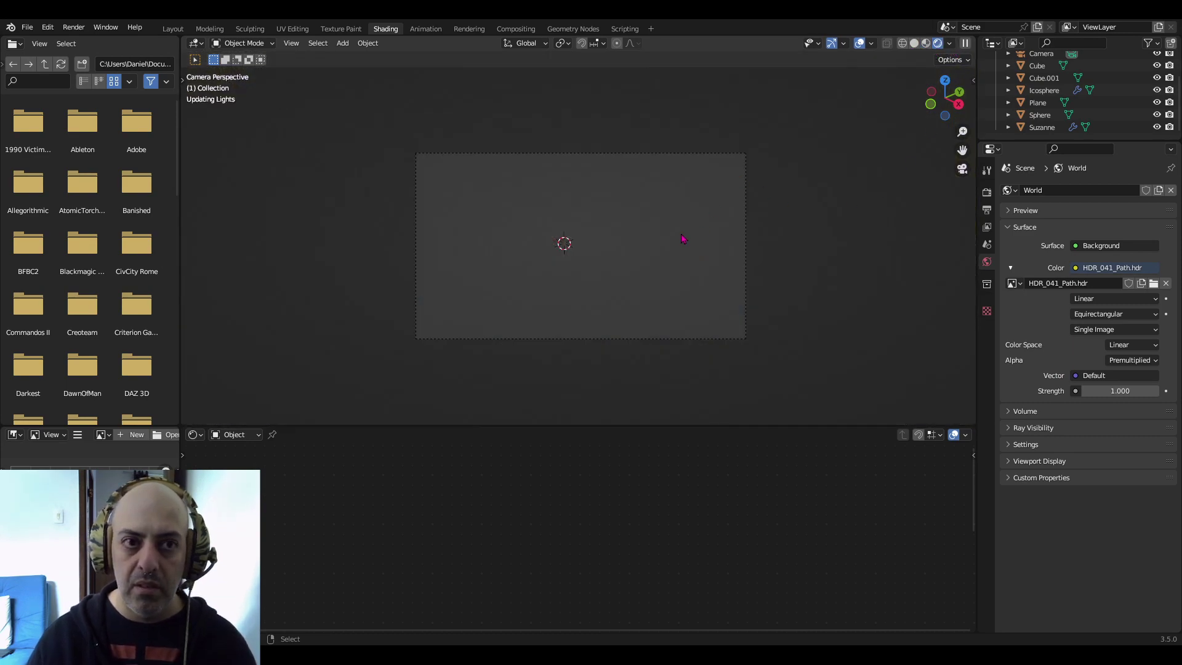
Replace the world's environment image with a Sky Texture and set its sky type to Preetham
{"action": "key", "text": "KP_0"}
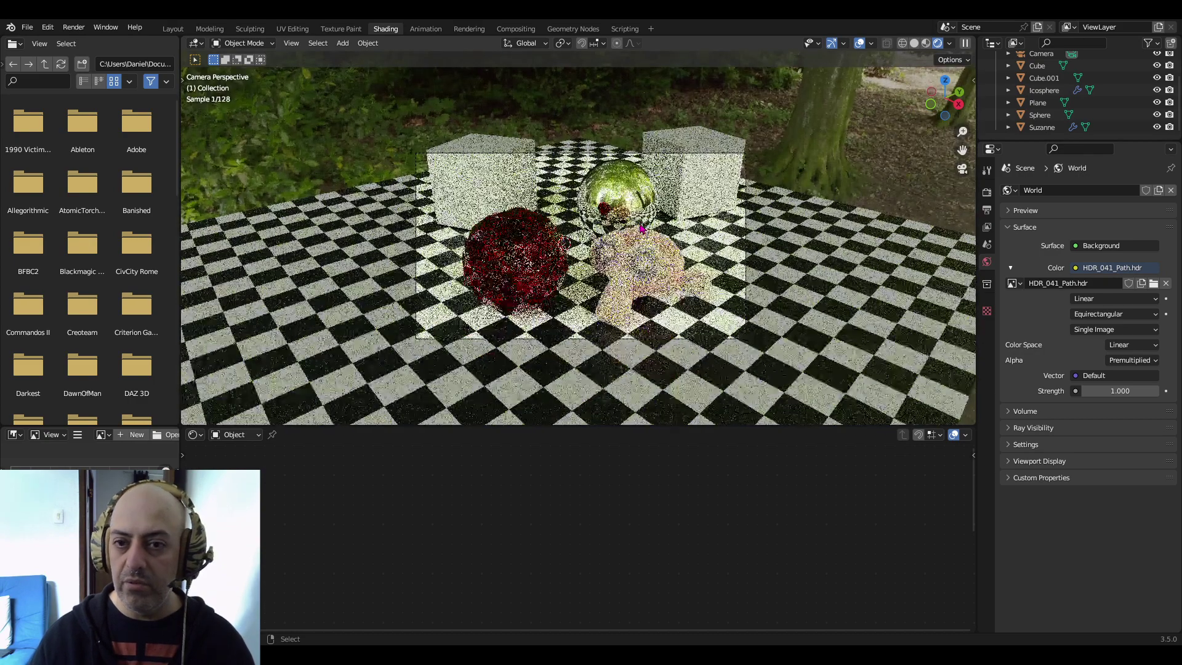
{"action": "middle_click_drag", "start_coordinate": [602, 321], "coordinate": [822, 289]}
{"action": "key", "text": "KP_0"}
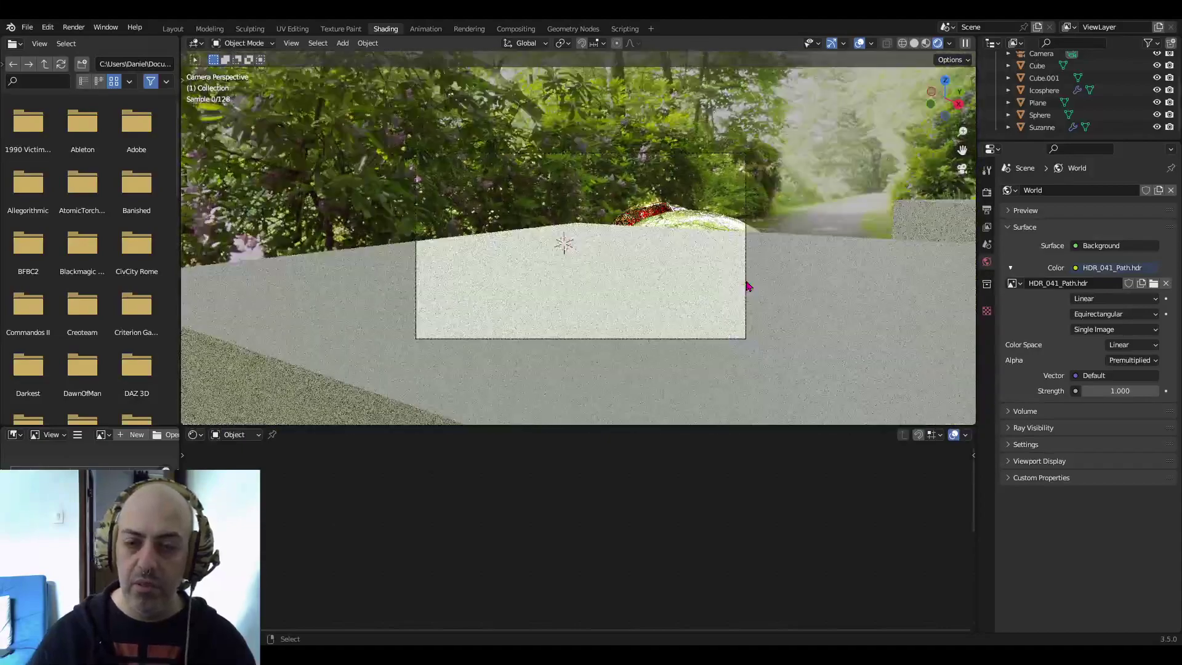
{"action": "scroll", "coordinate": [691, 252], "scroll_direction": "up", "scroll_amount": 2}
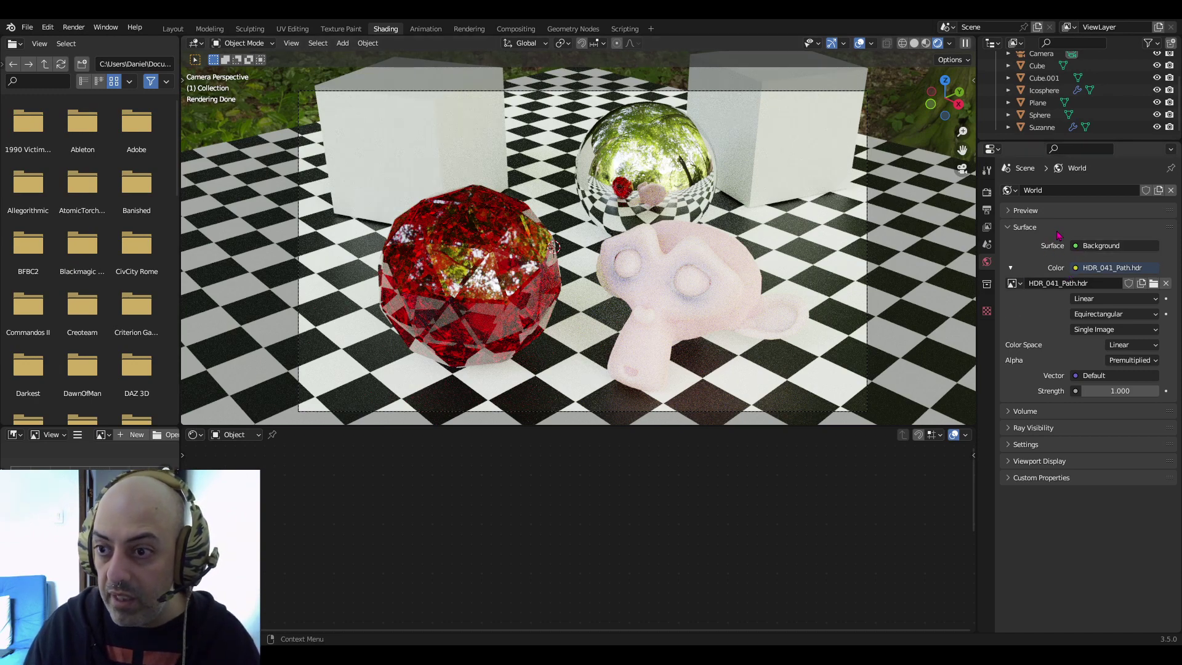
{"action": "left_click", "coordinate": [1075, 268]}
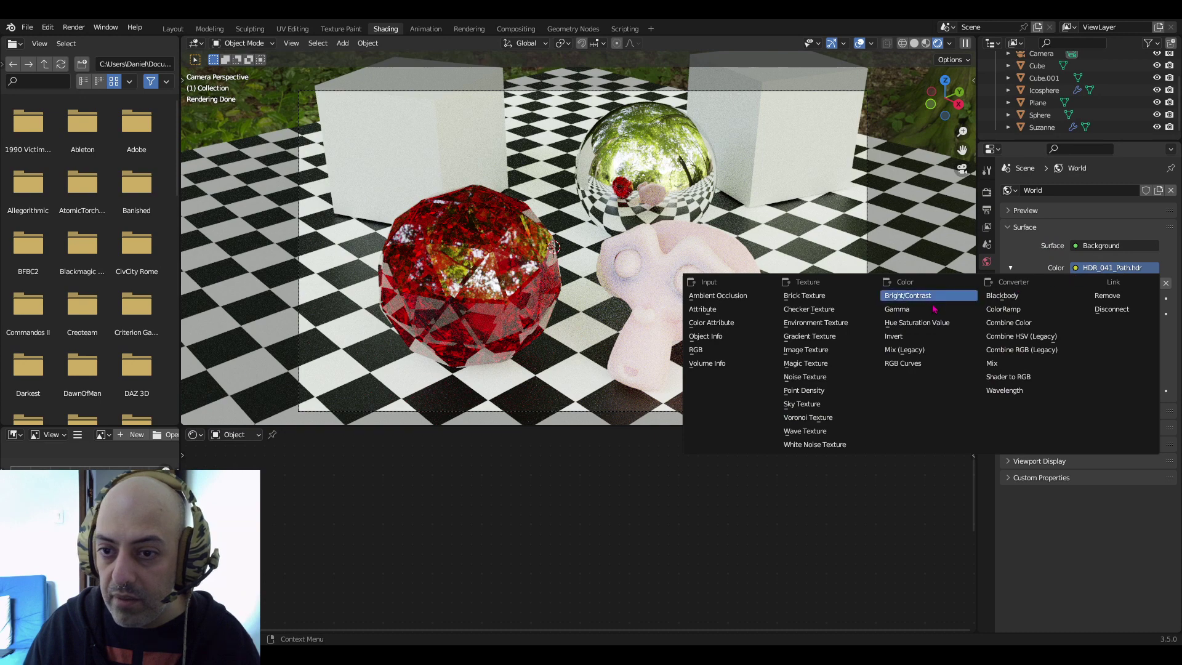
{"action": "left_click", "coordinate": [803, 406]}
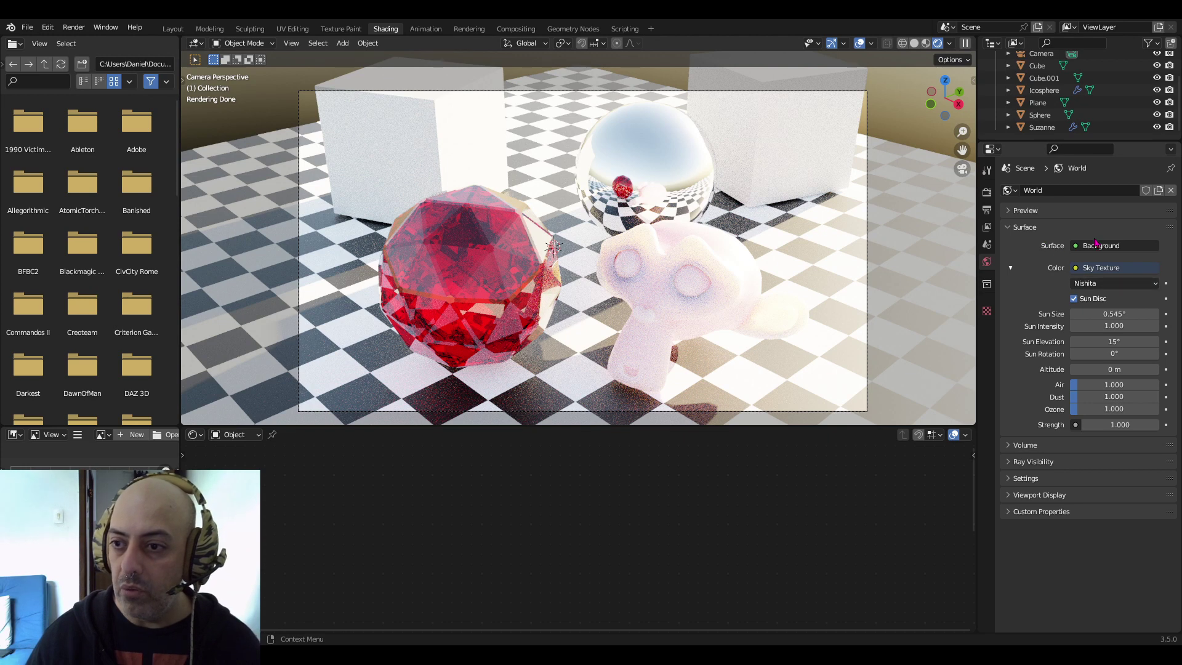
{"action": "left_click", "coordinate": [1113, 286]}
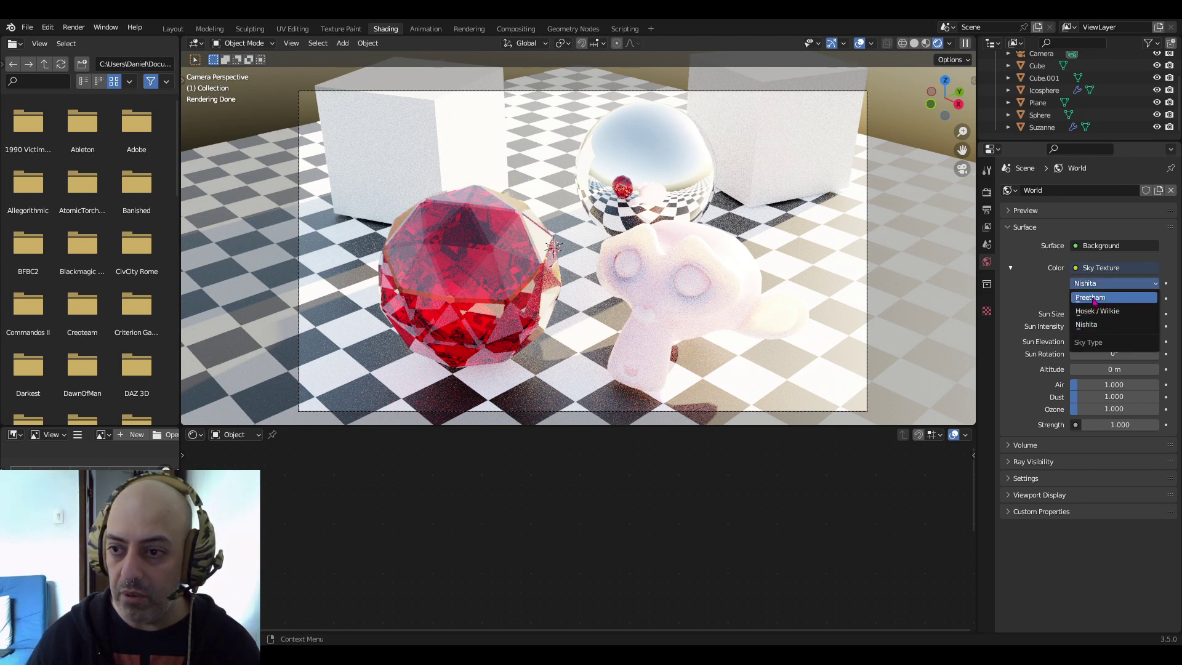
{"action": "left_click", "coordinate": [1102, 298]}
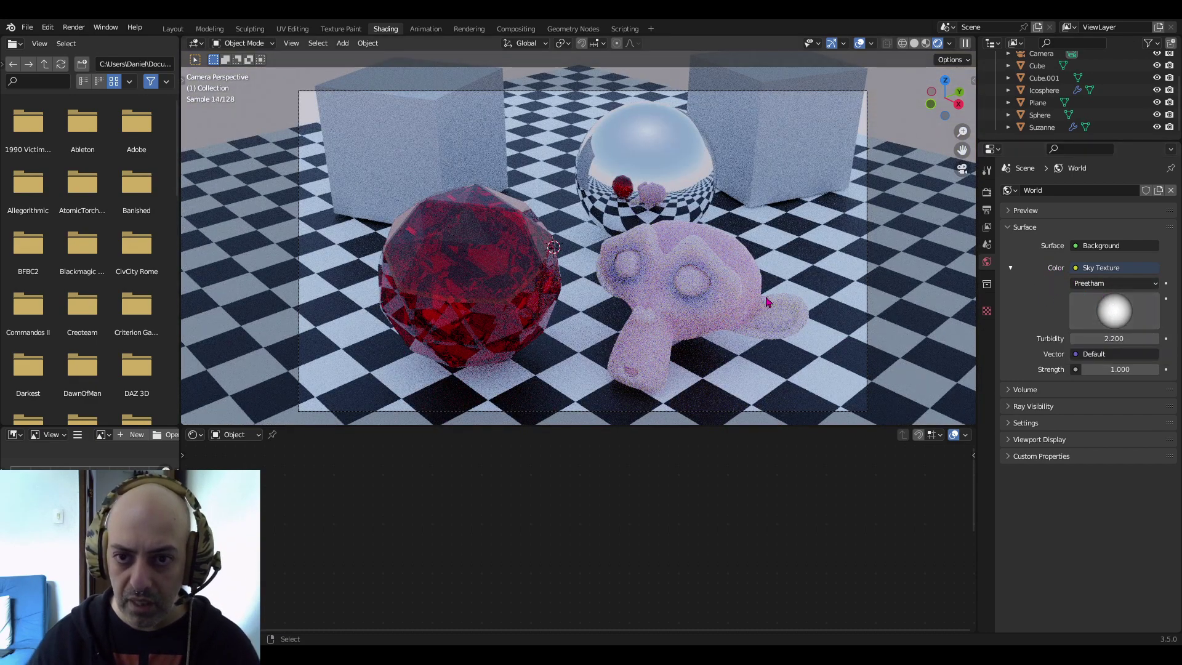
Vary the Preetham sky's sun direction through side-lit and dark low-sun settings, ending on a bright daylight sky
{"action": "left_click_drag", "start_coordinate": [1124, 320], "coordinate": [1079, 306]}
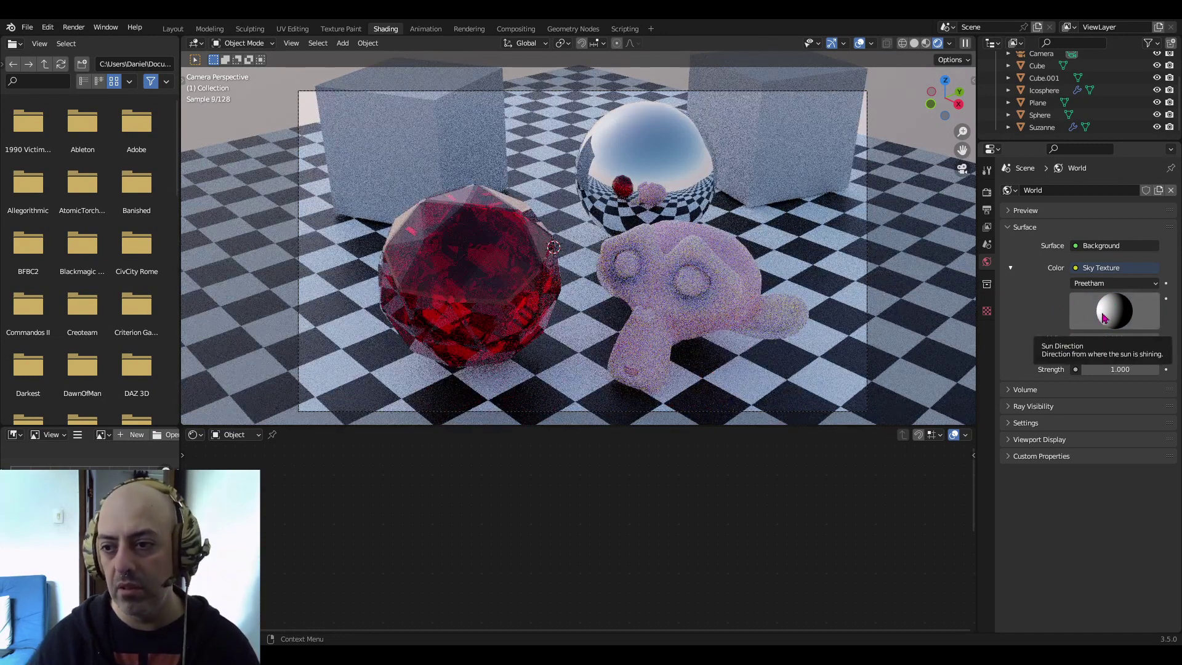
{"action": "left_click_drag", "start_coordinate": [1104, 317], "coordinate": [1119, 296]}
{"action": "left_click_drag", "start_coordinate": [1119, 301], "coordinate": [1119, 303]}
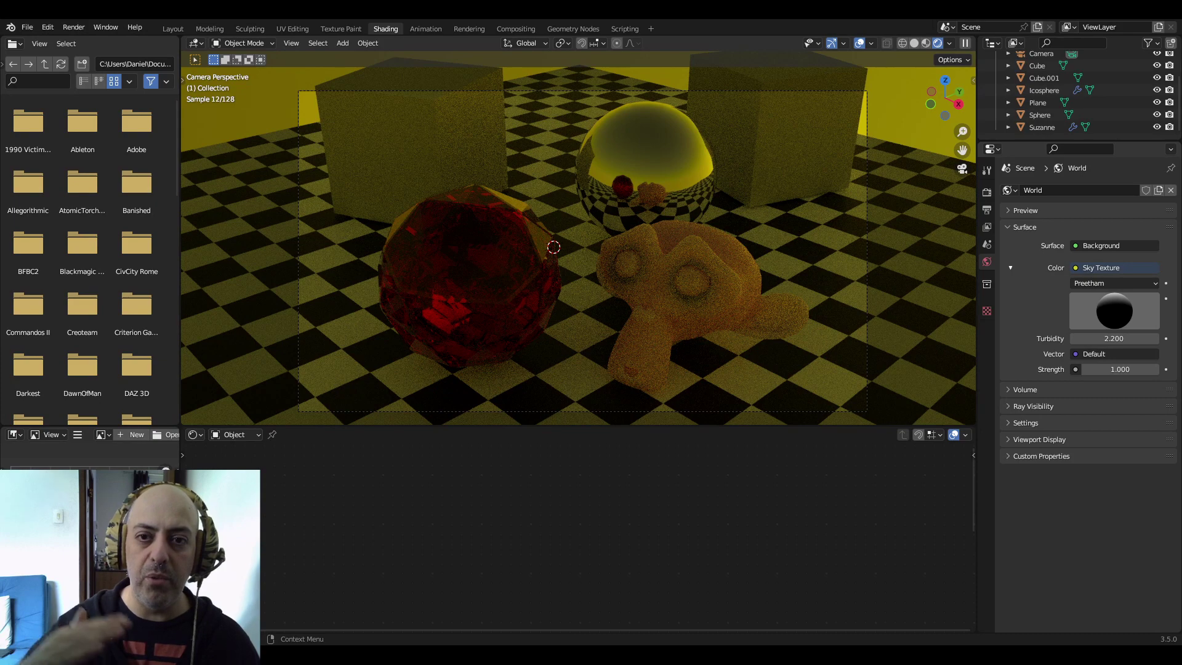
{"action": "left_click_drag", "start_coordinate": [1119, 303], "coordinate": [1127, 502]}
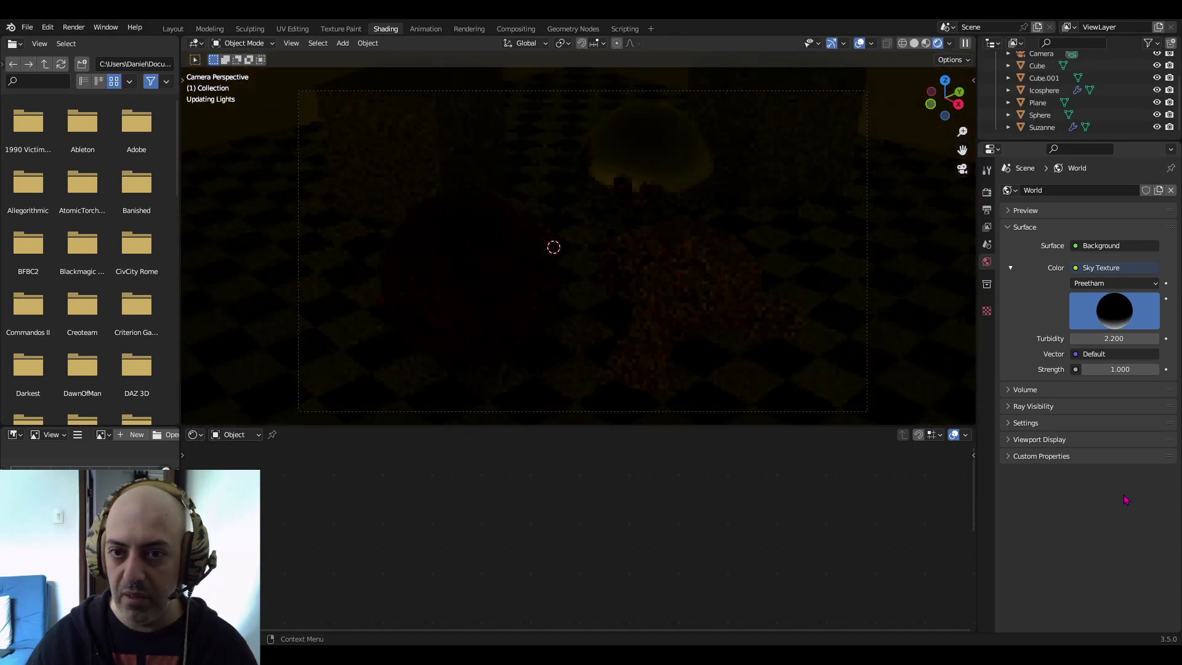
{"action": "left_click_drag", "start_coordinate": [1126, 500], "coordinate": [1126, 500]}
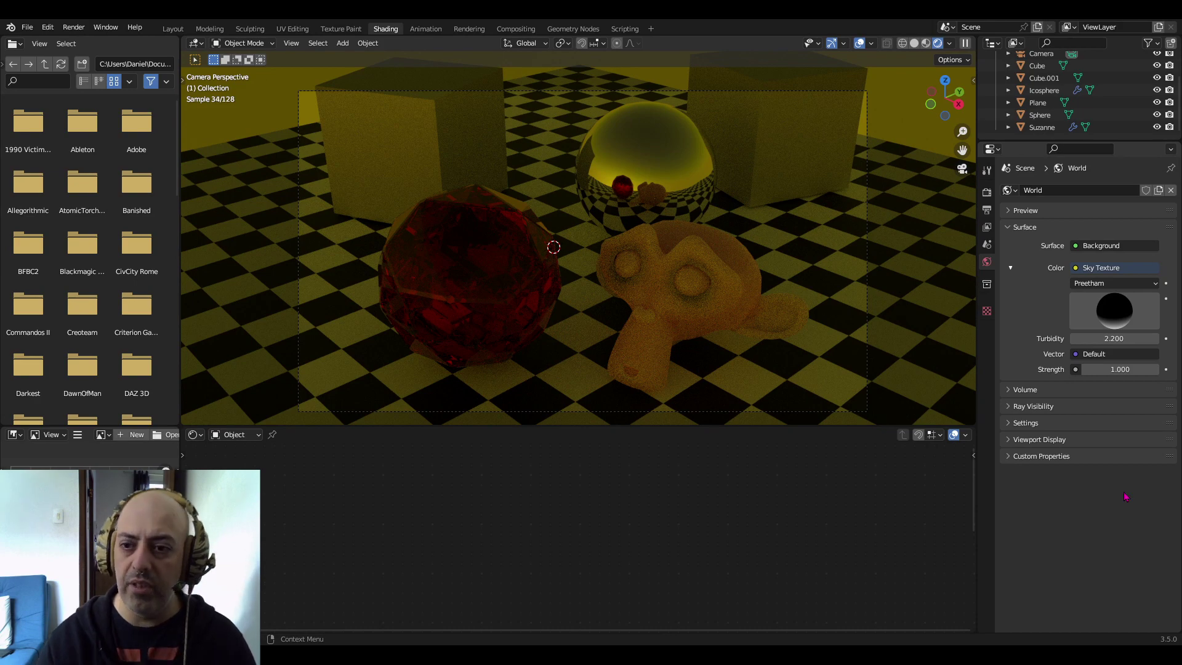
{"action": "left_click_drag", "start_coordinate": [1124, 325], "coordinate": [1125, 330]}
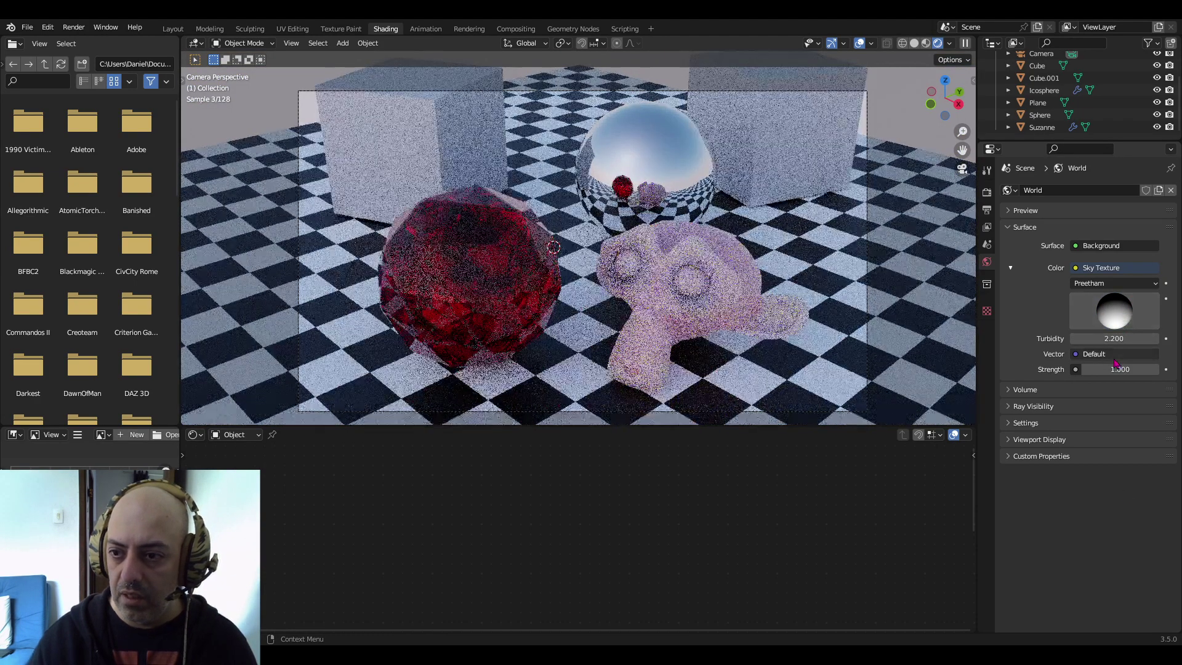
Set the strength of the Preetham sky background to 5
{"action": "left_click", "coordinate": [1118, 369]}
{"action": "type", "text": "5"}
{"action": "key", "text": "Return"}
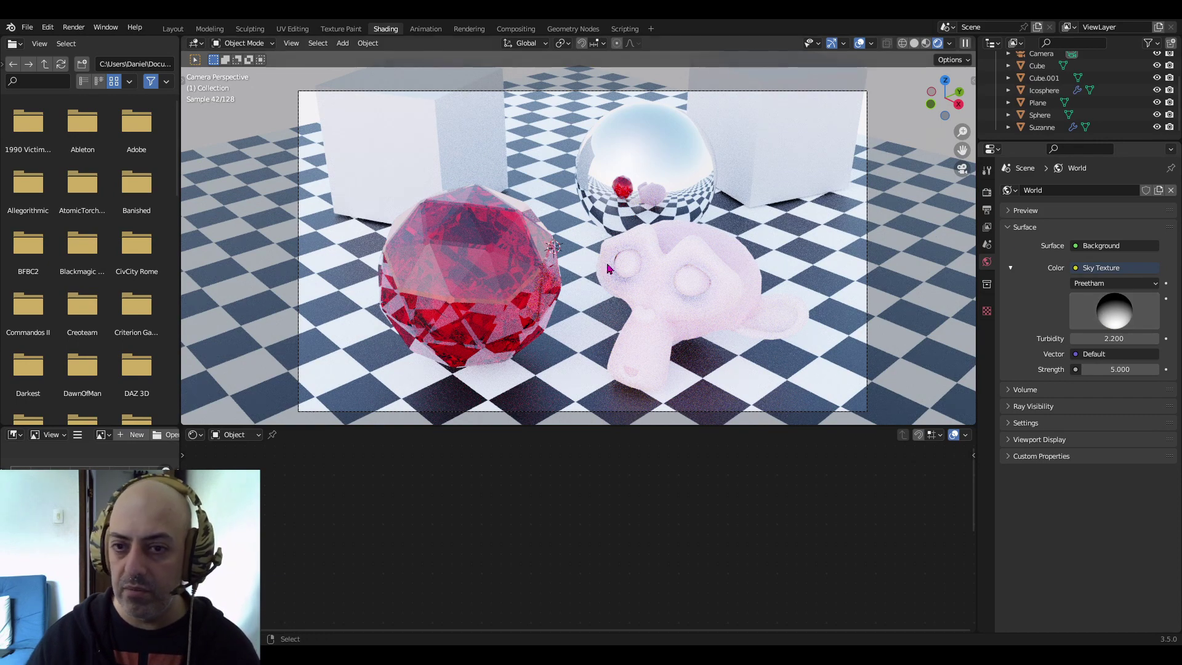
Disable the red icosphere's Solidify and Bevel modifiers in both the viewport and the render
{"action": "left_click", "coordinate": [497, 263]}
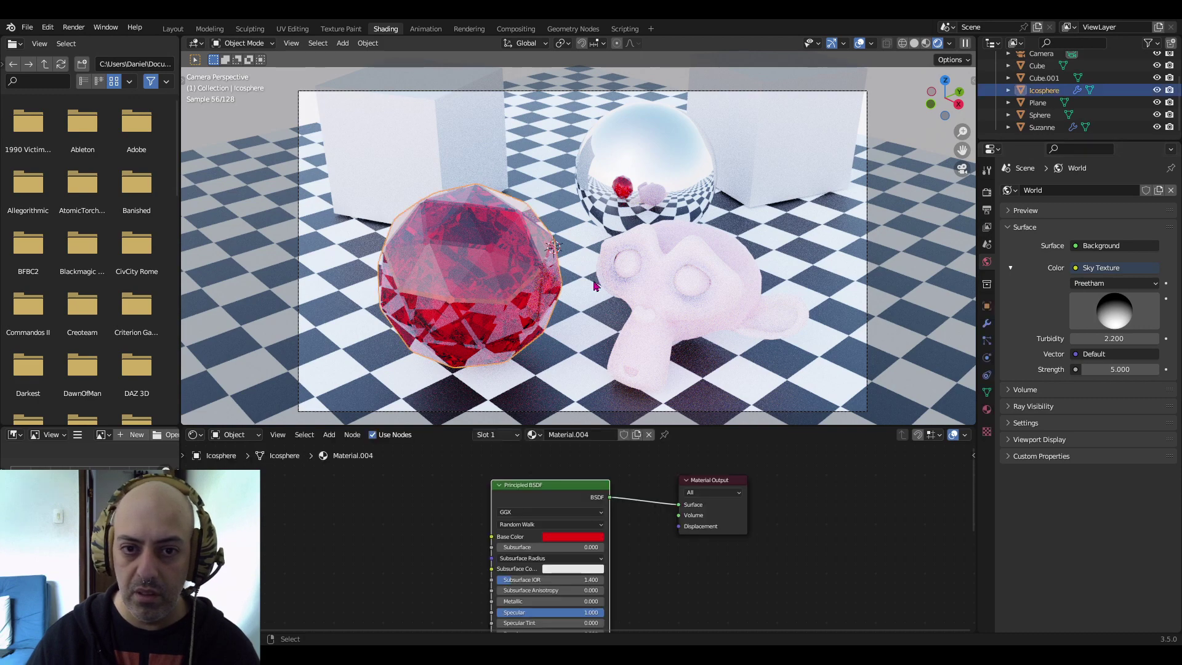
{"action": "left_click", "coordinate": [987, 325]}
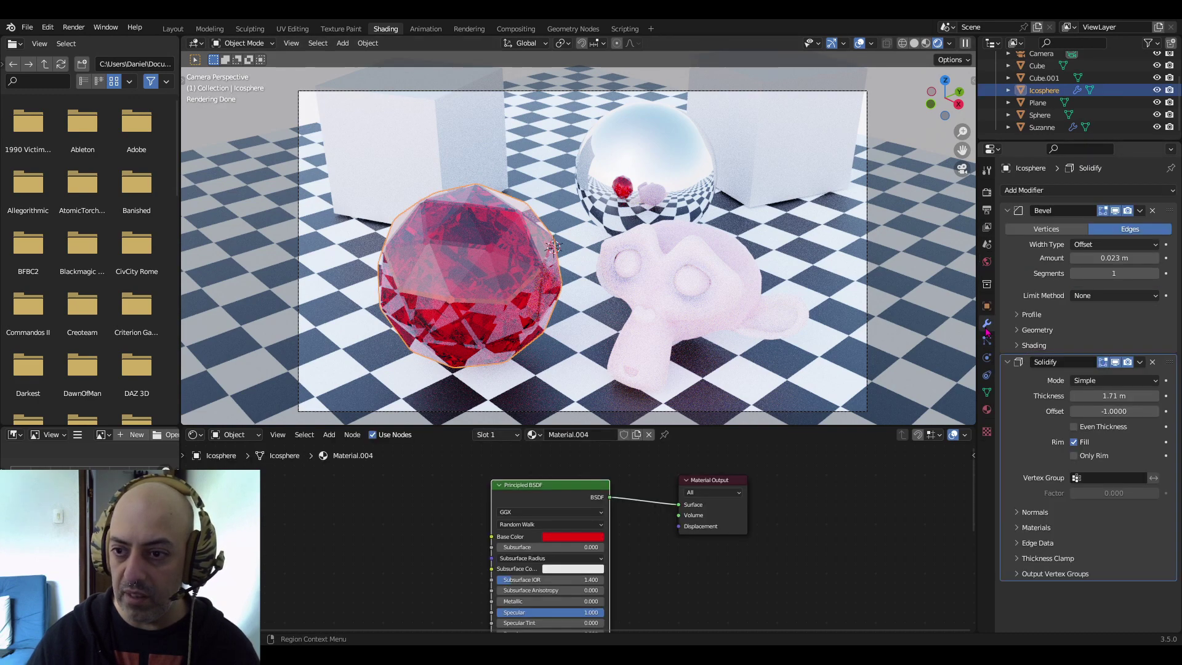
{"action": "left_click", "coordinate": [1128, 362]}
{"action": "left_click", "coordinate": [1115, 363]}
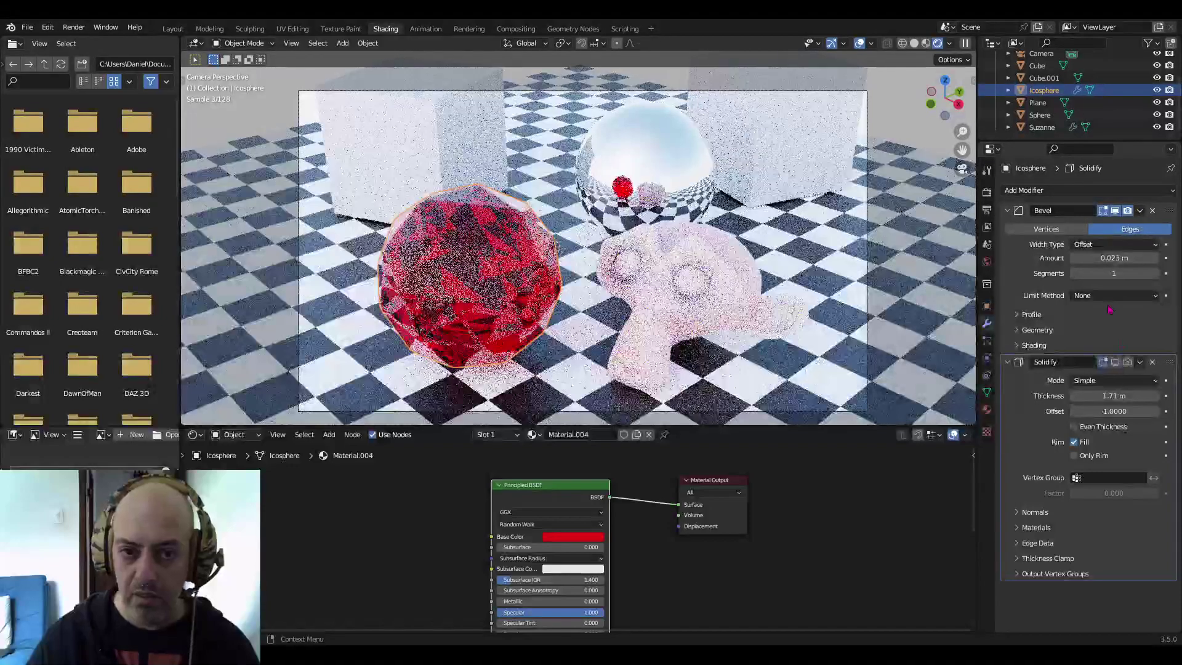
{"action": "left_click", "coordinate": [1115, 210]}
{"action": "left_click", "coordinate": [1128, 211]}
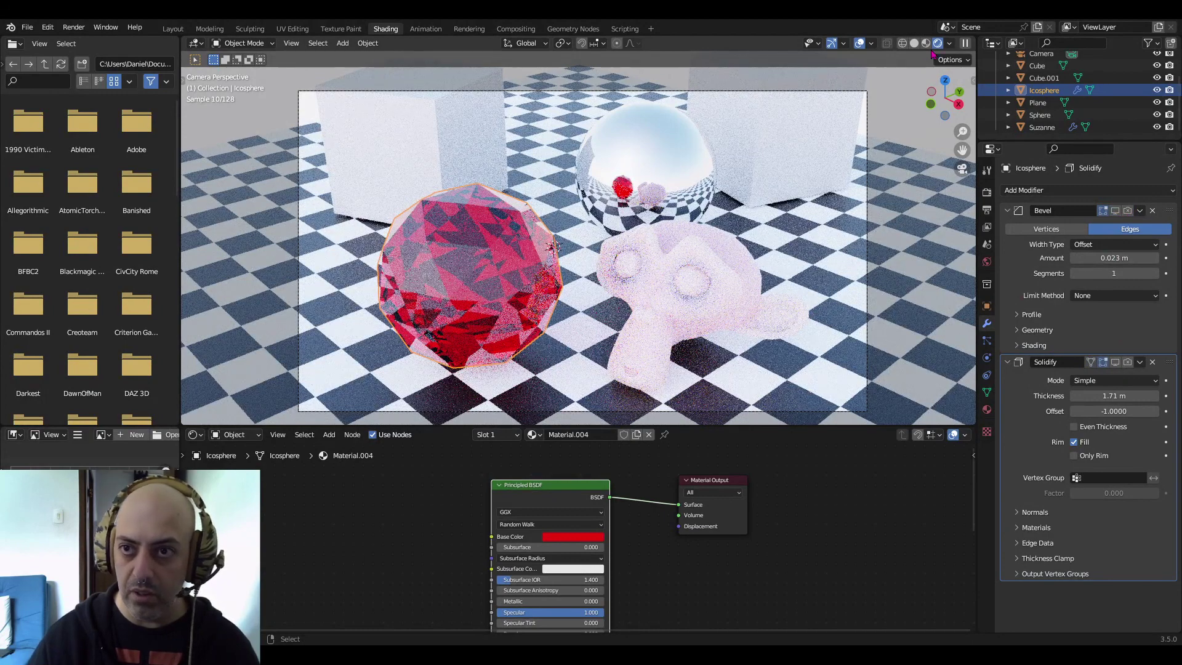
Inspect the icosphere's mesh in Wireframe shading with X-ray turned off, return to Rendered shading, and save the file
{"action": "left_click", "coordinate": [902, 43]}
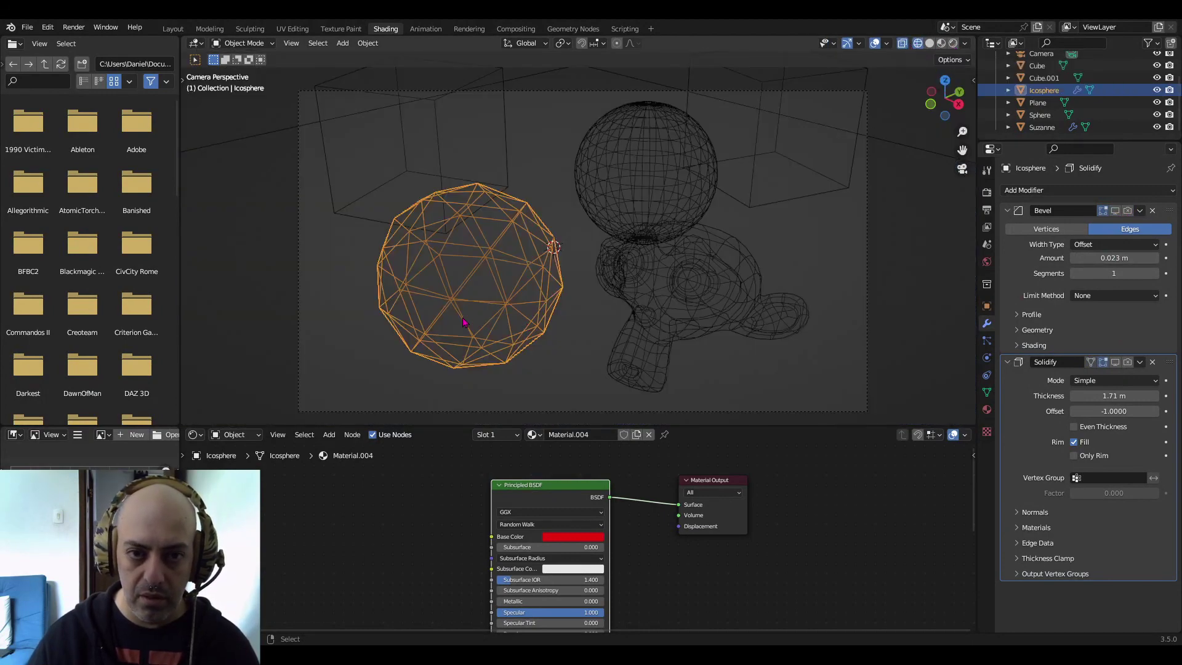
{"action": "key", "text": "Tab"}
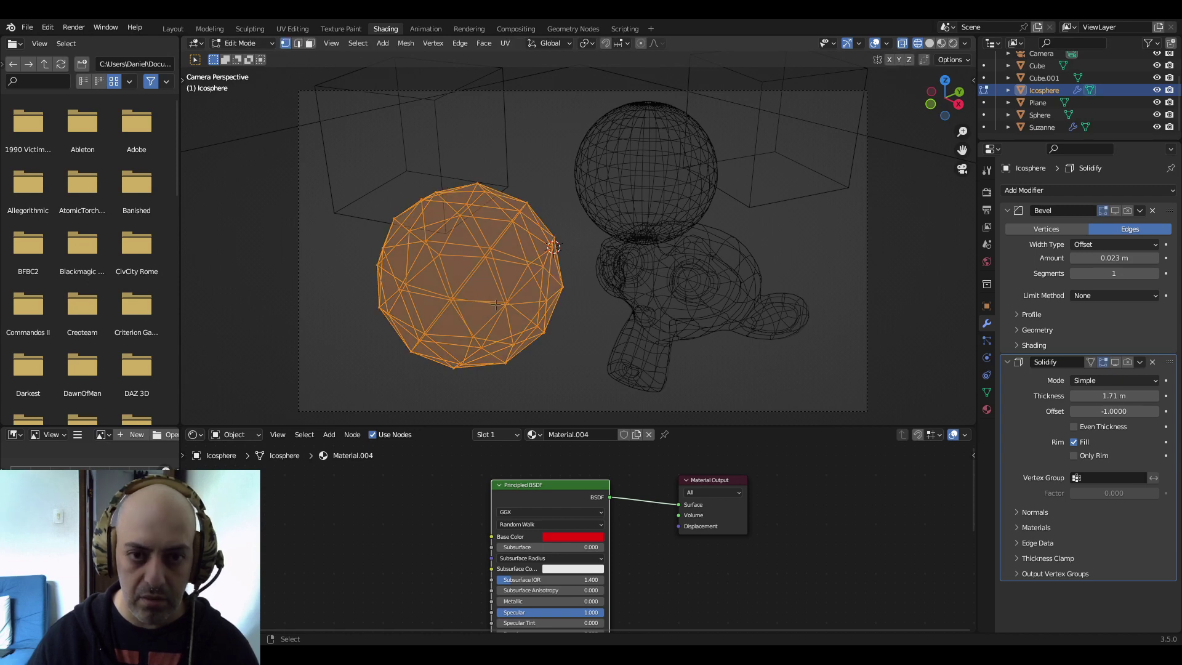
{"action": "key", "text": "Tab"}
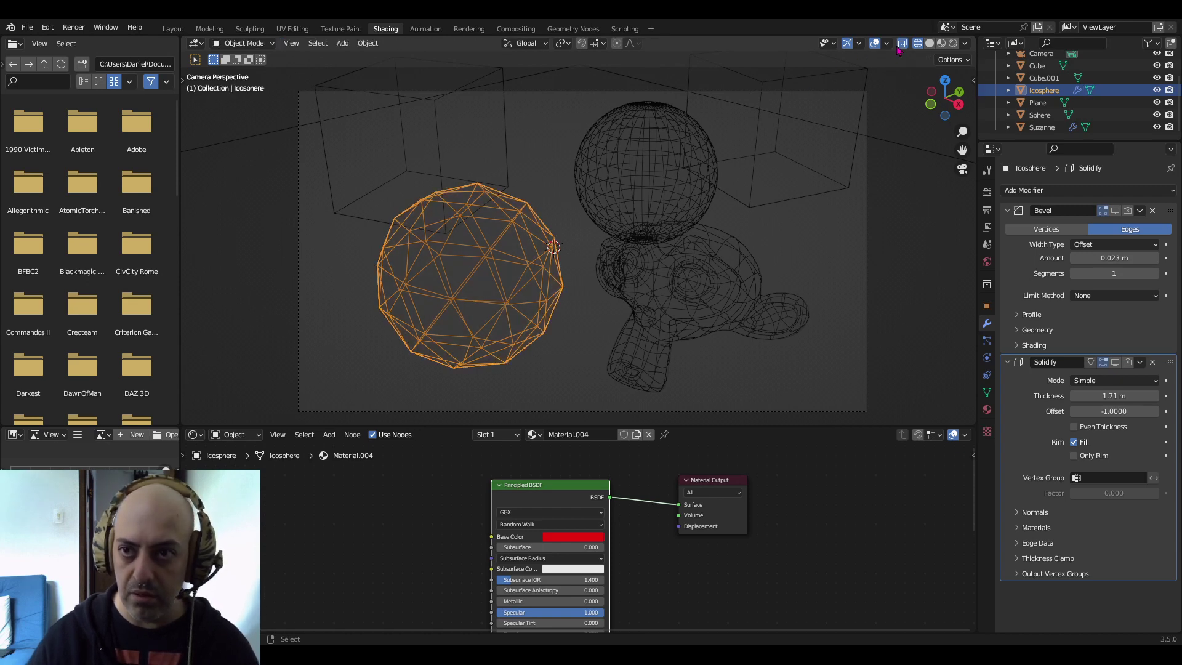
{"action": "key", "text": "alt+z"}
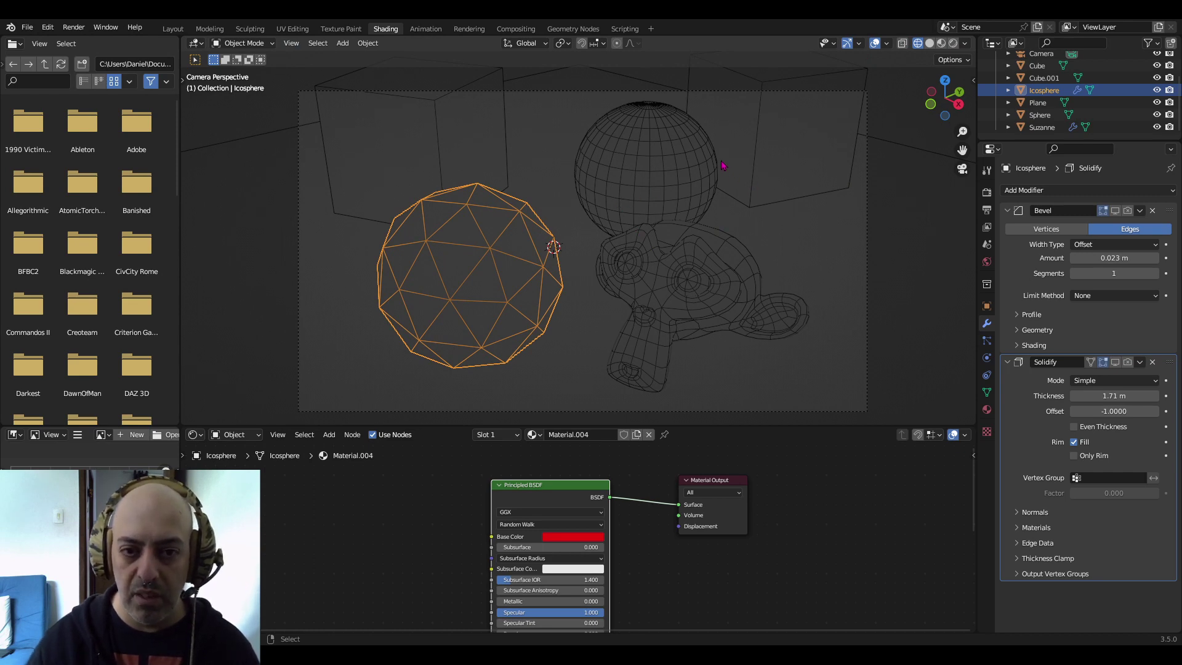
{"action": "left_click", "coordinate": [953, 44]}
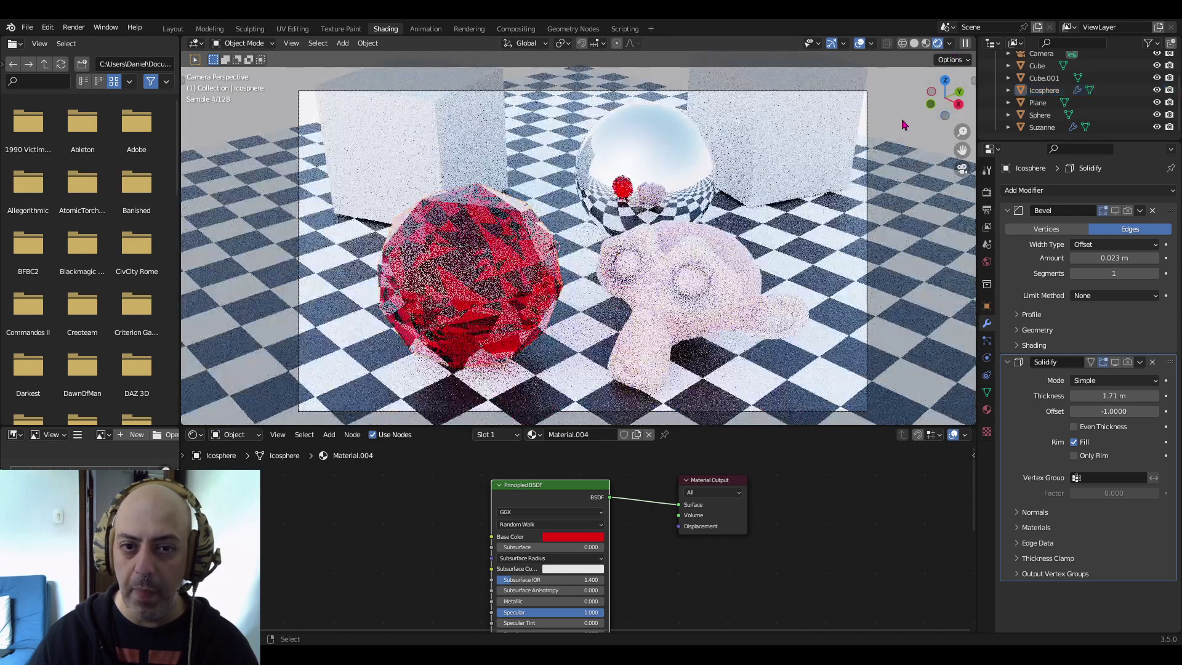
{"action": "key", "text": "ctrl+s"}
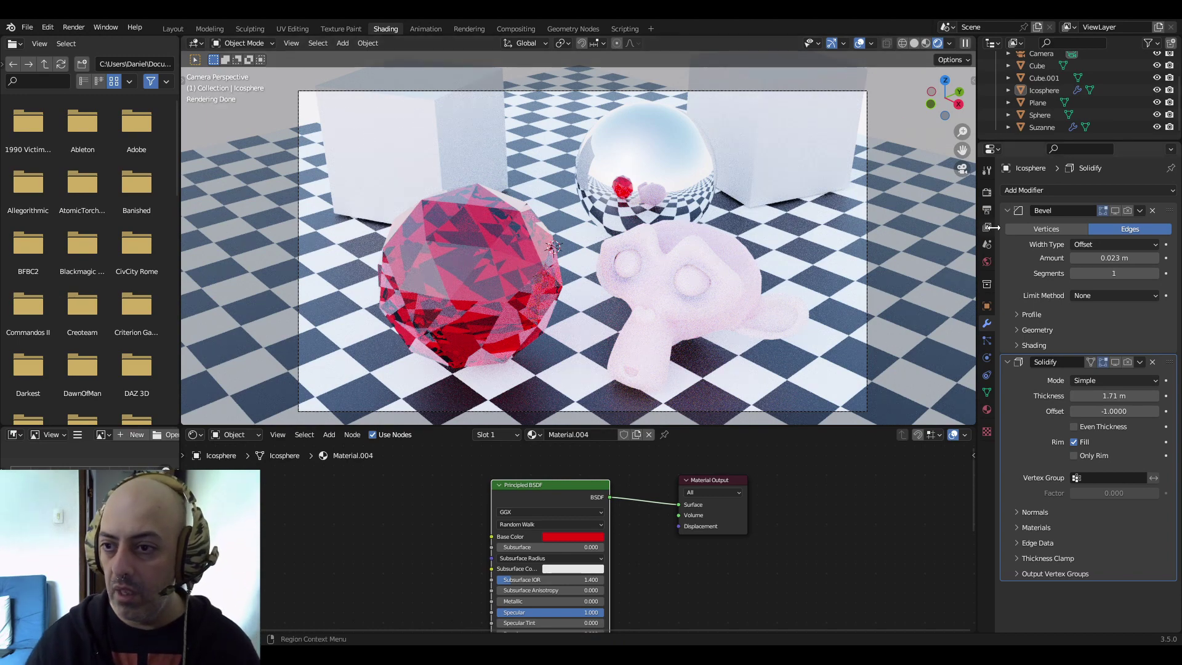
Change the world's sky type to Hosek / Wilkie and raise its ground albedo to about 0.844
{"action": "left_click", "coordinate": [987, 261]}
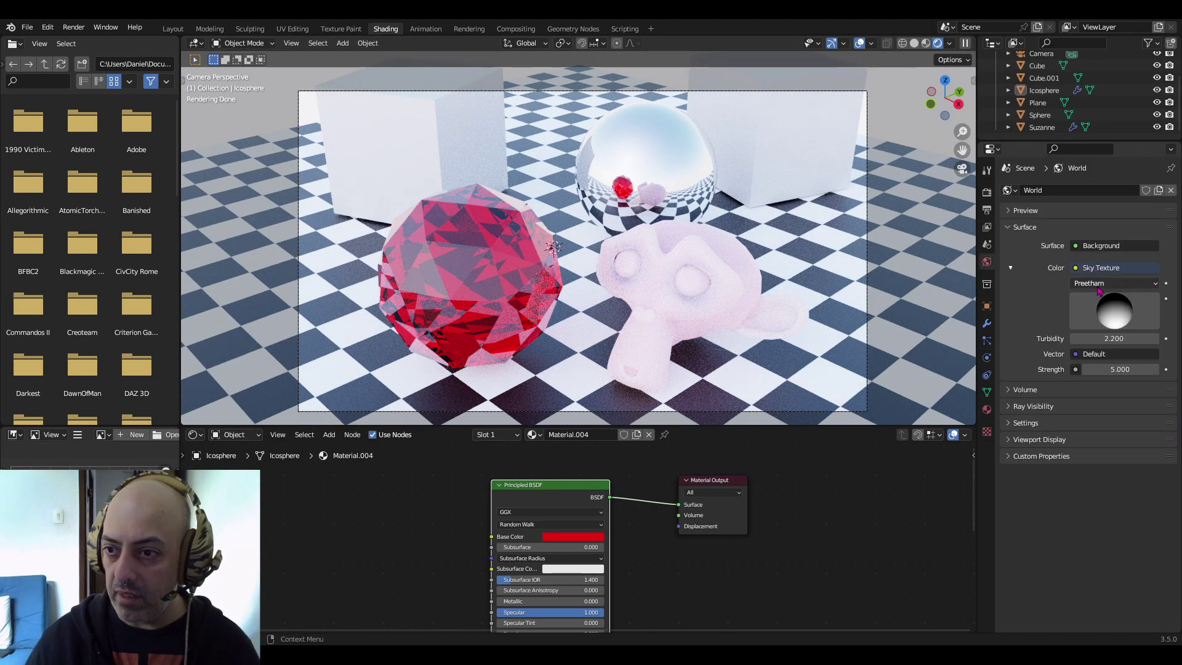
{"action": "left_click", "coordinate": [1094, 283]}
{"action": "left_click", "coordinate": [1096, 313]}
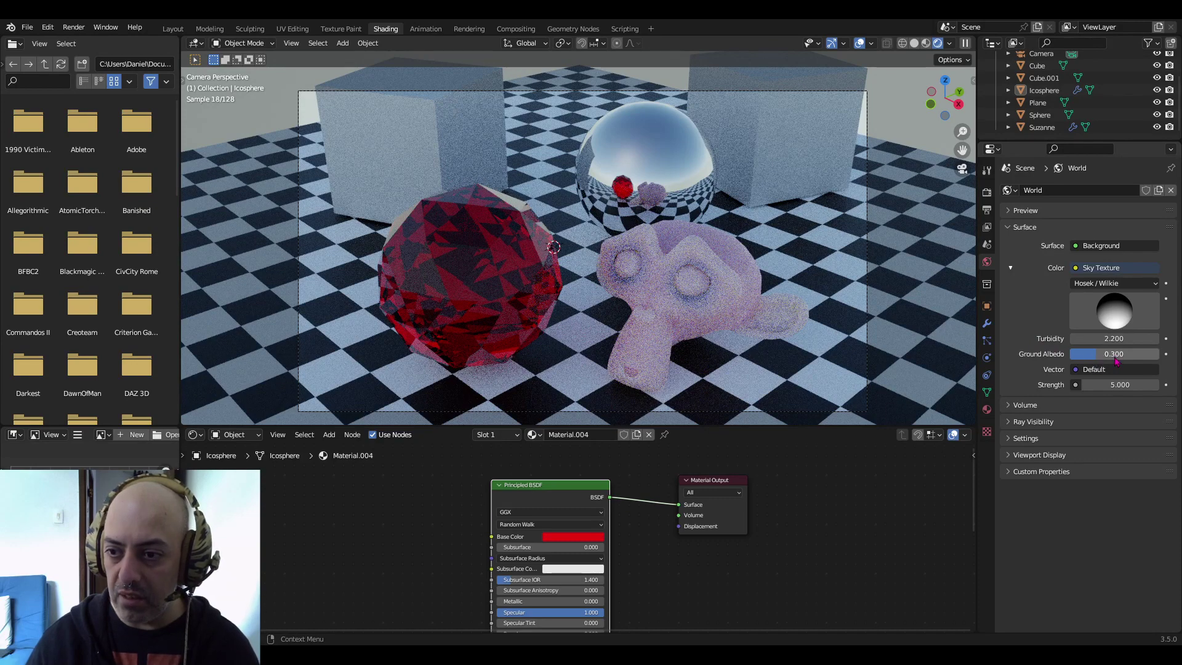
{"action": "left_click_drag", "start_coordinate": [1118, 362], "coordinate": [1145, 362]}
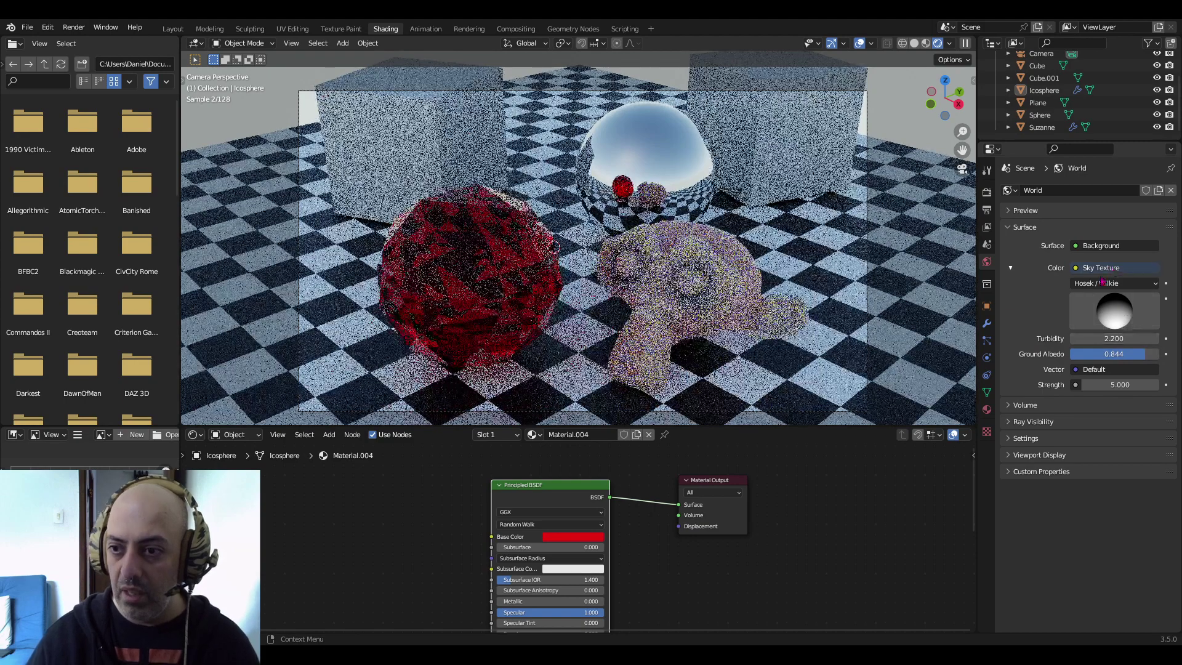
Change the world's sky type to Nishita and switch the render engine to Eevee
{"action": "left_click", "coordinate": [1102, 283]}
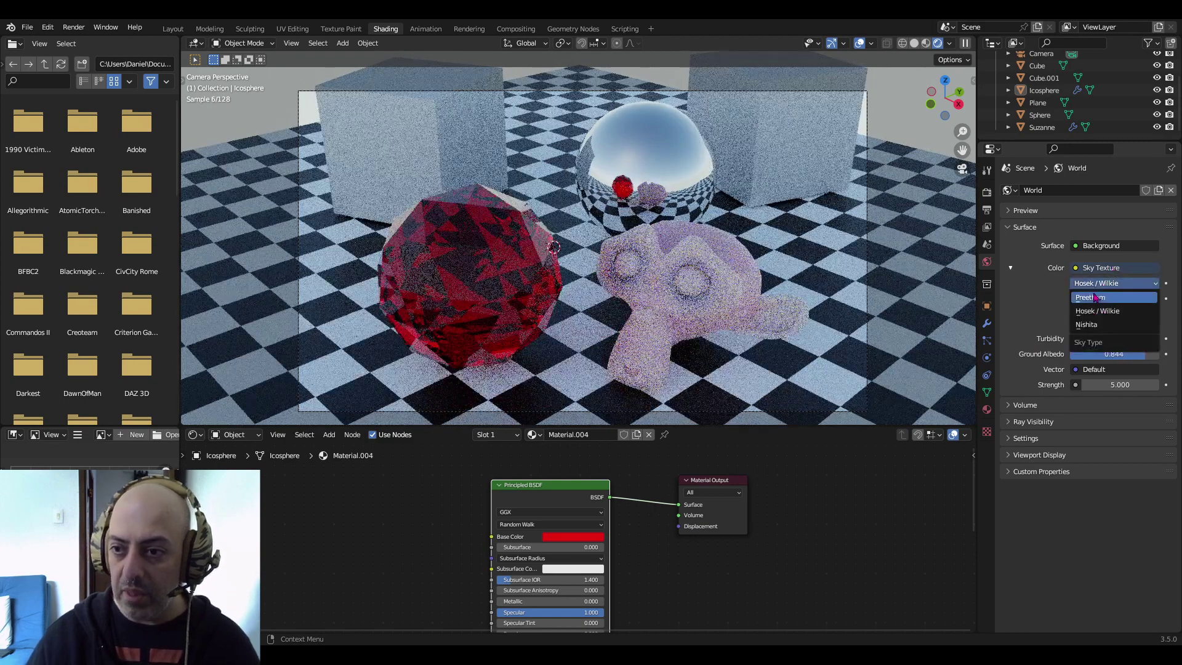
{"action": "left_click", "coordinate": [1088, 326]}
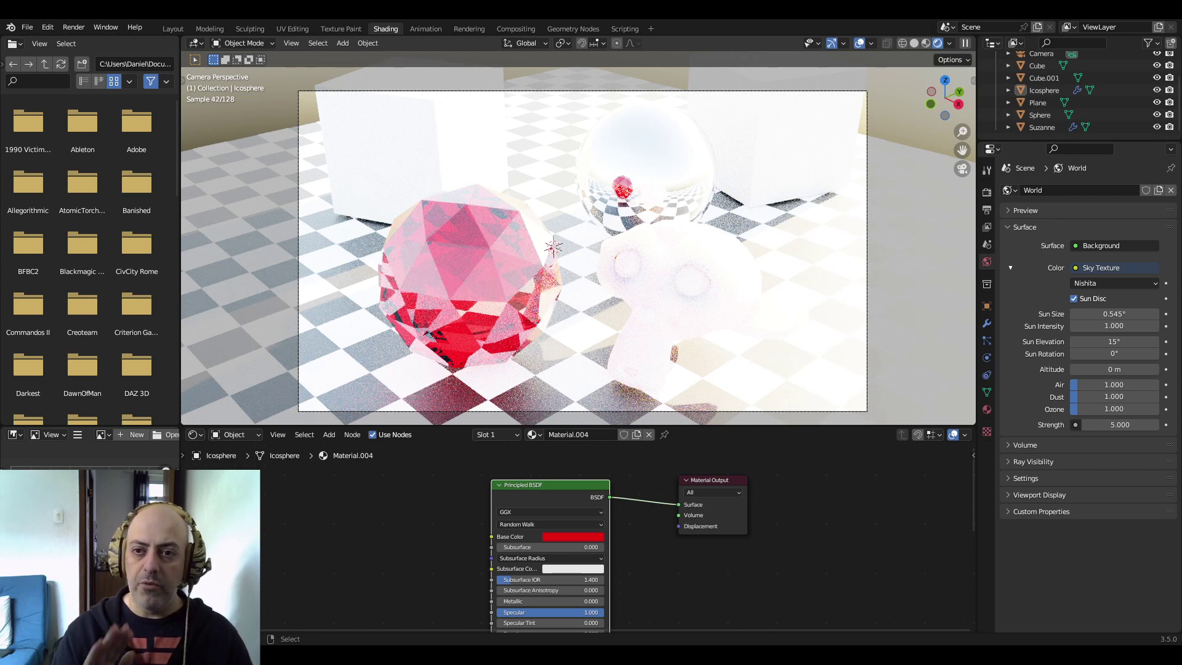
{"action": "left_click", "coordinate": [988, 193]}
{"action": "left_click", "coordinate": [1102, 190]}
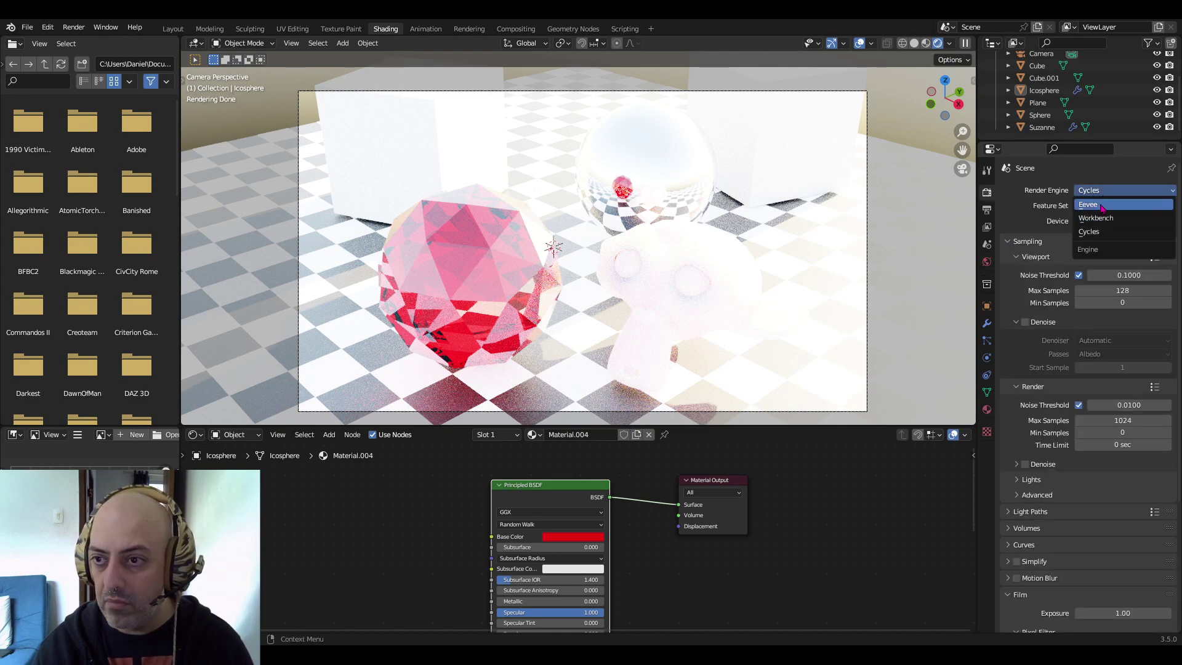
{"action": "left_click", "coordinate": [1102, 206]}
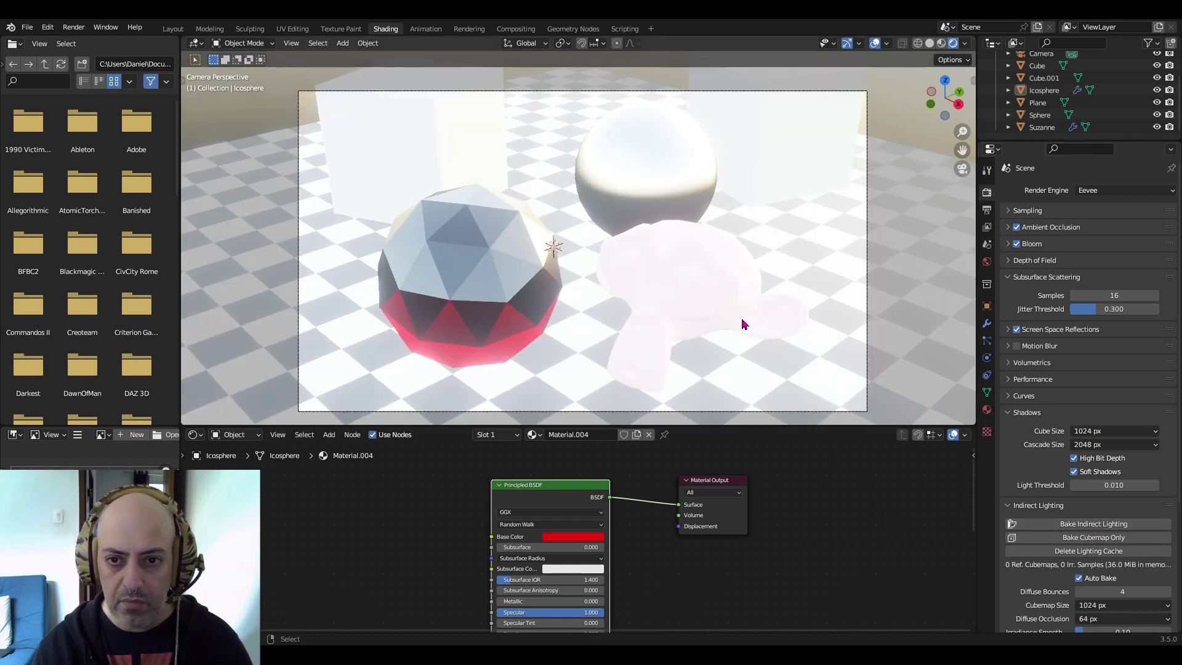
Set the strength of the Nishita sky background to 1
{"action": "left_click", "coordinate": [987, 262]}
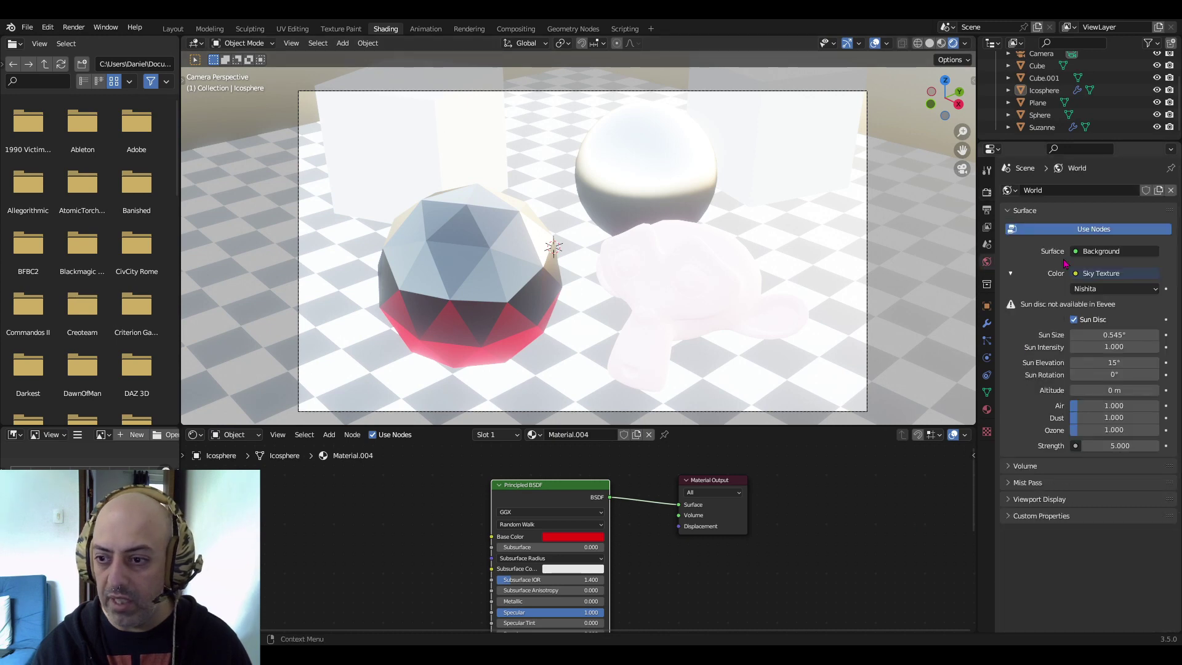
{"action": "left_click", "coordinate": [1118, 446]}
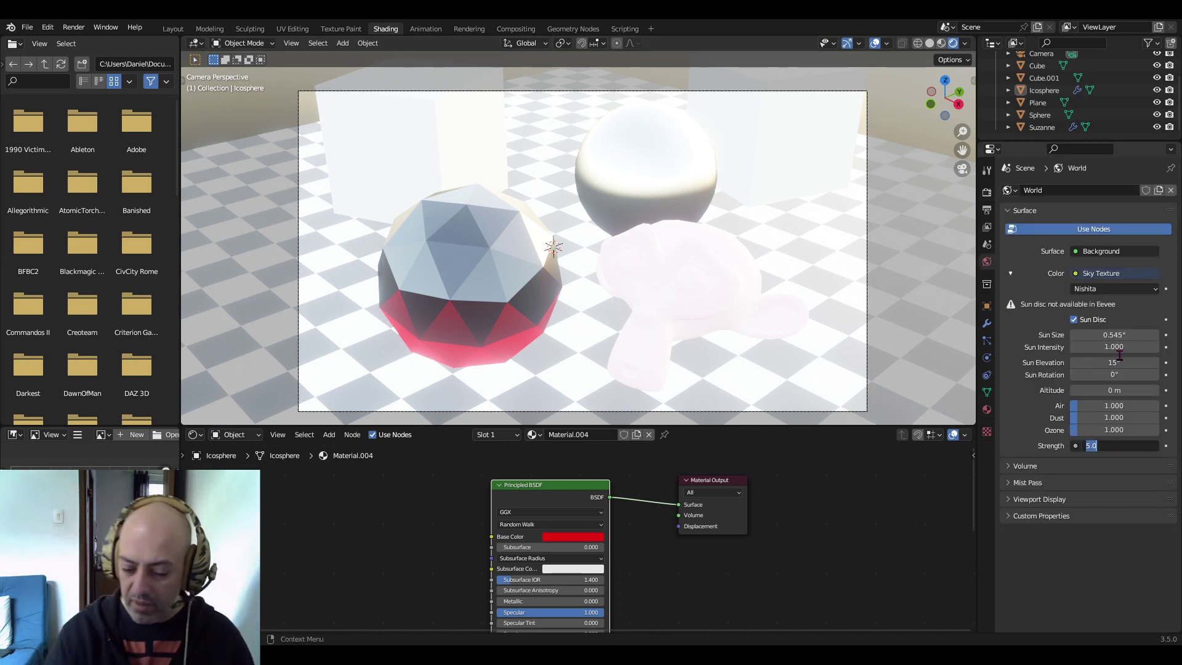
{"action": "key", "text": "Return"}
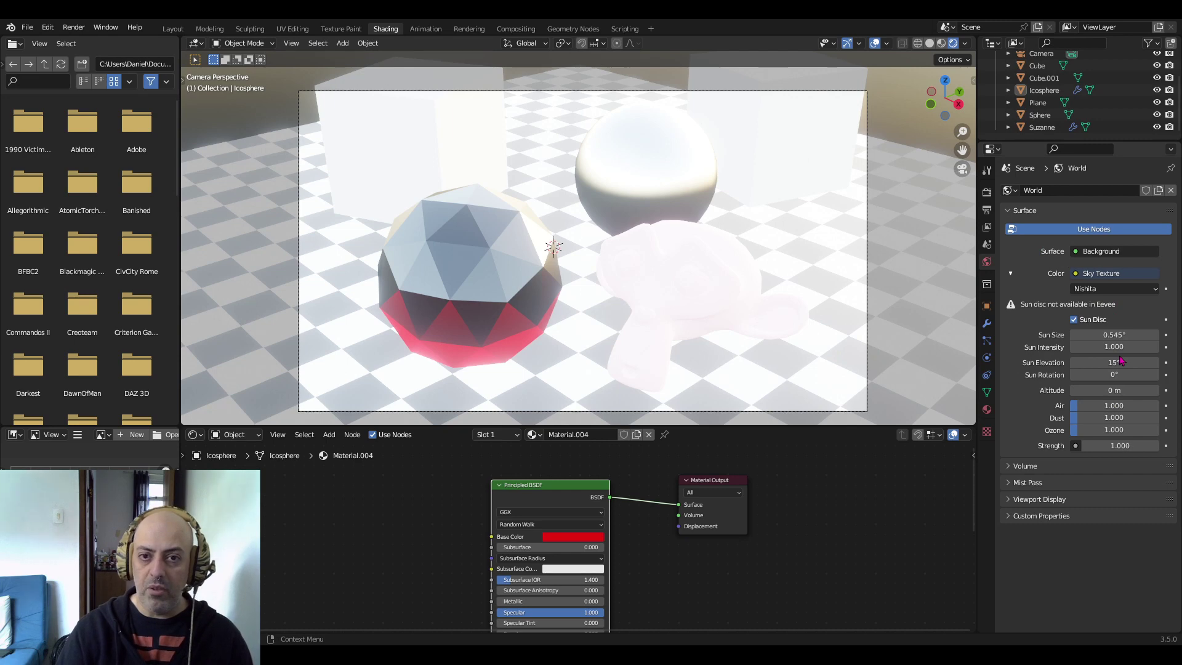
Turn off Bloom for Eevee and switch the render engine back to Cycles
{"action": "left_click", "coordinate": [987, 192]}
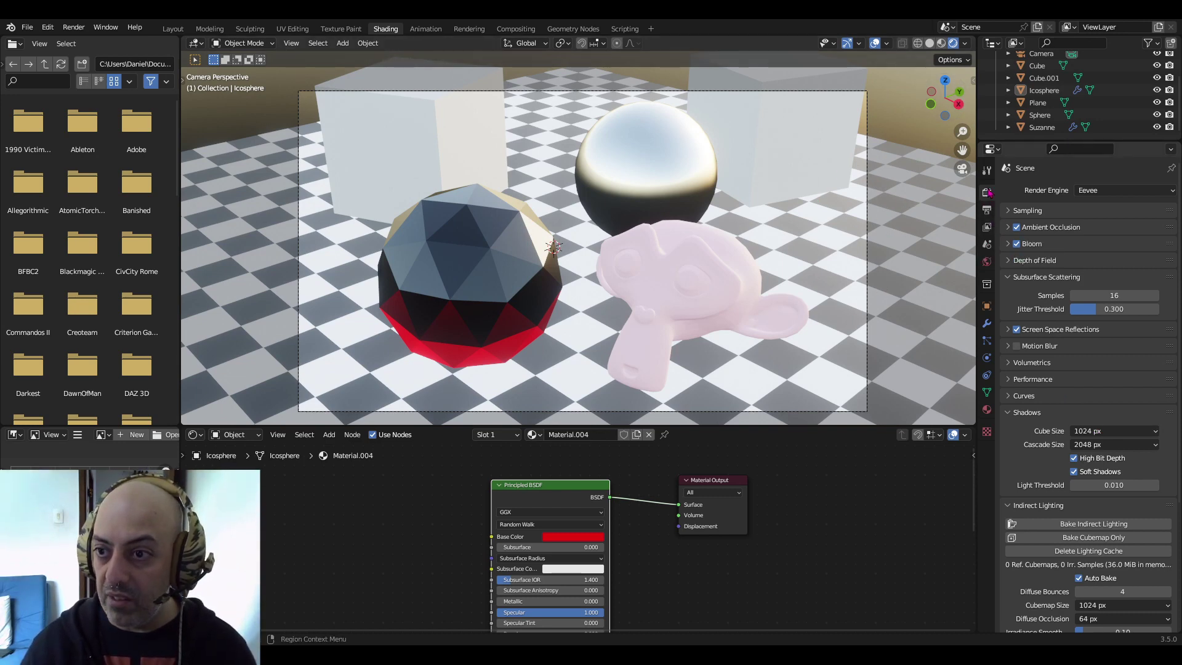
{"action": "left_click", "coordinate": [1017, 245]}
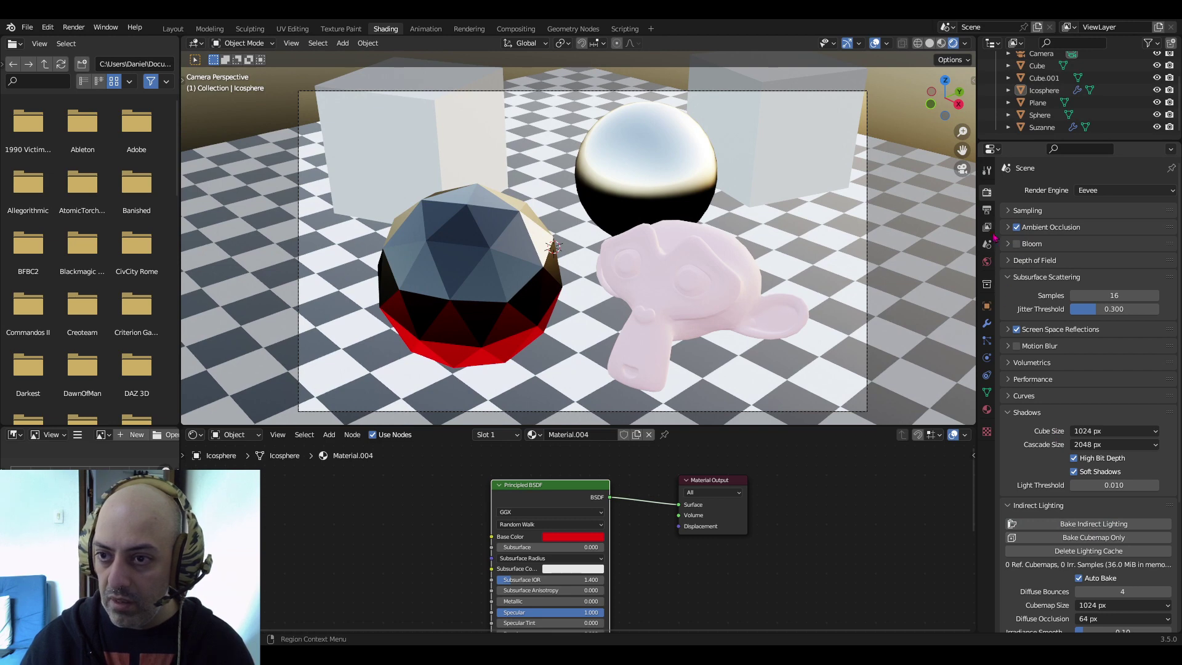
{"action": "left_click", "coordinate": [1100, 195]}
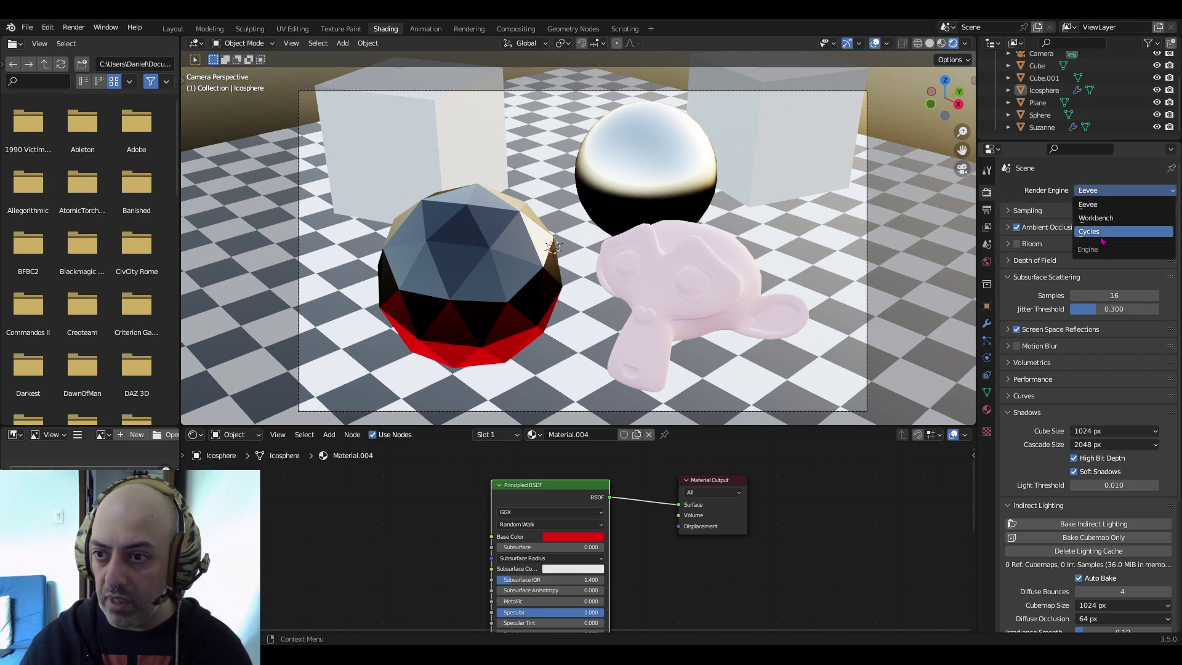
{"action": "left_click", "coordinate": [1104, 232]}
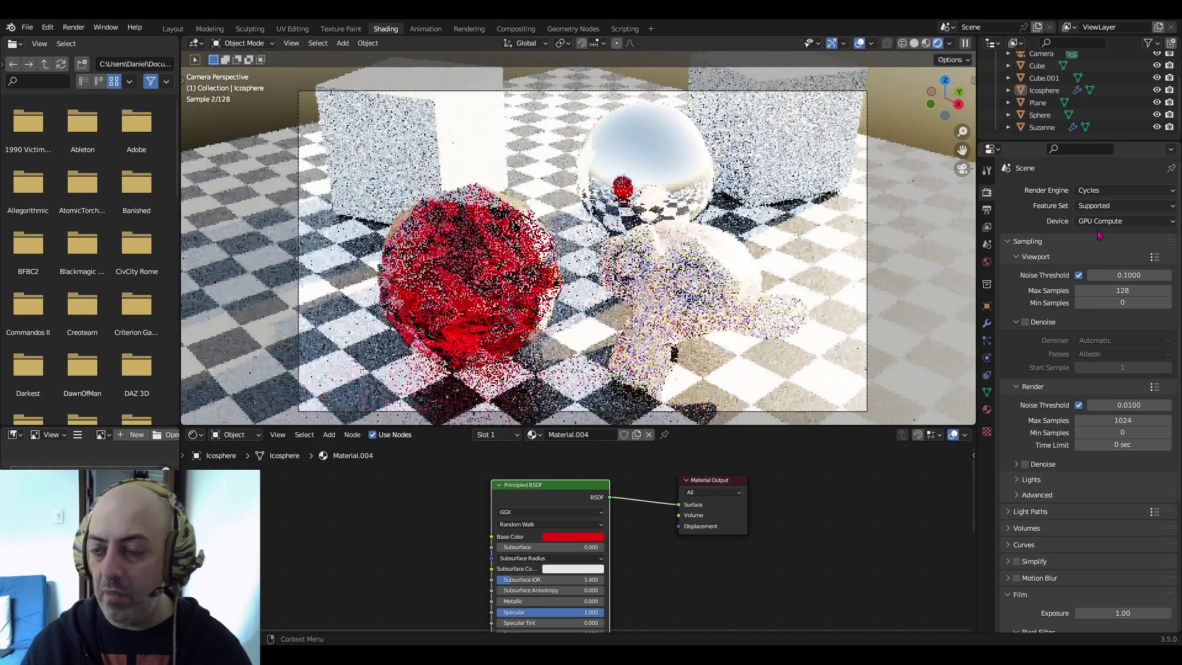
Orbit out of the camera to face the sky's horizon and set the Nishita sun elevation to 1°
{"action": "left_click", "coordinate": [987, 263]}
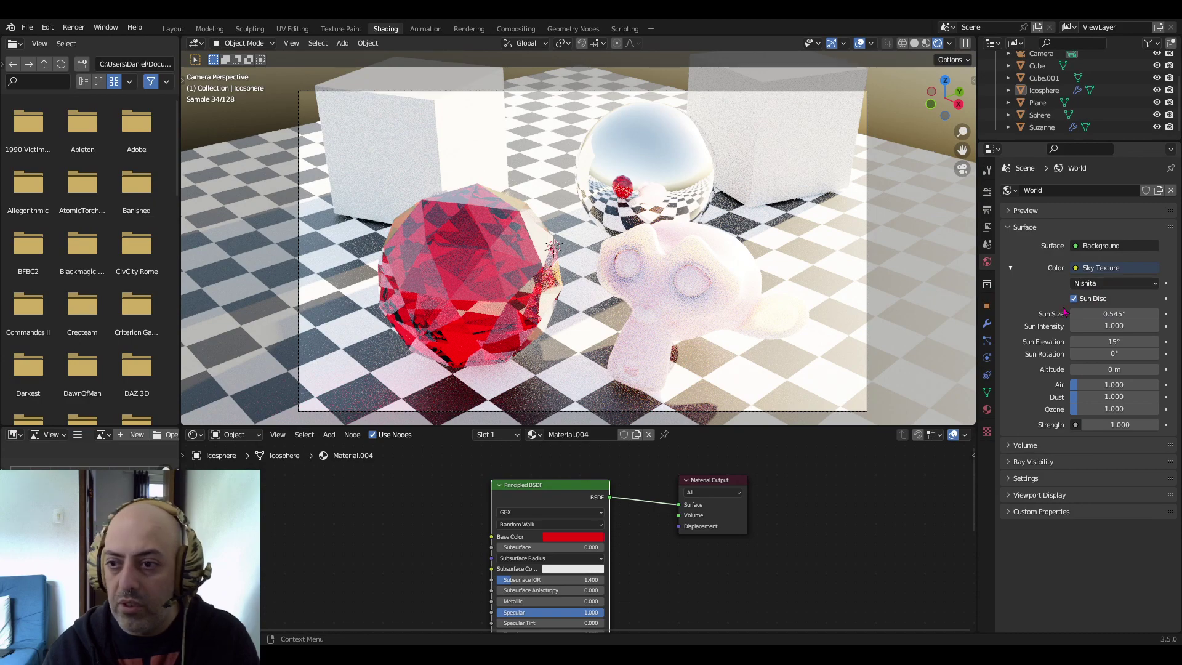
{"action": "middle_click_drag", "start_coordinate": [678, 259], "coordinate": [810, 251]}
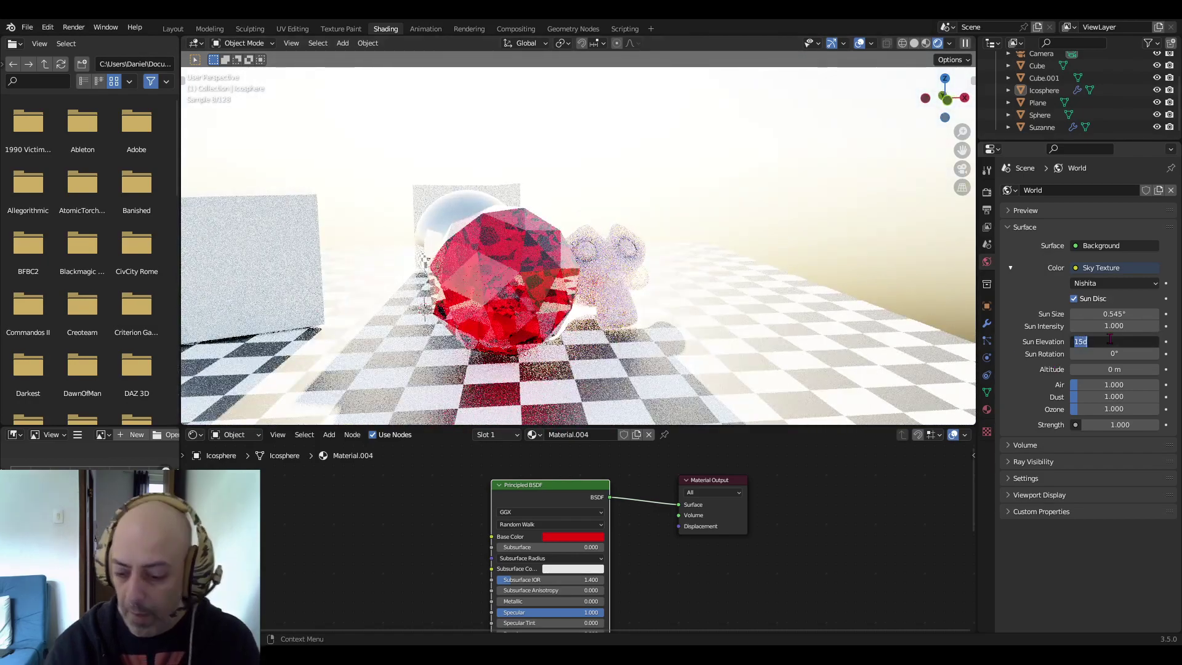
{"action": "left_click_drag", "start_coordinate": [1110, 340], "coordinate": [1084, 340]}
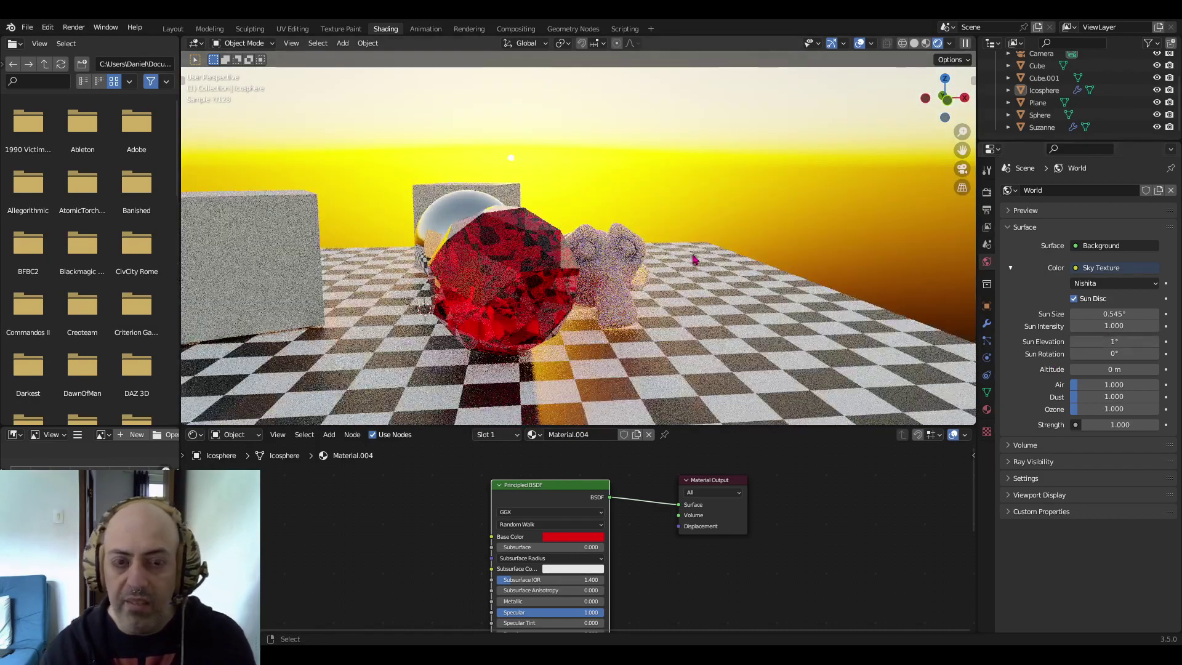
{"action": "mouse_move", "coordinate": [710, 269]}
{"action": "middle_mouse_down"}
{"action": "mouse_move", "coordinate": [699, 256]}
{"action": "mouse_move", "coordinate": [689, 268]}
{"action": "middle_mouse_up"}
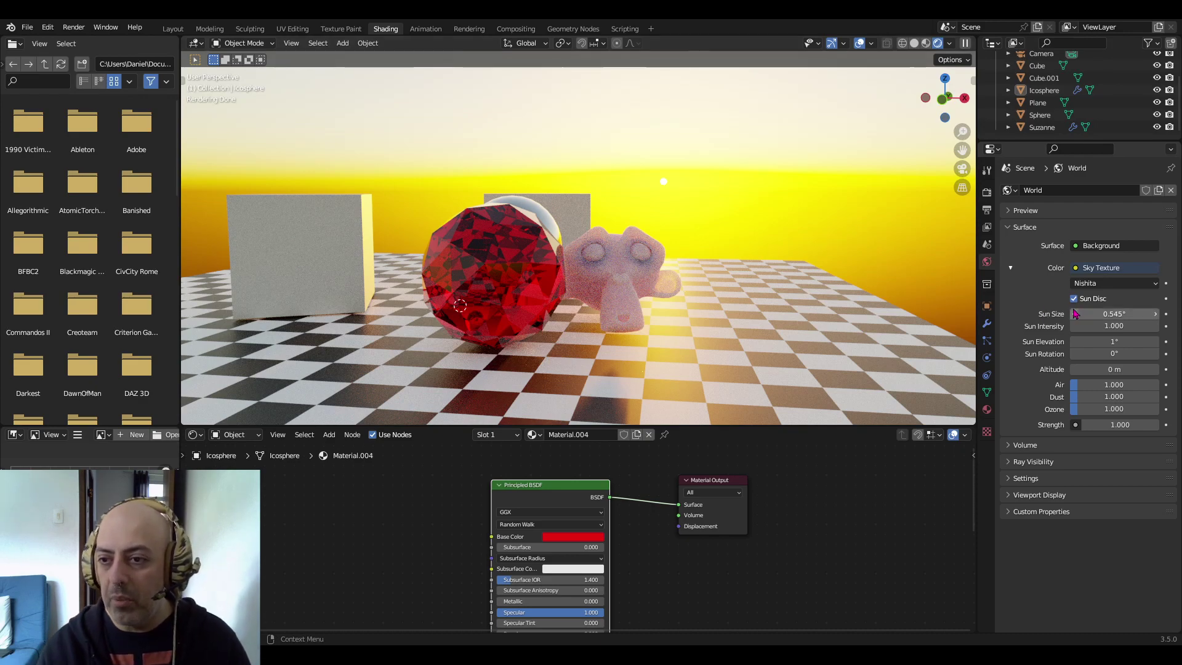
Try Nishita sun sizes of about 20.4° and 1°, settle on about 4.7°, and toggle the sun disc off and on
{"action": "left_click_drag", "start_coordinate": [1107, 309], "coordinate": [1167, 309]}
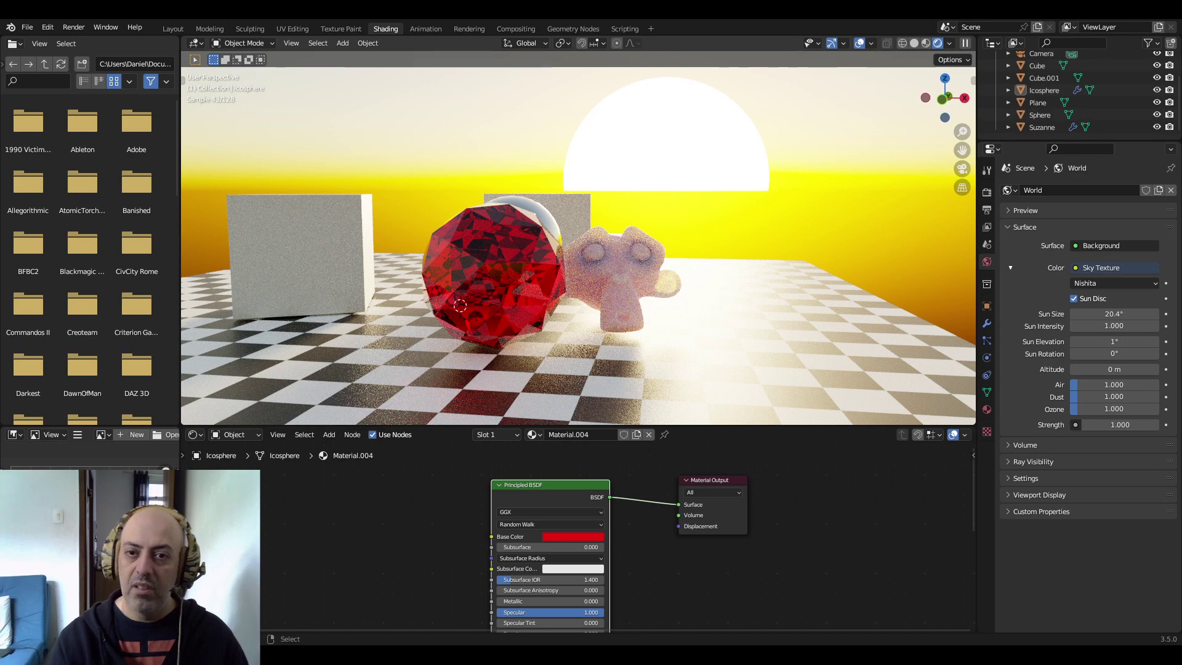
{"action": "double_click", "coordinate": [1108, 314]}
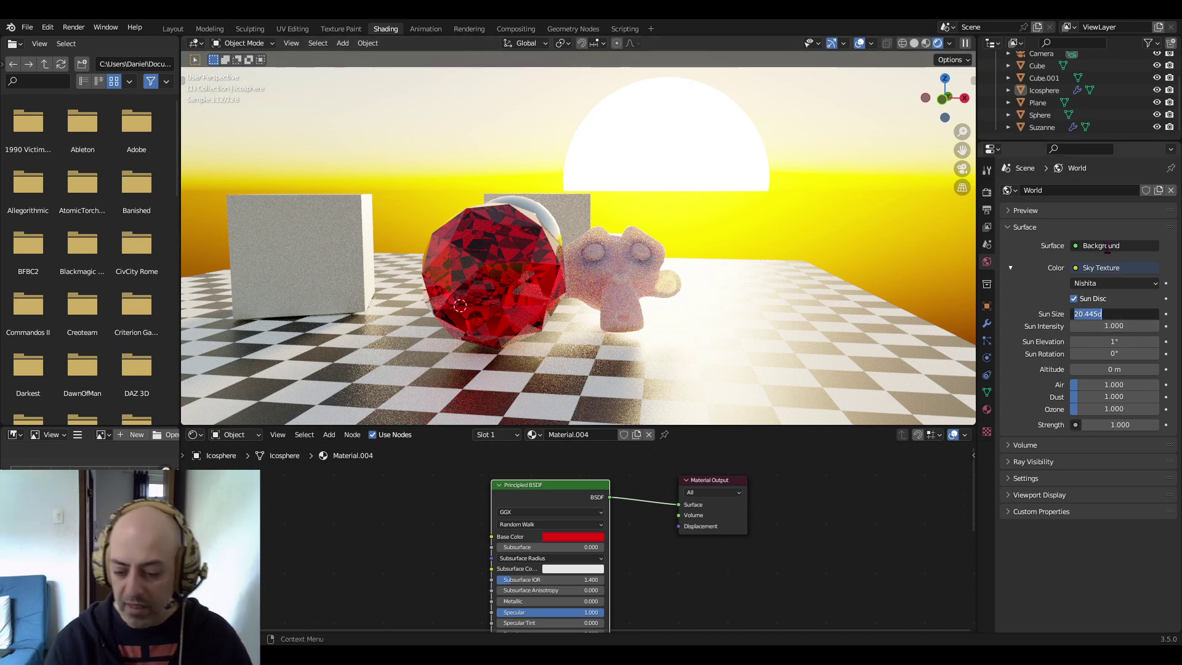
{"action": "type", "text": "1"}
{"action": "key", "text": "Return"}
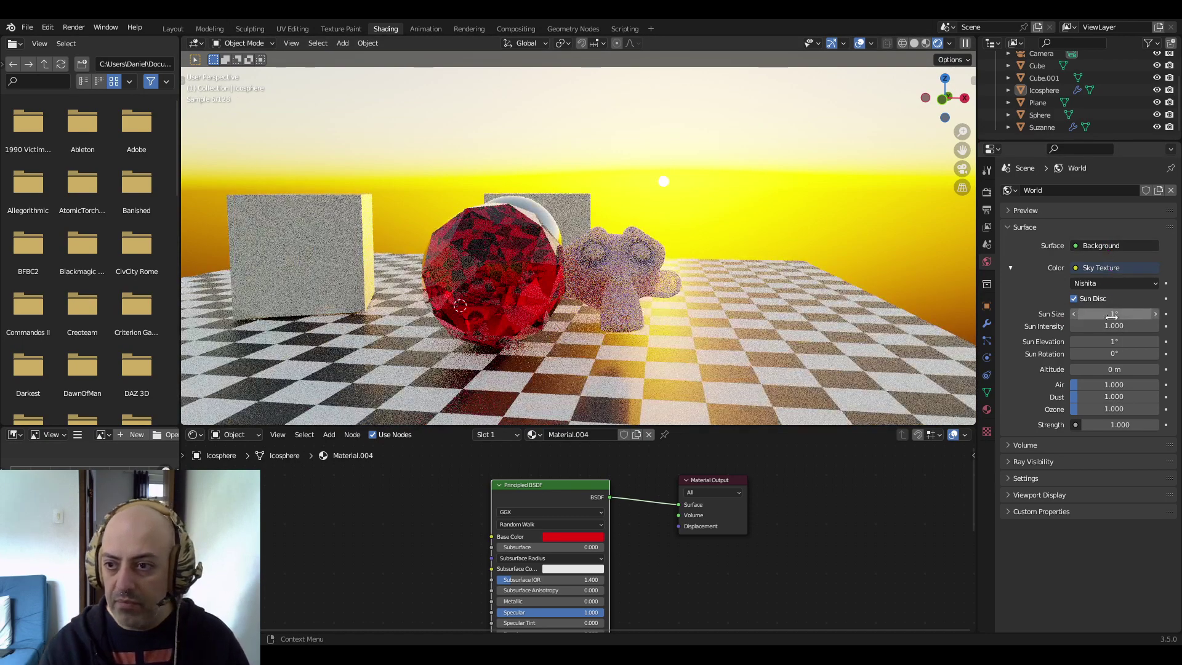
{"action": "mouse_move", "coordinate": [1111, 315]}
{"action": "left_mouse_down"}
{"action": "mouse_move", "coordinate": [1147, 315]}
{"action": "mouse_move", "coordinate": [1117, 327]}
{"action": "left_mouse_up"}
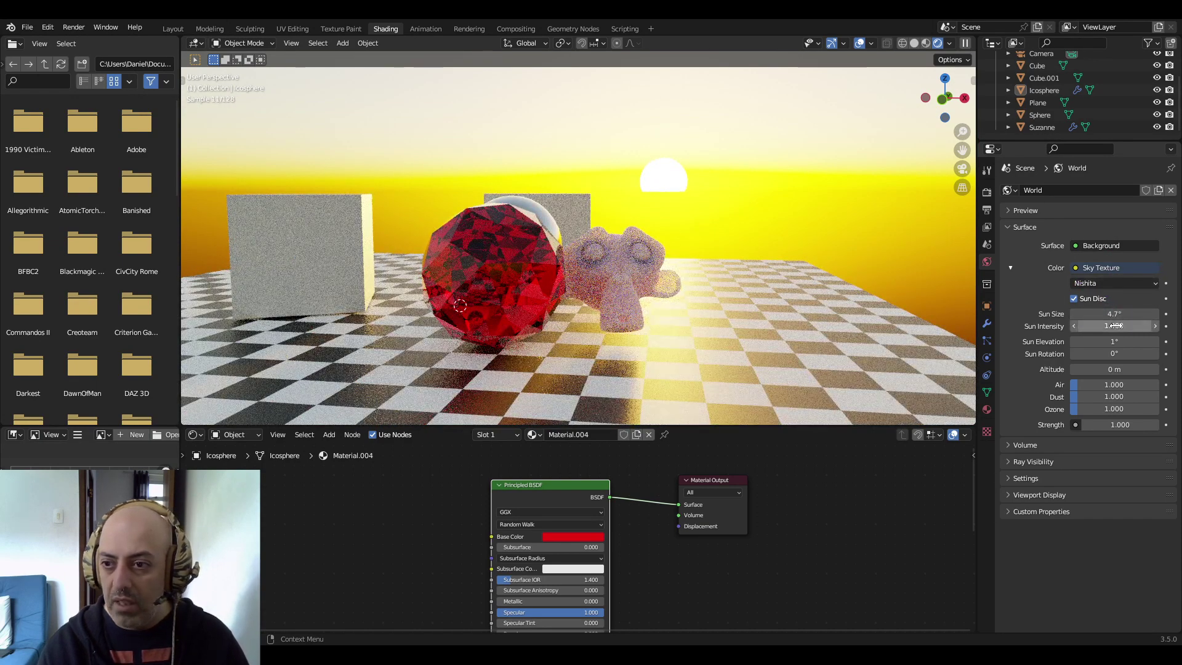
{"action": "left_click", "coordinate": [1074, 299]}
{"action": "left_click", "coordinate": [1074, 299]}
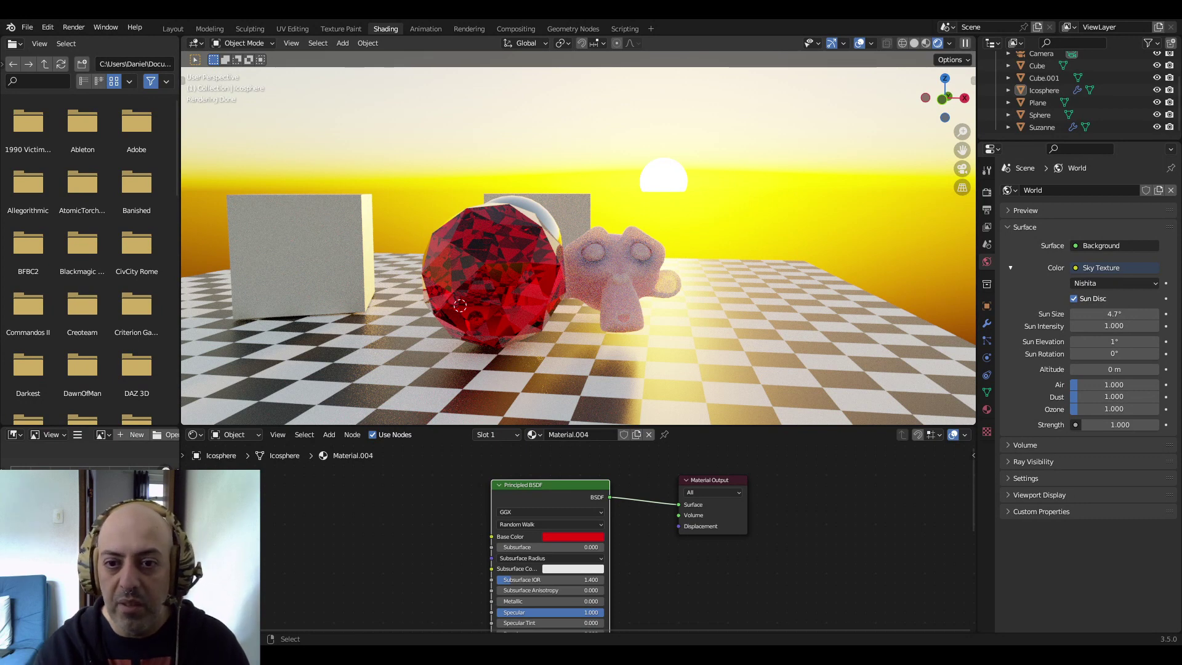
Set the subsurface value of the Suzanne monkey's material to 0.75, then settle on 0.5
{"action": "left_click", "coordinate": [638, 283]}
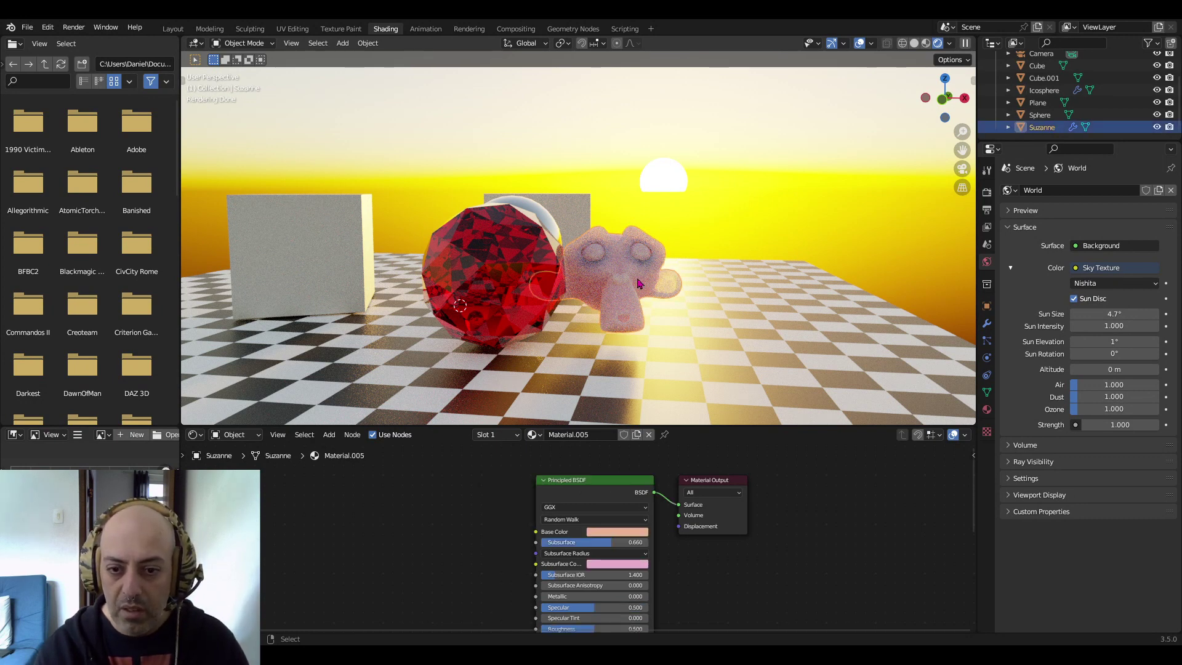
{"action": "left_click", "coordinate": [612, 543]}
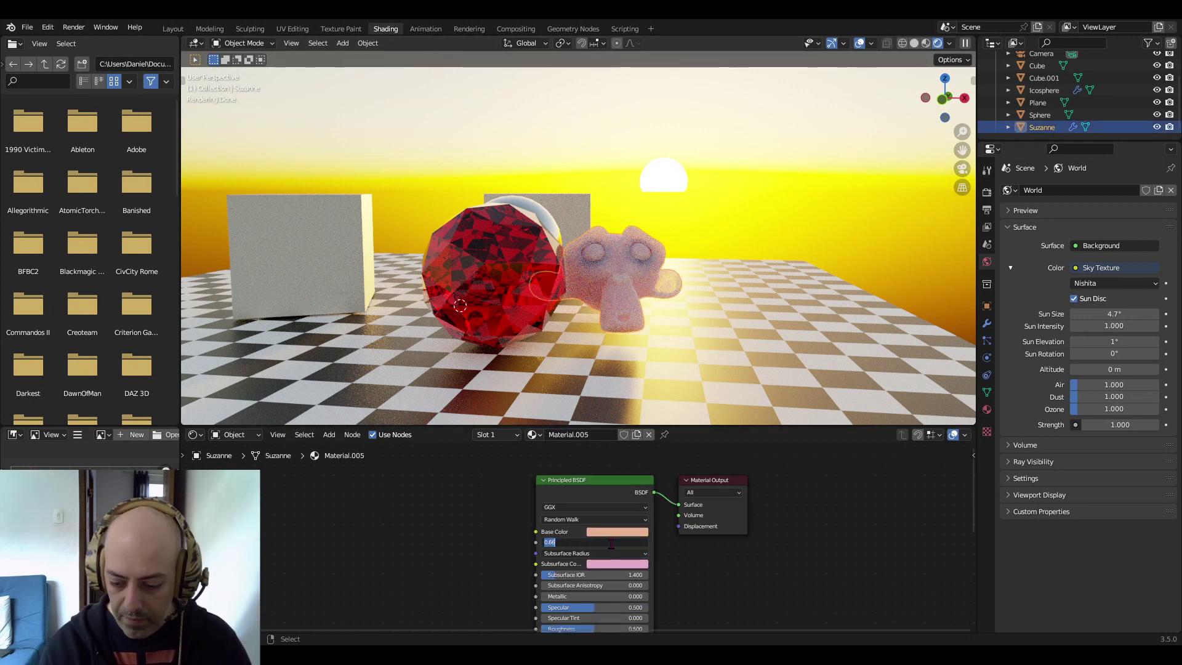
{"action": "type", "text": ".75"}
{"action": "key", "text": "Return"}
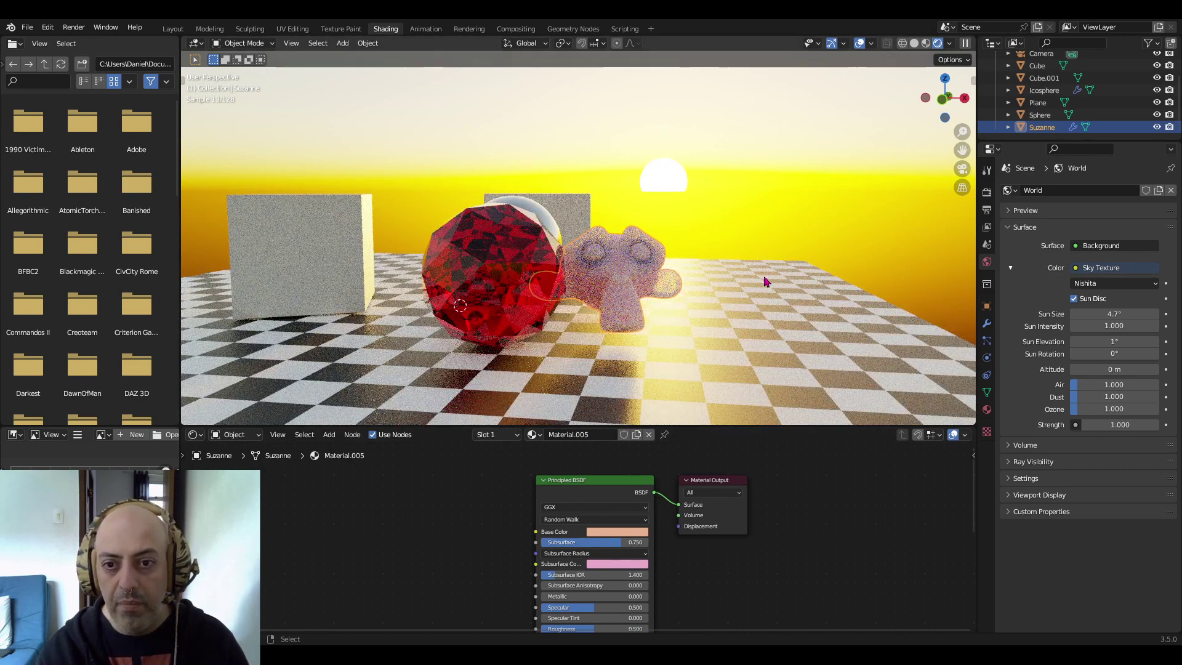
{"action": "left_click", "coordinate": [606, 542]}
{"action": "type", "text": ".5"}
{"action": "key", "text": "Return"}
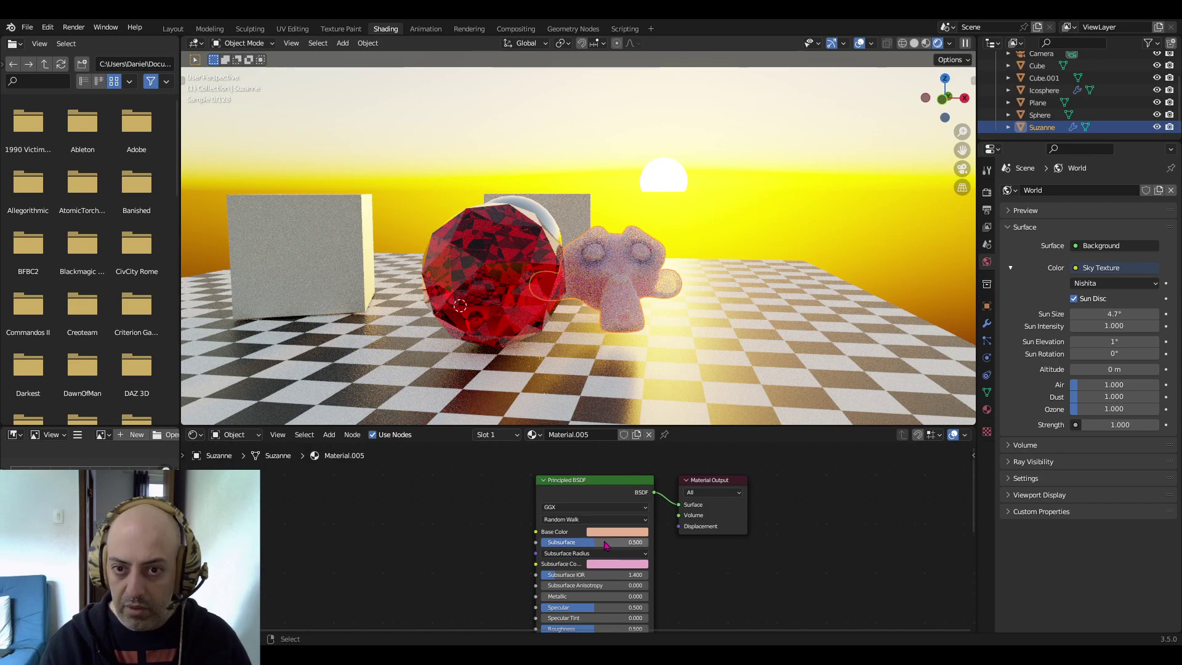
Change the monkey's subsurface color to a deeper, more saturated pink and view the monkey up close
{"action": "left_click", "coordinate": [618, 564]}
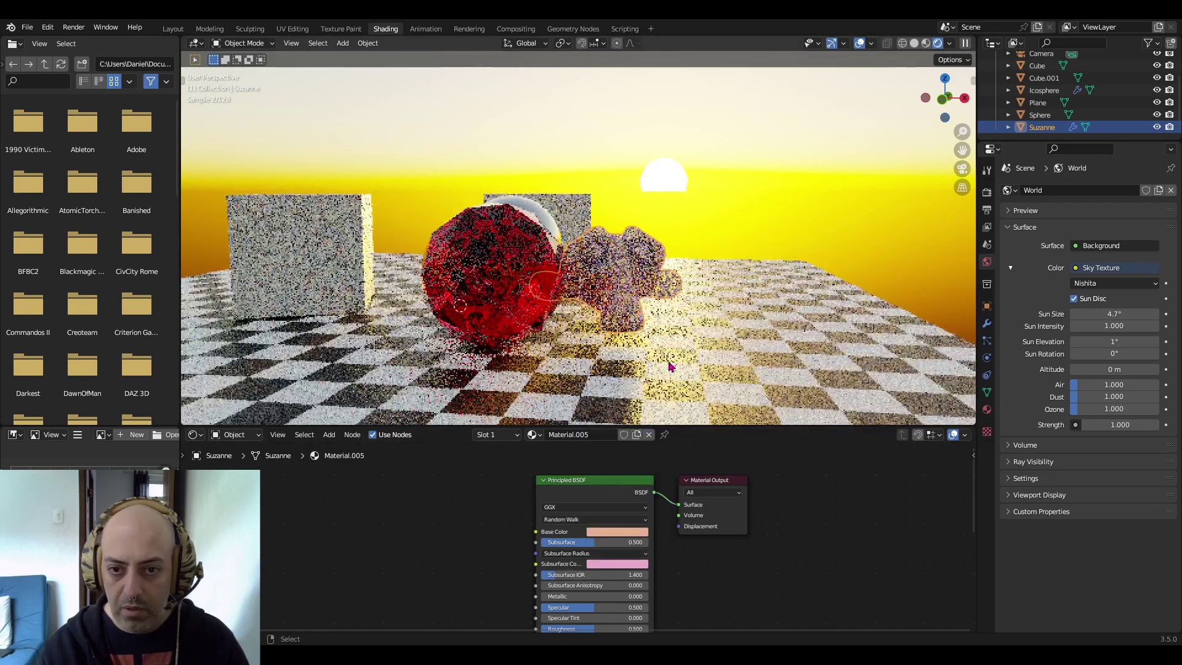
{"action": "left_click", "coordinate": [622, 566]}
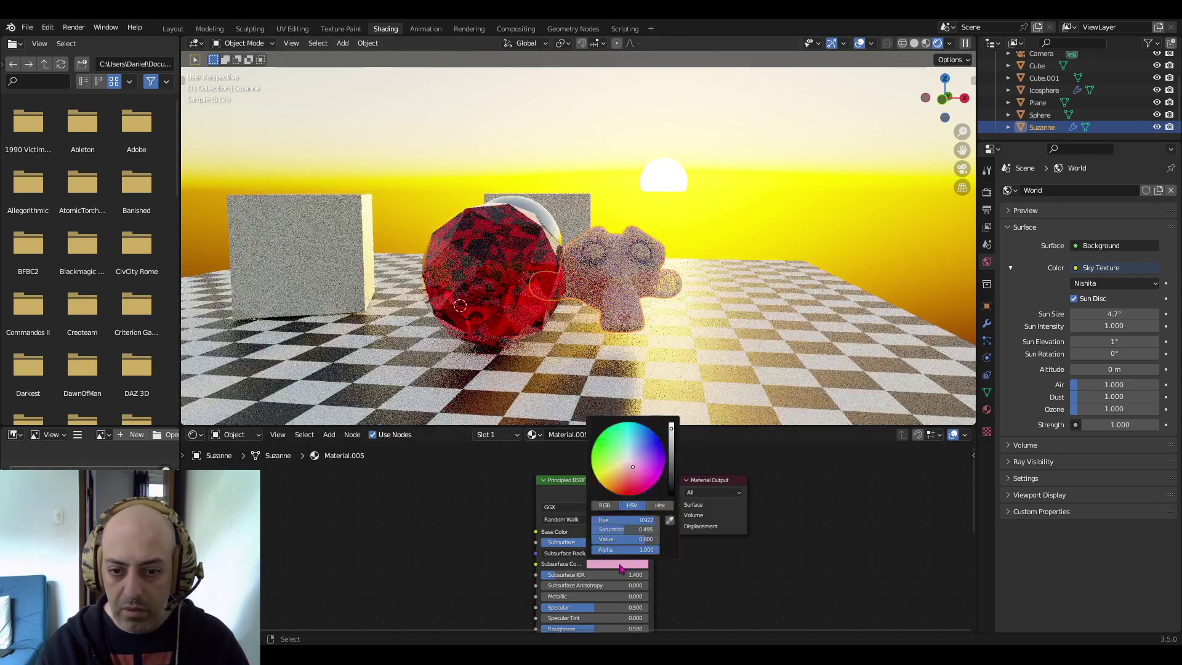
{"action": "left_click", "coordinate": [638, 486]}
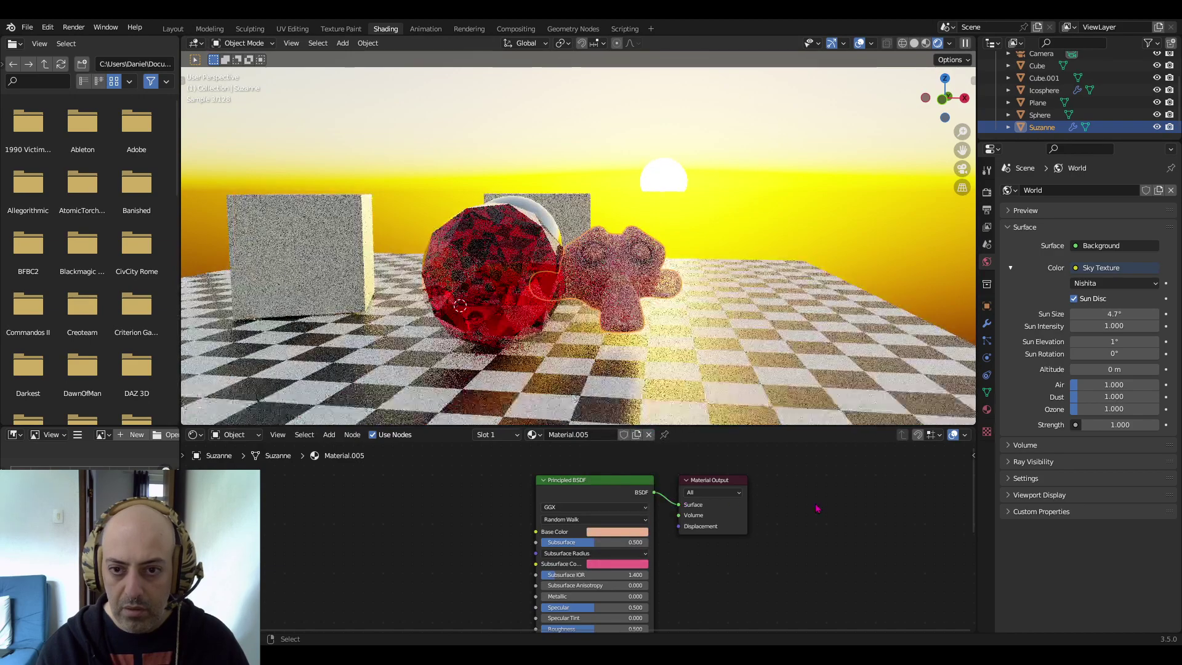
{"action": "scroll", "coordinate": [764, 320], "scroll_direction": "up", "scroll_amount": 5}
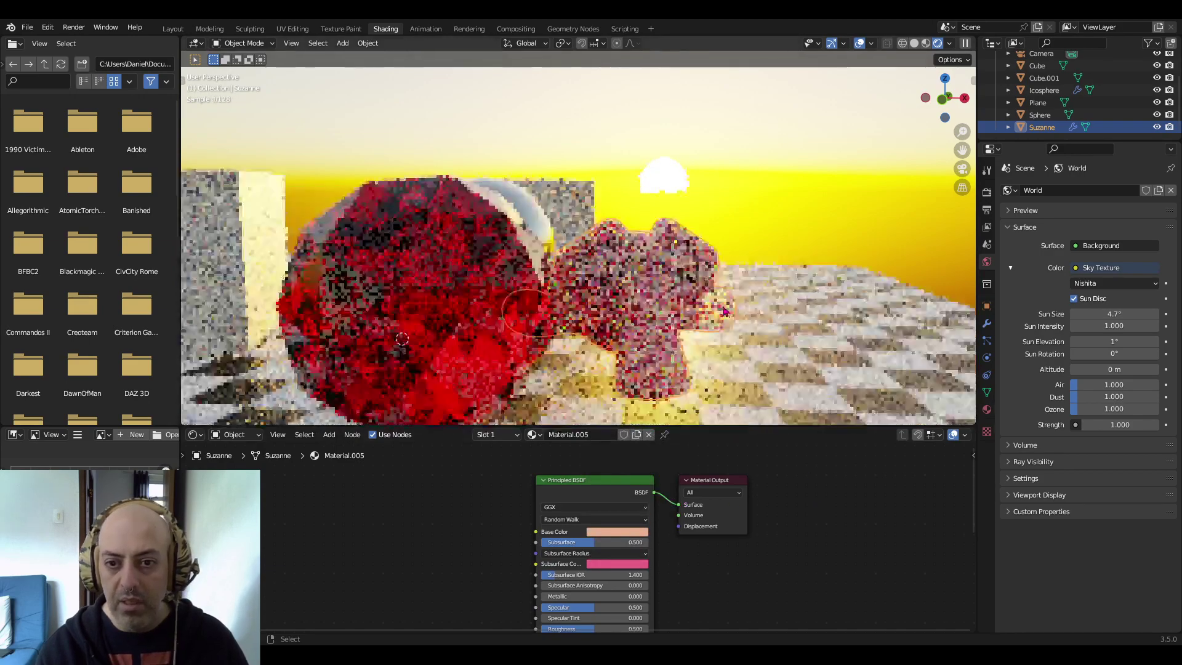
{"action": "middle_click_drag", "start_coordinate": [783, 344], "coordinate": [683, 317]}
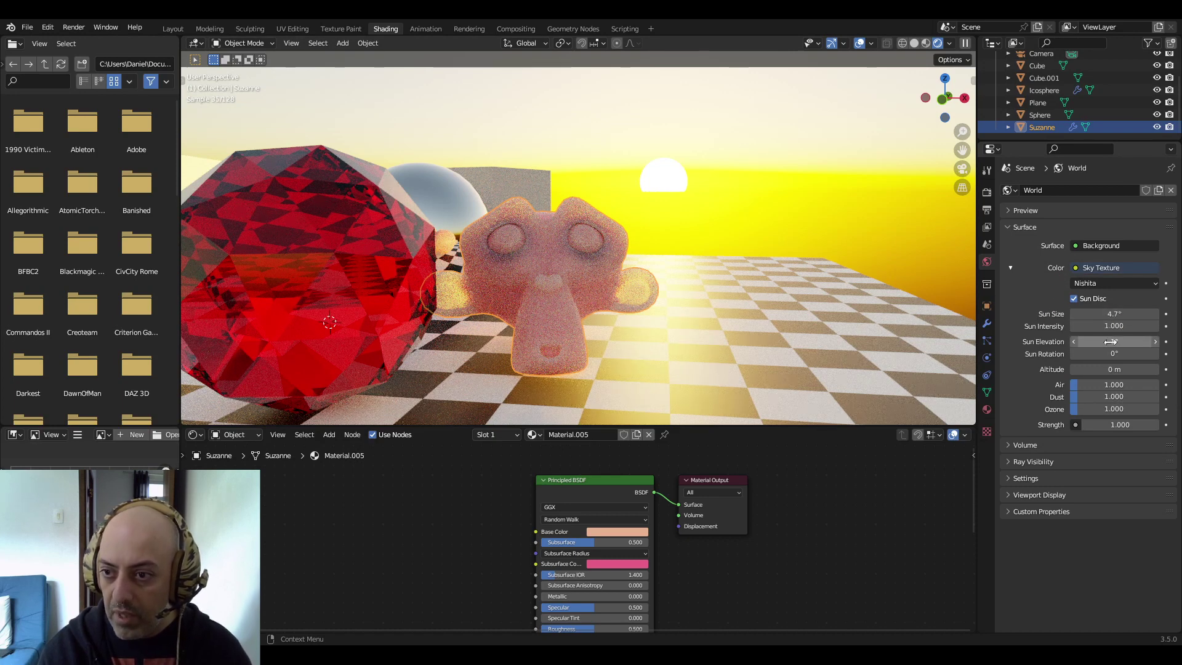
Raise the Nishita sun elevation to about 4.2° and return to the camera view
{"action": "left_click_drag", "start_coordinate": [1115, 341], "coordinate": [1146, 341]}
{"action": "middle_click_drag", "start_coordinate": [948, 330], "coordinate": [707, 275]}
{"action": "scroll", "coordinate": [707, 275], "scroll_direction": "down", "scroll_amount": 3}
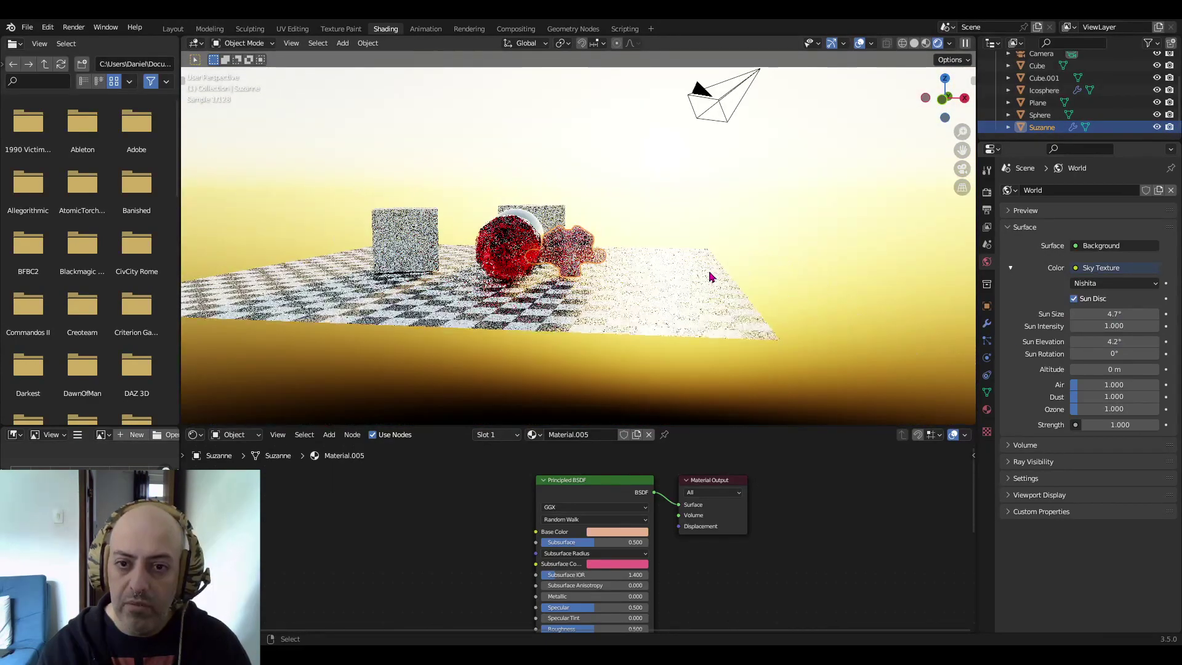
{"action": "key", "text": "KP_1"}
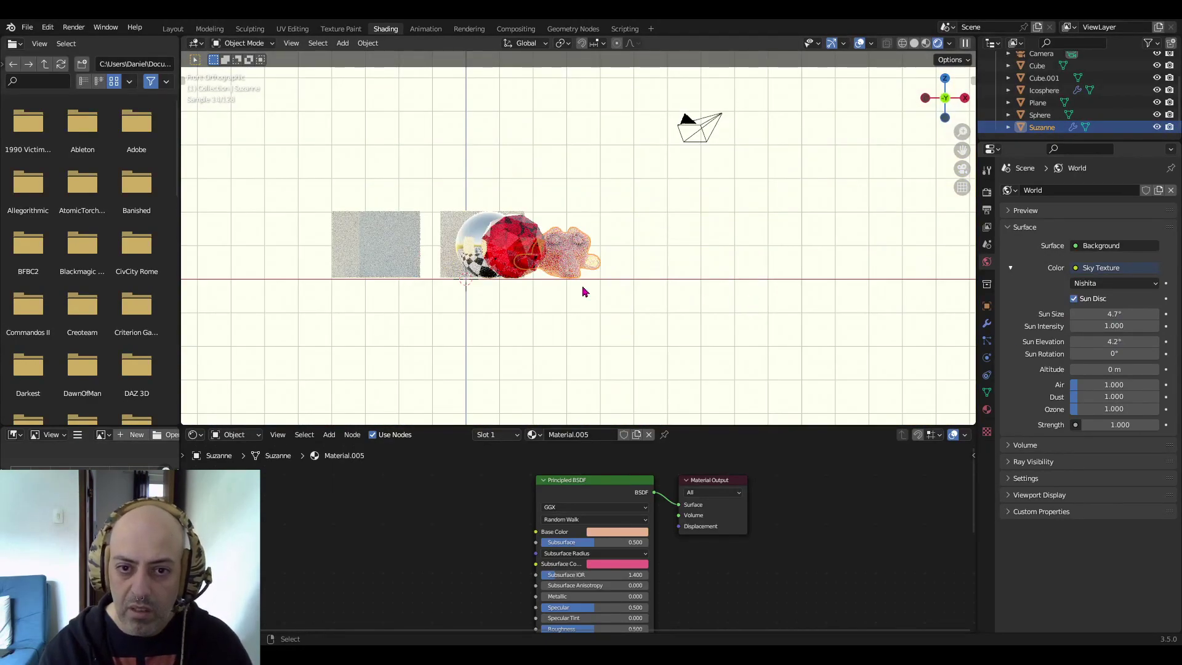
{"action": "key", "text": "KP_0"}
{"action": "scroll", "coordinate": [685, 262], "scroll_direction": "down", "scroll_amount": 2}
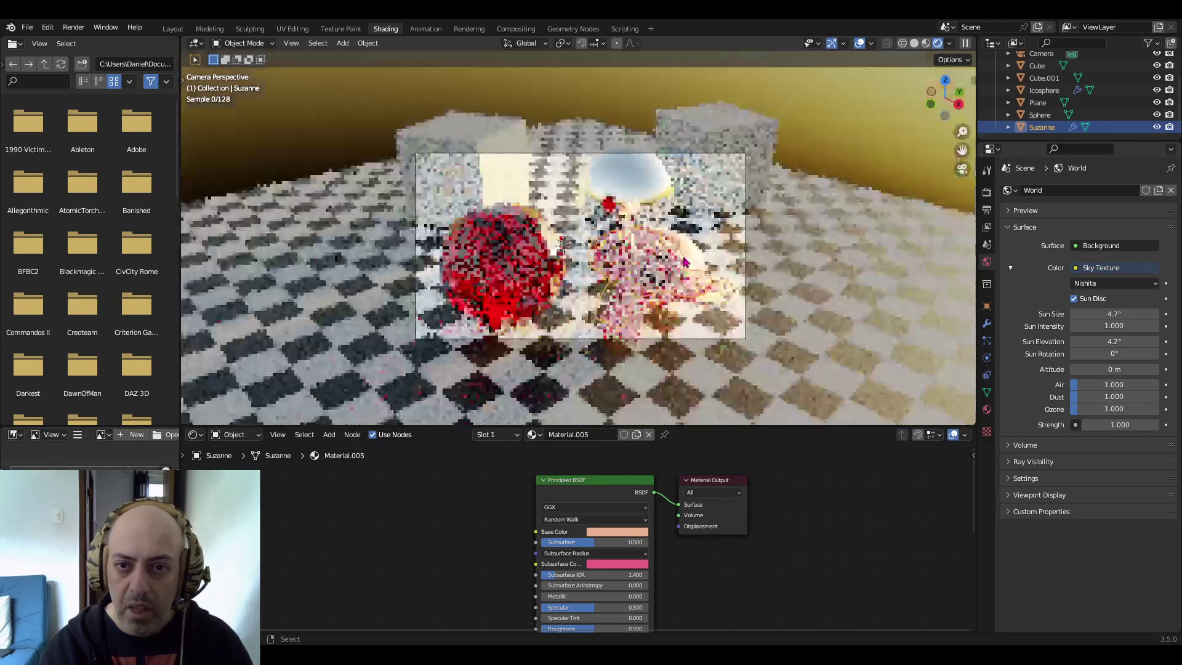
Try Nishita sun elevations of 0°, about -2.7° and 30° from the camera view
{"action": "left_click", "coordinate": [1112, 341]}
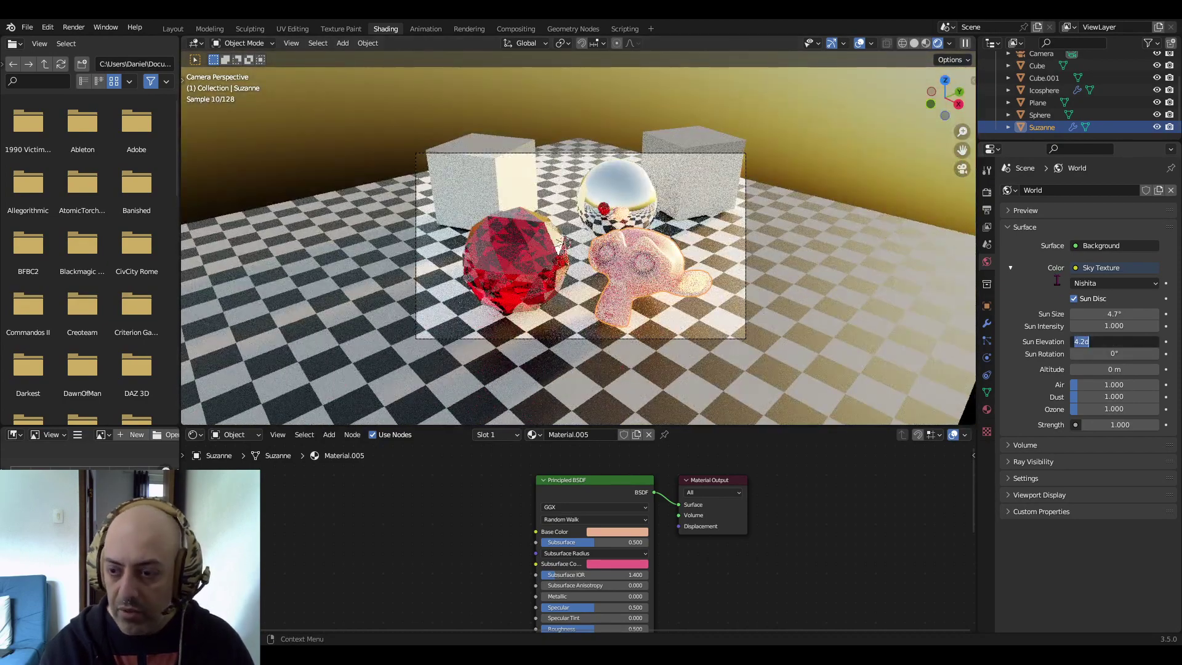
{"action": "type", "text": "0"}
{"action": "key", "text": "Return"}
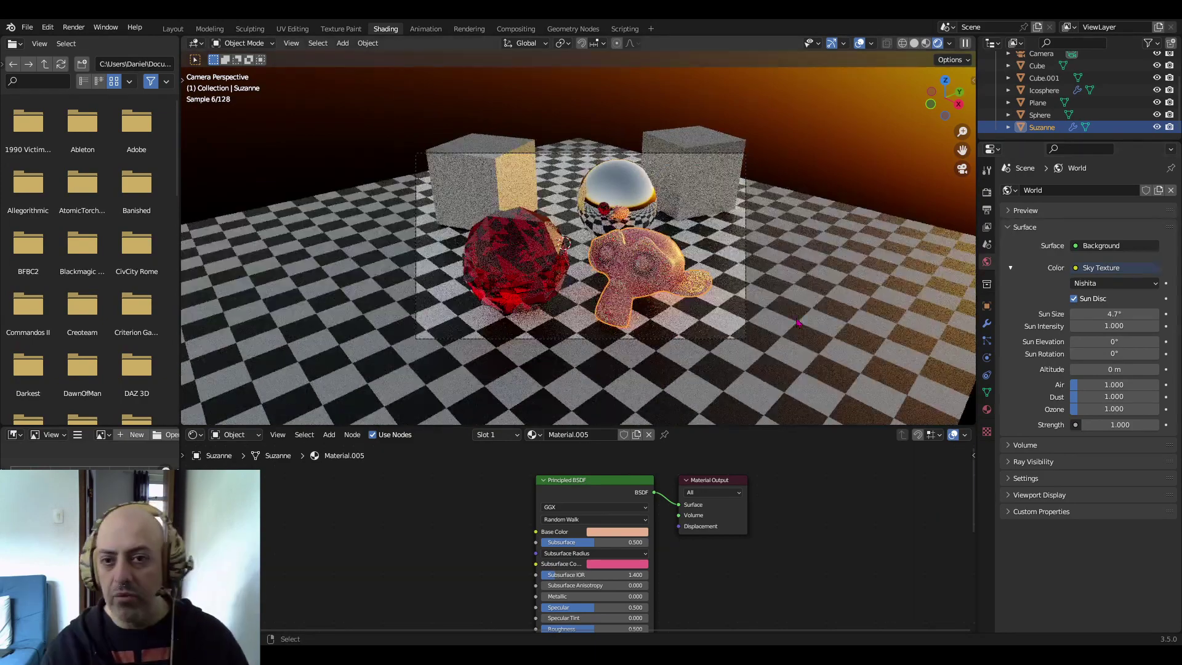
{"action": "scroll", "coordinate": [688, 257], "scroll_direction": "up", "scroll_amount": 2}
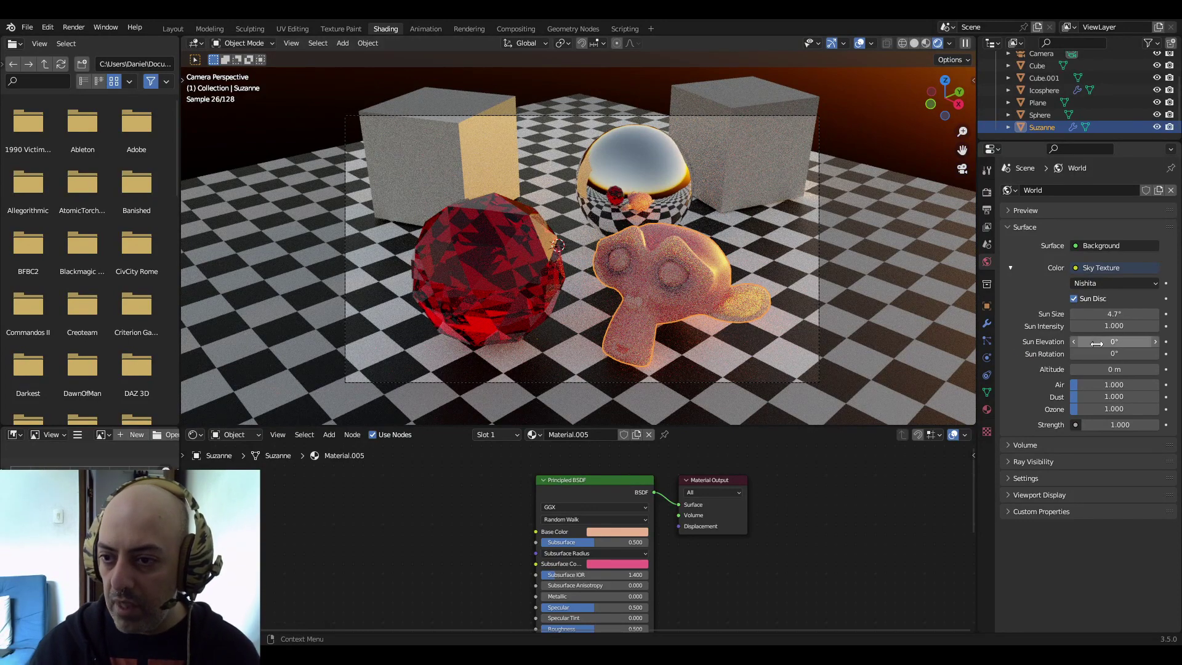
{"action": "left_click_drag", "start_coordinate": [1114, 341], "coordinate": [1091, 341]}
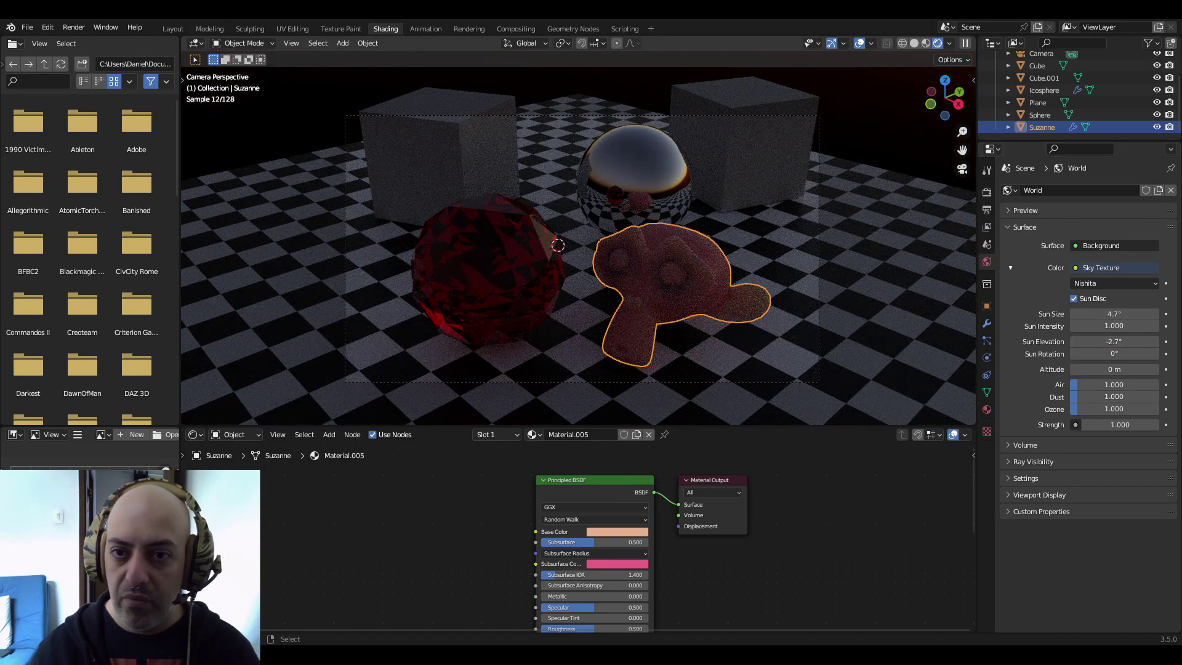
{"action": "left_click_drag", "start_coordinate": [1096, 341], "coordinate": [1068, 348]}
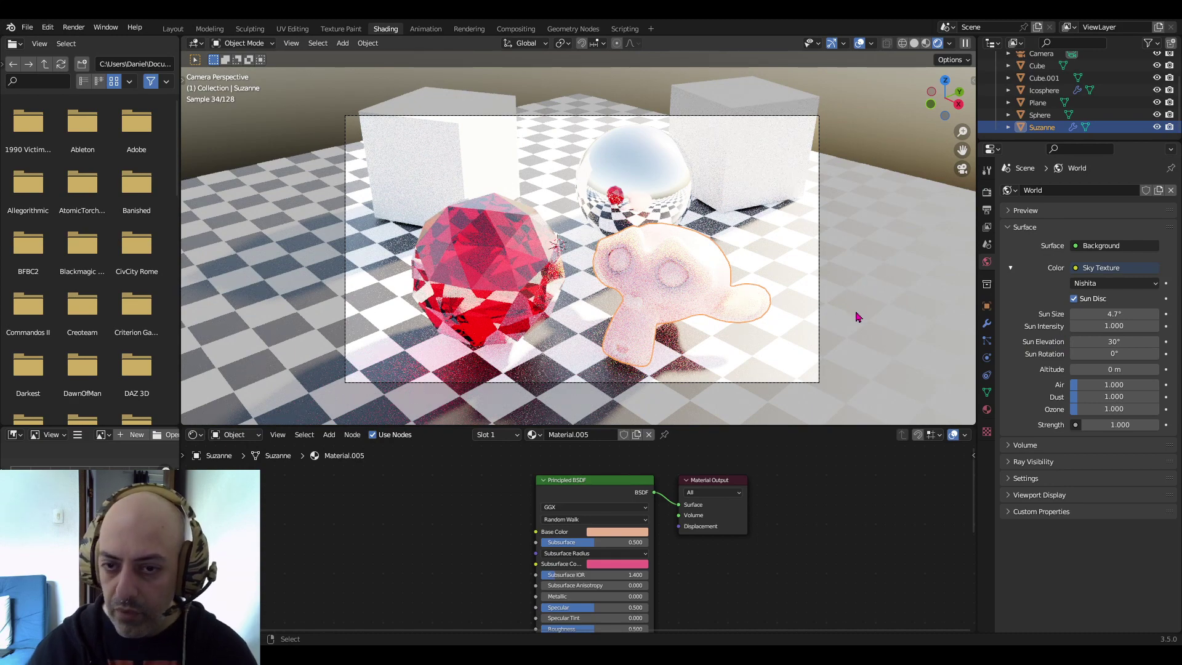
Try Nishita sun elevations of 90° and 180°
{"action": "left_click", "coordinate": [1083, 342]}
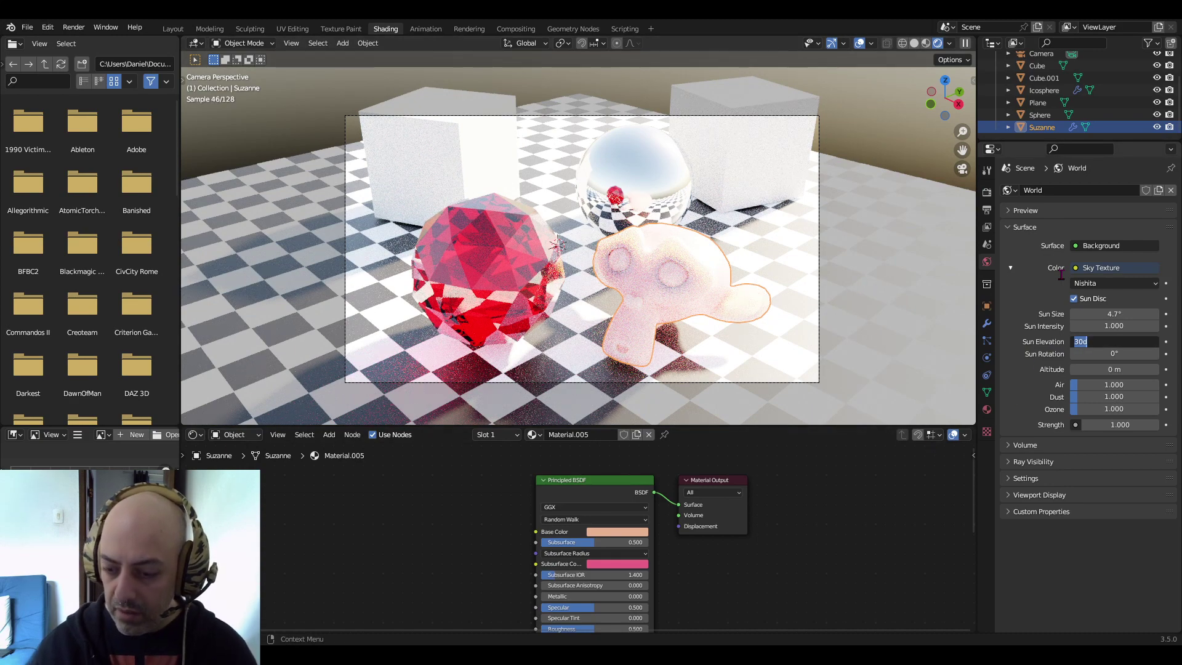
{"action": "type", "text": "90"}
{"action": "key", "text": "Return"}
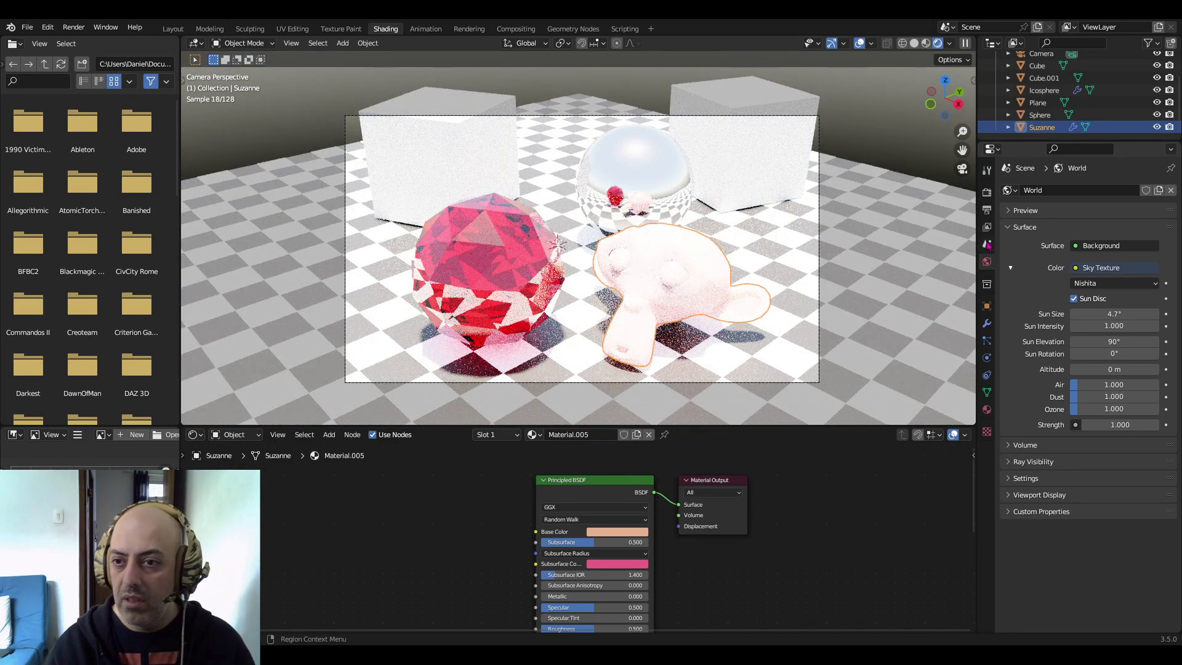
{"action": "left_click", "coordinate": [1013, 446]}
{"action": "left_click", "coordinate": [1008, 448]}
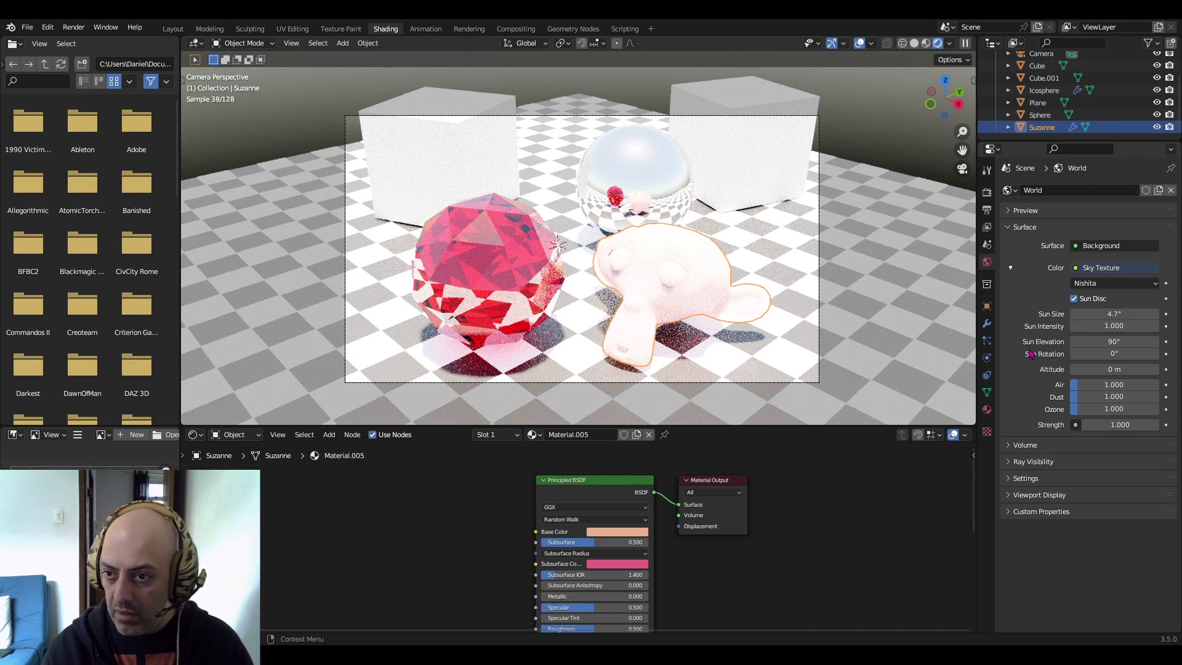
{"action": "left_click_drag", "start_coordinate": [1114, 342], "coordinate": [1150, 341]}
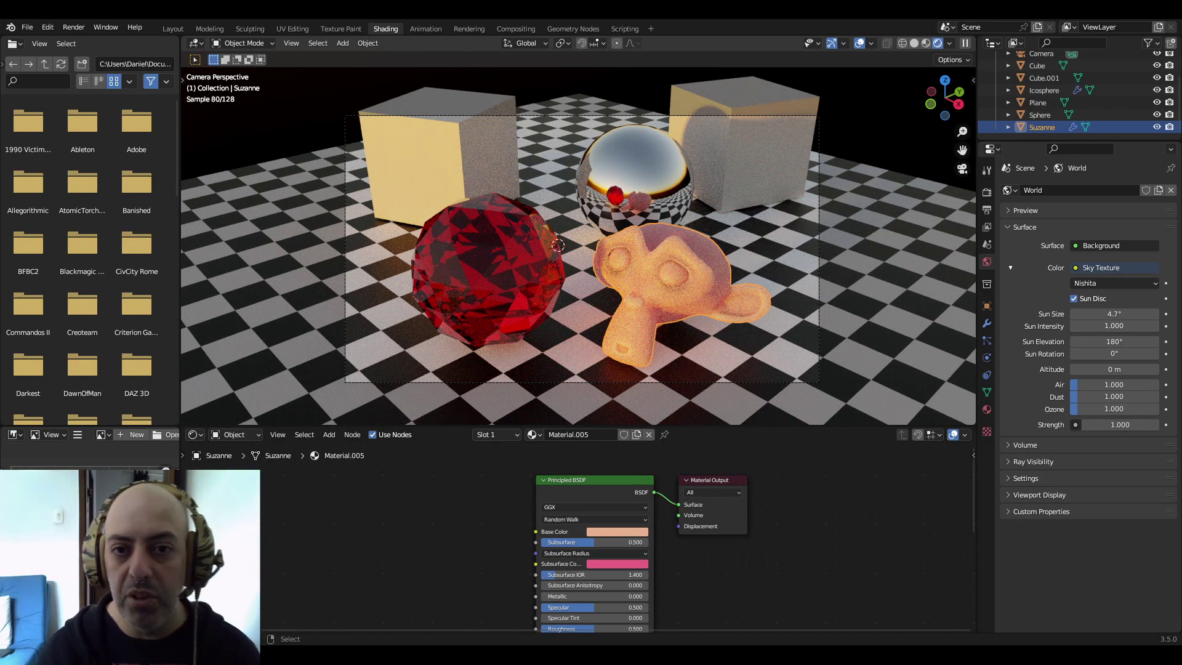
Inspect the sky's reflection in the mirror sphere, then set the Nishita sun elevation to 120°
{"action": "scroll", "coordinate": [742, 232], "scroll_direction": "up", "scroll_amount": 4}
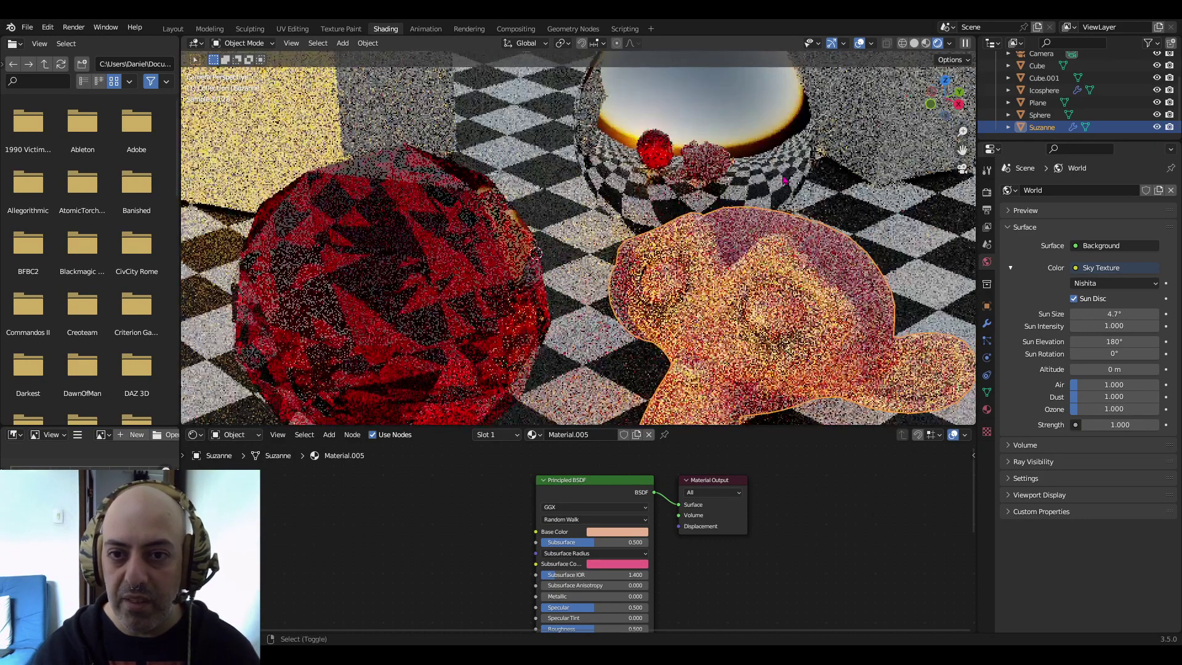
{"action": "scroll", "coordinate": [737, 214], "scroll_direction": "down", "scroll_amount": 4}
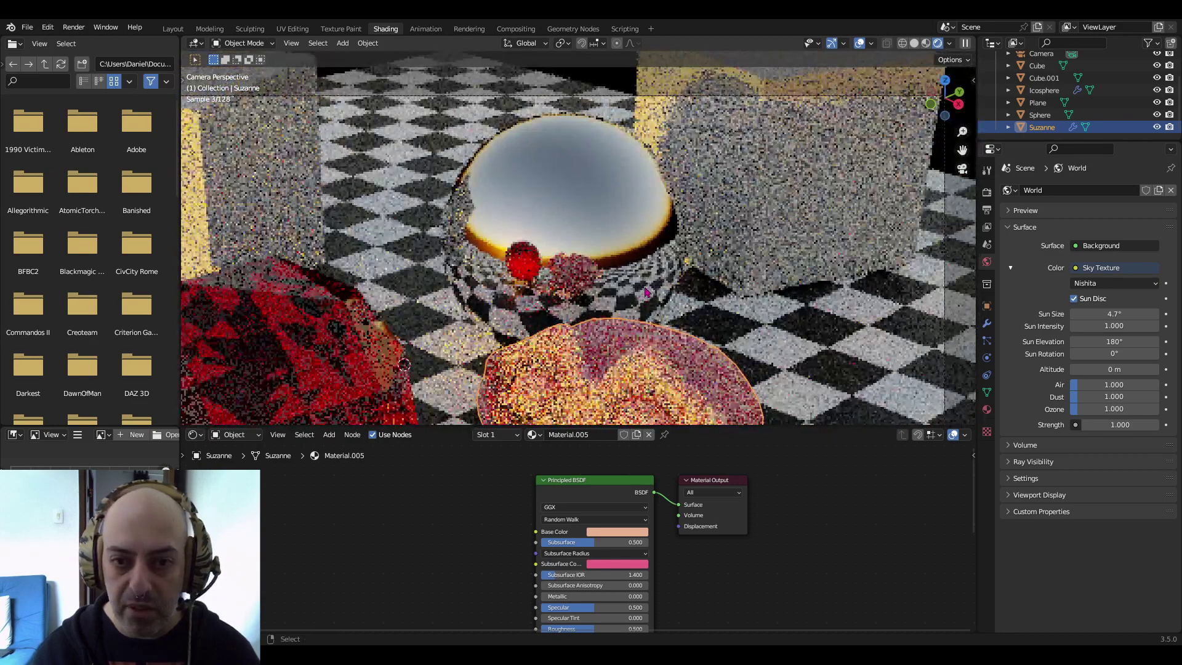
{"action": "scroll", "coordinate": [578, 239], "scroll_direction": "up", "scroll_amount": 2}
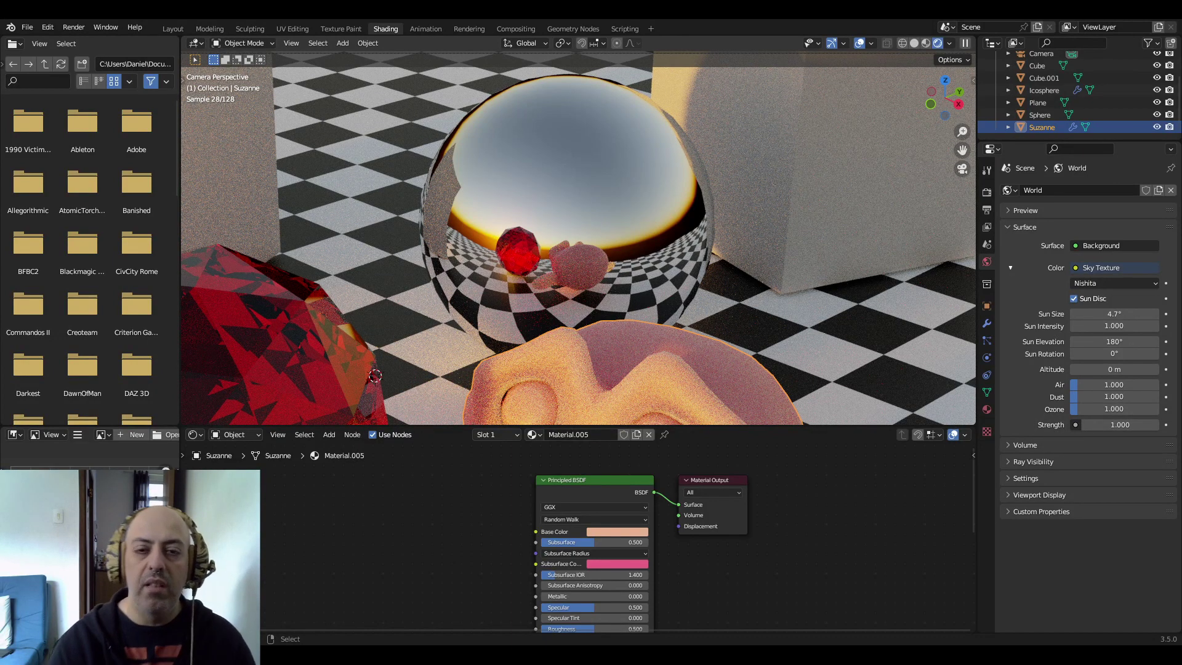
{"action": "scroll", "coordinate": [637, 228], "scroll_direction": "down", "scroll_amount": 6}
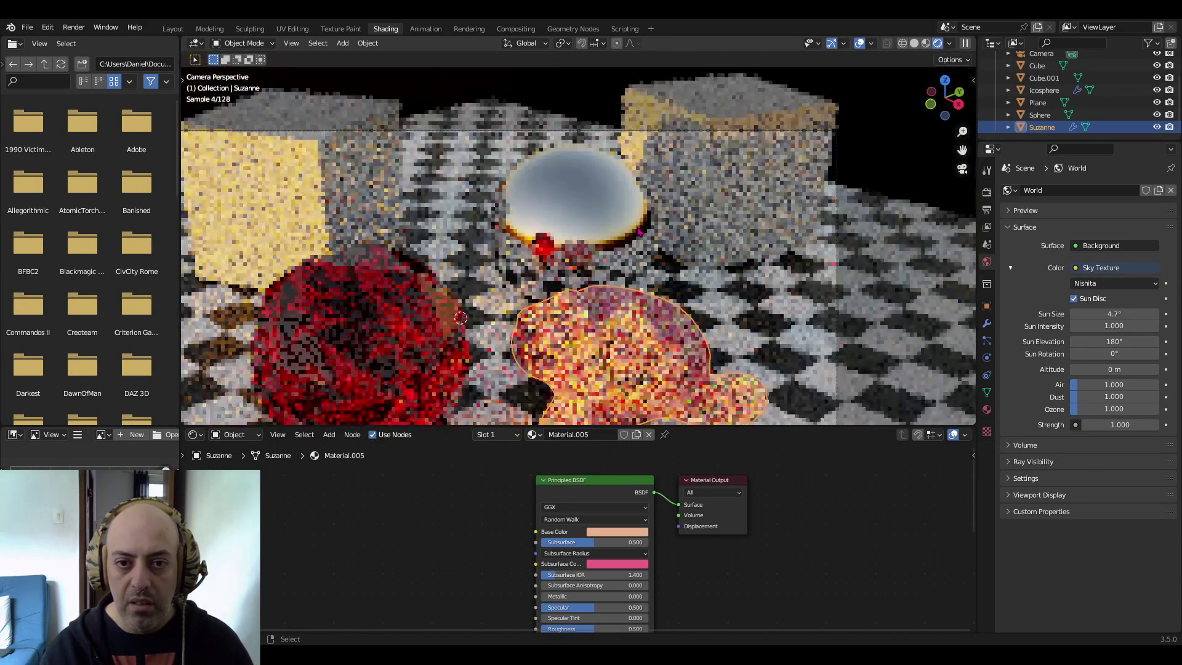
{"action": "scroll", "coordinate": [682, 254], "scroll_direction": "up", "scroll_amount": 4}
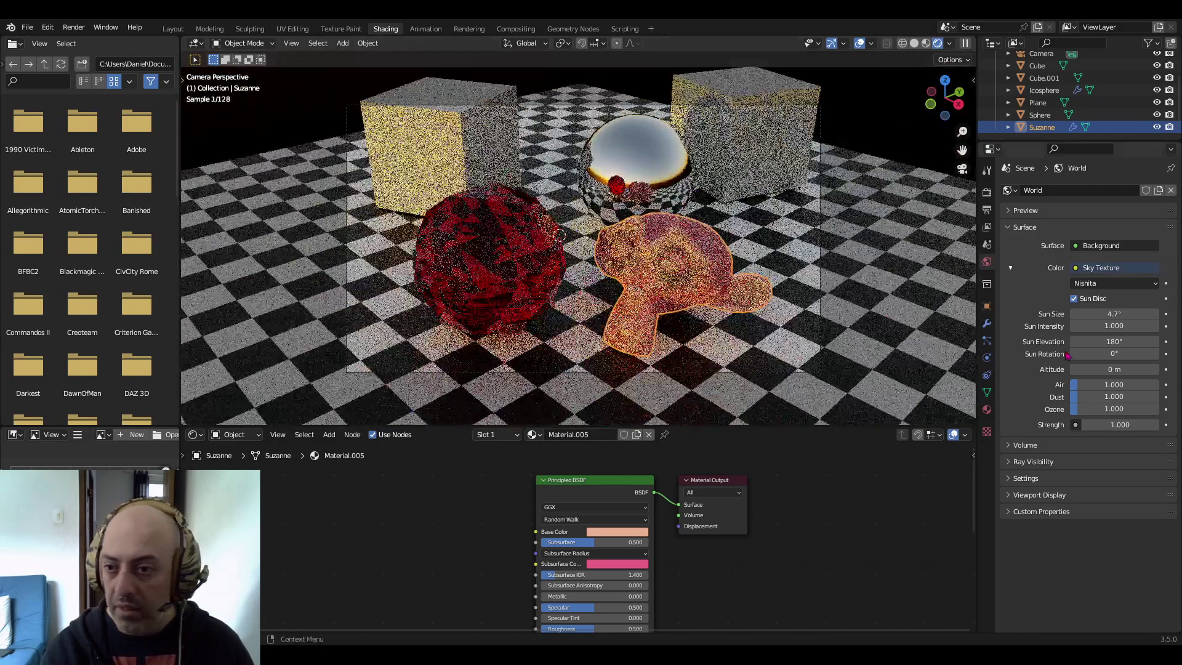
{"action": "double_click", "coordinate": [1108, 342]}
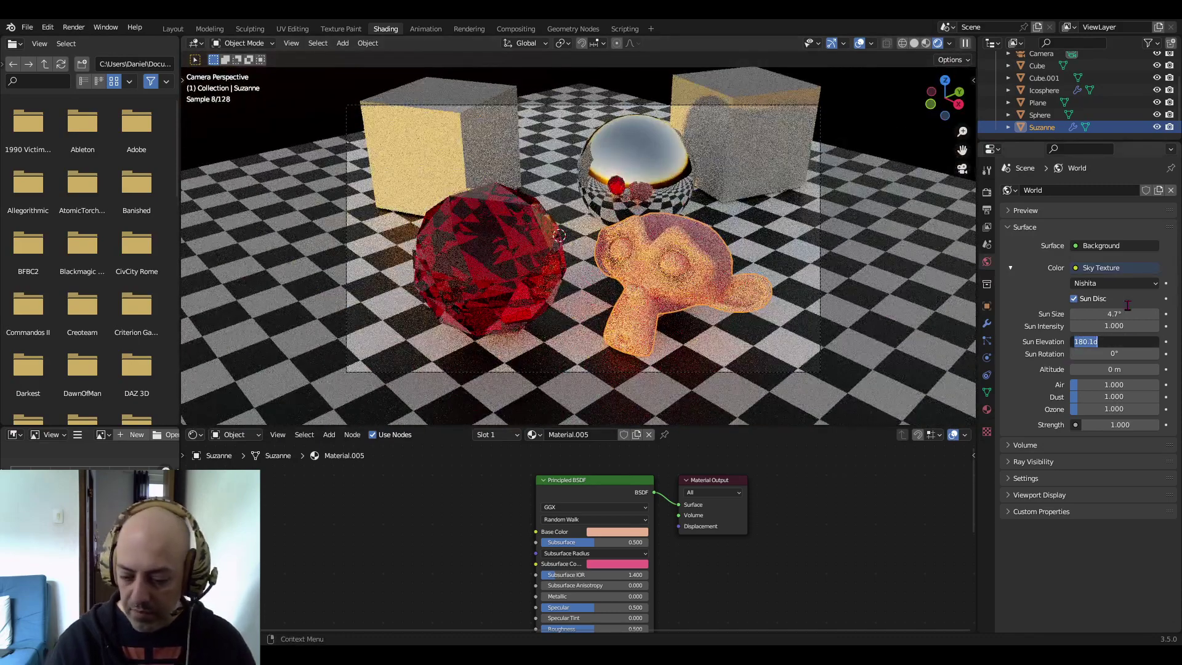
{"action": "key", "text": "Return"}
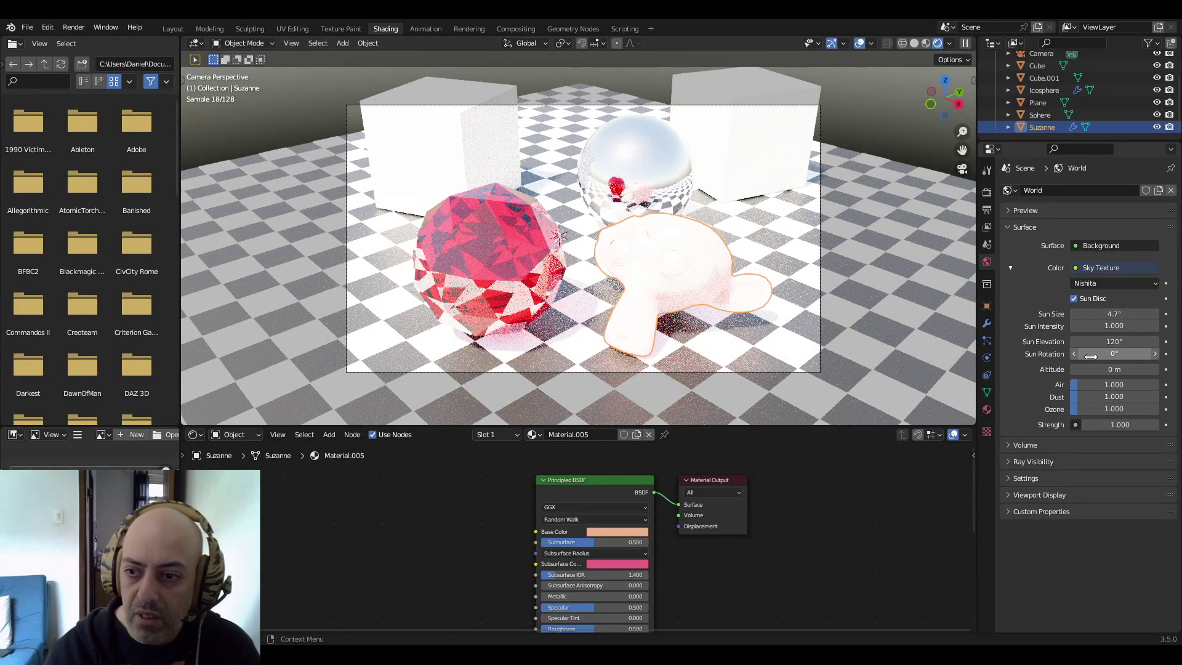
Try a Nishita sun rotation of about 105°, set the sun elevation to 140°, and settle on a rotation of about 238°
{"action": "mouse_move", "coordinate": [1115, 353]}
{"action": "left_mouse_down"}
{"action": "mouse_move", "coordinate": [1181, 353]}
{"action": "mouse_move", "coordinate": [1146, 354]}
{"action": "left_mouse_up"}
{"action": "left_click", "coordinate": [1120, 342]}
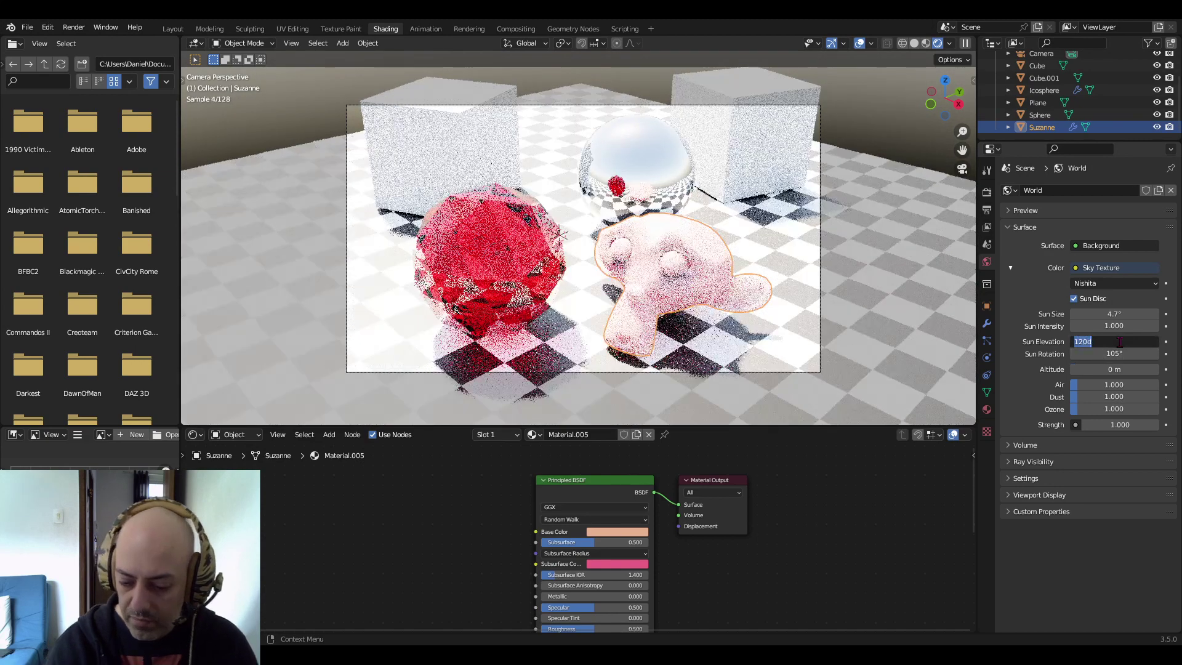
{"action": "type", "text": "140"}
{"action": "key", "text": "Return"}
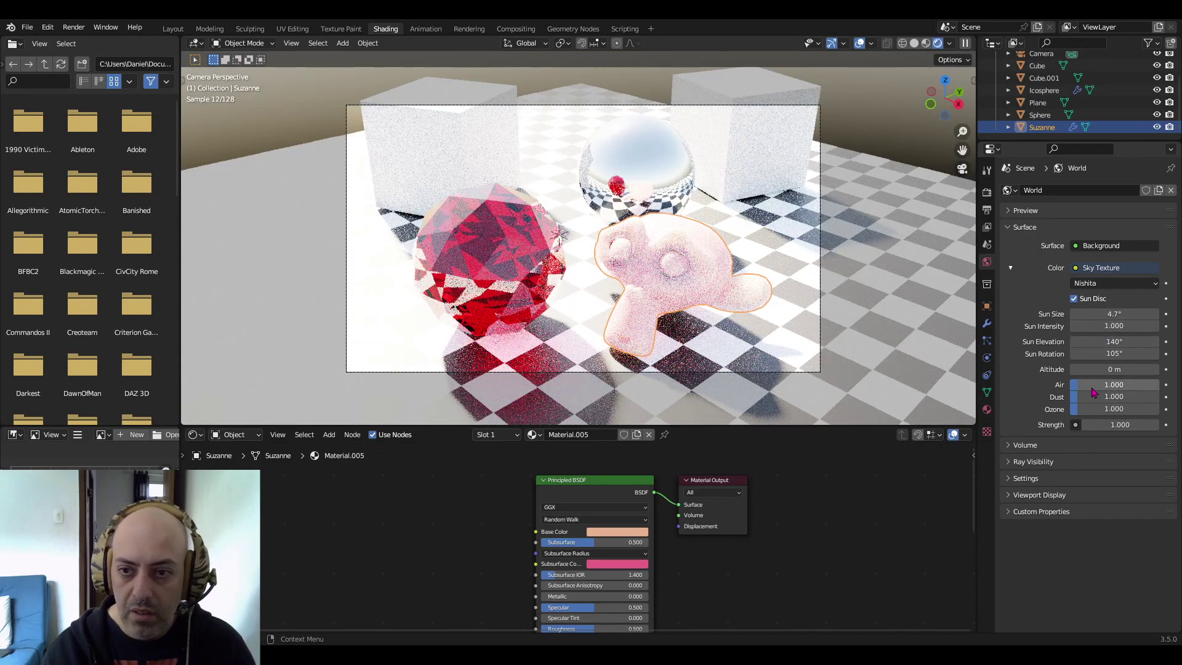
{"action": "mouse_move", "coordinate": [1115, 353]}
{"action": "left_mouse_down"}
{"action": "mouse_move", "coordinate": [1154, 353]}
{"action": "mouse_move", "coordinate": [1075, 353]}
{"action": "mouse_move", "coordinate": [1175, 354]}
{"action": "mouse_move", "coordinate": [1092, 354]}
{"action": "left_mouse_up"}
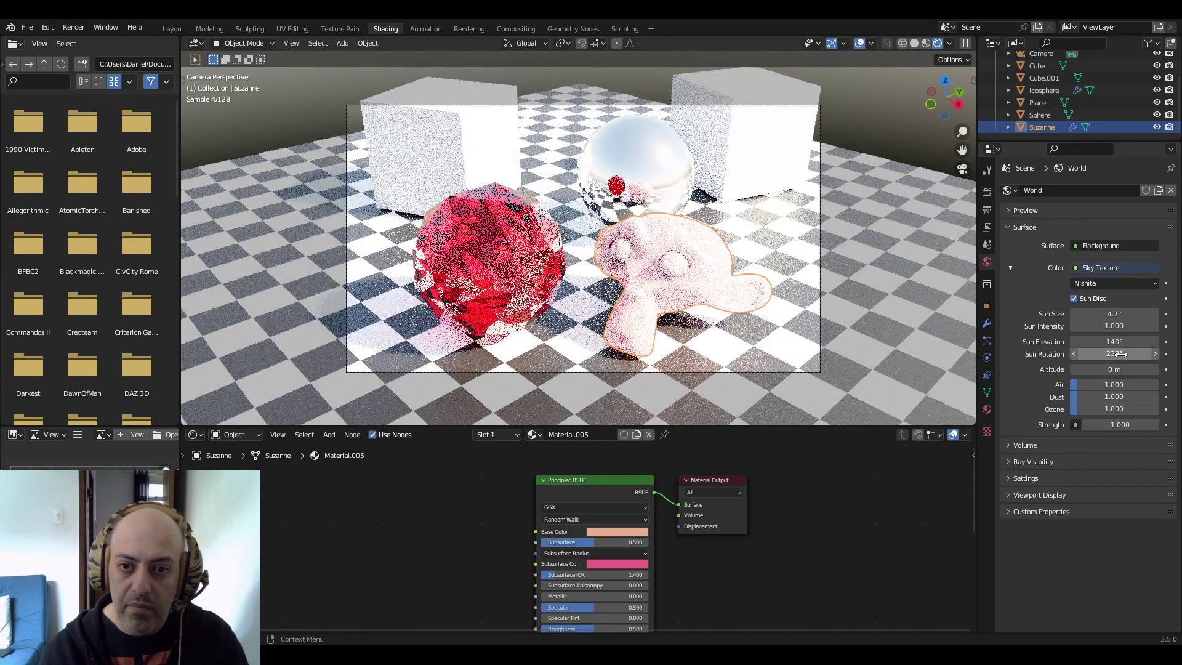
Set the Nishita sky's altitude to 1000 m and its air density to 5
{"action": "left_click", "coordinate": [1102, 370]}
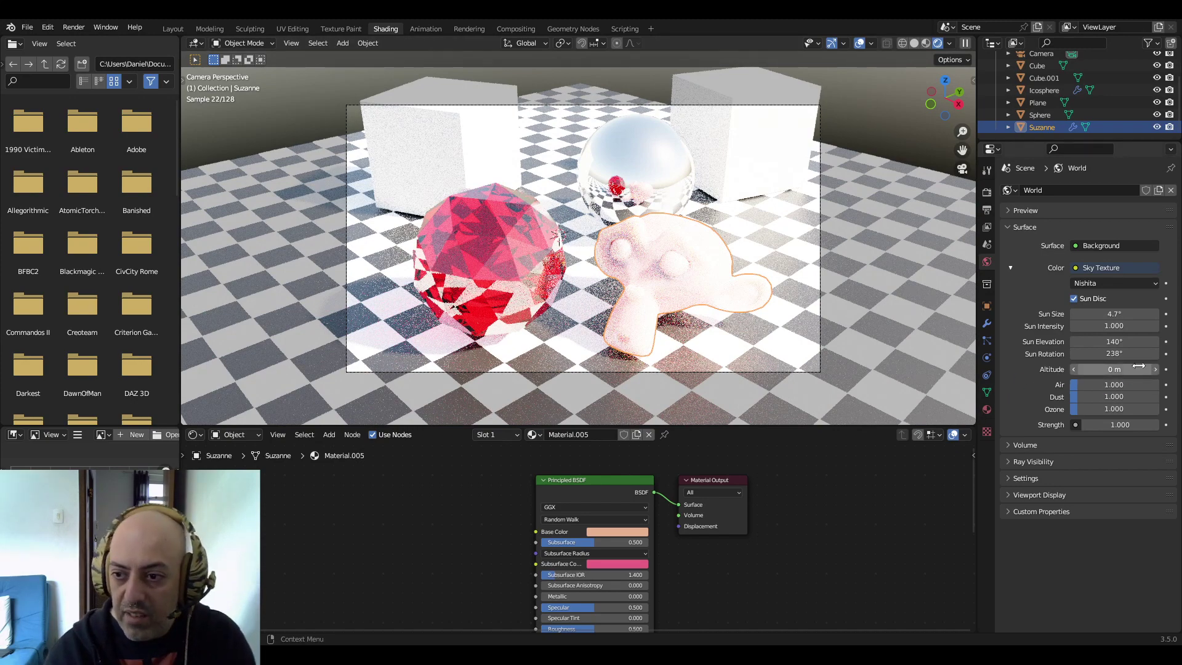
{"action": "type", "text": "1000"}
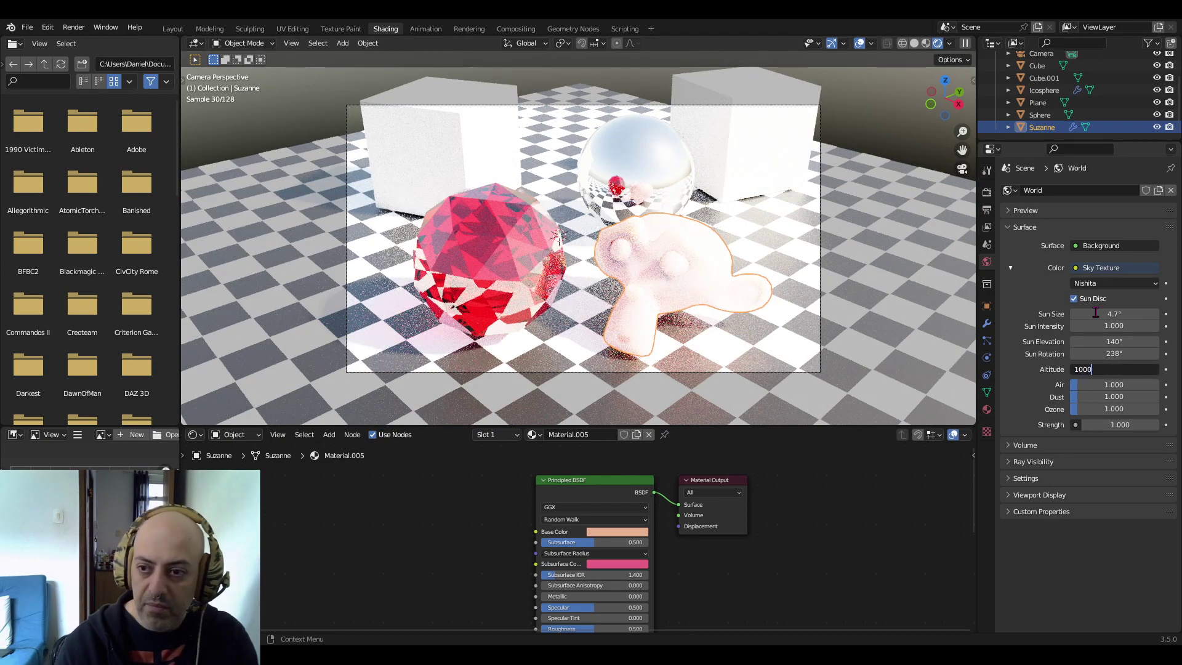
{"action": "key", "text": "Return"}
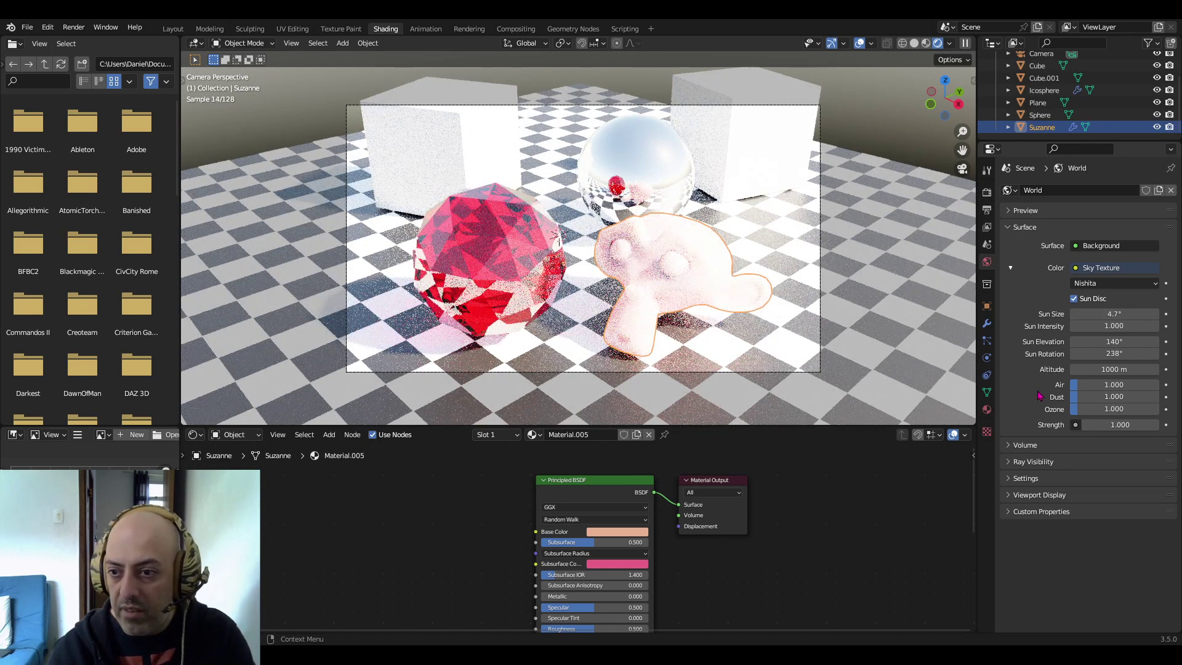
{"action": "left_click", "coordinate": [1102, 386]}
{"action": "type", "text": "5"}
{"action": "key", "text": "Return"}
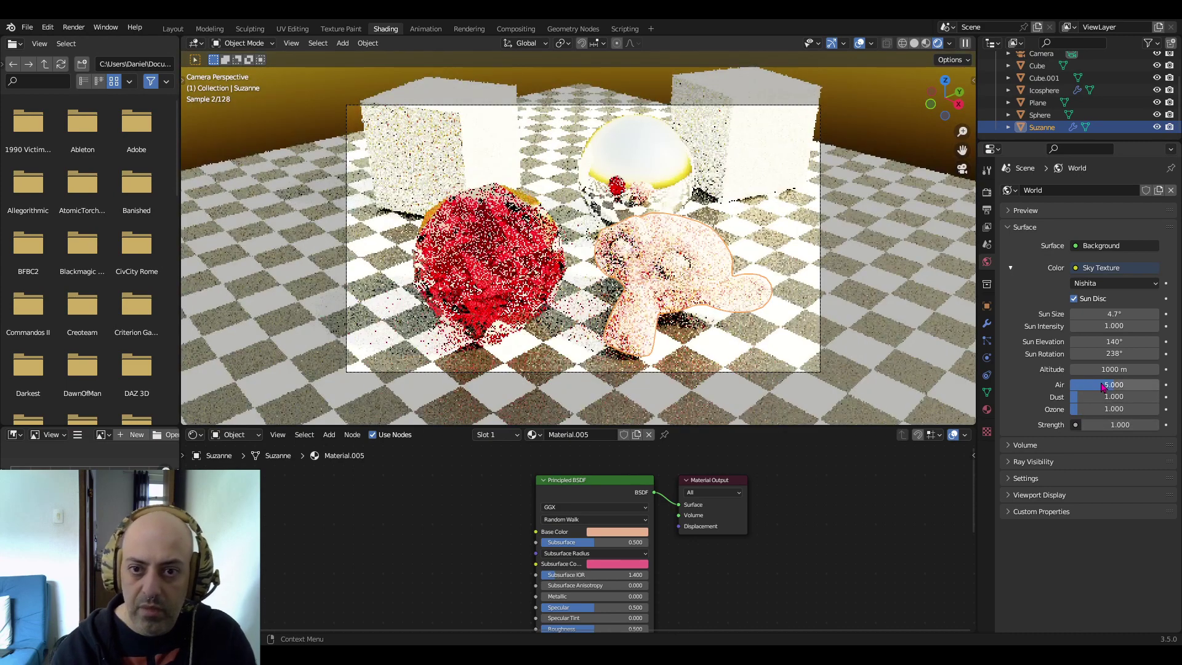
Set the Nishita sky's dust density to 10, then try air about 4.966, dust about 3.061 and ozone about 1.565
{"action": "left_click", "coordinate": [1113, 396]}
{"action": "type", "text": "1"}
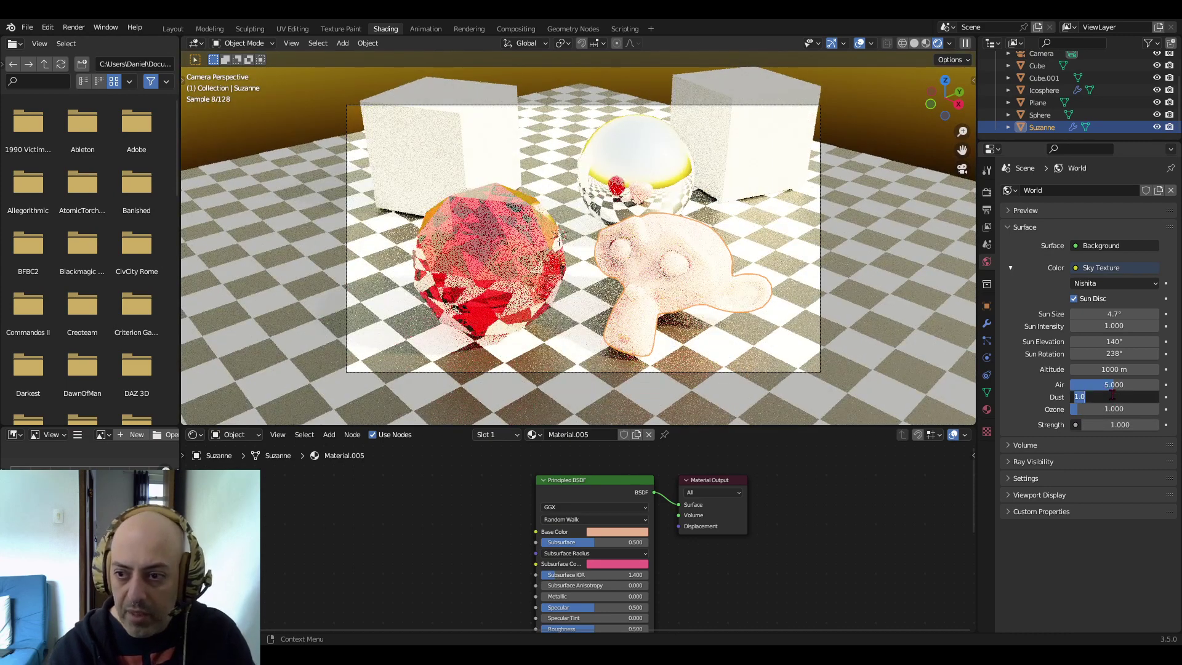
{"action": "type", "text": "0"}
{"action": "key", "text": "Return"}
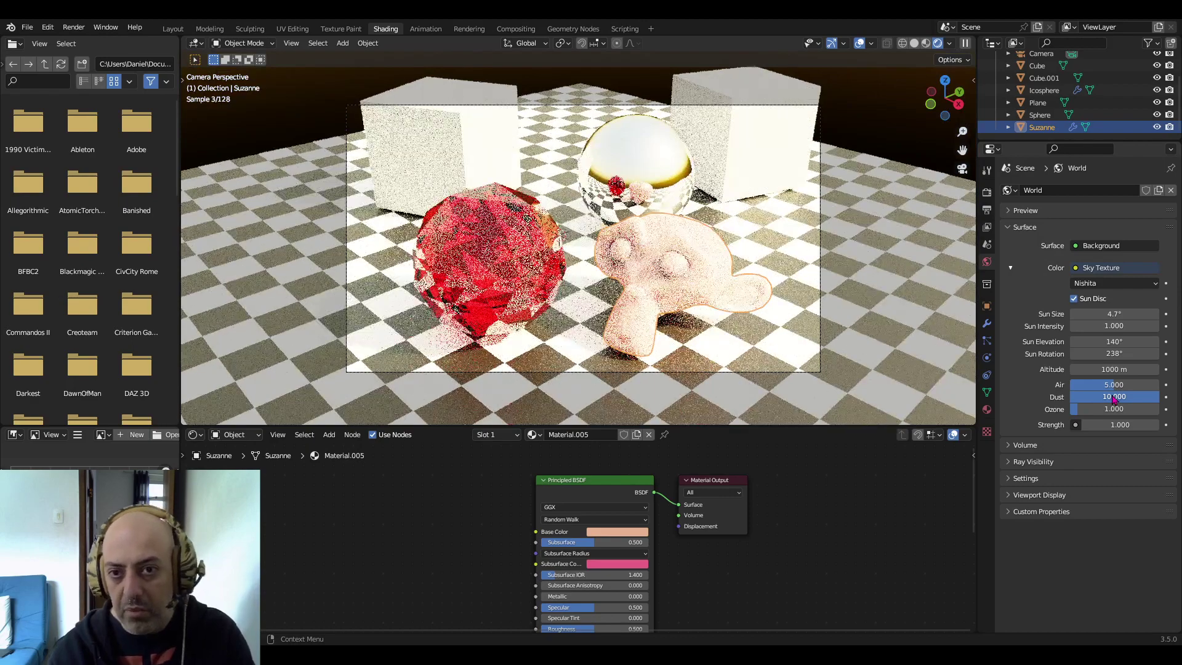
{"action": "left_click_drag", "start_coordinate": [1114, 385], "coordinate": [1084, 409]}
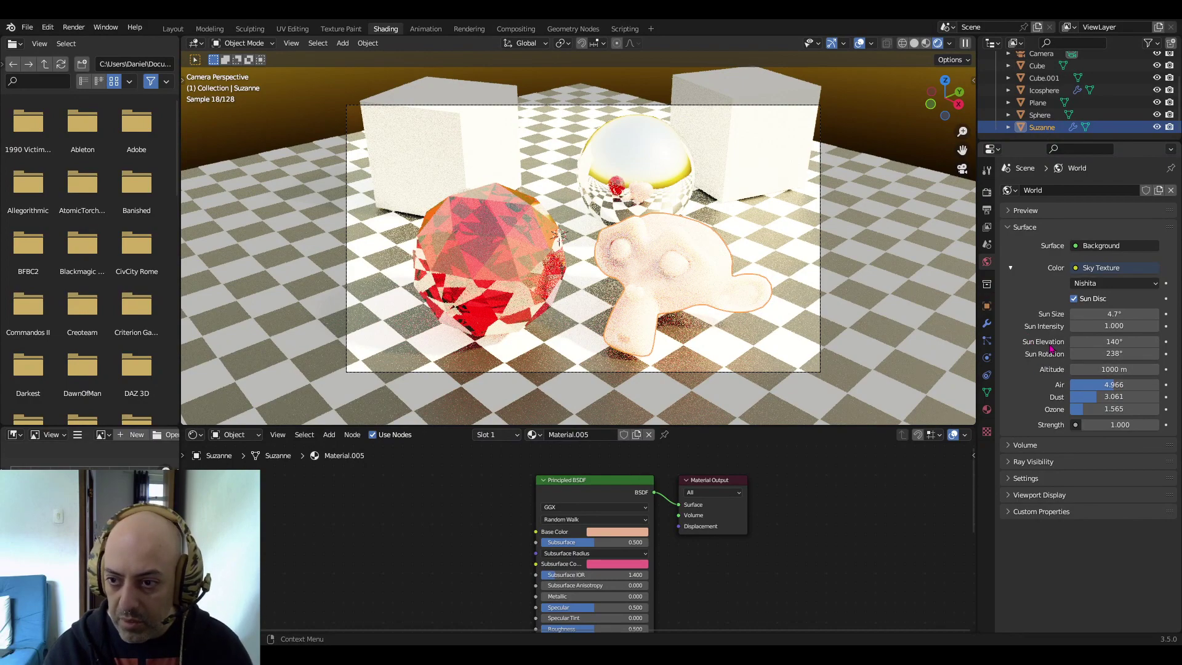
Undo the recent Nishita sky changes to the altitude and the air, dust and ozone densities
{"action": "key", "text": "ctrl+z"}
{"action": "key", "text": "ctrl+z"}
{"action": "key", "text": "ctrl+z"}
{"action": "key", "text": "ctrl+z"}
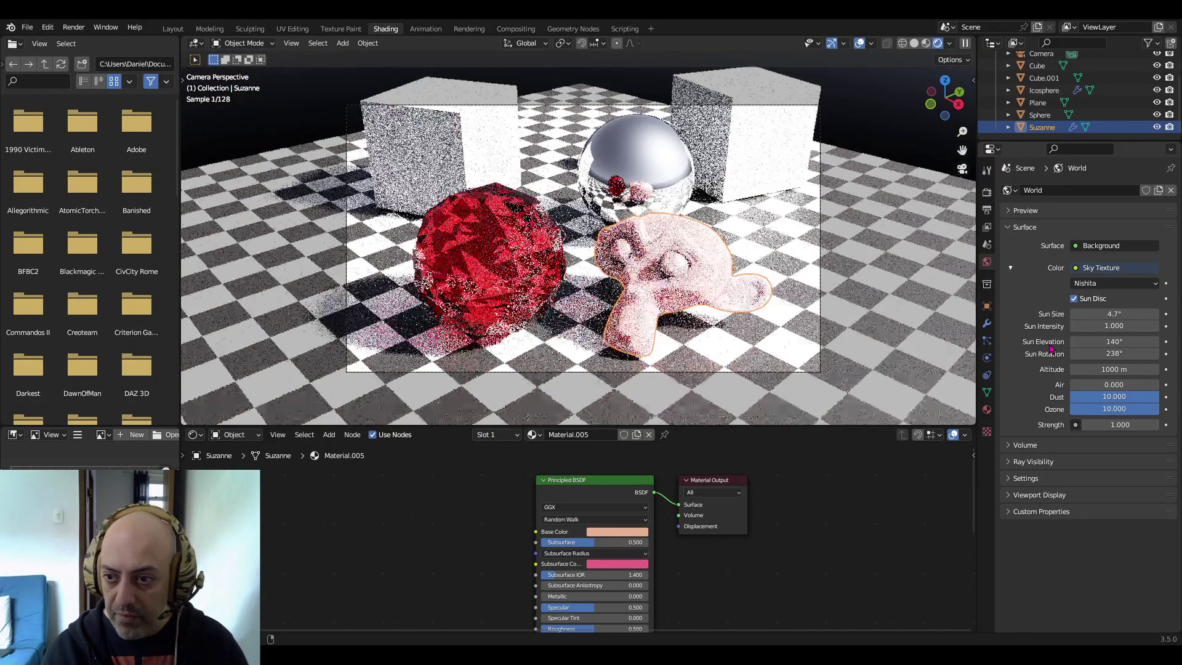
{"action": "key", "text": "ctrl+z"}
{"action": "key", "text": "ctrl+z"}
{"action": "key", "text": "ctrl+z"}
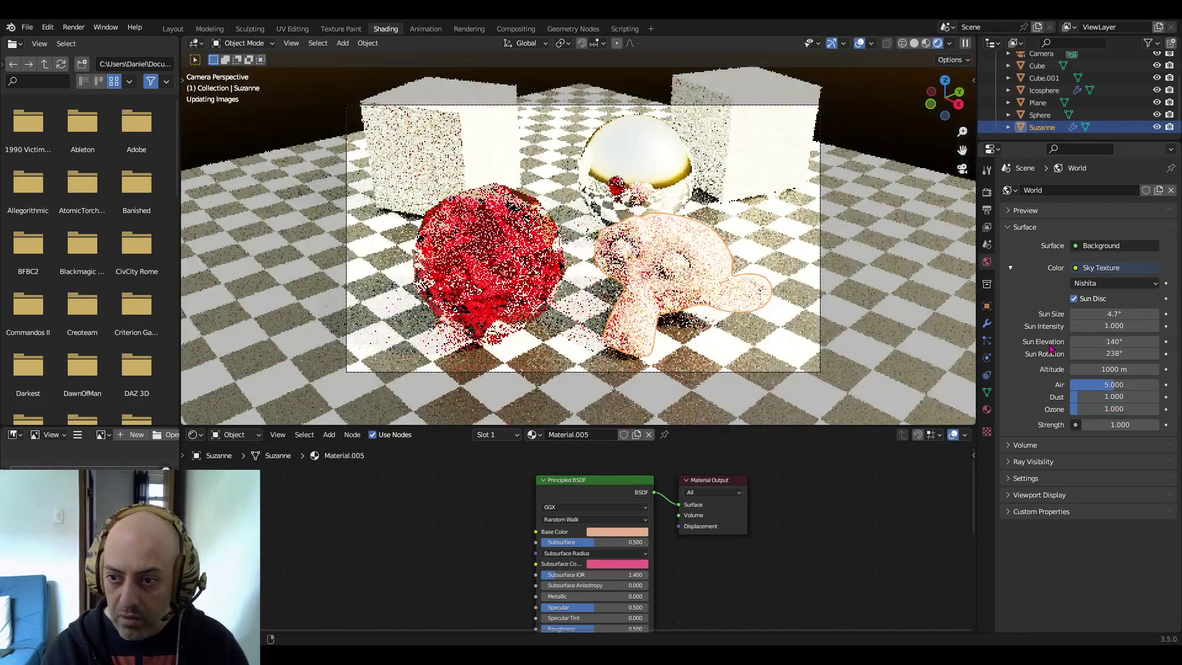
{"action": "key", "text": "ctrl+z"}
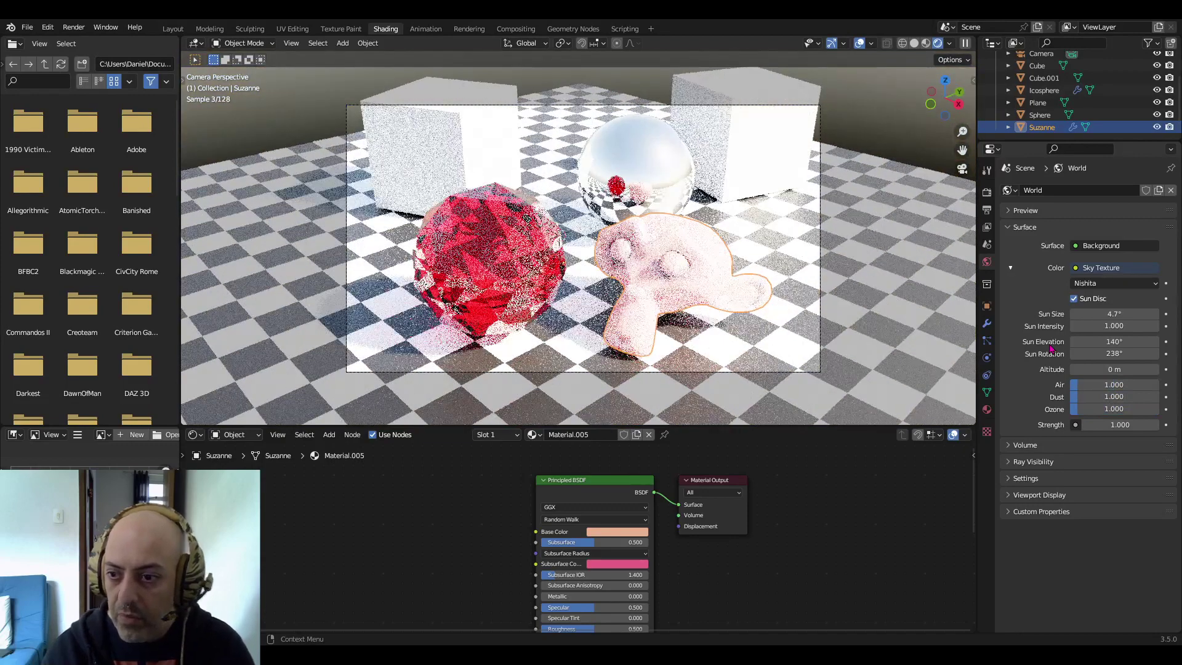
Try a world background strength of 0.1, then undo the change
{"action": "left_click", "coordinate": [1087, 425]}
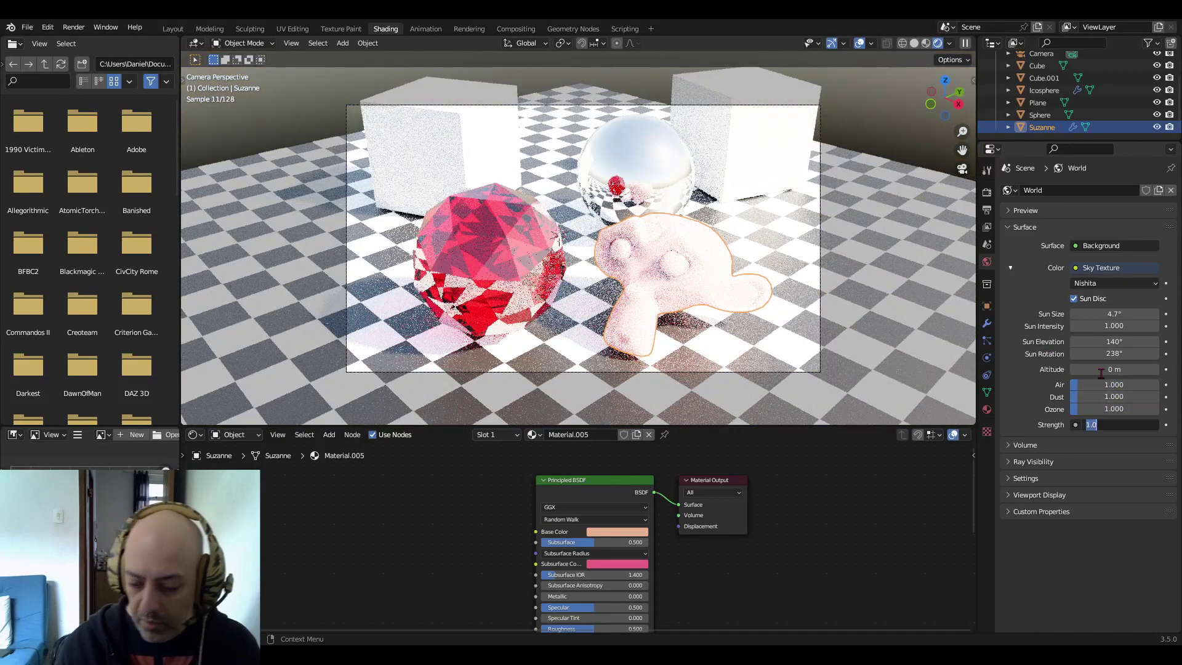
{"action": "type", "text": "0.1"}
{"action": "key", "text": "Return"}
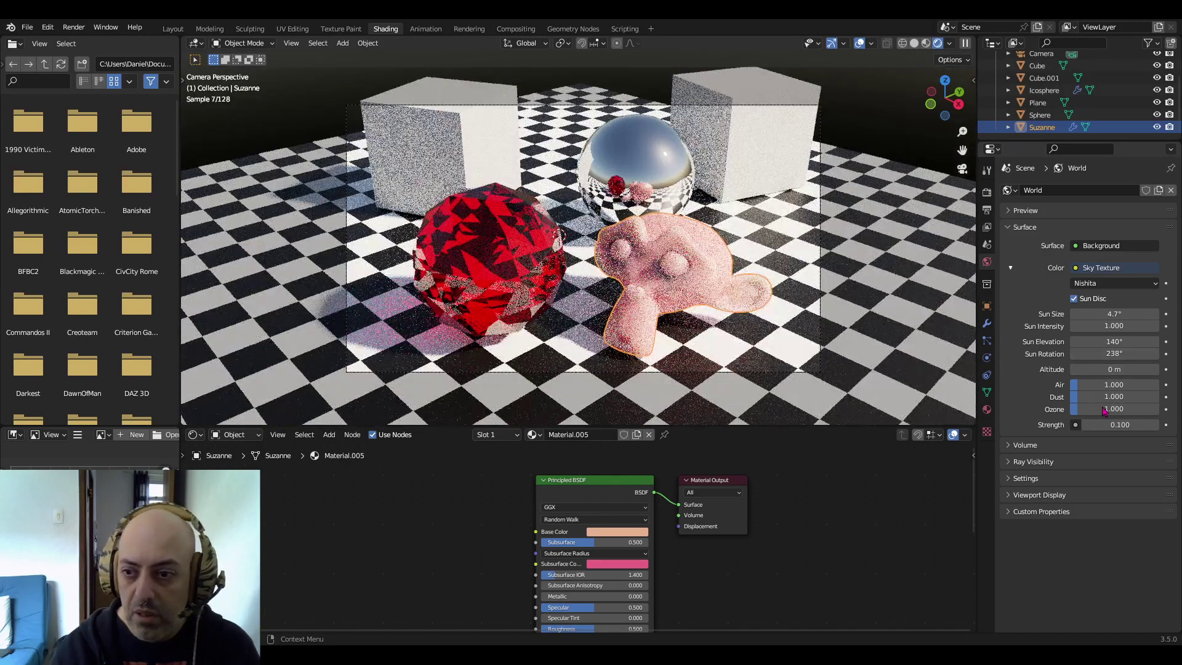
{"action": "key", "text": "ctrl+z"}
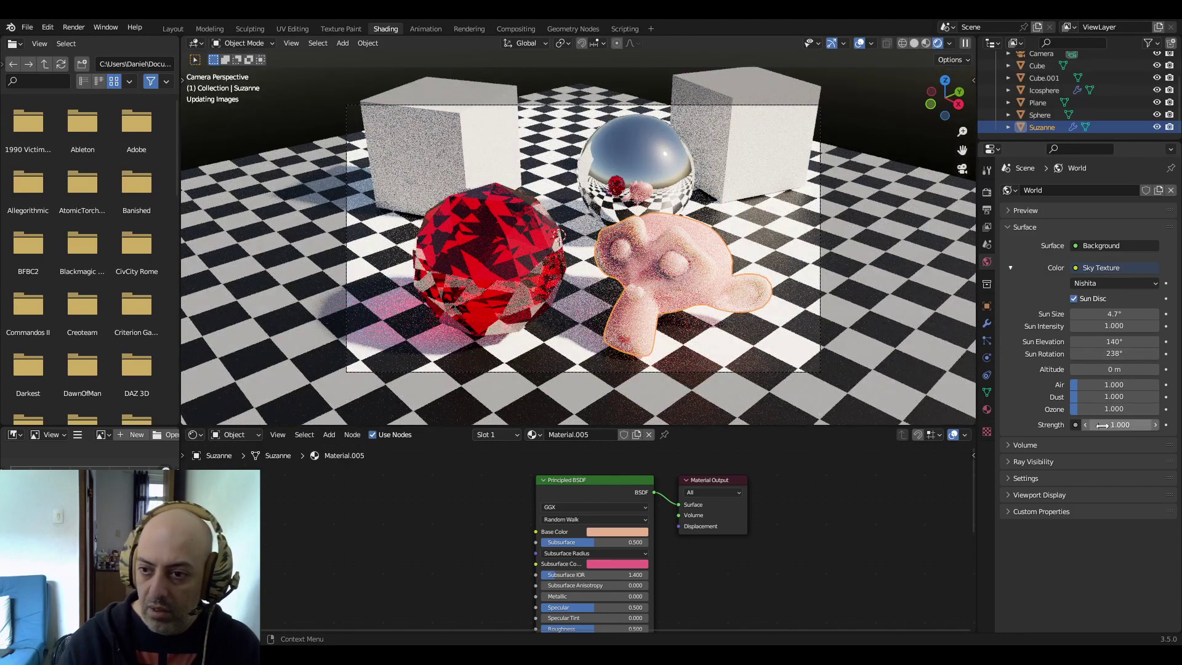
Open the scene's render color management settings and set the look to Very Low Contrast
{"action": "left_click", "coordinate": [987, 192]}
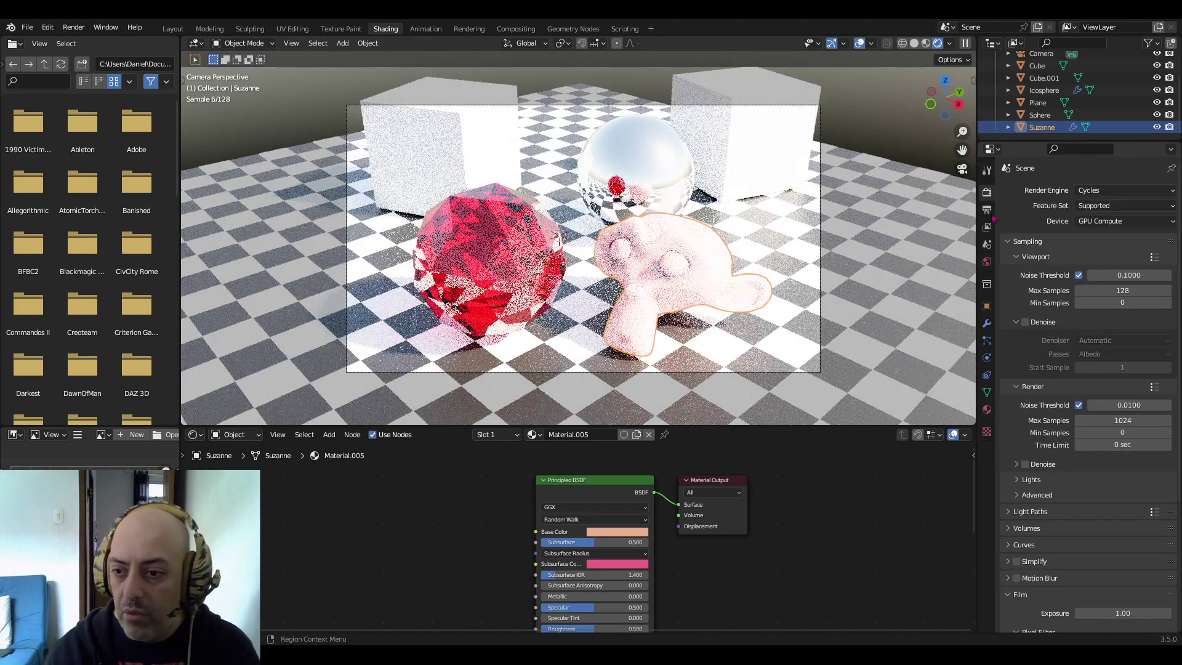
{"action": "scroll", "coordinate": [1036, 435], "scroll_direction": "down", "scroll_amount": 5}
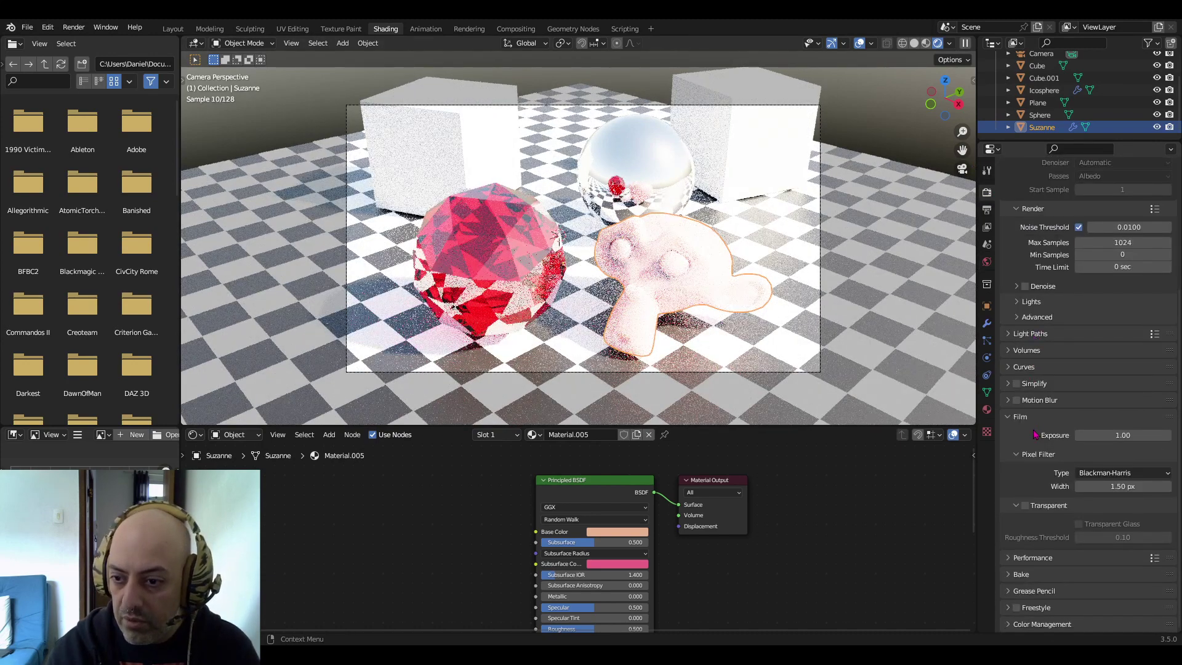
{"action": "left_click", "coordinate": [1010, 624]}
{"action": "scroll", "coordinate": [1028, 548], "scroll_direction": "down", "scroll_amount": 4}
{"action": "scroll", "coordinate": [1028, 545], "scroll_direction": "down", "scroll_amount": 1}
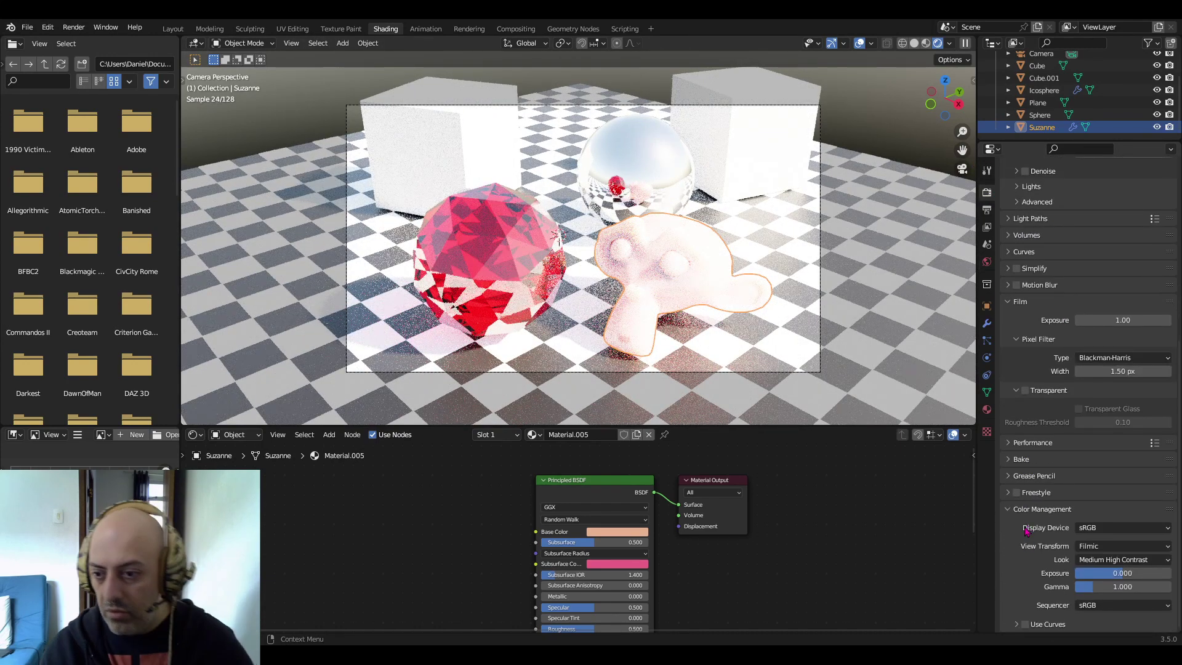
{"action": "left_click", "coordinate": [1095, 561]}
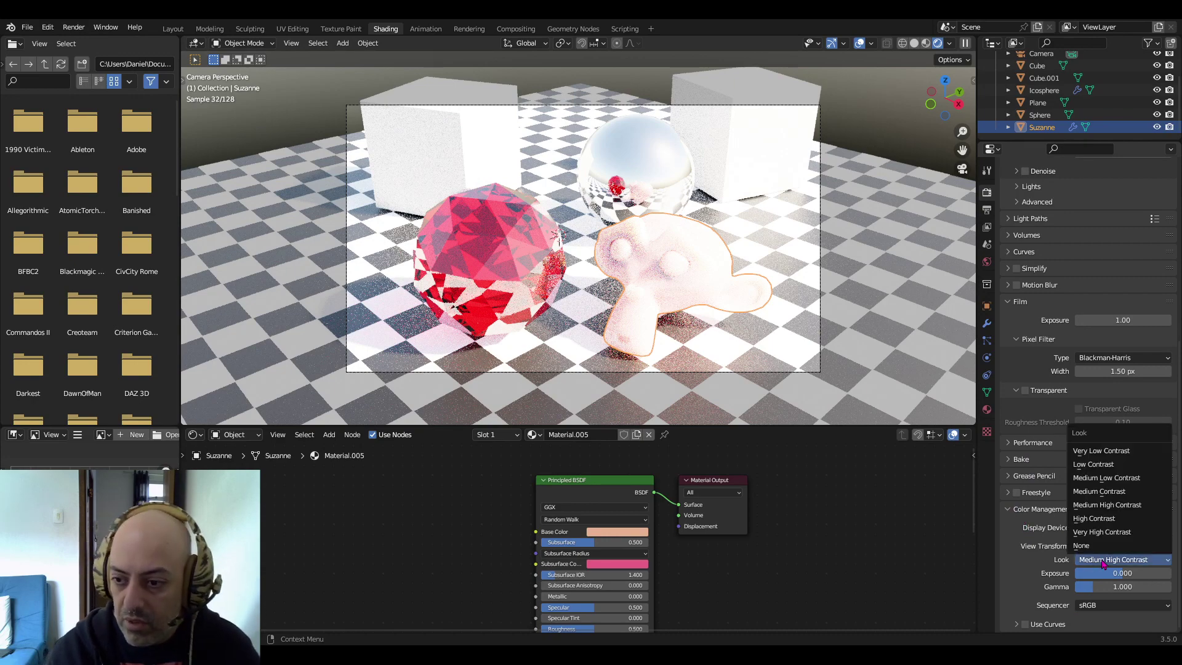
{"action": "left_click", "coordinate": [1108, 450]}
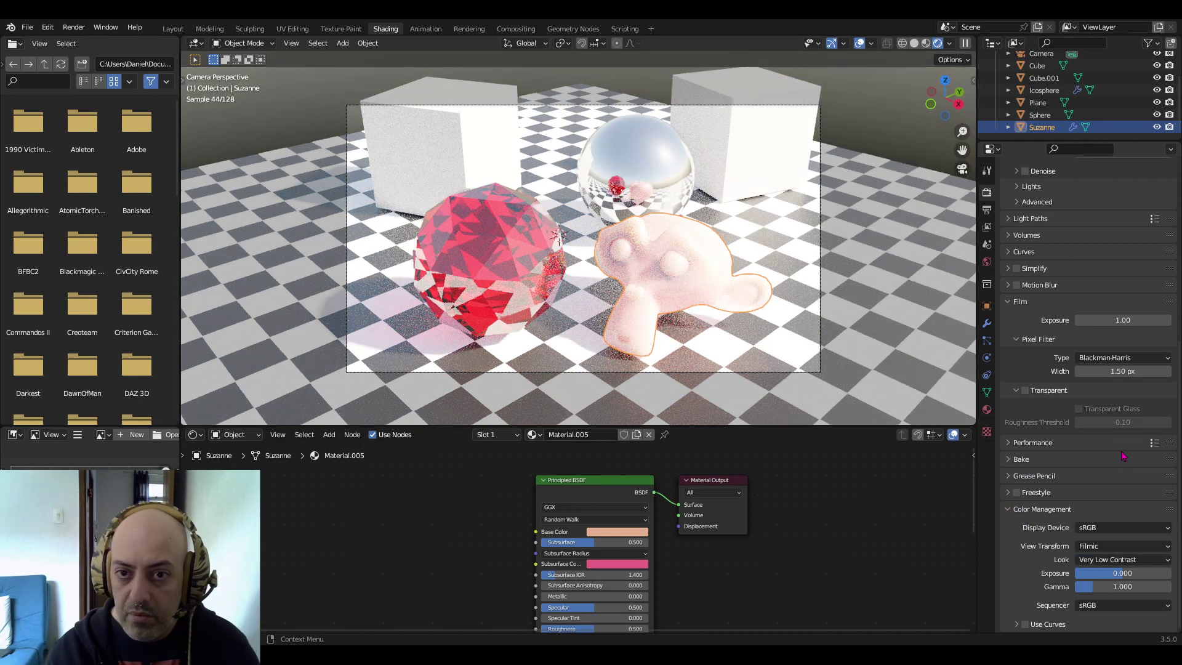
Set the color management look to High Contrast and lower its exposure to about -3.9
{"action": "left_click", "coordinate": [1112, 561]}
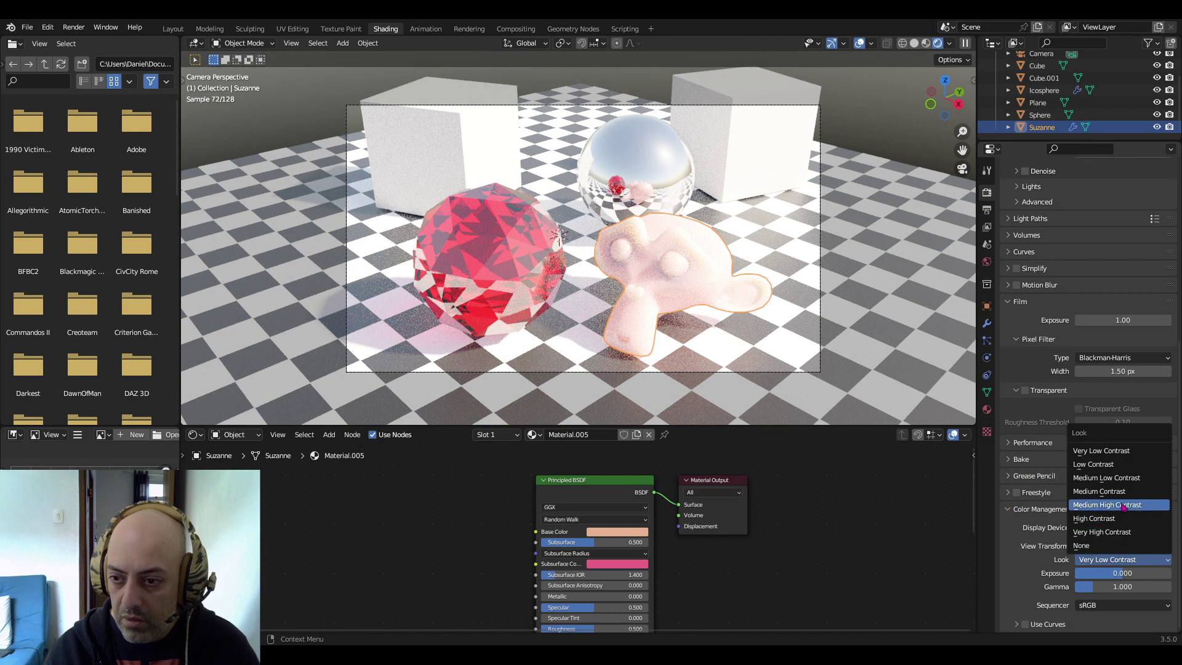
{"action": "left_click", "coordinate": [1126, 519]}
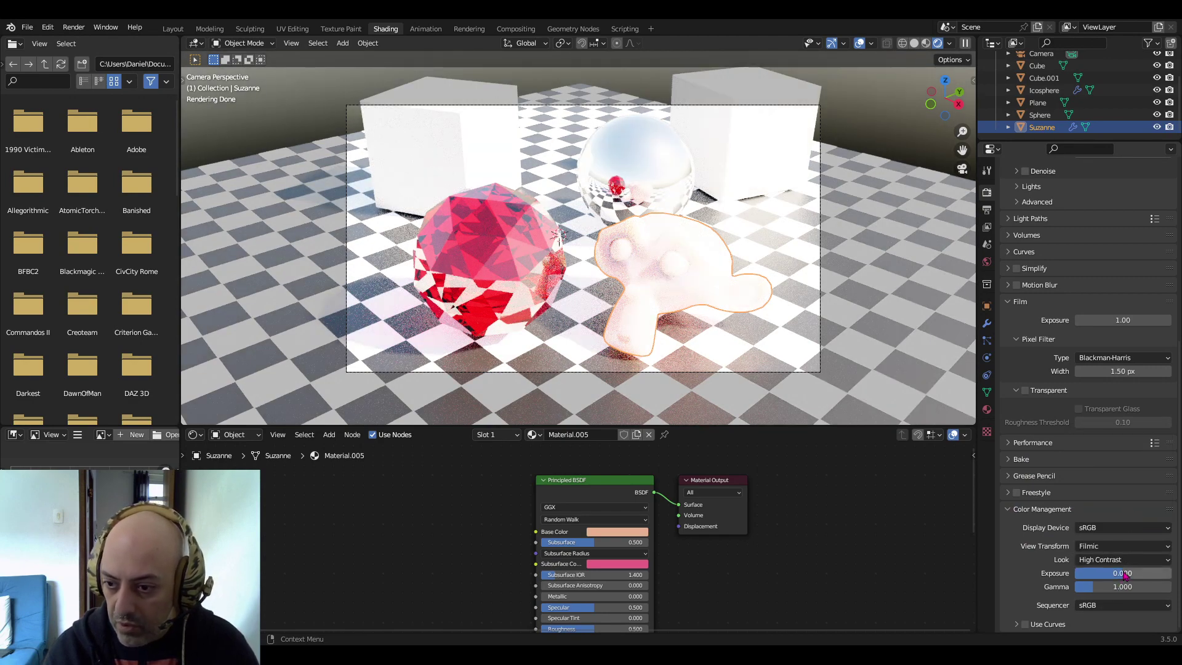
{"action": "left_click_drag", "start_coordinate": [1122, 573], "coordinate": [1072, 573]}
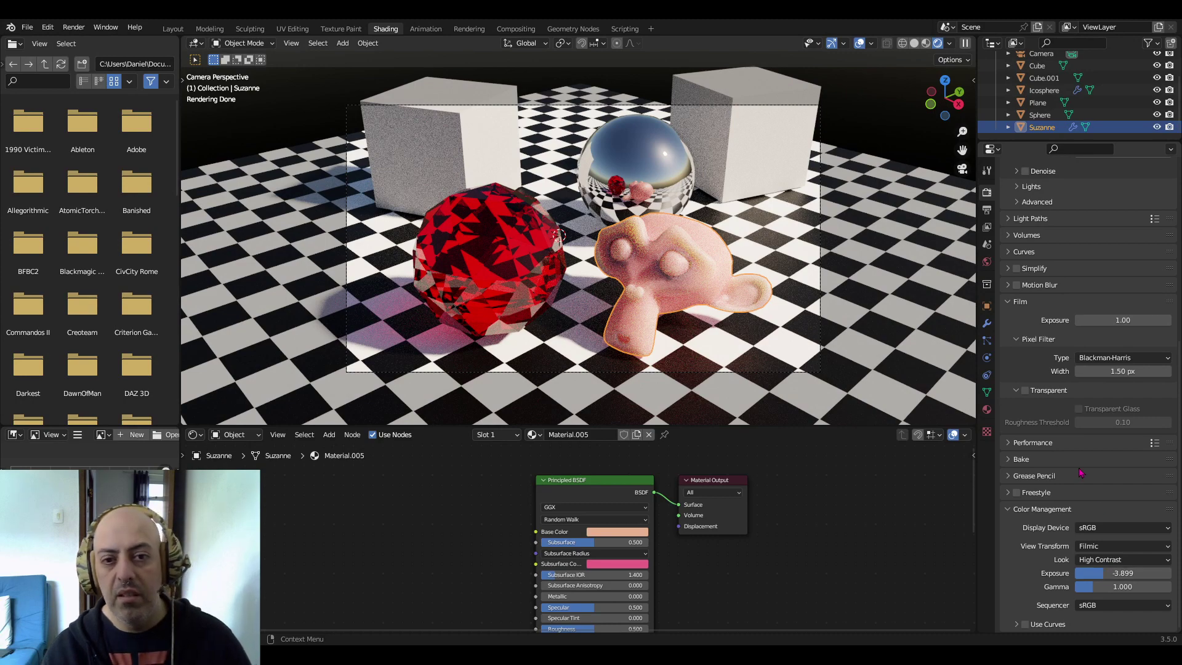